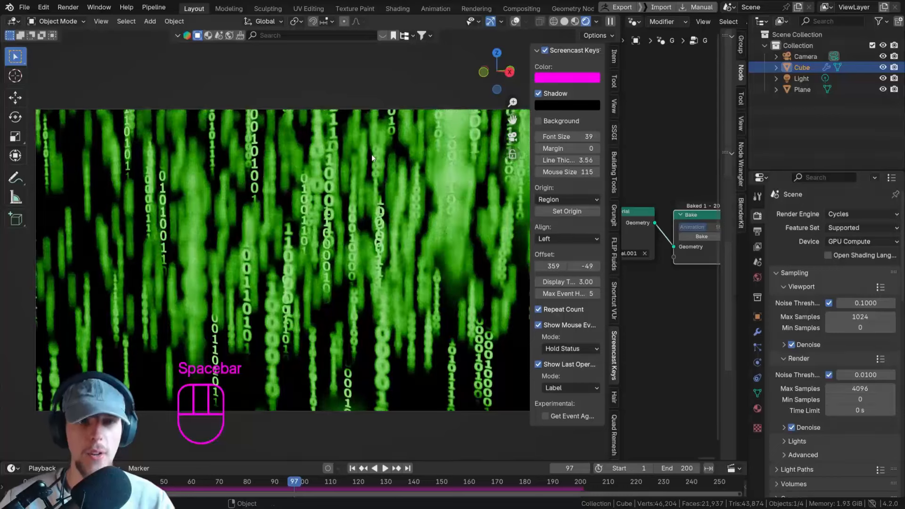
# Save the open matrix.blend project and start a new default scene.
pyautogui.hotkey('ctrl', 's')
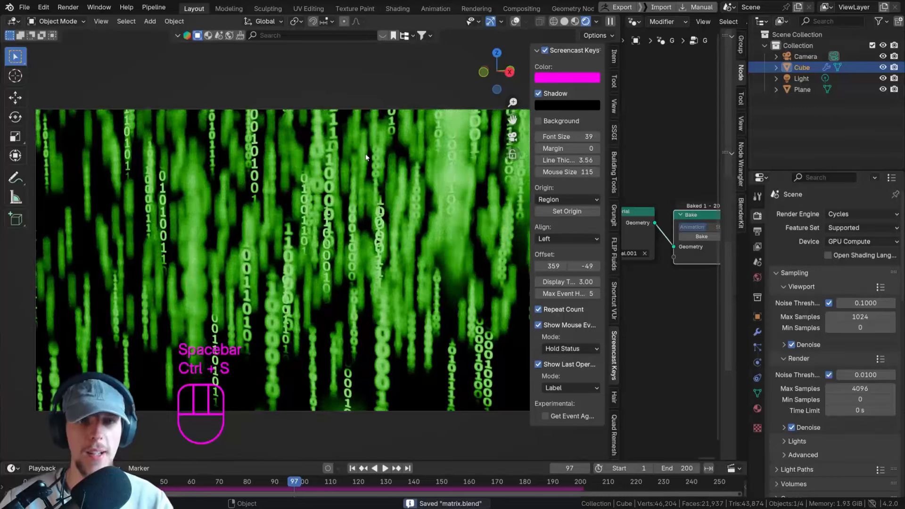
pyautogui.click(24, 7)
pyautogui.moveTo(39, 19)
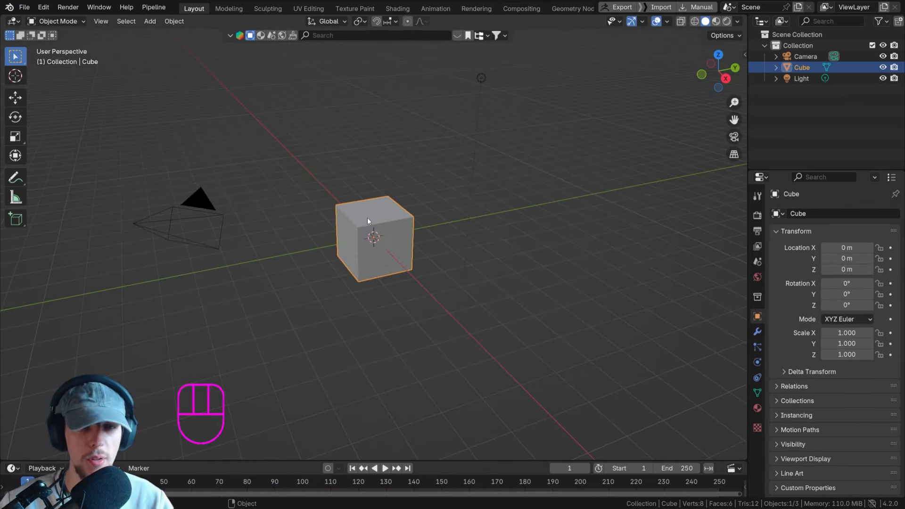
# Delete the default cube and add a mesh plane at the scene's origin.
pyautogui.press('Delete')
pyautogui.hotkey('shift', 'a')
pyautogui.moveTo(369, 219)
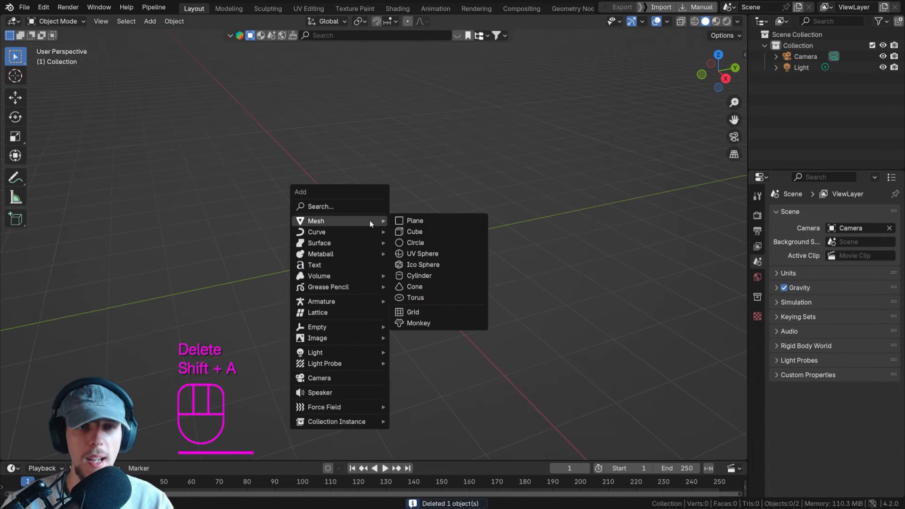
pyautogui.click(434, 221)
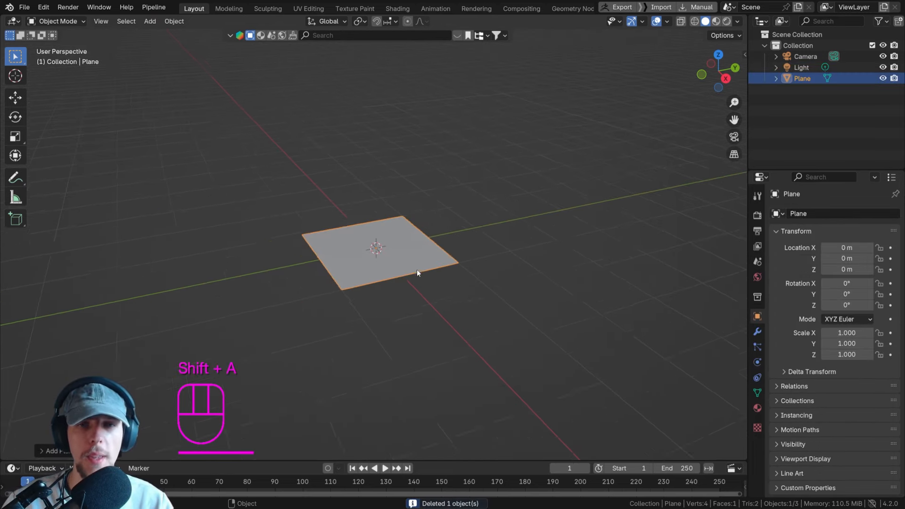
pyautogui.scroll(3, 403, 269)
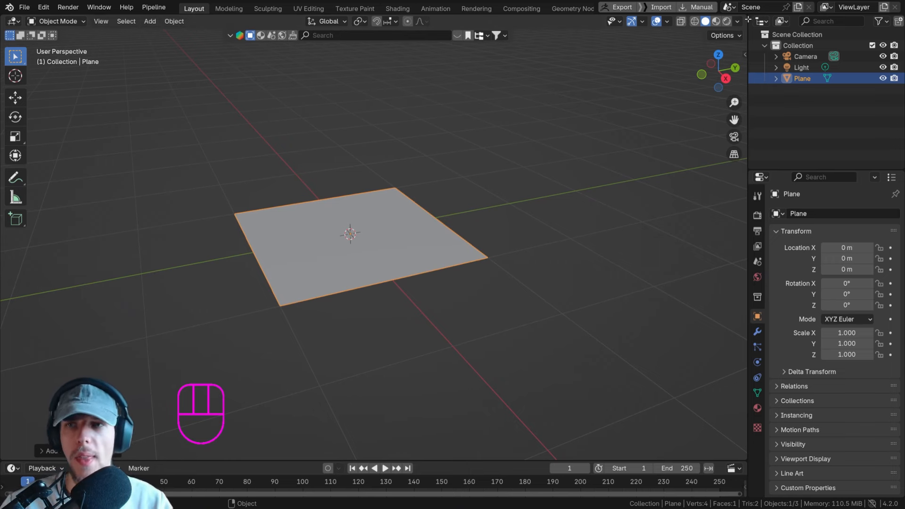
# Split the 3D viewport vertically in two and turn the new area into a Geometry Node Editor.
pyautogui.moveTo(746, 17); pyautogui.dragTo(439, 36)
pyautogui.click(462, 22)
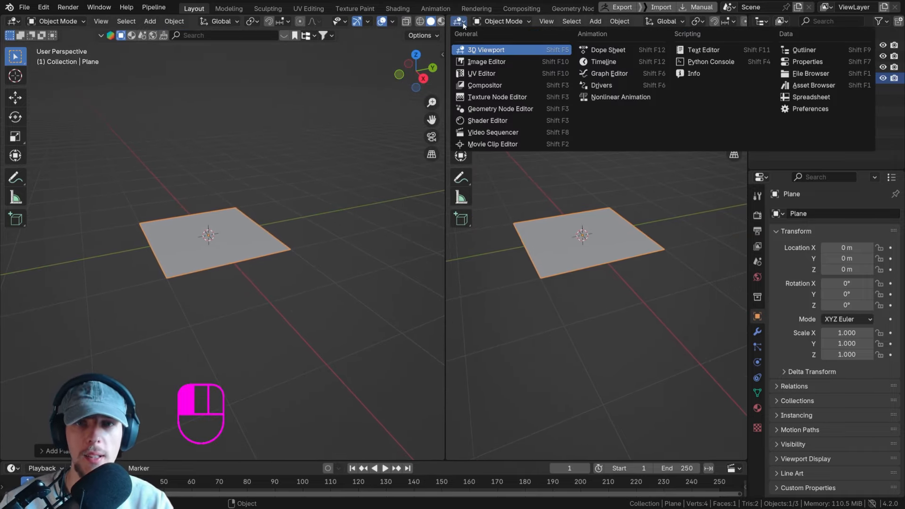
pyautogui.click(462, 22)
pyautogui.click(462, 22)
pyautogui.click(495, 121)
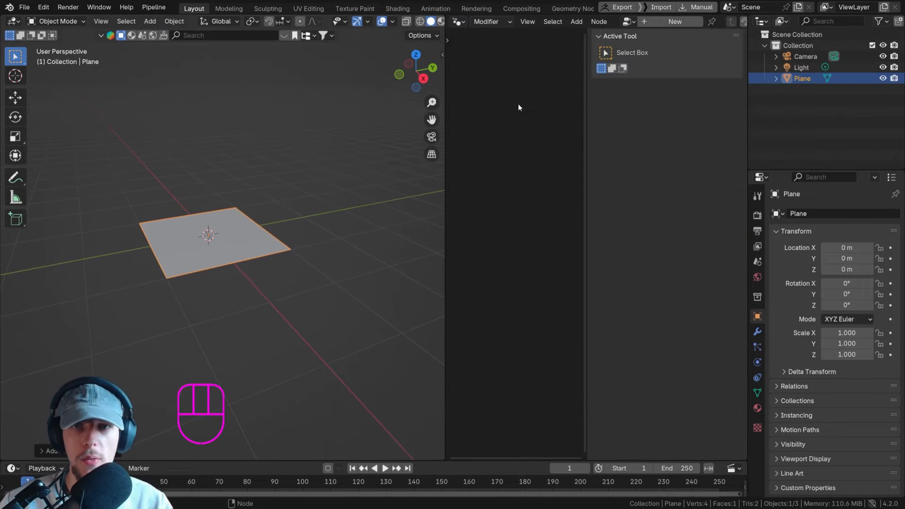
# Create a new geometry node group on the plane, hide the node editor's sidebar and frame its nodes.
pyautogui.click(657, 22)
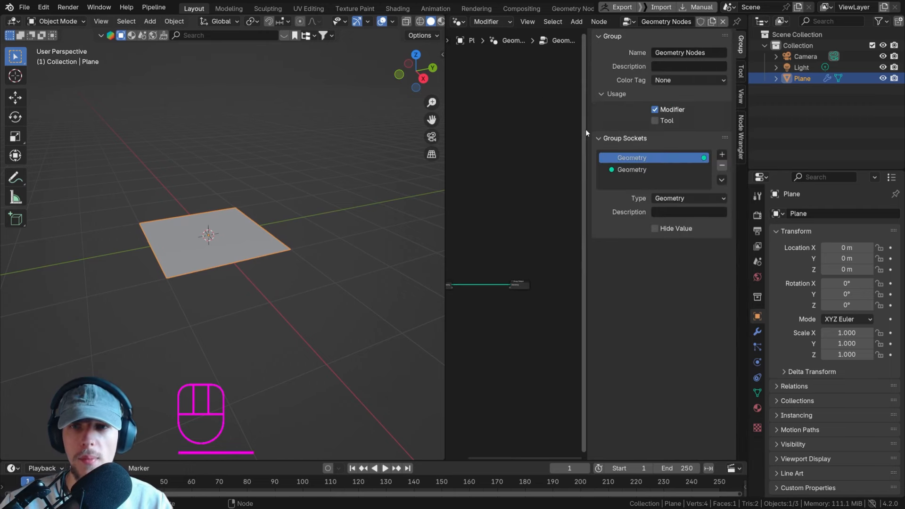
pyautogui.press('n')
pyautogui.scroll(13, 583, 207)
pyautogui.moveTo(542, 284); pyautogui.dragTo(593, 198, button='middle')
pyautogui.scroll(-3, 600, 208)
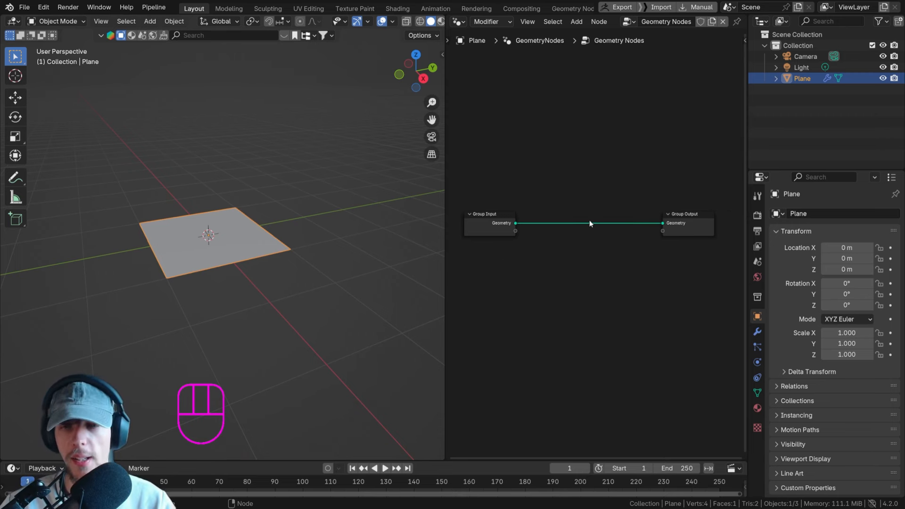
# Insert a Distribute Points on Faces node on the link between Group Input and Group Output.
pyautogui.scroll(2, 589, 223)
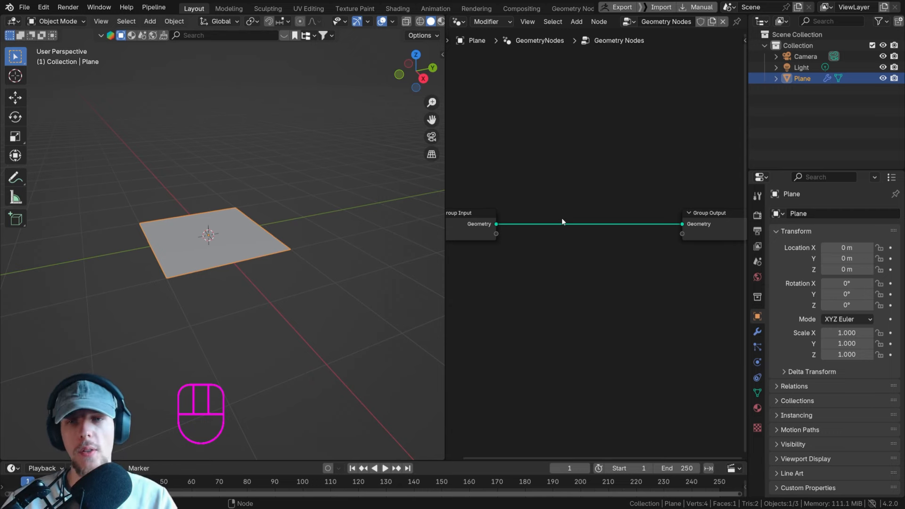
pyautogui.hotkey('shift', 'a')
pyautogui.write('d')
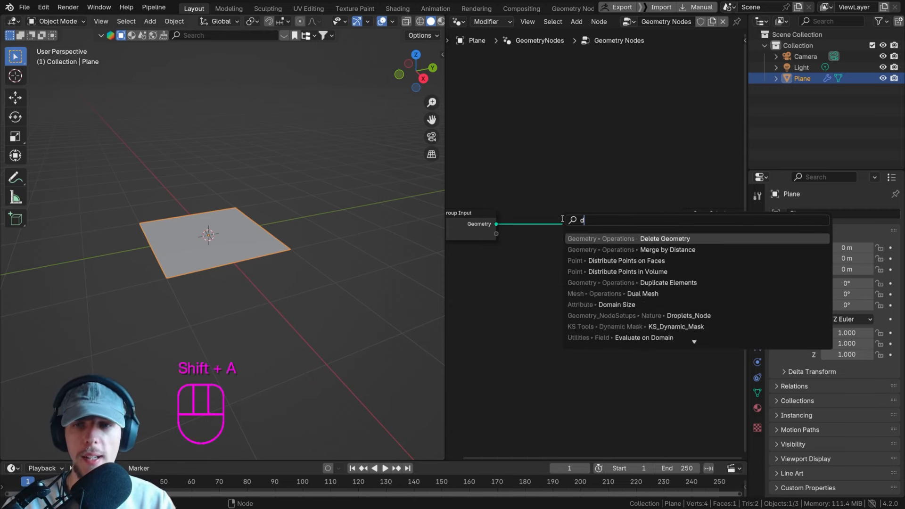
pyautogui.write('istr')
pyautogui.press('Return')
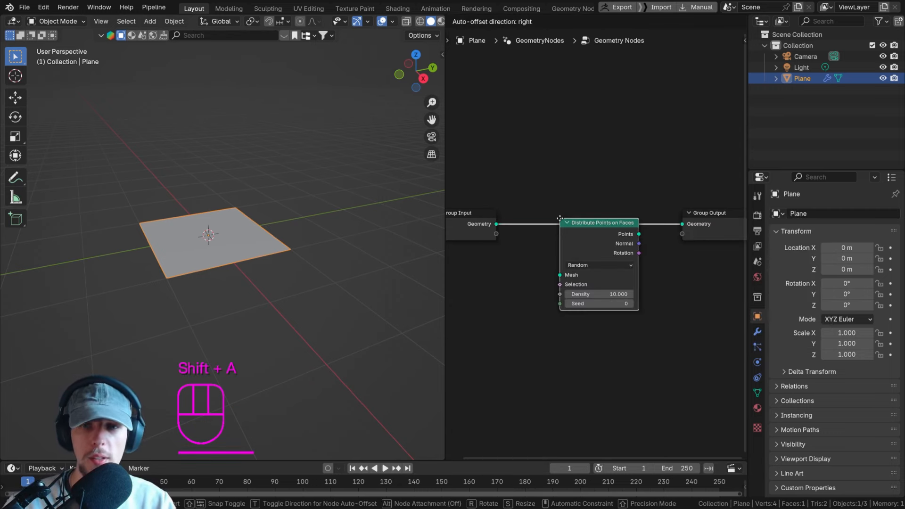
pyautogui.click(536, 210)
# Align the Distribute Points on Faces node beside Group Input and move Group Output much farther away to make room.
pyautogui.scroll(3, 299, 232)
pyautogui.press('g')
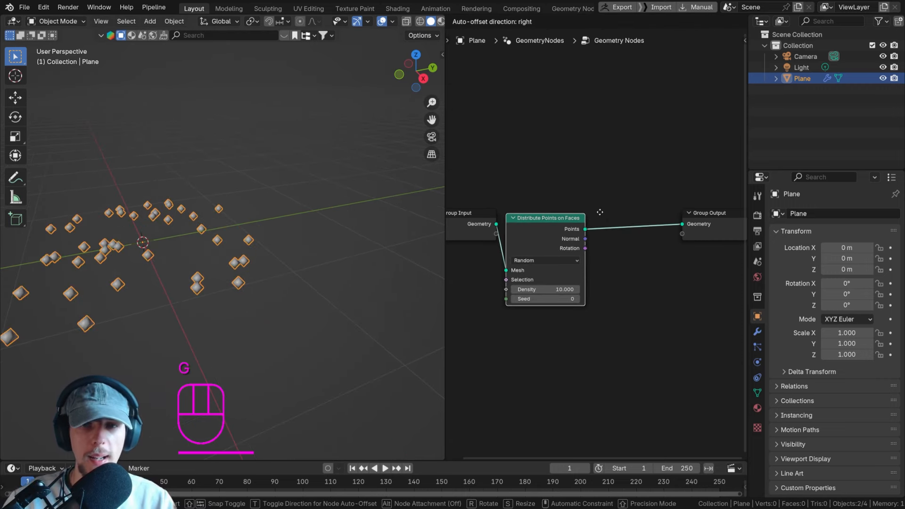
pyautogui.click(600, 212)
pyautogui.keyDown('shift'); pyautogui.moveTo(268, 256); pyautogui.dragTo(297, 248, button='middle'); pyautogui.keyUp('shift')
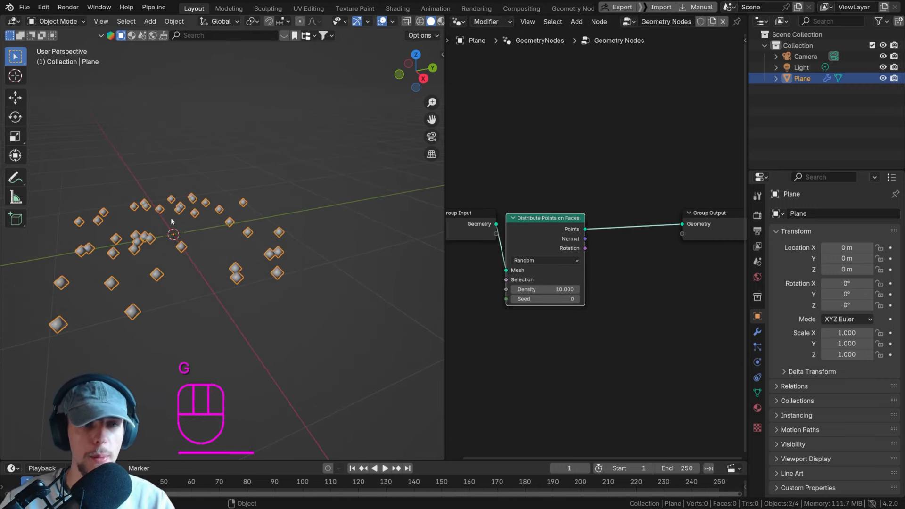
pyautogui.press('g')
pyautogui.click(580, 212)
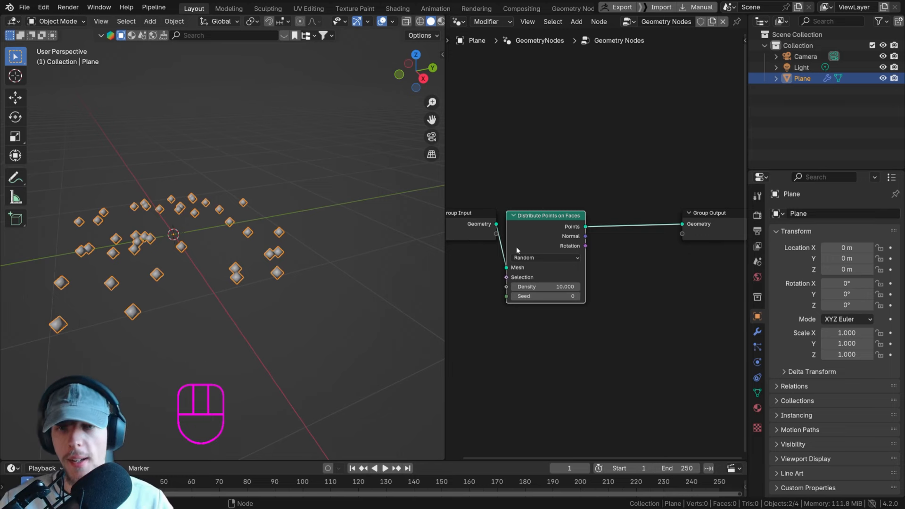
pyautogui.scroll(-2, 518, 246)
pyautogui.click(633, 226)
pyautogui.press('g')
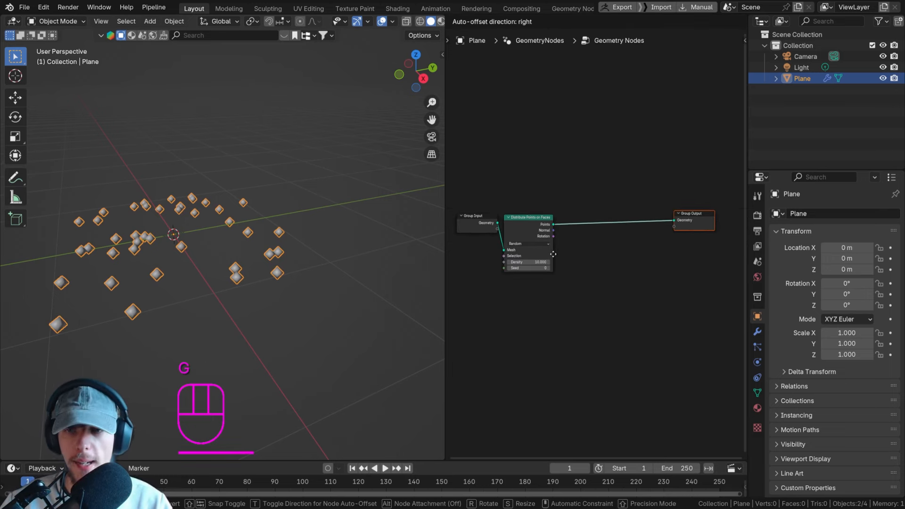
pyautogui.click(686, 259)
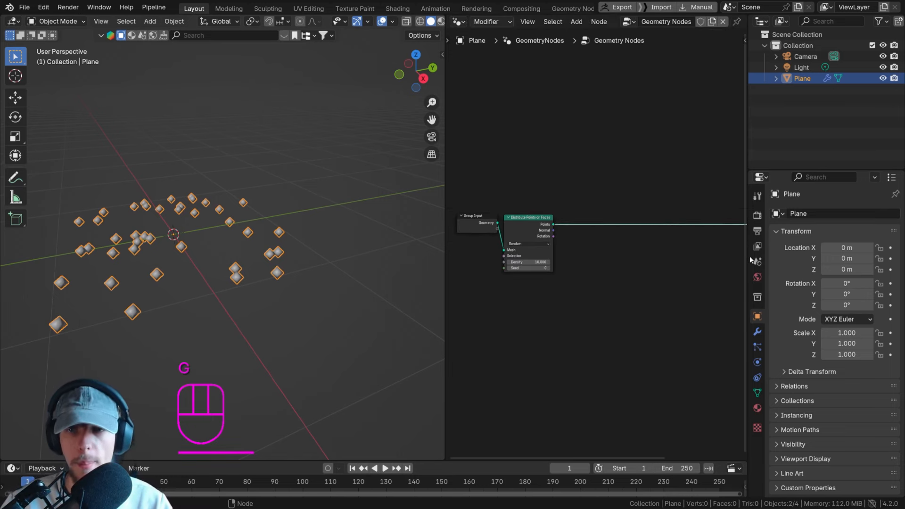
# Add a Simulation zone and route the distributed points through it to Group Output.
pyautogui.scroll(5, 625, 211)
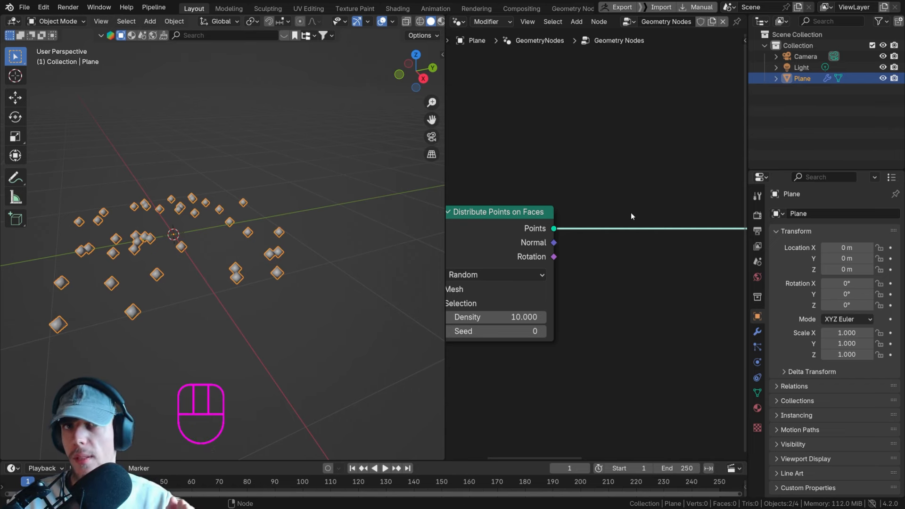
pyautogui.scroll(-3, 622, 213)
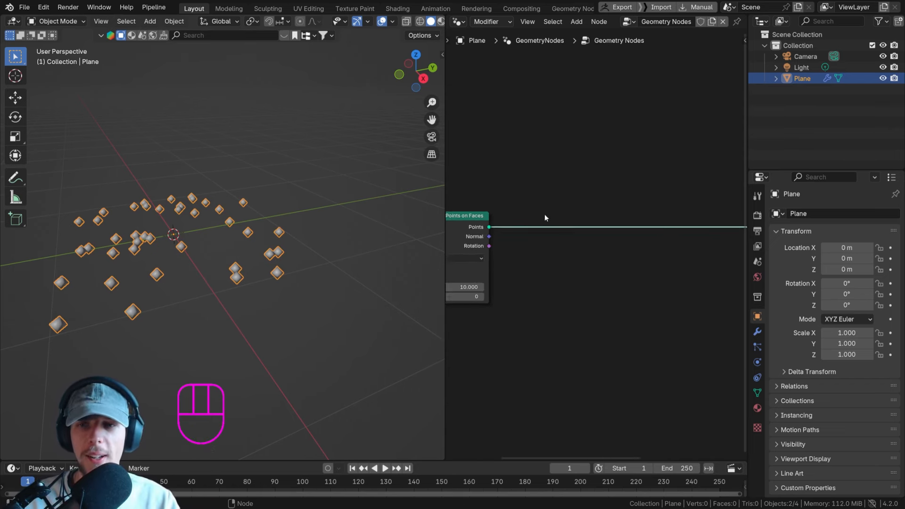
pyautogui.scroll(3, 601, 223)
pyautogui.hotkey('shift', 'a')
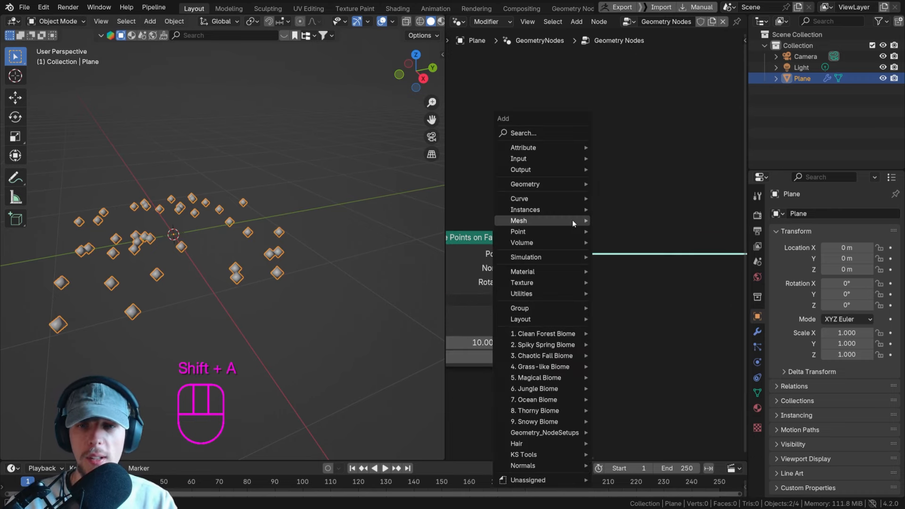
pyautogui.write('simula')
pyautogui.press('Return')
pyautogui.click(652, 187)
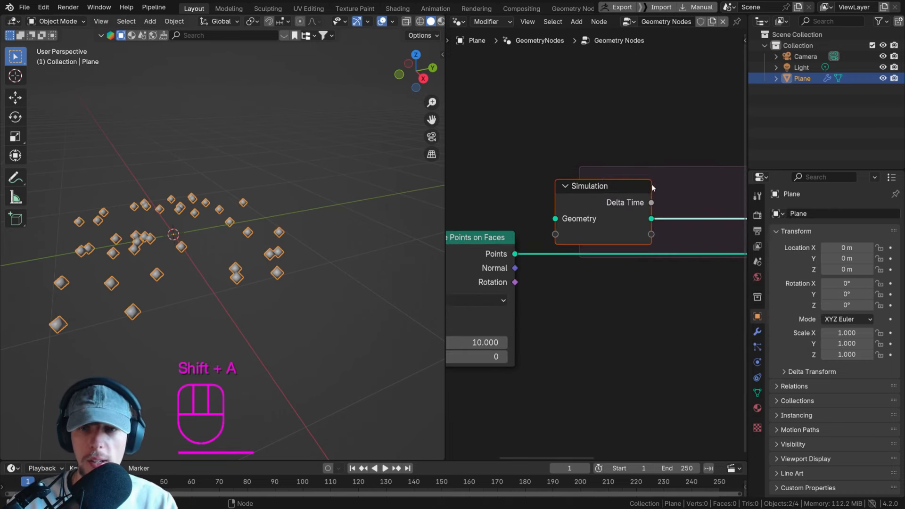
pyautogui.scroll(-2, 652, 184)
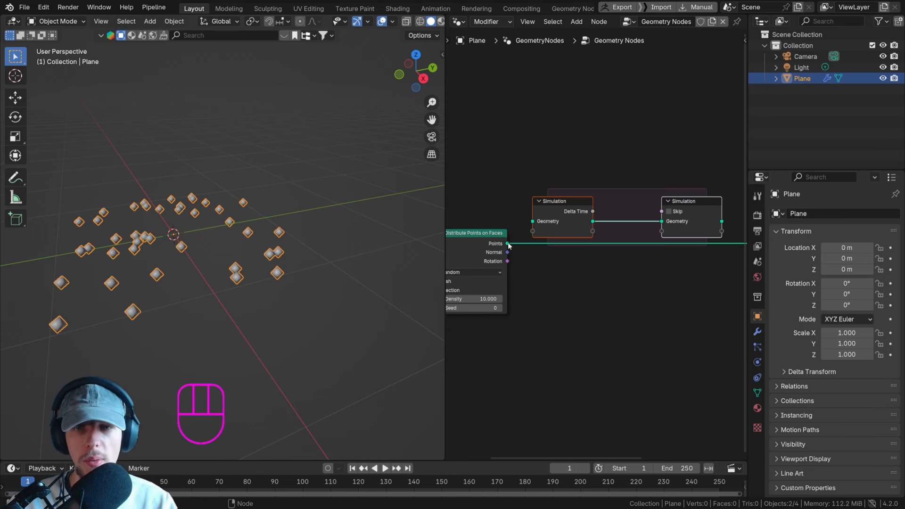
pyautogui.moveTo(508, 242); pyautogui.dragTo(674, 242)
# Reposition the simulation zone after the point distribution node and spread its two end nodes apart to make room inside.
pyautogui.scroll(-2, 572, 232)
pyautogui.keyDown('ctrl'); pyautogui.hscroll(2, 572, 231); pyautogui.keyUp('ctrl')
pyautogui.keyDown('ctrl'); pyautogui.hscroll(-3, 629, 241); pyautogui.keyUp('ctrl')
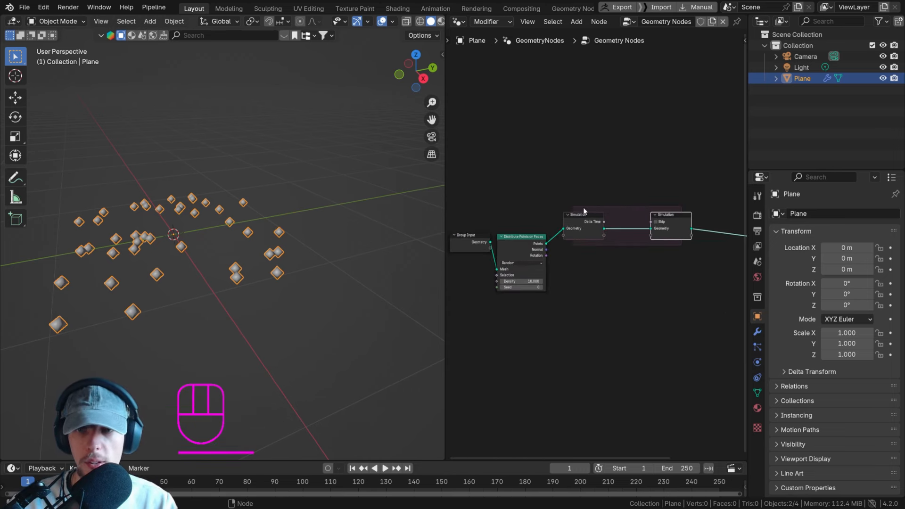
pyautogui.moveTo(563, 197); pyautogui.dragTo(691, 263)
pyautogui.press('g')
pyautogui.click(667, 267)
pyautogui.scroll(5, 648, 245)
pyautogui.scroll(-5, 692, 264)
pyautogui.keyDown('ctrl'); pyautogui.hscroll(2, 668, 264); pyautogui.keyUp('ctrl')
pyautogui.press('g')
pyautogui.click(665, 262)
# Insert a Set Position node on the geometry link inside the simulation zone and line it up between the two Simulation nodes.
pyautogui.scroll(5, 566, 261)
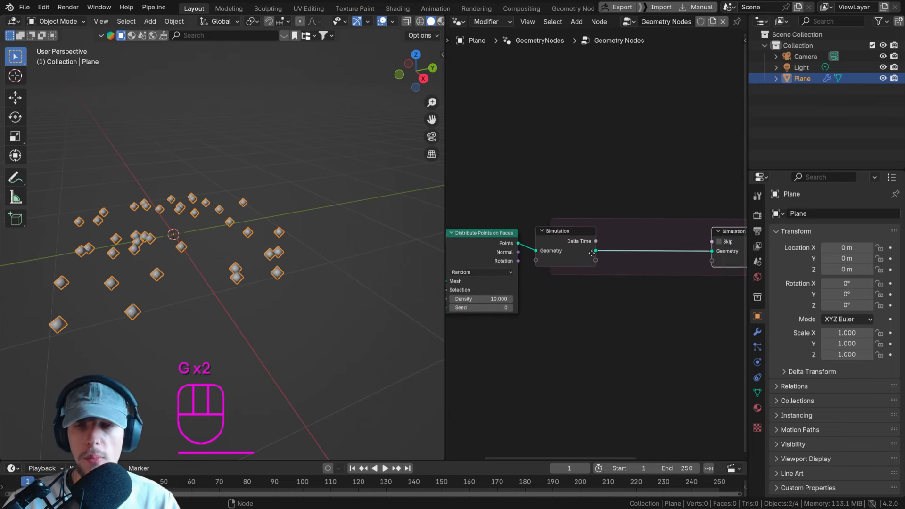
pyautogui.moveTo(580, 248); pyautogui.dragTo(578, 216, button='middle')
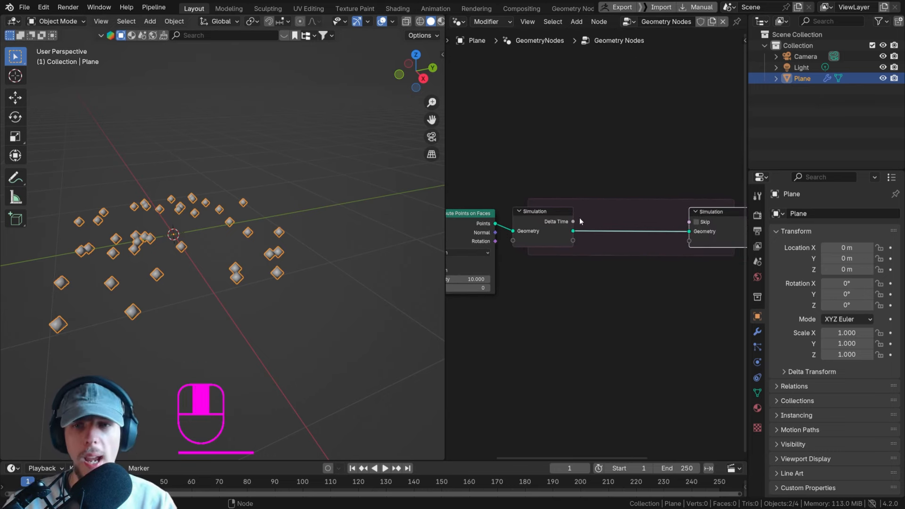
pyautogui.scroll(1, 618, 230)
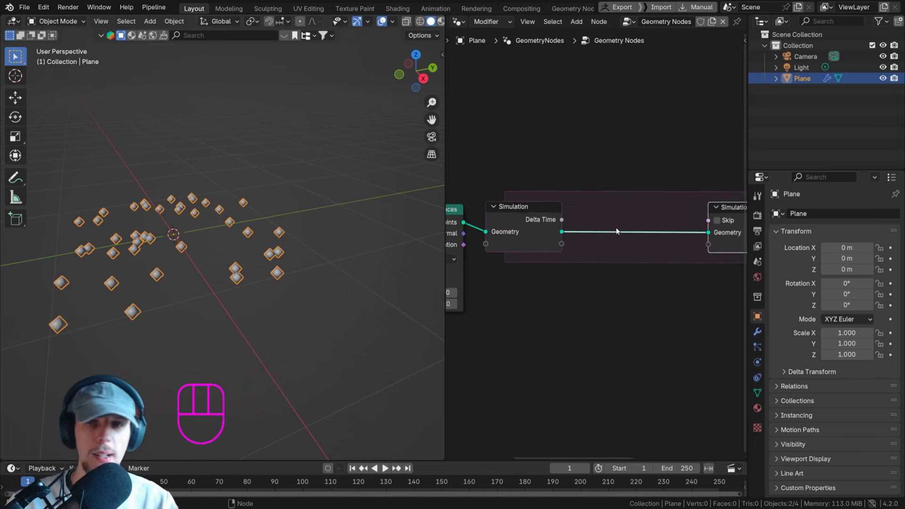
pyautogui.hotkey('shift', 'a')
pyautogui.write('saet p')
pyautogui.hotkey('ctrl', 'a')
pyautogui.write('set pos')
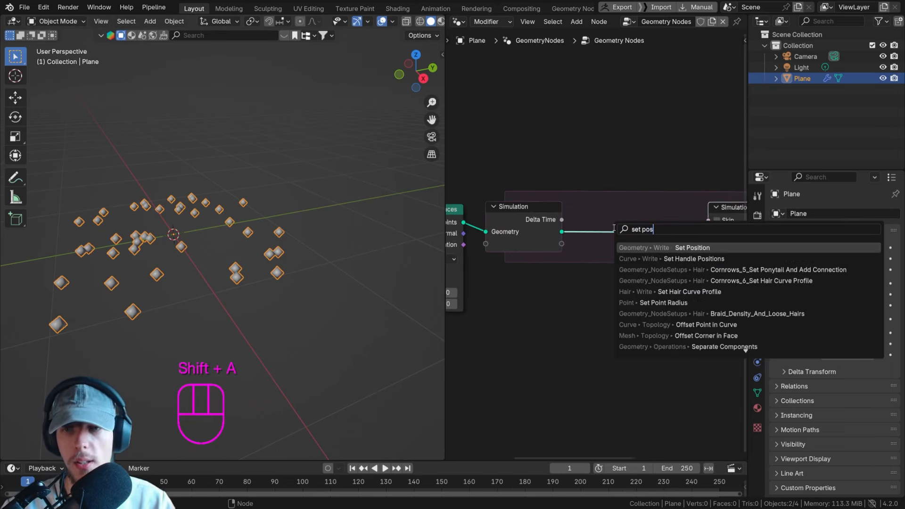
pyautogui.press('Return')
pyautogui.click(597, 217)
pyautogui.press('g')
pyautogui.click(610, 197)
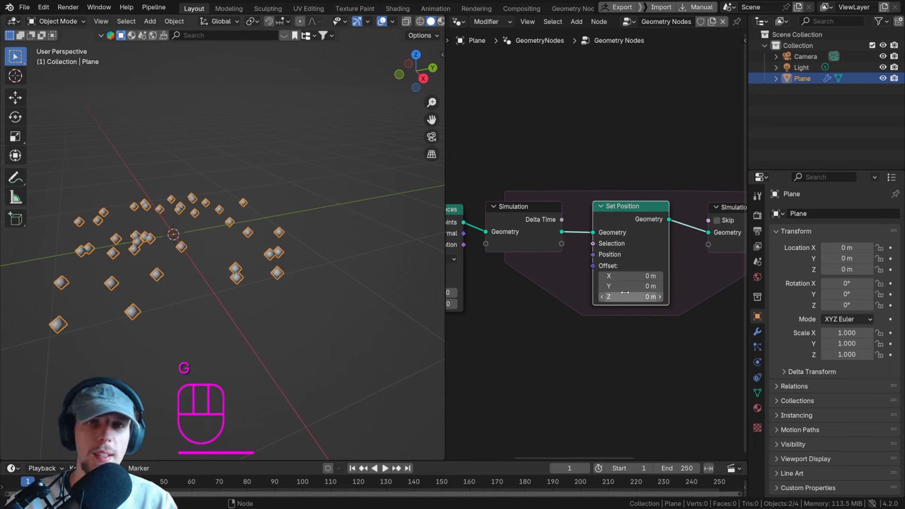
# Add a Vector input node below the simulation zone's input node.
pyautogui.moveTo(583, 295); pyautogui.dragTo(664, 264, button='middle')
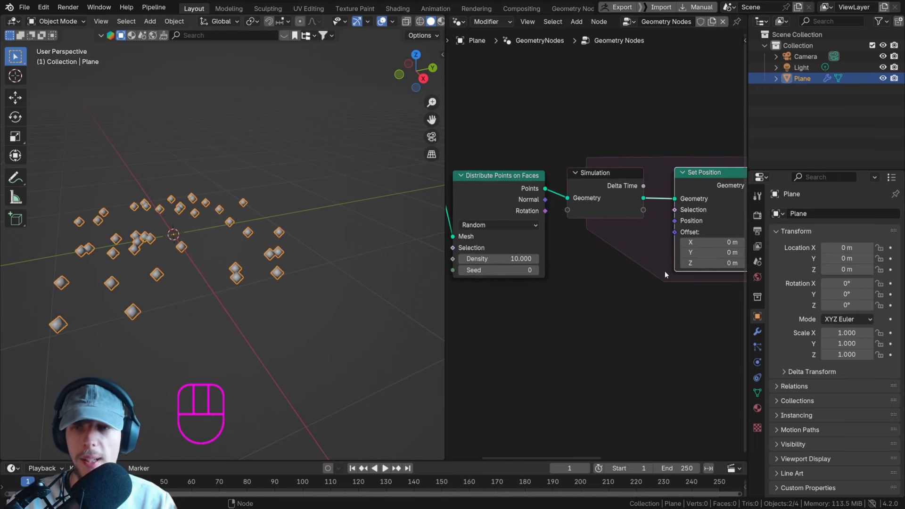
pyautogui.scroll(2, 646, 277)
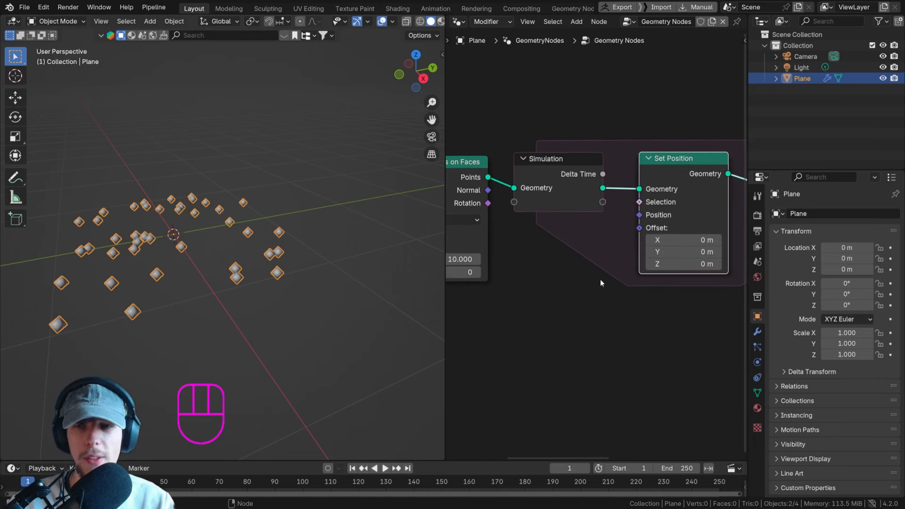
pyautogui.moveTo(611, 255); pyautogui.dragTo(584, 249, button='middle')
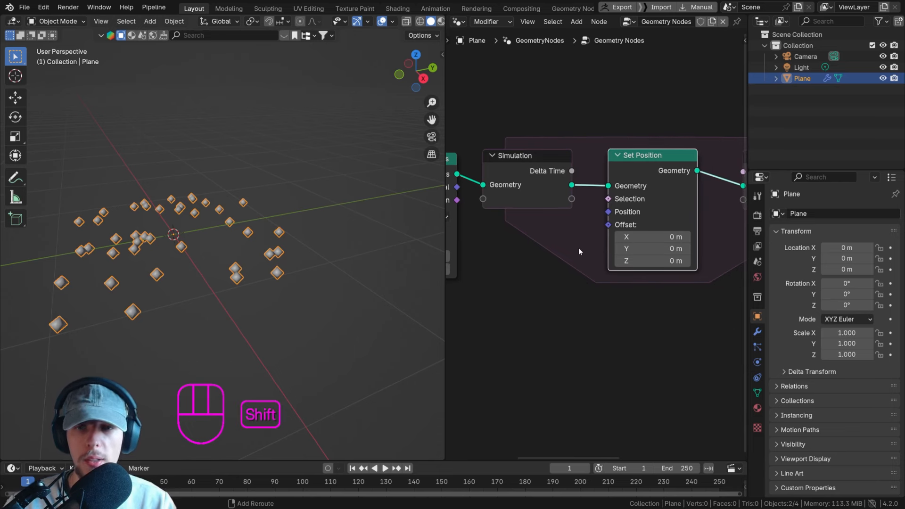
pyautogui.hotkey('shift', 'a')
pyautogui.write('vector')
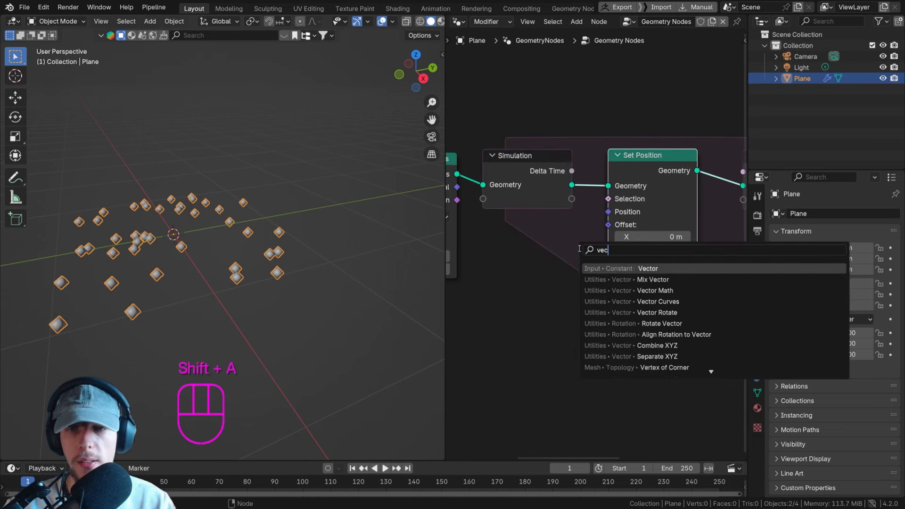
pyautogui.press('Return')
pyautogui.click(487, 282)
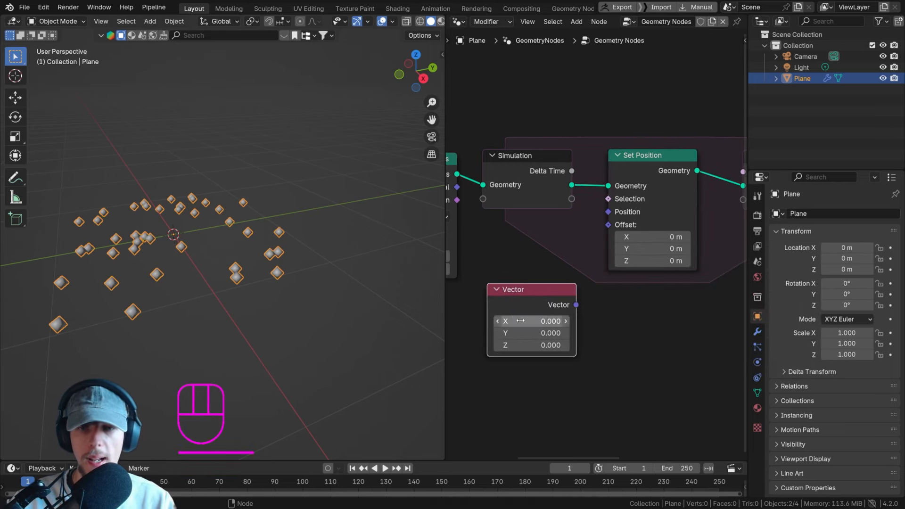
# Set the Vector node's Z to -0.06 and connect its output to the Set Position node's Offset.
pyautogui.moveTo(487, 282); pyautogui.dragTo(516, 247, button='middle')
pyautogui.click(570, 311)
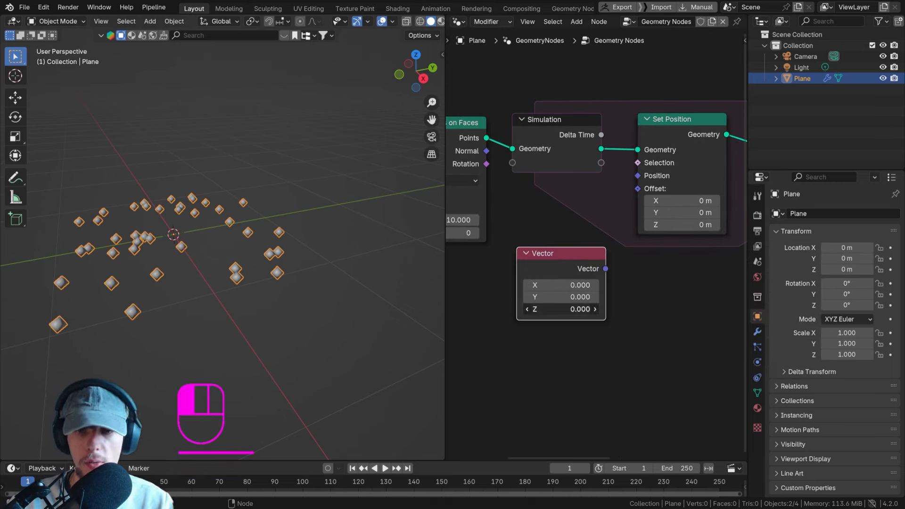
pyautogui.write('-0')
pyautogui.write('.0')
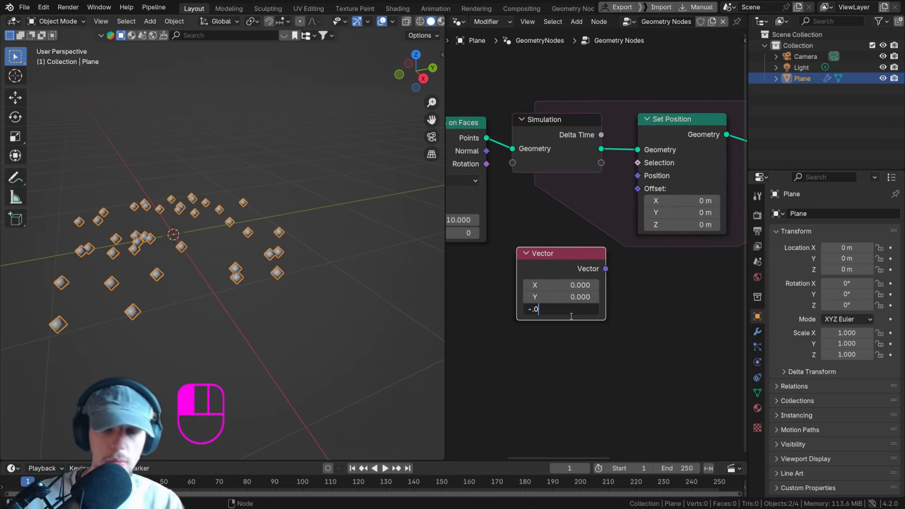
pyautogui.write('6')
pyautogui.press('Return')
pyautogui.moveTo(605, 268); pyautogui.dragTo(637, 189)
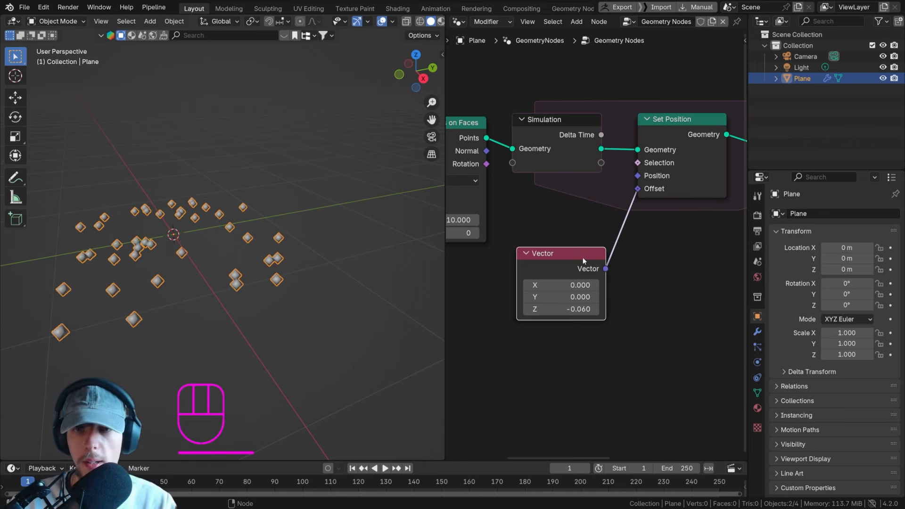
# Play the animation from the first frame to check how the points fall.
pyautogui.scroll(-1, 613, 240)
pyautogui.press('space')
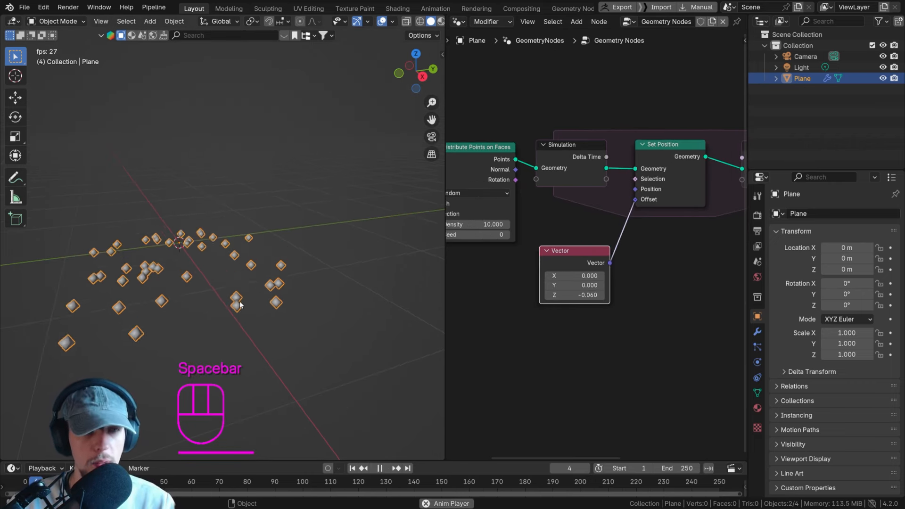
pyautogui.press('space')
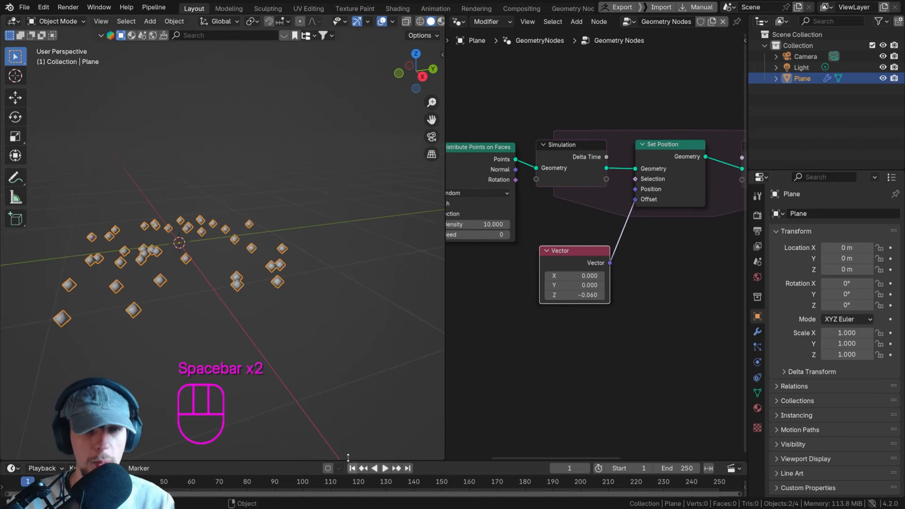
pyautogui.moveTo(292, 307); pyautogui.dragTo(258, 279, button='middle')
pyautogui.press('space')
pyautogui.press('space')
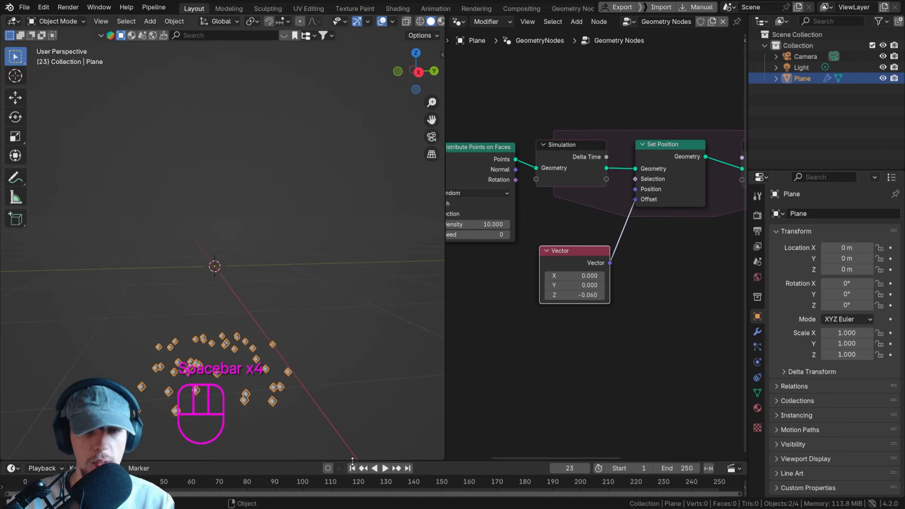
# Set the Vector node's Z to -0.04, play the animation to check the speed, and return to the first frame.
pyautogui.click(585, 295)
pyautogui.click(584, 293)
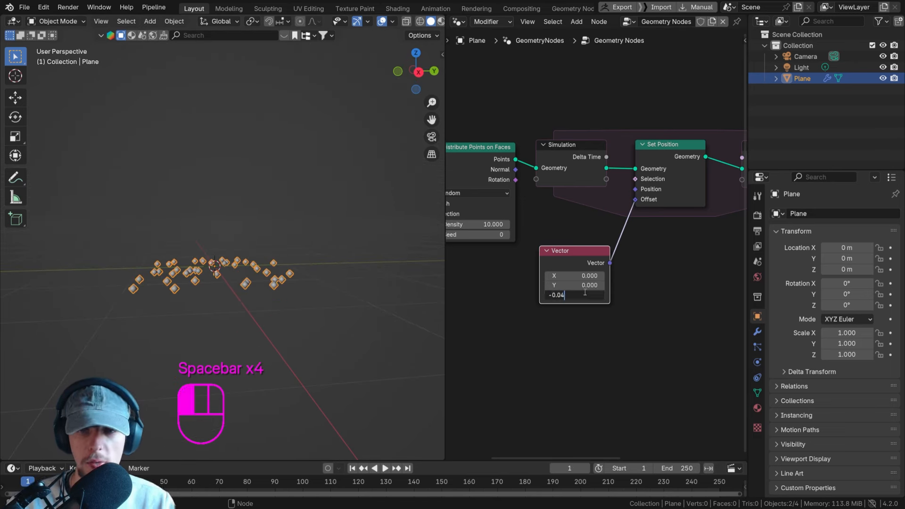
pyautogui.press('Return')
pyautogui.press('space')
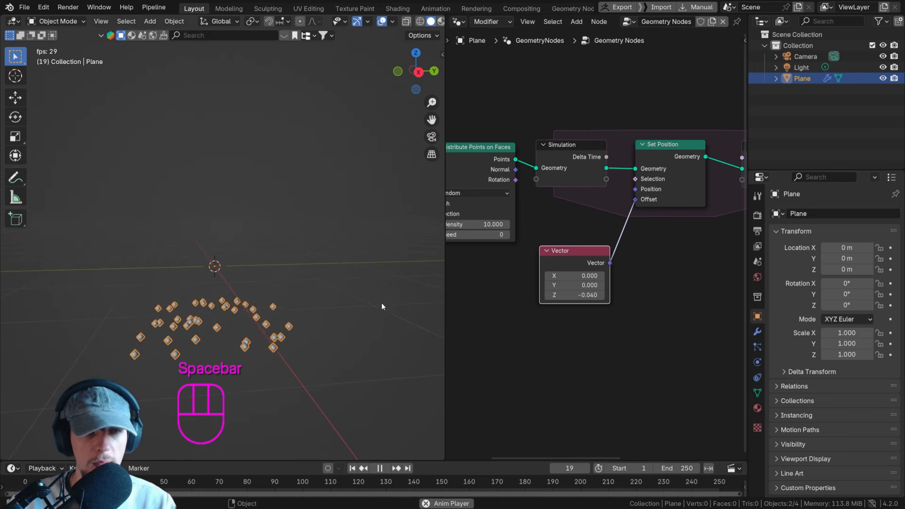
pyautogui.press('space')
pyautogui.click(352, 467)
# Move the Vector node up closer beneath the simulation zone's input node.
pyautogui.scroll(-2, 685, 219)
pyautogui.moveTo(686, 219); pyautogui.dragTo(609, 228, button='middle')
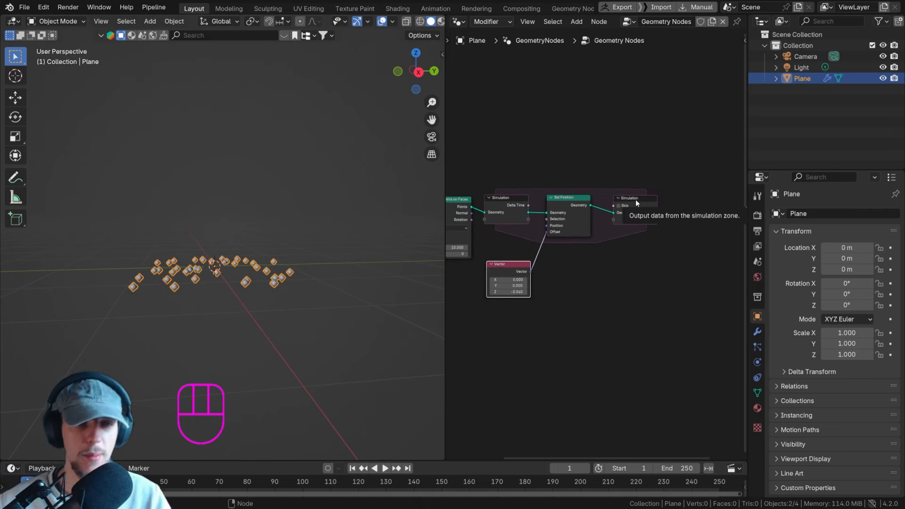
pyautogui.scroll(-1, 630, 213)
pyautogui.moveTo(531, 256); pyautogui.dragTo(529, 241)
pyautogui.scroll(2, 514, 241)
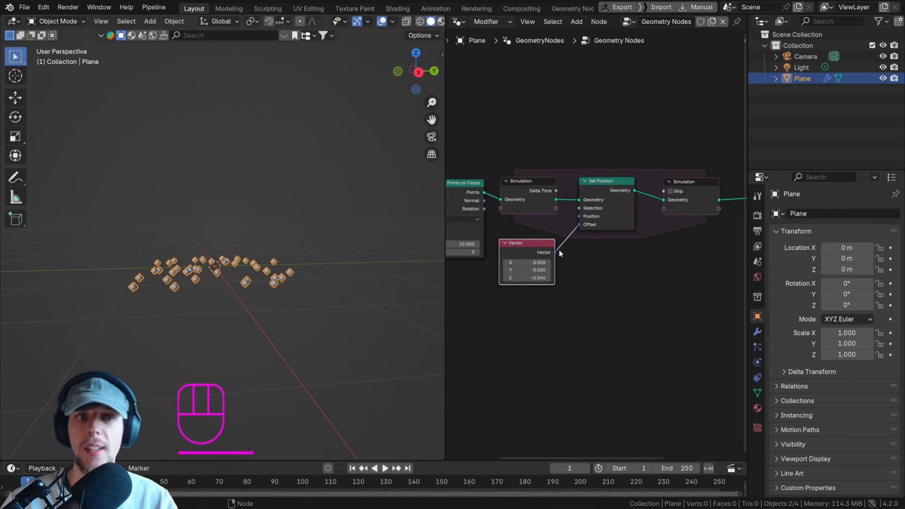
pyautogui.moveTo(674, 200); pyautogui.dragTo(589, 205, button='middle')
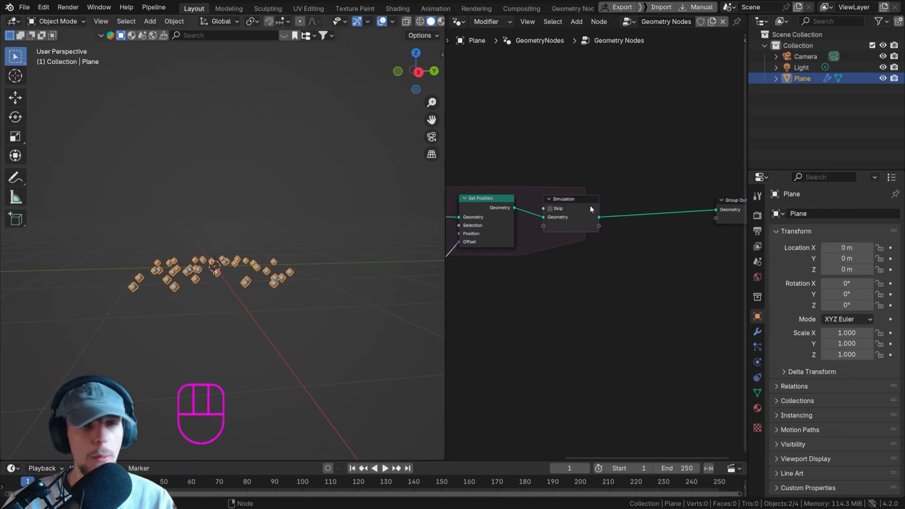
# Annotate the 3D view beside the points with a tall rectangle holding a vertical row of digits and a downward arrow.
pyautogui.scroll(1, 168, 239)
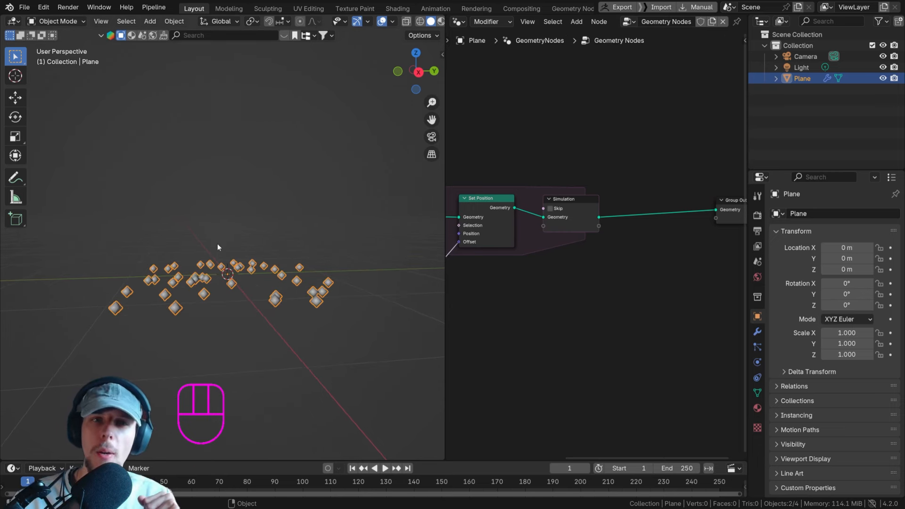
pyautogui.keyDown('shift'); pyautogui.moveTo(201, 291); pyautogui.dragTo(298, 206, button='middle'); pyautogui.keyUp('shift')
pyautogui.scroll(2, 284, 203)
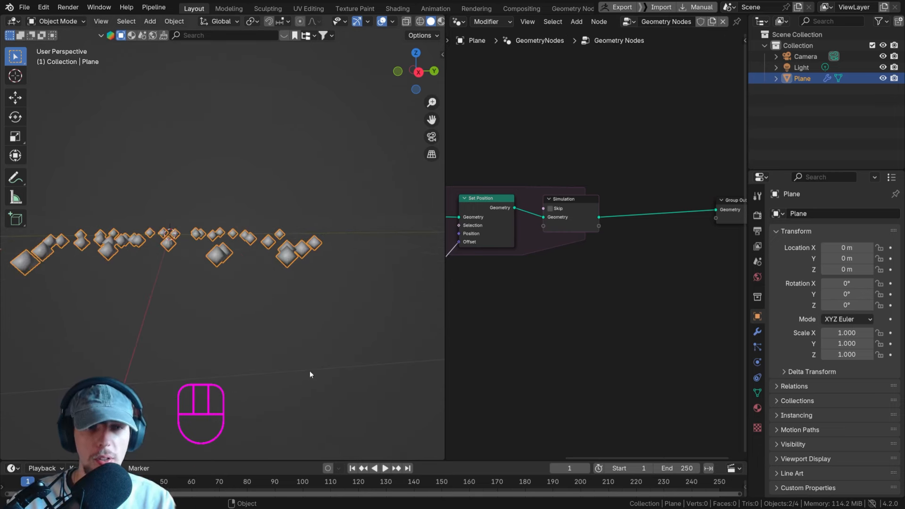
pyautogui.moveTo(293, 198); pyautogui.dragTo(263, 243, button='middle')
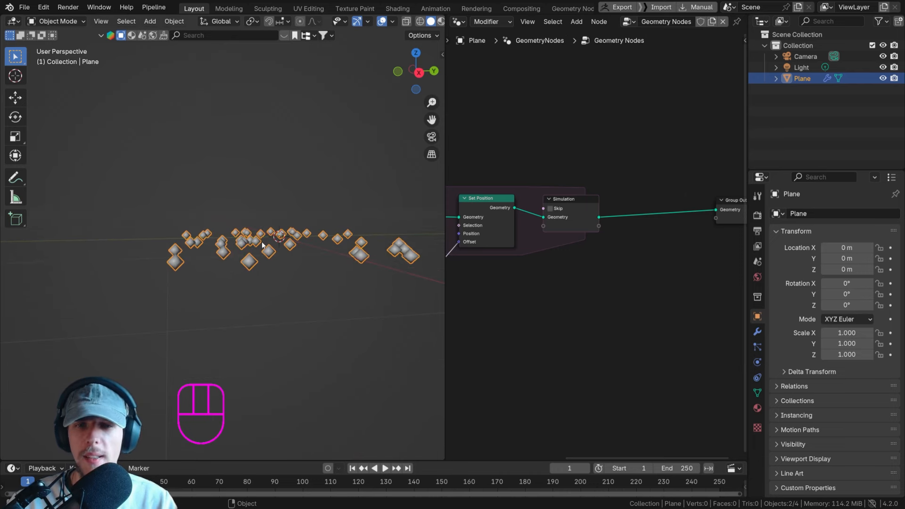
pyautogui.keyDown('shift'); pyautogui.moveTo(287, 244); pyautogui.dragTo(185, 215, button='middle'); pyautogui.keyUp('shift')
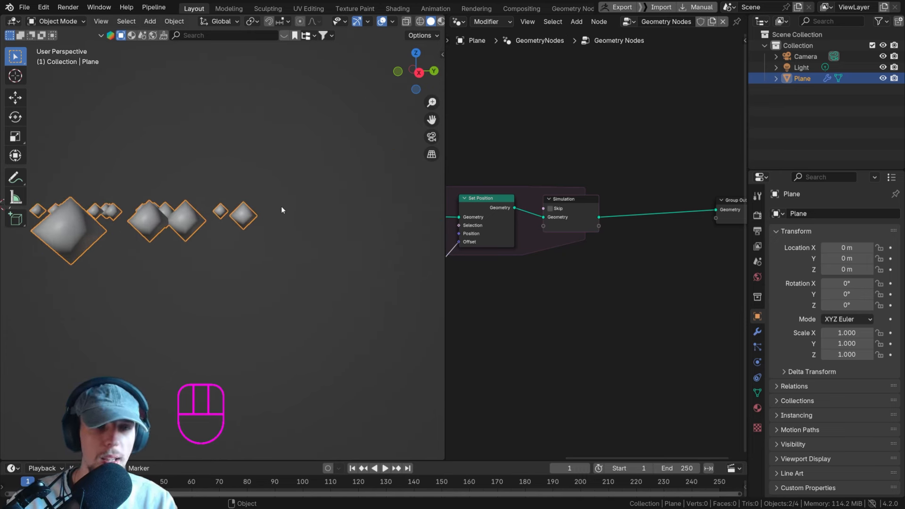
pyautogui.moveTo(280, 207); pyautogui.dragTo(278, 341)
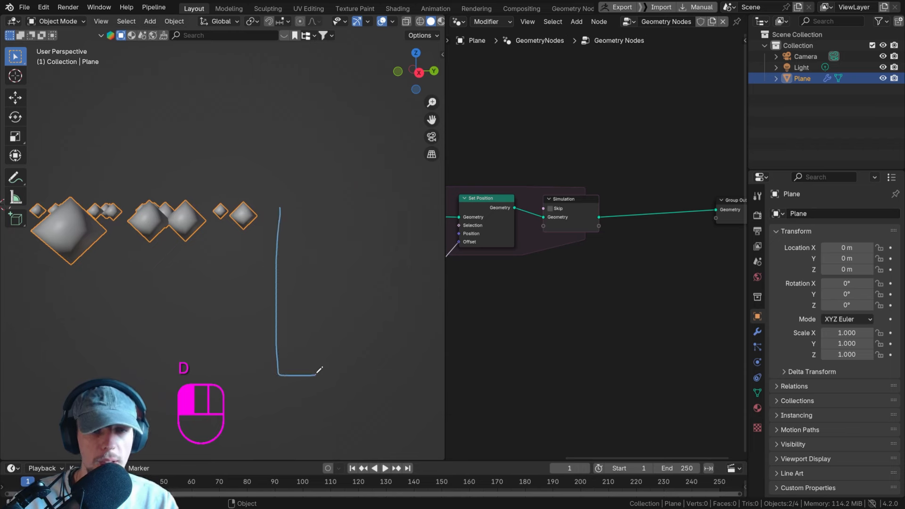
pyautogui.moveTo(319, 370)
pyautogui.mouseDown()
pyautogui.moveTo(310, 208)
pyautogui.moveTo(287, 206)
pyautogui.moveTo(298, 263)
pyautogui.moveTo(290, 304)
pyautogui.mouseUp()
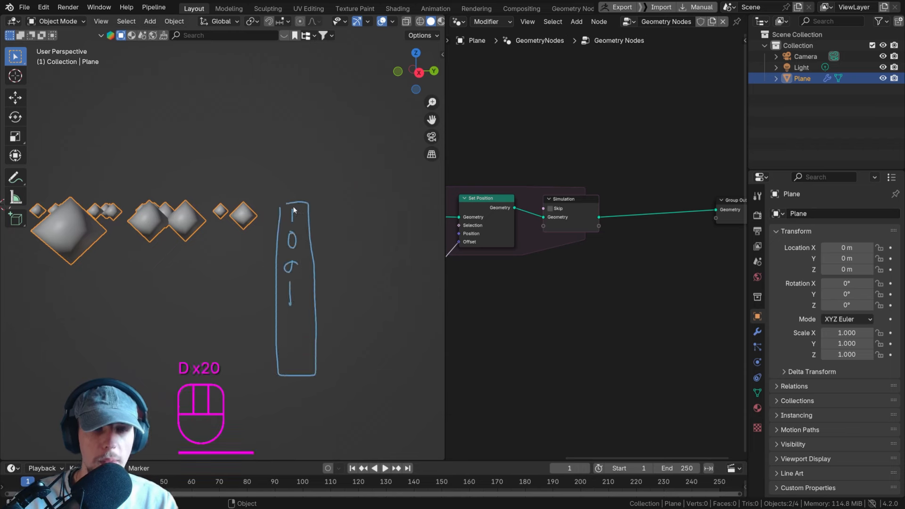
pyautogui.moveTo(327, 228)
pyautogui.mouseDown()
pyautogui.moveTo(339, 285)
pyautogui.moveTo(343, 275)
pyautogui.mouseUp()
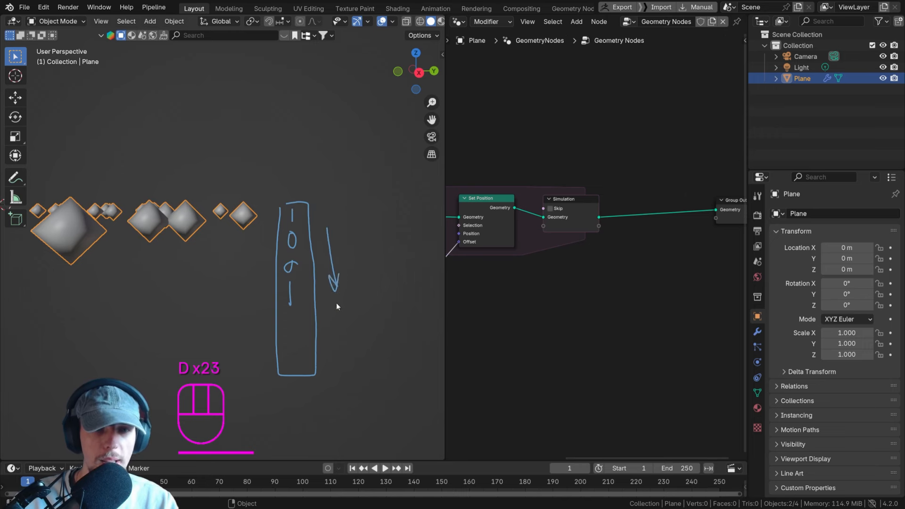
pyautogui.moveTo(337, 304)
pyautogui.mouseDown(button='right')
pyautogui.moveTo(333, 241)
pyautogui.moveTo(331, 282)
pyautogui.mouseUp(button='right')
pyautogui.moveTo(323, 237); pyautogui.dragTo(339, 232)
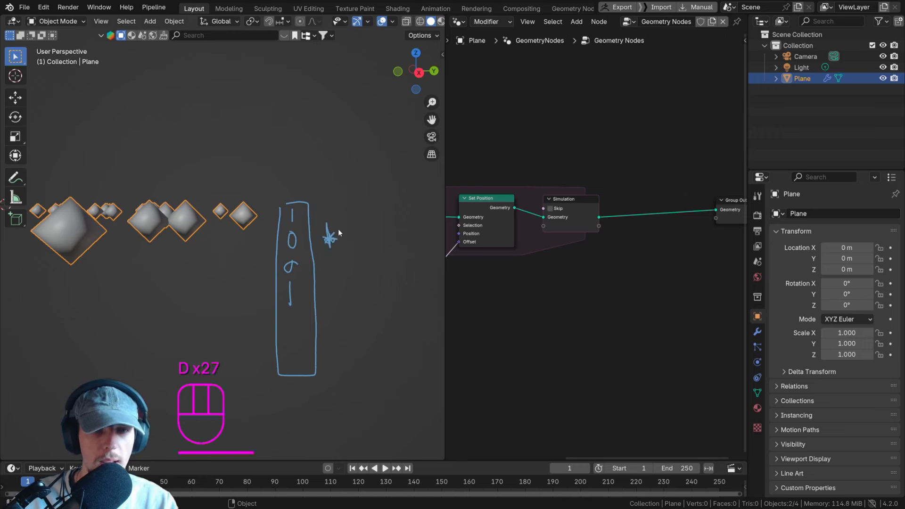
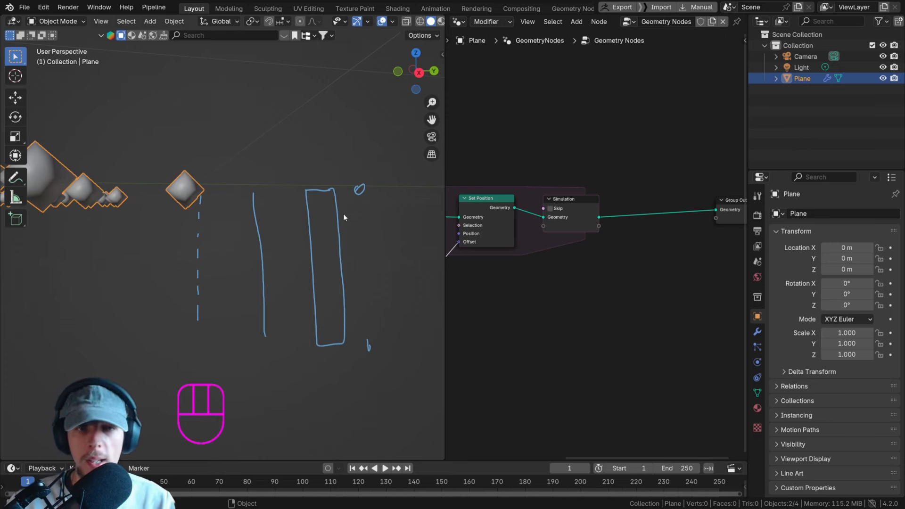
# Erase the annotation strokes drawn beside the points in the 3D view.
pyautogui.scroll(-2, 331, 217)
pyautogui.moveTo(356, 298); pyautogui.dragTo(354, 292, button='right')
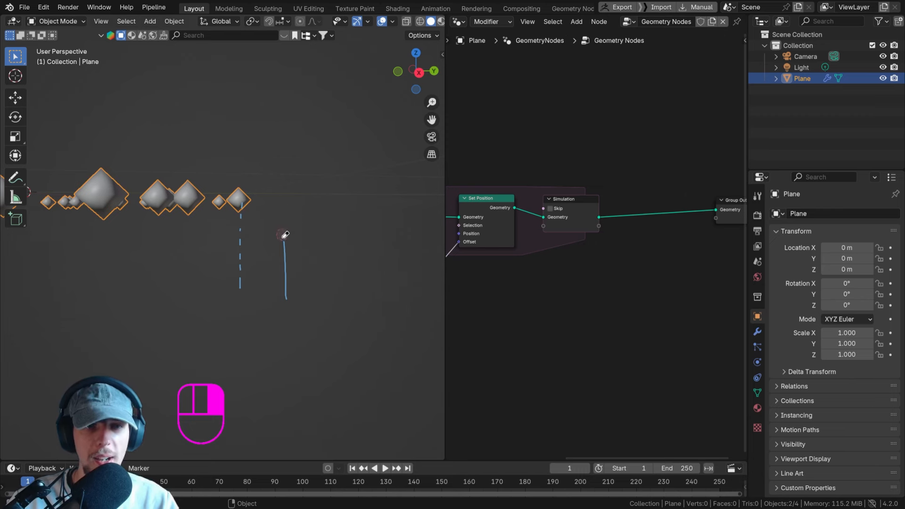
pyautogui.moveTo(285, 235)
pyautogui.mouseDown(button='right')
pyautogui.moveTo(285, 309)
pyautogui.moveTo(243, 197)
pyautogui.mouseUp(button='right')
pyautogui.scroll(-4, 234, 278)
pyautogui.moveTo(242, 273)
pyautogui.mouseDown(button='middle')
pyautogui.moveTo(233, 277)
pyautogui.moveTo(307, 274)
pyautogui.mouseUp(button='middle')
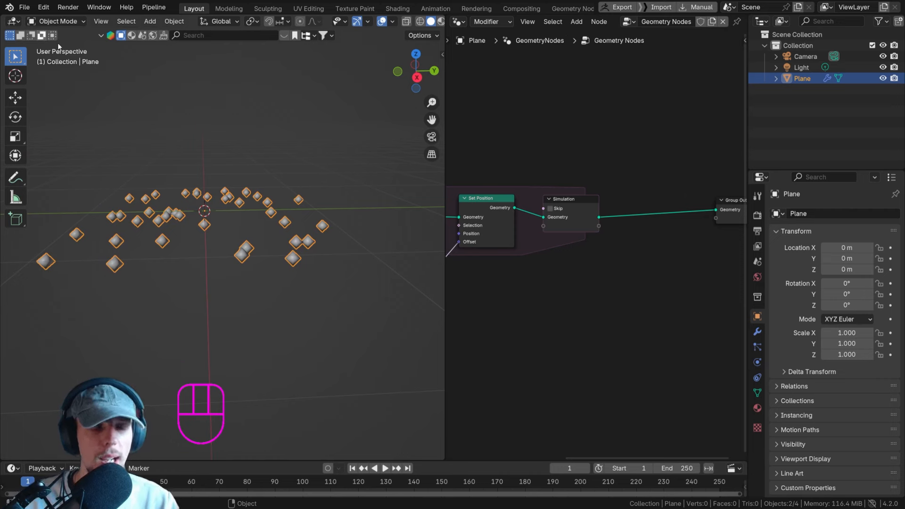
# Add a second plane and move it about -2.28 m along Y so it sits beside the points.
pyautogui.scroll(-4, 192, 175)
pyautogui.keyDown('shift'); pyautogui.moveTo(191, 176); pyautogui.dragTo(222, 186, button='middle'); pyautogui.keyUp('shift')
pyautogui.hotkey('shift', 'a')
pyautogui.click(264, 176)
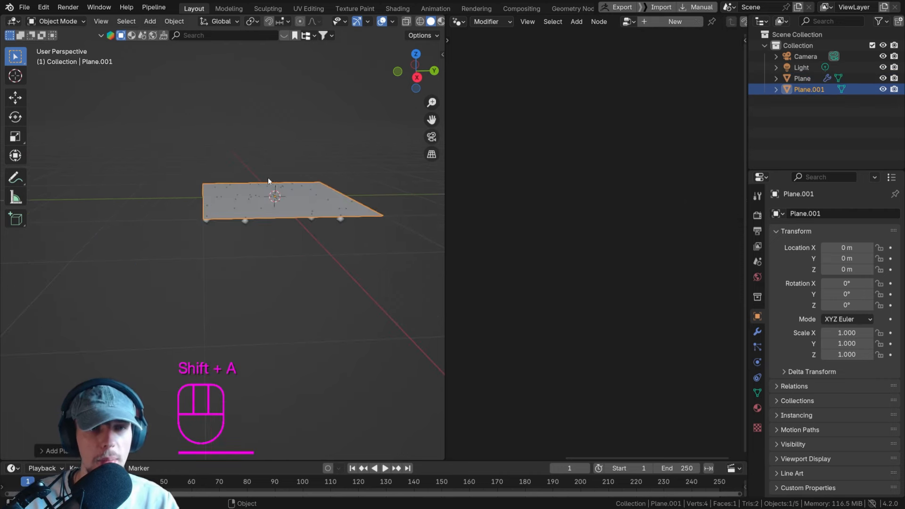
pyautogui.press('g')
pyautogui.click(595, 64)
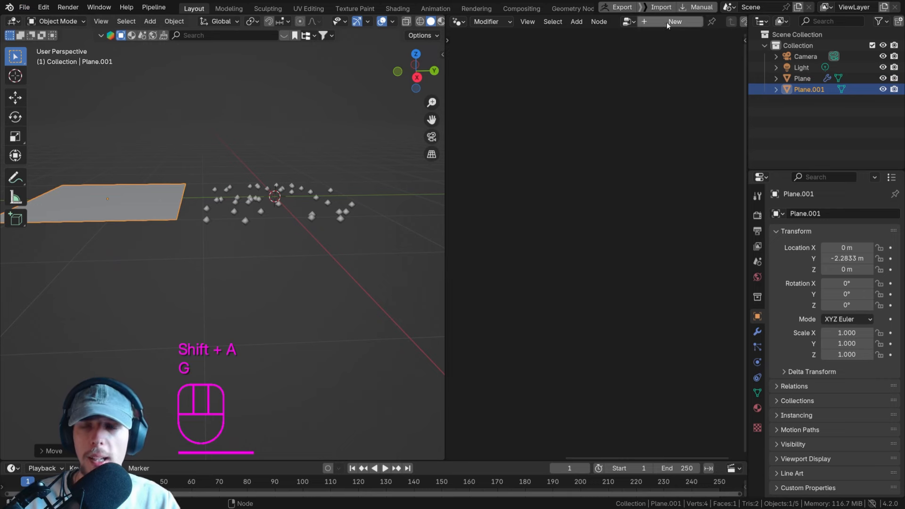
# Switch the node editor to the Shader Editor and create a new material for the second plane.
pyautogui.click(459, 22)
pyautogui.click(485, 108)
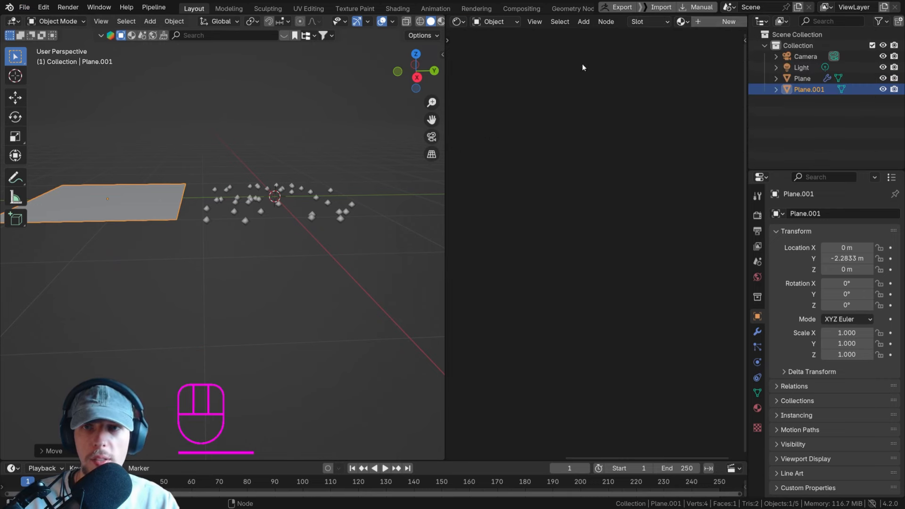
pyautogui.click(714, 23)
# Add an Image Texture node feeding the Principled BSDF's Base Color, with Mapping and Texture Coordinate nodes driving its vector.
pyautogui.moveTo(537, 195); pyautogui.dragTo(713, 220, button='middle')
pyautogui.click(546, 68)
pyautogui.click(565, 109)
pyautogui.moveTo(515, 124); pyautogui.dragTo(567, 160, button='middle')
pyautogui.hotkey('ctrl', 't')
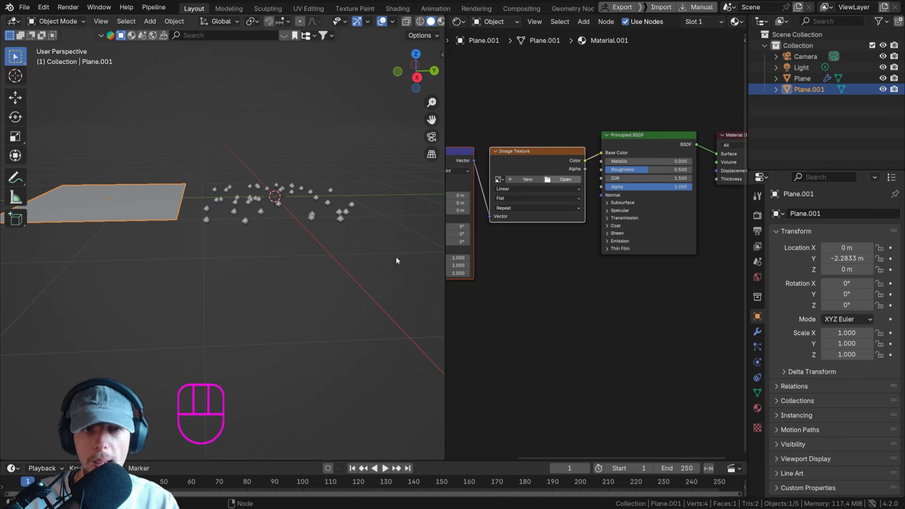
# Load MATRIX TEXT.png into the Image Texture node and show the second plane in rendered viewport shading.
pyautogui.moveTo(326, 230); pyautogui.dragTo(248, 232, button='middle')
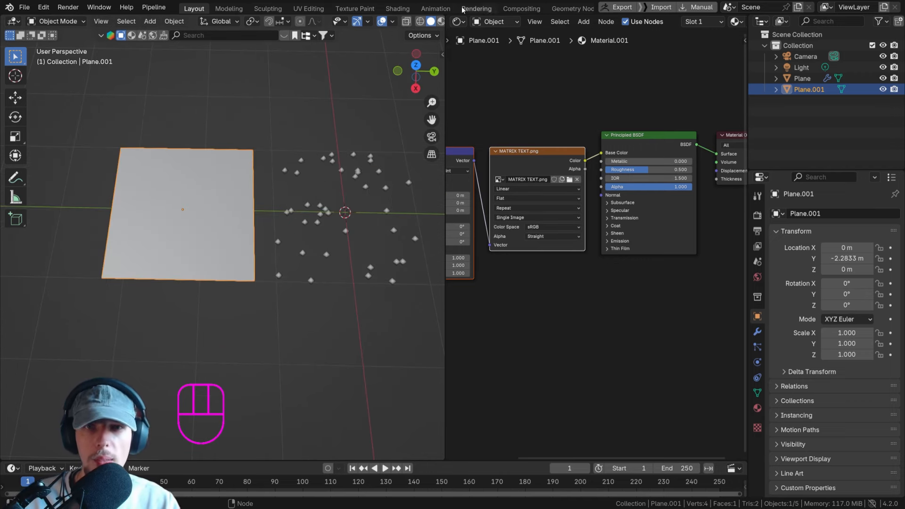
pyautogui.scroll(-1, 426, 22)
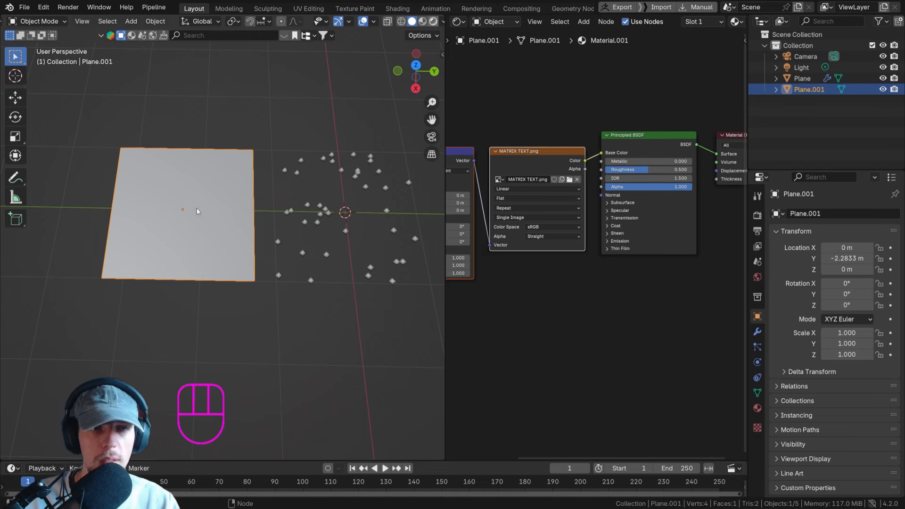
pyautogui.scroll(4, 232, 125)
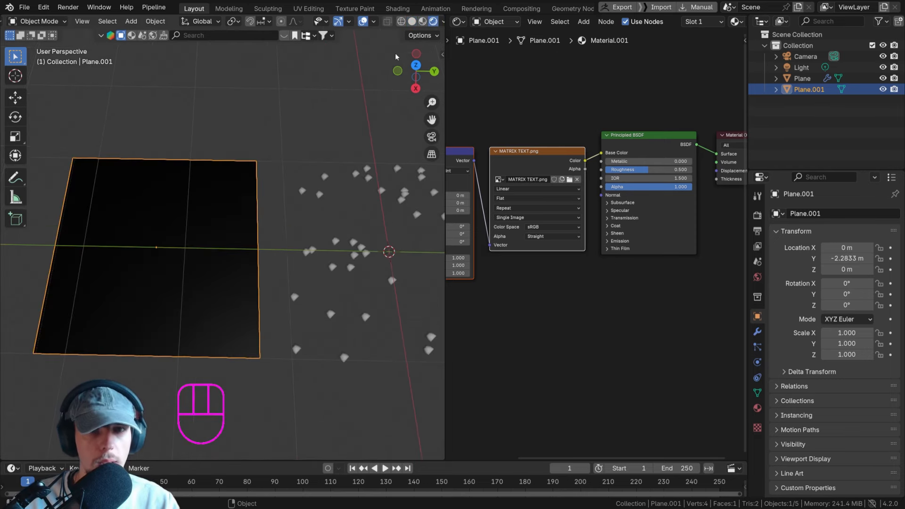
pyautogui.keyDown('shift'); pyautogui.moveTo(151, 233); pyautogui.dragTo(292, 140, button='middle'); pyautogui.keyUp('shift')
# Set the render engine to Cycles and connect the image's Alpha output to the Principled BSDF's Alpha input.
pyautogui.click(757, 216)
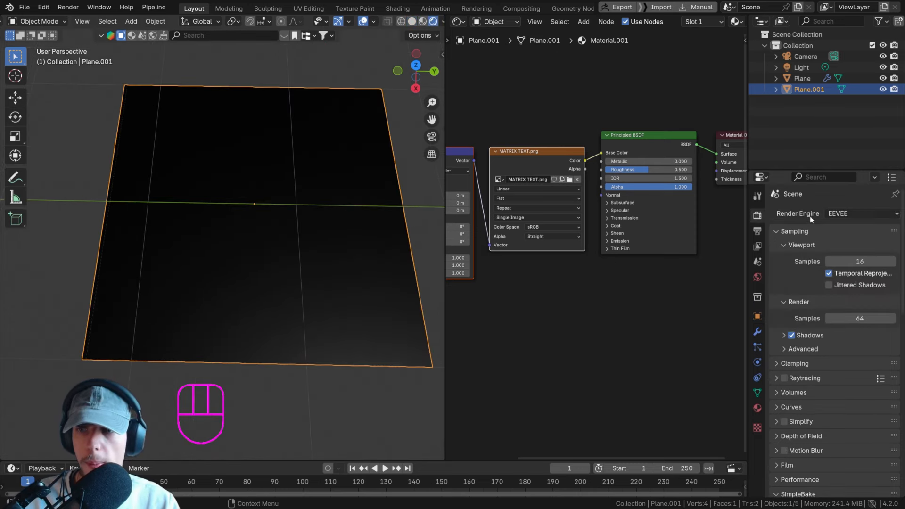
pyautogui.moveTo(848, 213); pyautogui.dragTo(848, 250)
pyautogui.moveTo(585, 169); pyautogui.dragTo(601, 187)
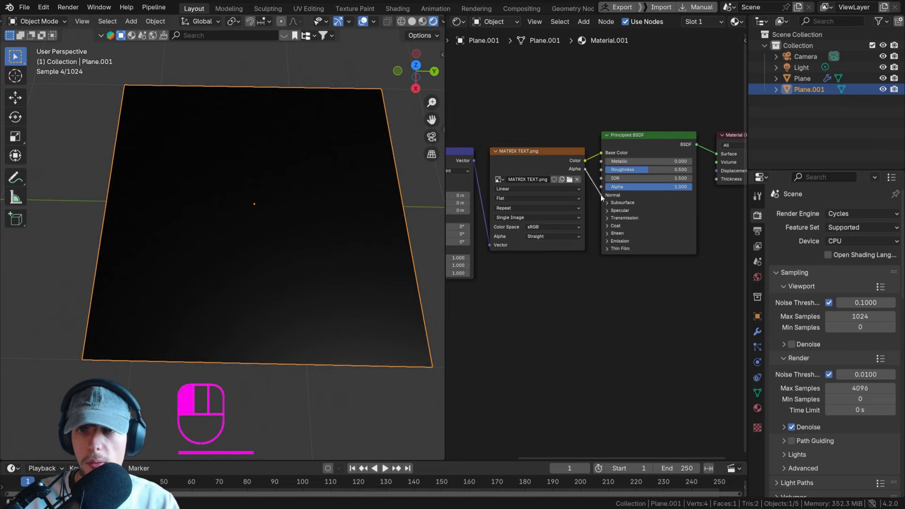
# Examine the text texture on the plane up close, then view the whole plane from the top.
pyautogui.scroll(2, 222, 211)
pyautogui.scroll(4, 222, 210)
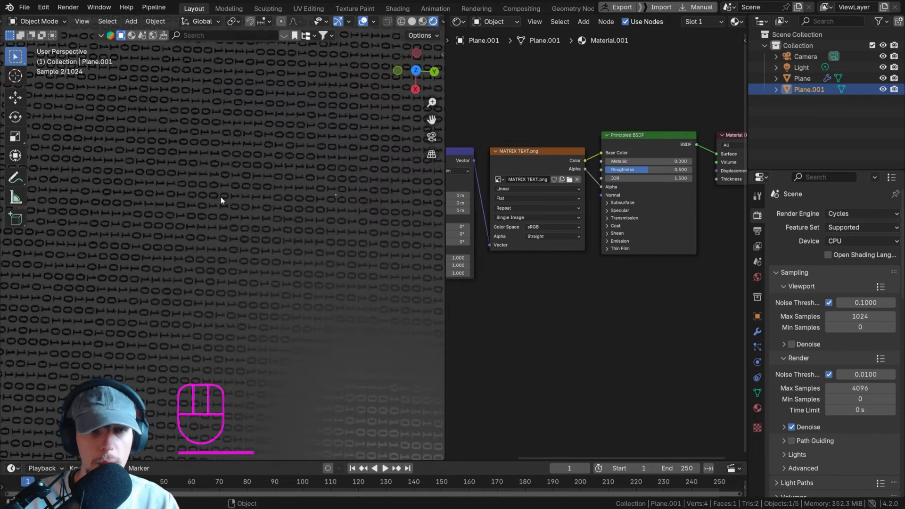
pyautogui.scroll(-6, 256, 146)
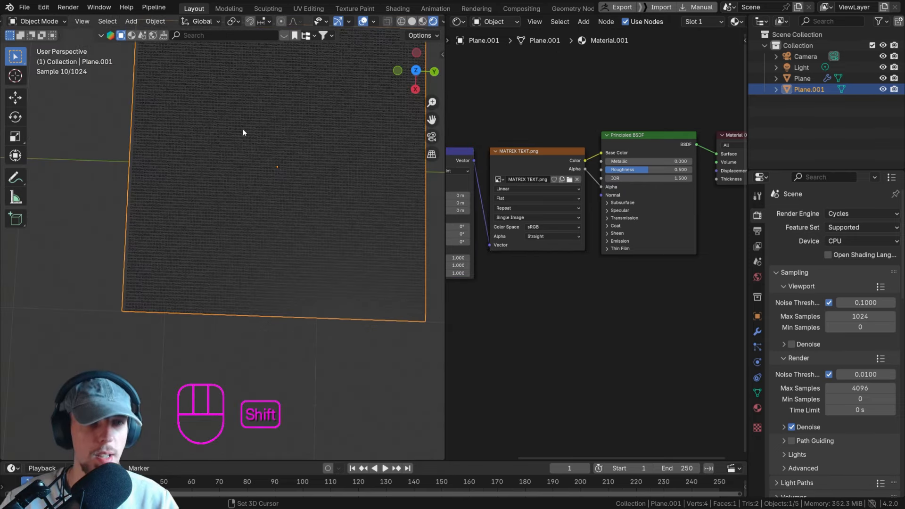
pyautogui.keyDown('shift'); pyautogui.scroll(-1, 269, 244); pyautogui.keyUp('shift')
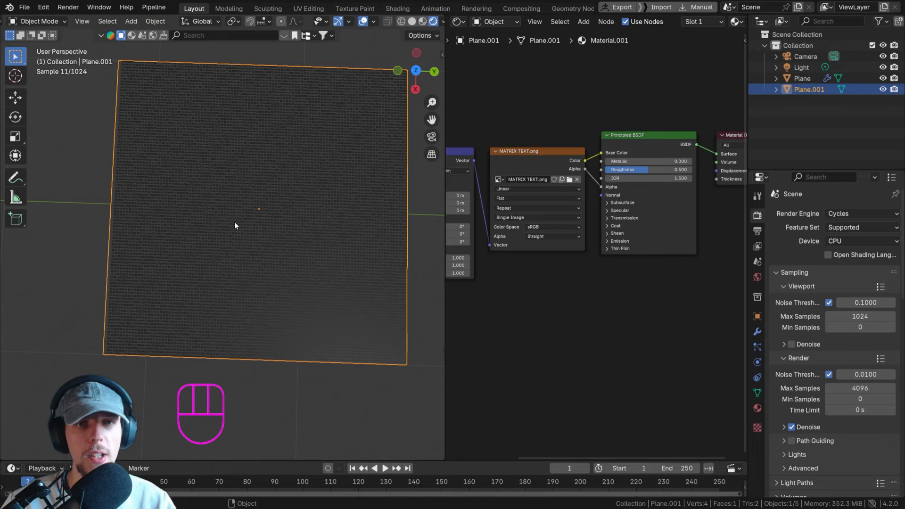
pyautogui.press('KP_7')
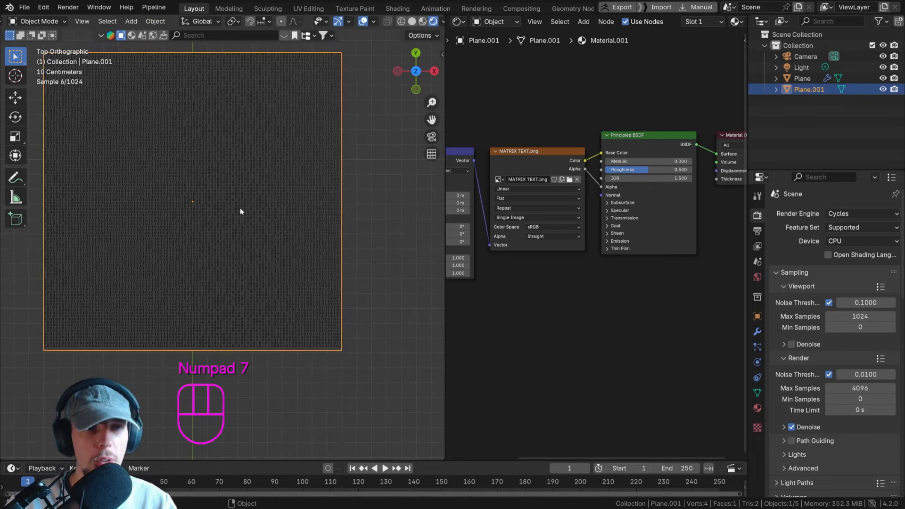
# Examine the rows and columns of ones and zeros near the text plane's upper-left corner.
pyautogui.keyDown('shift'); pyautogui.moveTo(204, 171); pyautogui.dragTo(278, 262, button='middle'); pyautogui.keyUp('shift')
pyautogui.scroll(2, 147, 142)
pyautogui.scroll(6, 148, 163)
pyautogui.keyDown('shift'); pyautogui.moveTo(149, 164); pyautogui.dragTo(252, 223, button='middle'); pyautogui.keyUp('shift')
pyautogui.scroll(5, 149, 192)
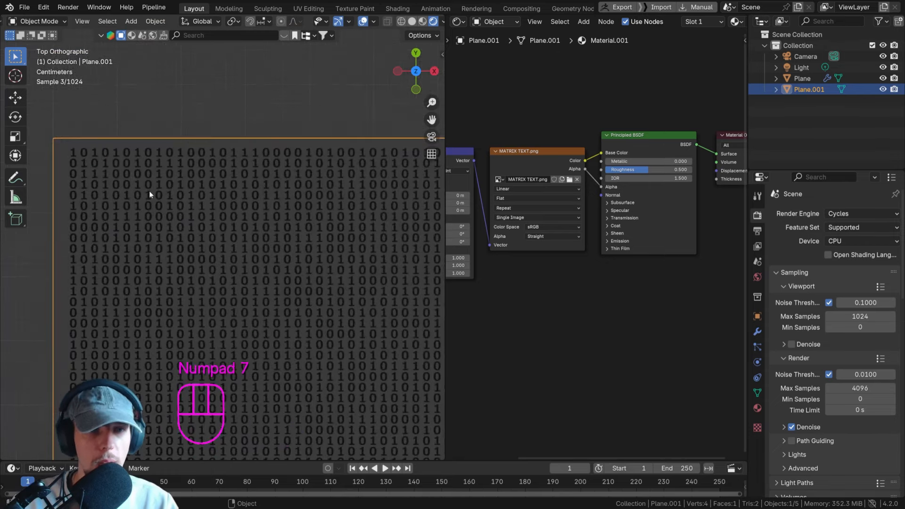
pyautogui.keyDown('shift'); pyautogui.moveTo(143, 168); pyautogui.dragTo(364, 305, button='middle'); pyautogui.keyUp('shift')
pyautogui.keyDown('shift'); pyautogui.moveTo(317, 262); pyautogui.dragTo(377, 303, button='middle'); pyautogui.keyUp('shift')
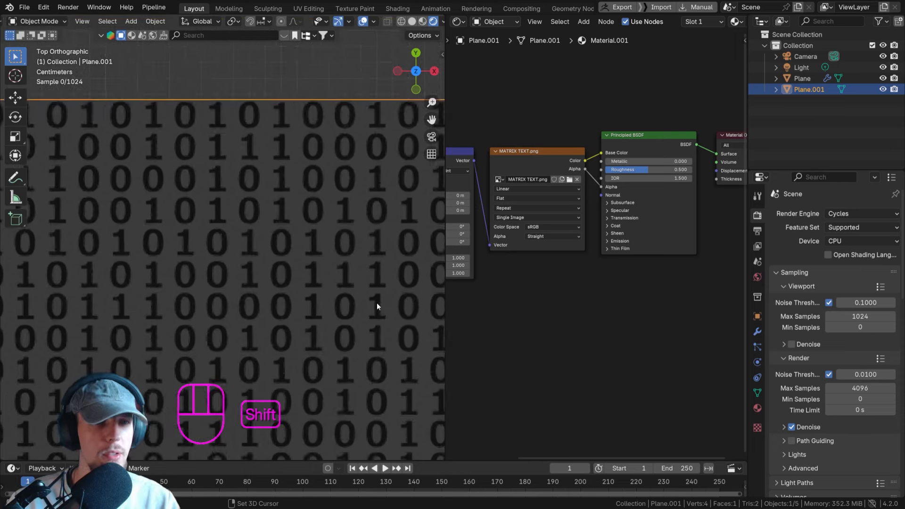
pyautogui.scroll(-11, 377, 303)
pyautogui.keyDown('shift'); pyautogui.moveTo(166, 194); pyautogui.dragTo(202, 184, button='middle'); pyautogui.keyUp('shift')
pyautogui.scroll(4, 202, 185)
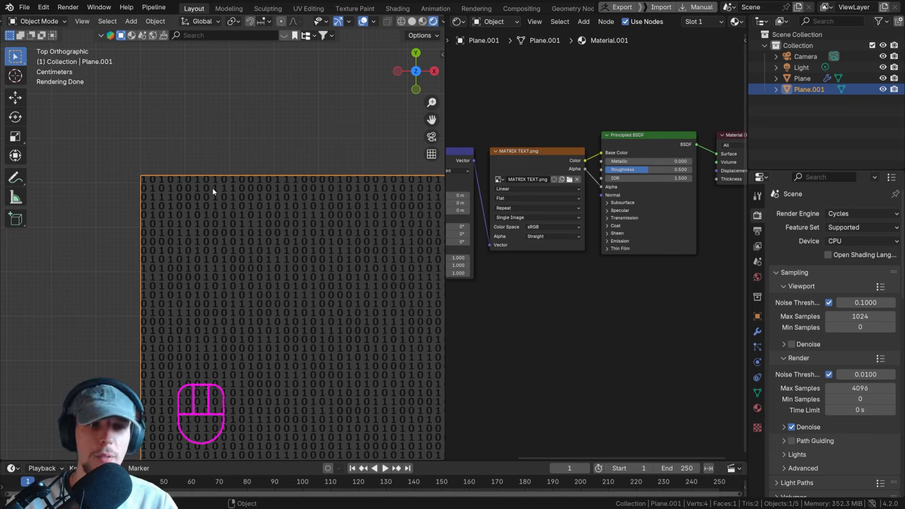
pyautogui.scroll(5, 203, 185)
pyautogui.keyDown('shift'); pyautogui.moveTo(182, 166); pyautogui.dragTo(221, 187, button='middle'); pyautogui.keyUp('shift')
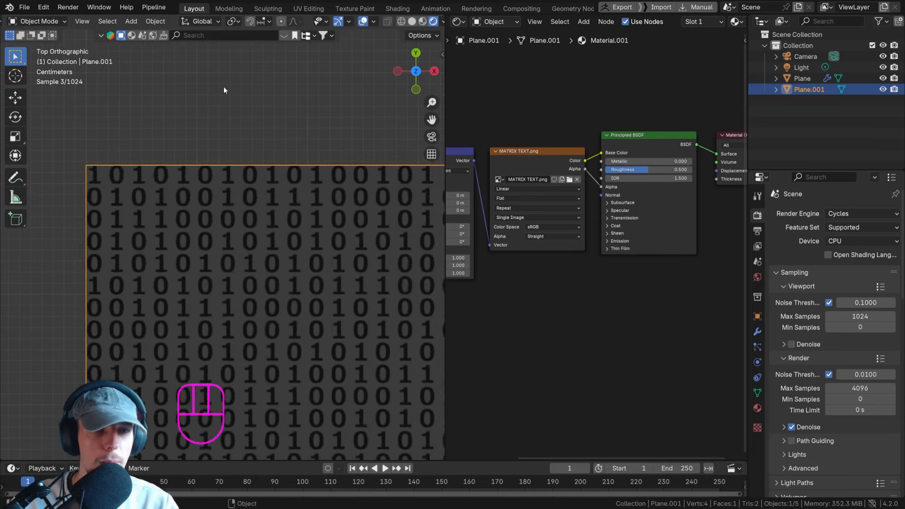
pyautogui.keyDown('shift'); pyautogui.moveTo(121, 131); pyautogui.dragTo(185, 186, button='middle'); pyautogui.keyUp('shift')
pyautogui.scroll(2, 185, 182)
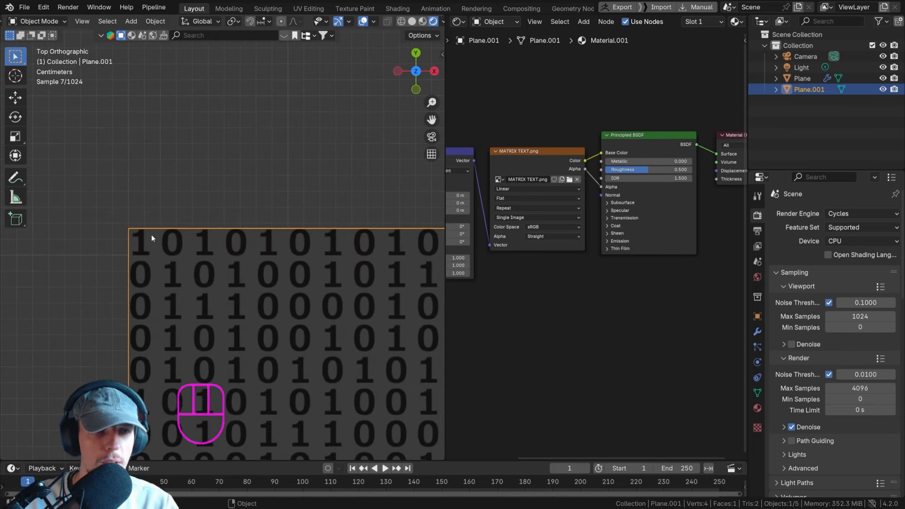
# Mark the gap between the first two text columns with an annotation stroke, erase it, and view the plane beside the points.
pyautogui.moveTo(159, 242); pyautogui.dragTo(163, 282)
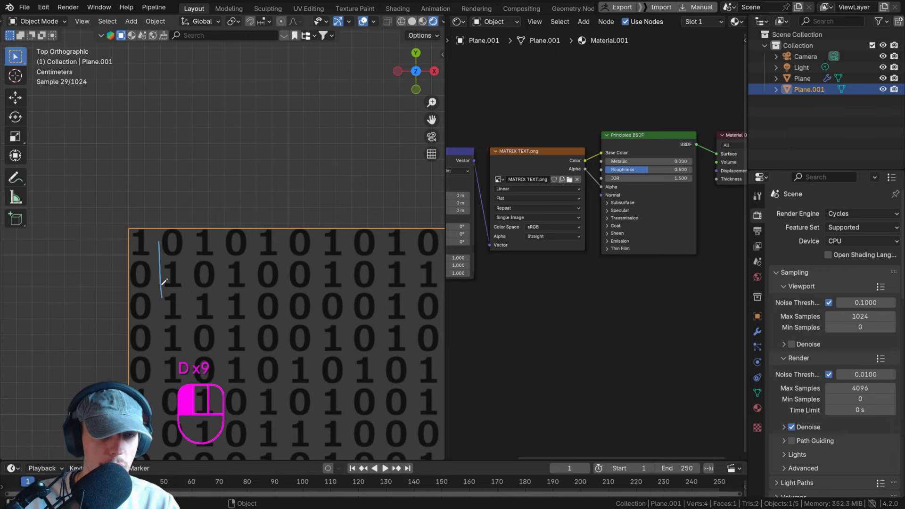
pyautogui.moveTo(158, 417); pyautogui.dragTo(156, 444)
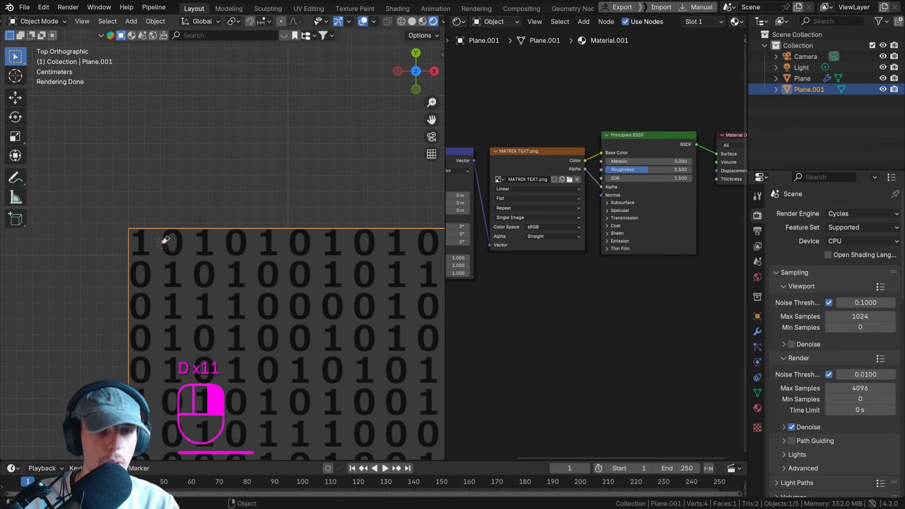
pyautogui.scroll(-6, 162, 251)
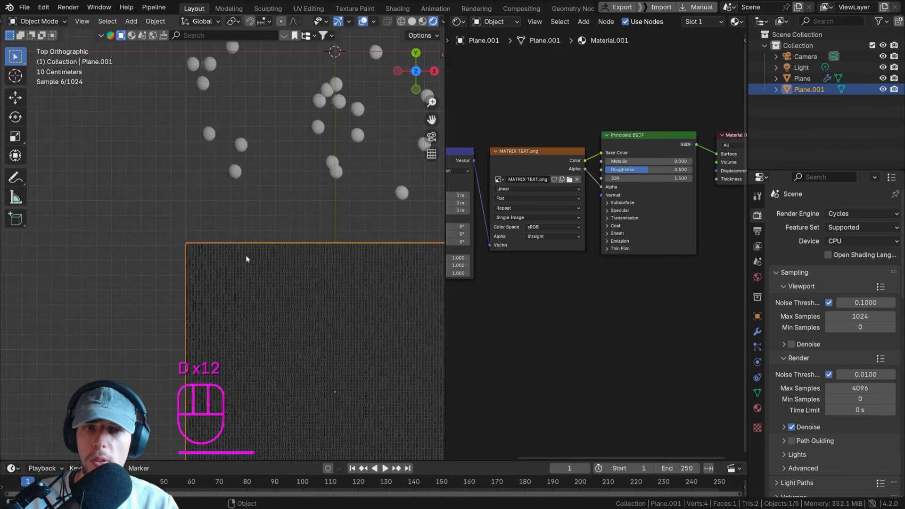
pyautogui.scroll(4, 243, 262)
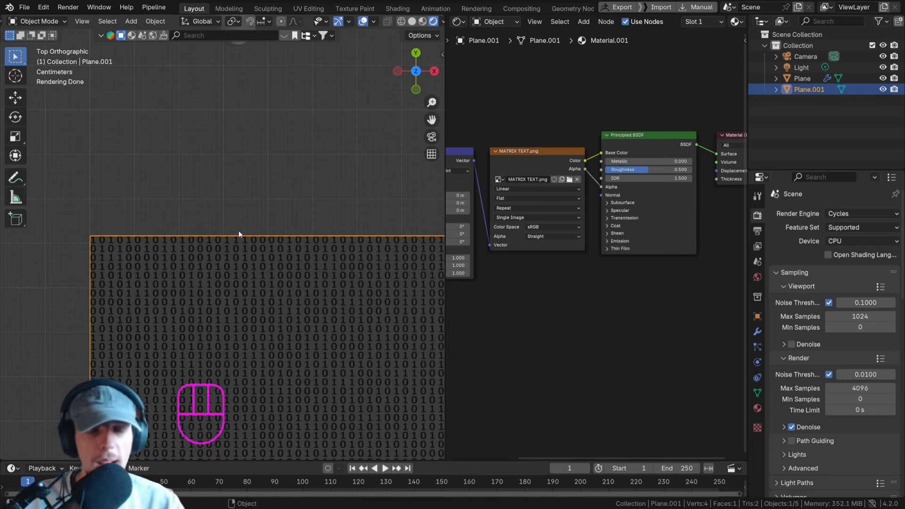
pyautogui.scroll(-5, 158, 238)
pyautogui.keyDown('shift'); pyautogui.moveTo(160, 238); pyautogui.dragTo(130, 222, button='middle'); pyautogui.keyUp('shift')
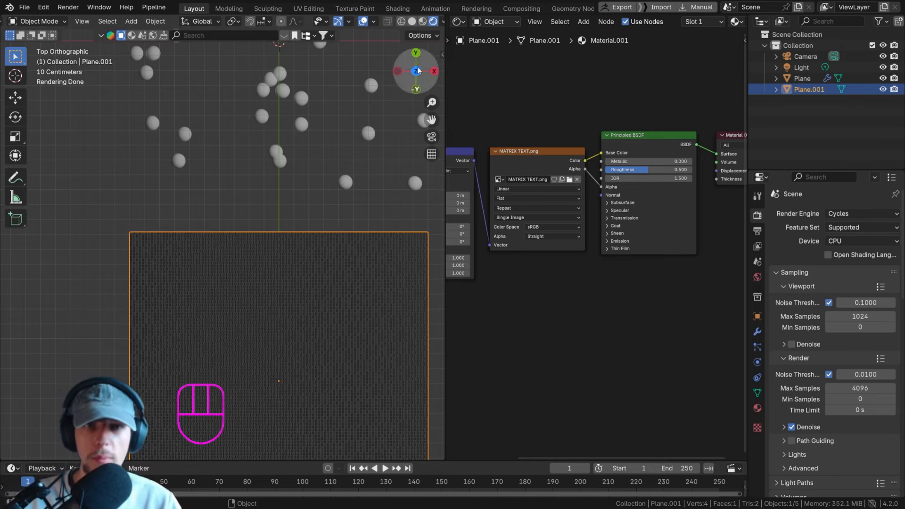
# Switch the viewport to solid shading and move the text plane beside the scattered points in the negative X direction.
pyautogui.click(412, 21)
pyautogui.scroll(-7, 309, 219)
pyautogui.press('g')
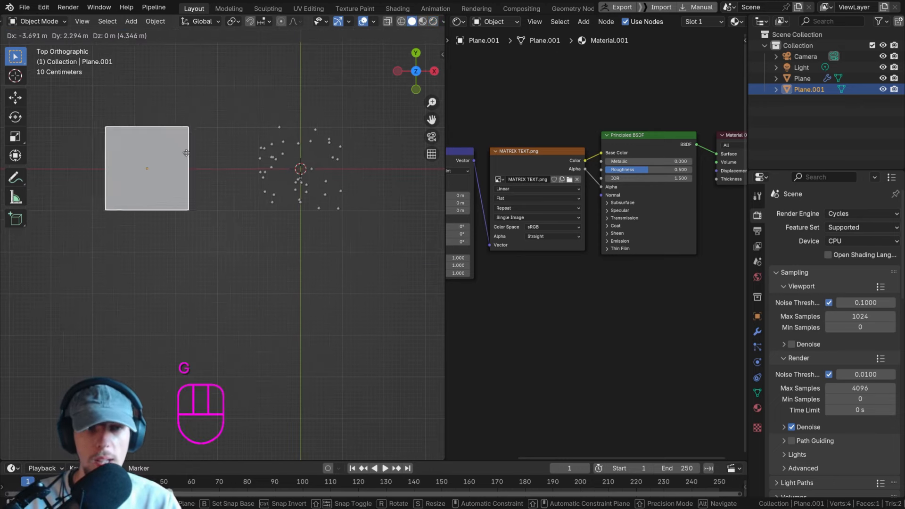
pyautogui.click(173, 146)
# Select the scattered points object and show its geometry node tree in place of the shader nodes.
pyautogui.scroll(3, 288, 122)
pyautogui.moveTo(288, 123); pyautogui.dragTo(327, 193, button='middle')
pyautogui.scroll(-6, 323, 241)
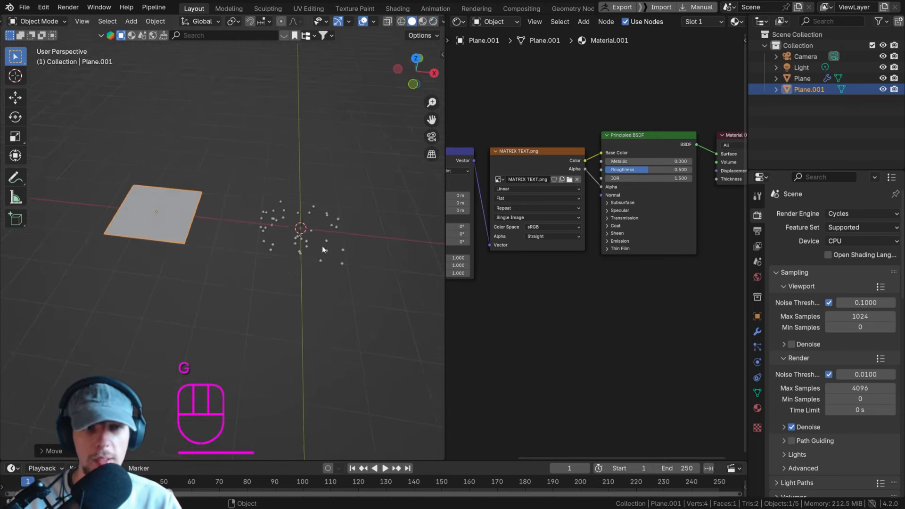
pyautogui.moveTo(321, 246); pyautogui.dragTo(315, 221, button='middle')
pyautogui.keyDown('shift'); pyautogui.moveTo(310, 225); pyautogui.dragTo(212, 228, button='middle'); pyautogui.keyUp('shift')
pyautogui.scroll(4, 236, 232)
pyautogui.click(238, 241)
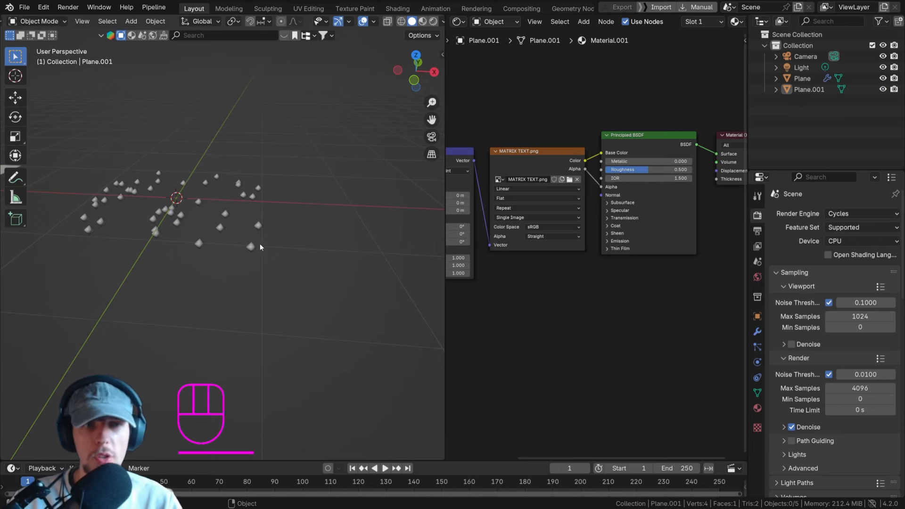
pyautogui.click(252, 245)
pyautogui.click(457, 21)
pyautogui.click(491, 109)
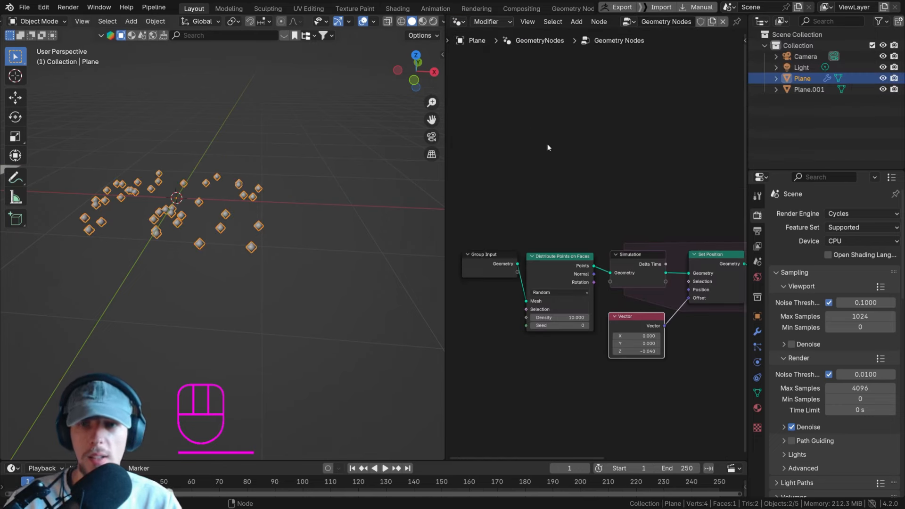
pyautogui.scroll(-2, 547, 143)
pyautogui.moveTo(547, 143); pyautogui.dragTo(466, 153, button='middle')
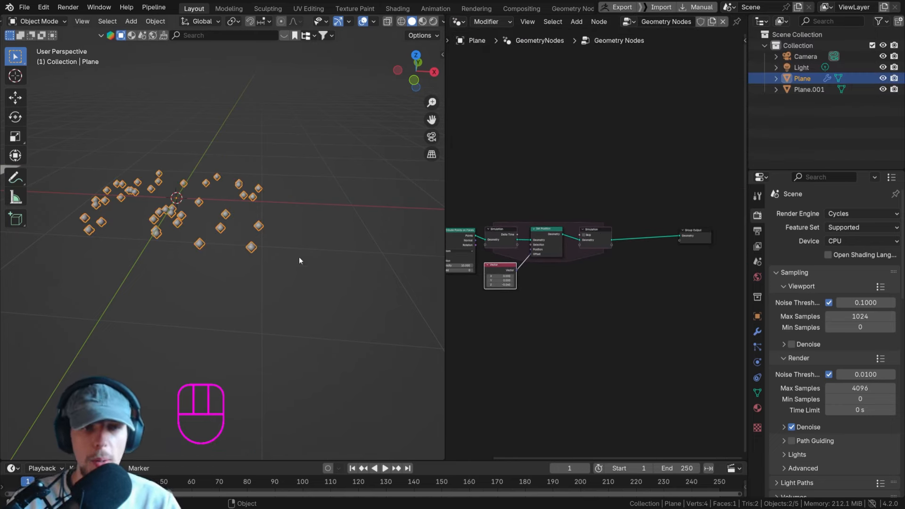
# Play the simulation to frame 12 and check the falling points up close.
pyautogui.press('space')
pyautogui.press('space')
pyautogui.scroll(2, 261, 285)
pyautogui.keyDown('shift'); pyautogui.moveTo(261, 286); pyautogui.dragTo(289, 258, button='middle'); pyautogui.keyUp('shift')
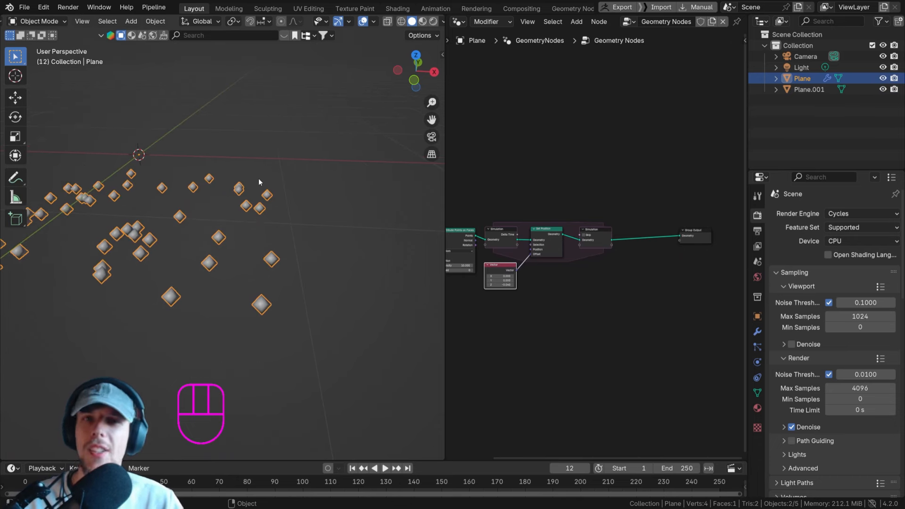
pyautogui.scroll(1, 671, 230)
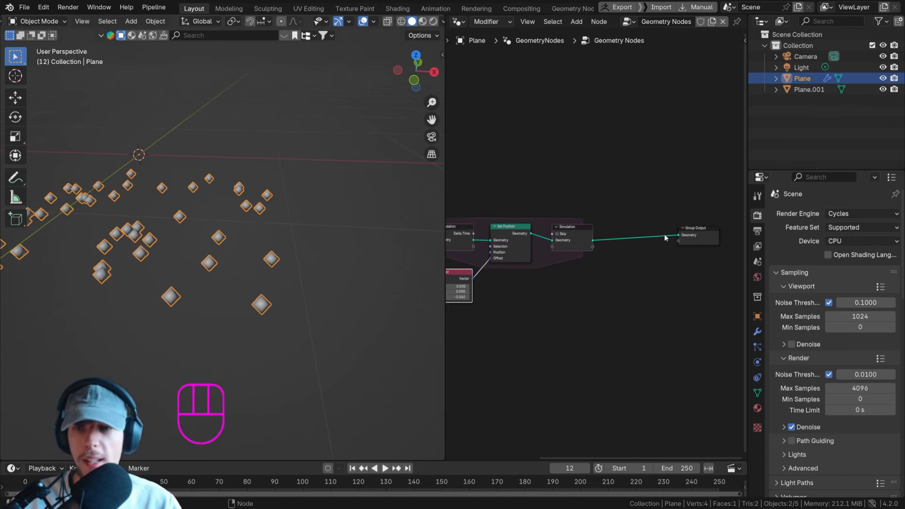
# Make room before the Group Output and connect a second Simulation Zone between the first zone and the Group Output.
pyautogui.moveTo(730, 253); pyautogui.dragTo(672, 222)
pyautogui.scroll(-1, 667, 226)
pyautogui.moveTo(650, 234); pyautogui.dragTo(583, 233, button='middle')
pyautogui.press('g')
pyautogui.click(670, 243)
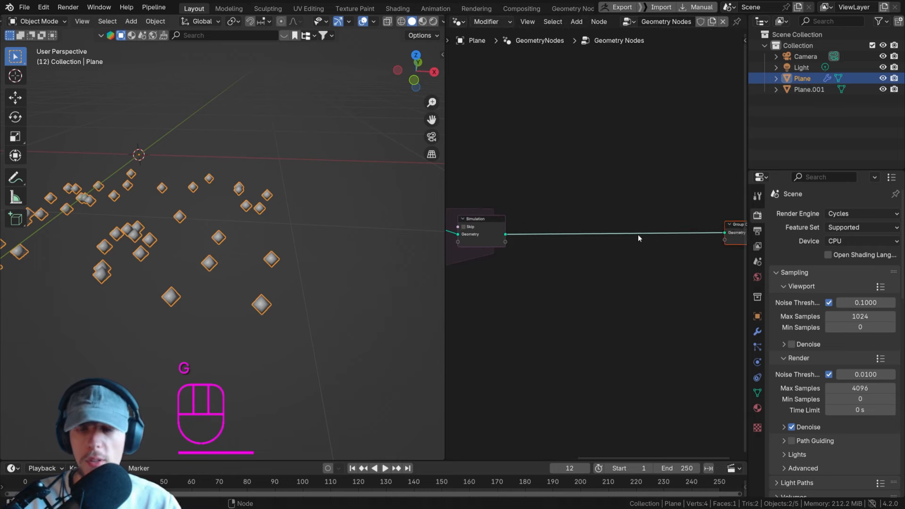
pyautogui.hotkey('shift', 'a')
pyautogui.write('sim')
pyautogui.press('Return')
pyautogui.click(590, 206)
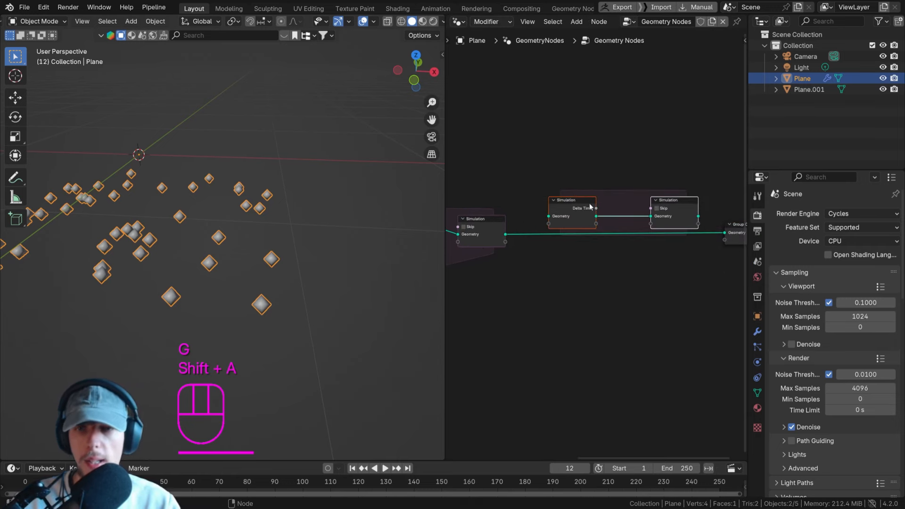
pyautogui.moveTo(506, 234); pyautogui.dragTo(547, 216)
pyautogui.moveTo(698, 215); pyautogui.dragTo(724, 232)
# Insert a Join Geometry node in the second zone, feed it the first zone's output as well, and play the simulation to frame 16.
pyautogui.hotkey('shift', 'a')
pyautogui.write('join')
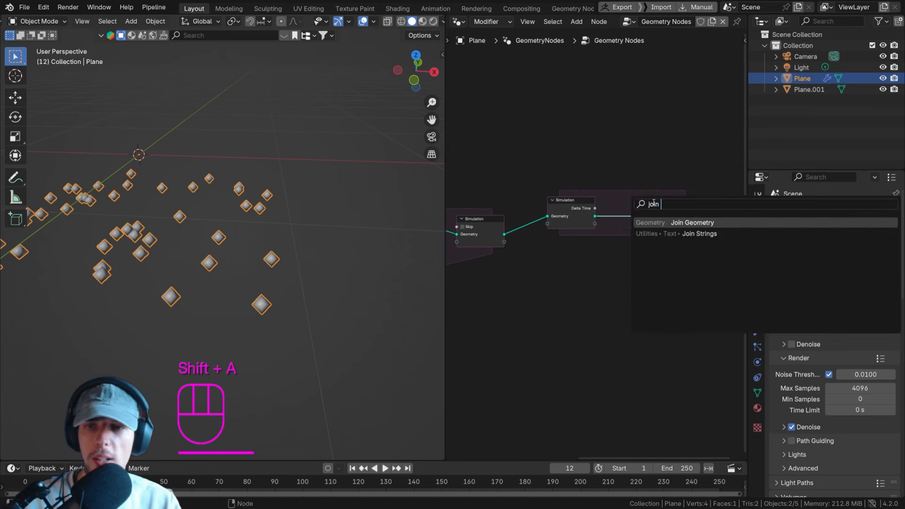
pyautogui.press('Return')
pyautogui.click(604, 206)
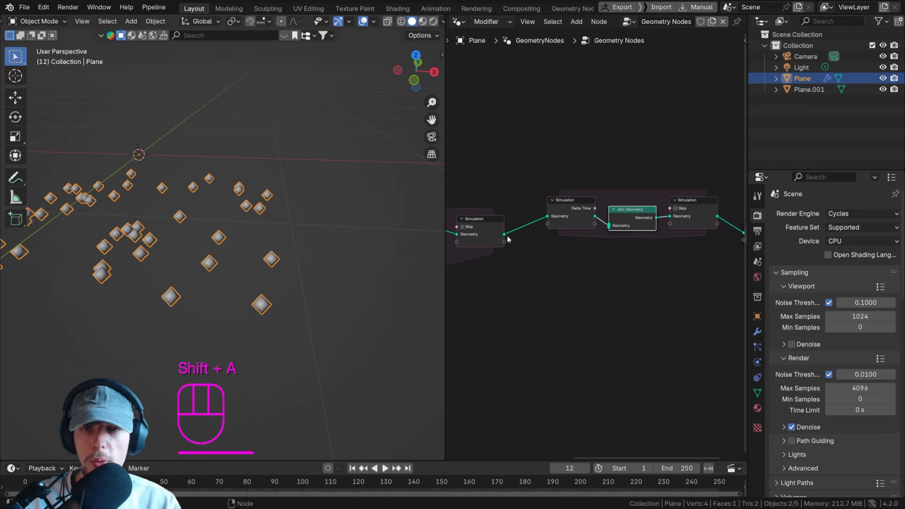
pyautogui.scroll(2, 502, 239)
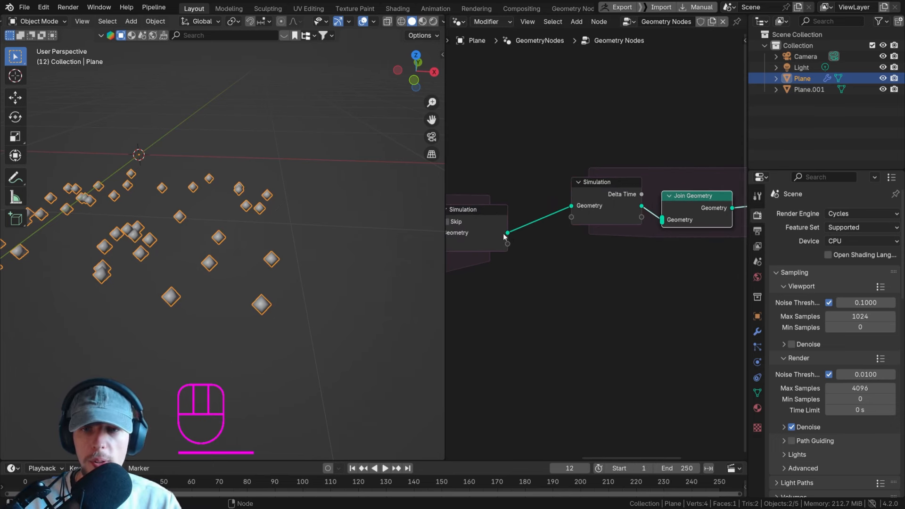
pyautogui.moveTo(507, 233); pyautogui.dragTo(659, 226)
pyautogui.scroll(-2, 576, 267)
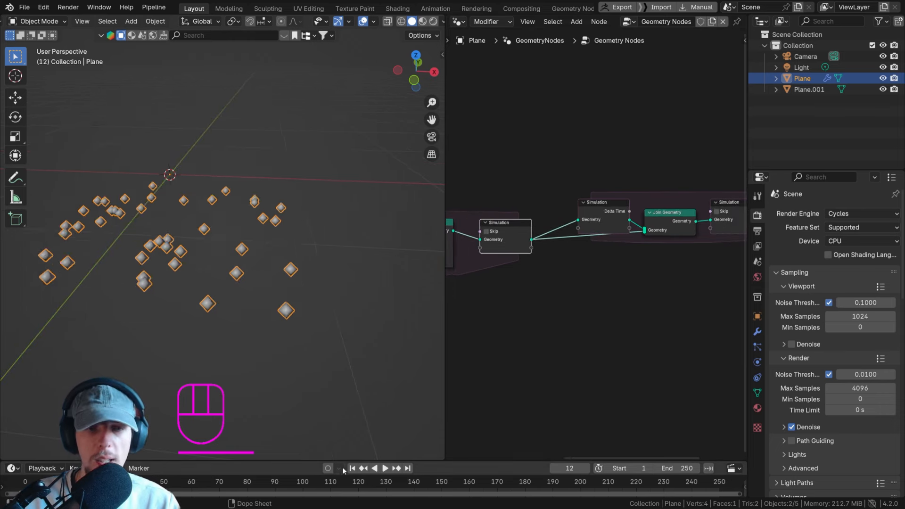
pyautogui.press('space')
pyautogui.press('space')
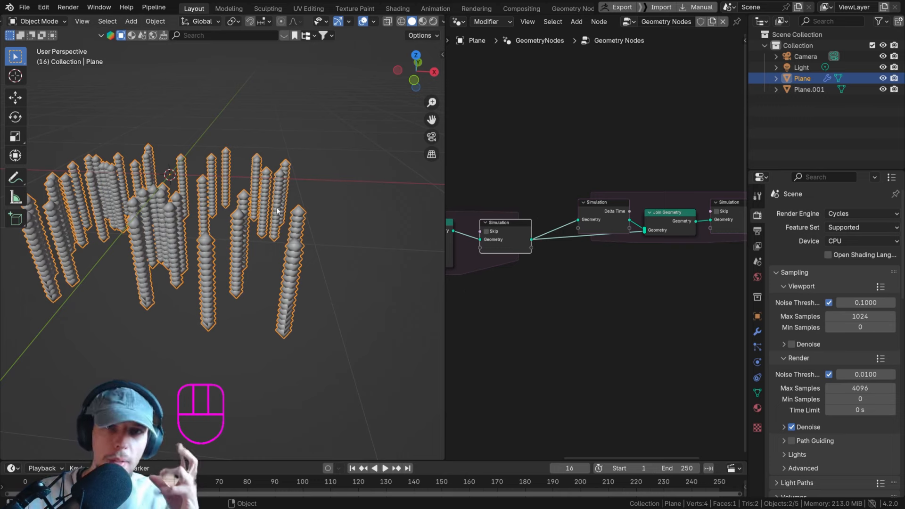
# Space out and align the second simulation zone's nodes with the rest of the node tree.
pyautogui.scroll(-5, 648, 244)
pyautogui.moveTo(591, 215); pyautogui.dragTo(614, 226)
pyautogui.press('g')
pyautogui.click(658, 229)
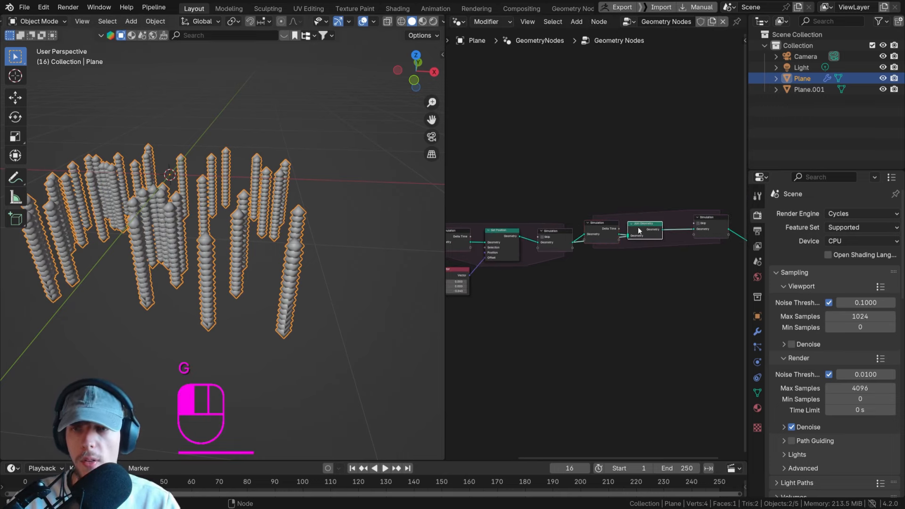
pyautogui.click(700, 230)
pyautogui.scroll(-3, 690, 236)
pyautogui.moveTo(690, 236); pyautogui.dragTo(634, 236, button='middle')
pyautogui.moveTo(685, 238); pyautogui.dragTo(662, 231)
pyautogui.moveTo(712, 266); pyautogui.dragTo(576, 218)
pyautogui.press('g')
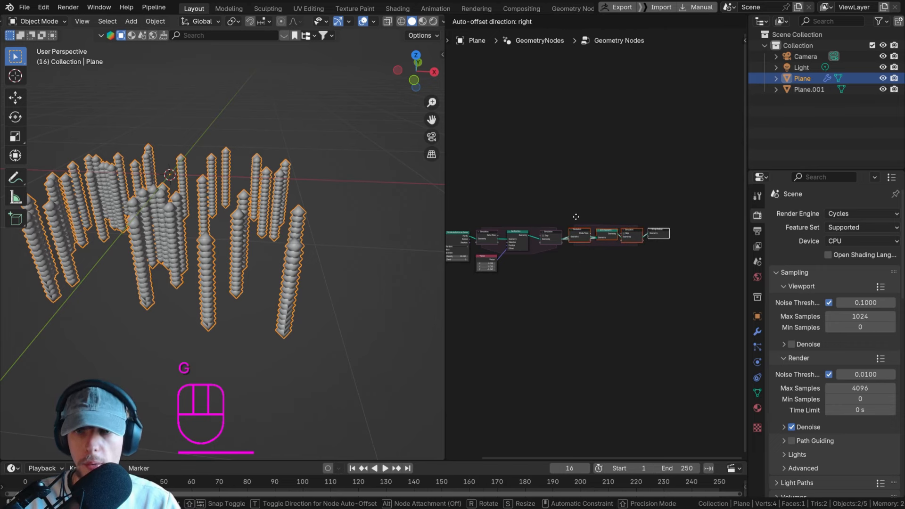
pyautogui.click(578, 222)
# Move the Group Output node farther from the second simulation zone to leave space for more nodes.
pyautogui.scroll(2, 639, 245)
pyautogui.click(664, 228)
pyautogui.scroll(-2, 626, 236)
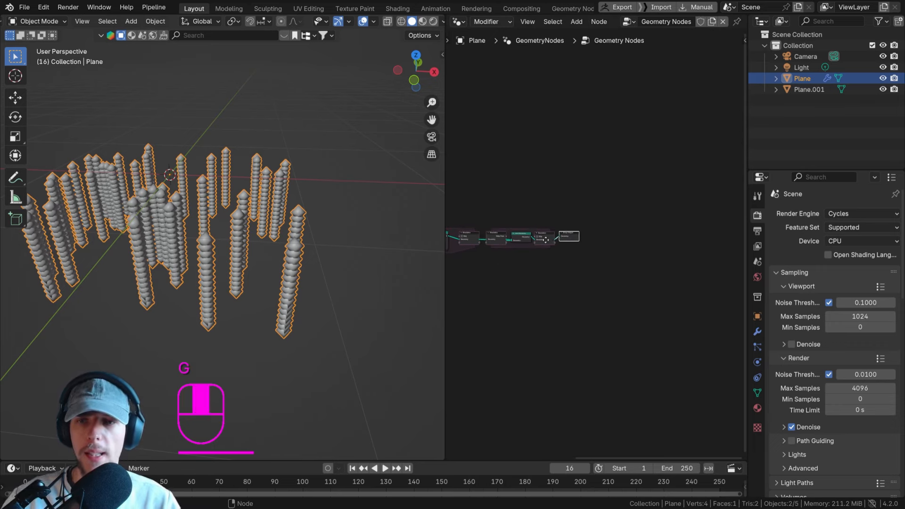
pyautogui.press('g')
pyautogui.click(582, 234)
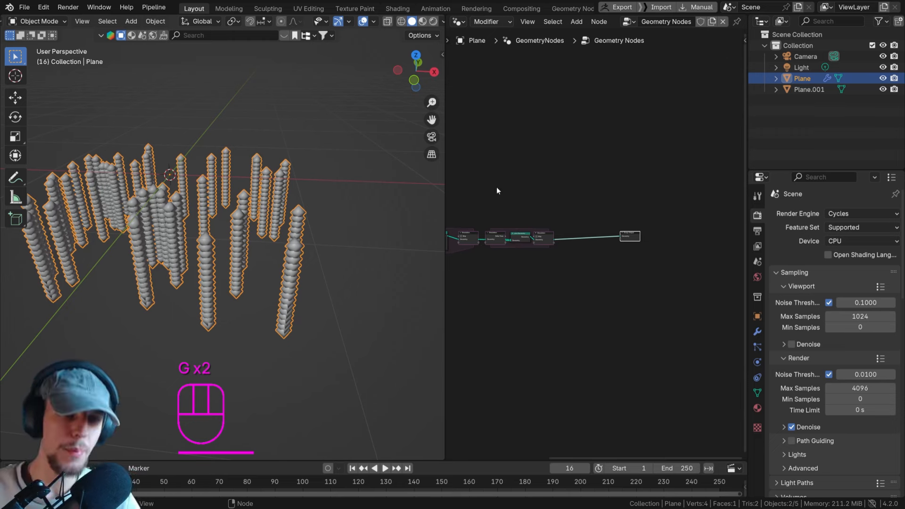
# Widen the second simulation zone and insert a Store Named Attribute node between Join Geometry and the zone's output.
pyautogui.scroll(3, 575, 186)
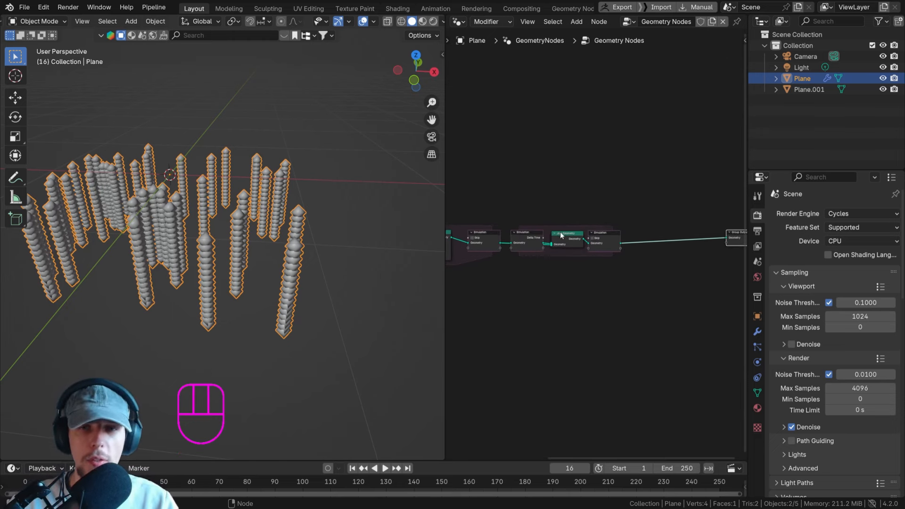
pyautogui.moveTo(587, 235); pyautogui.dragTo(627, 234)
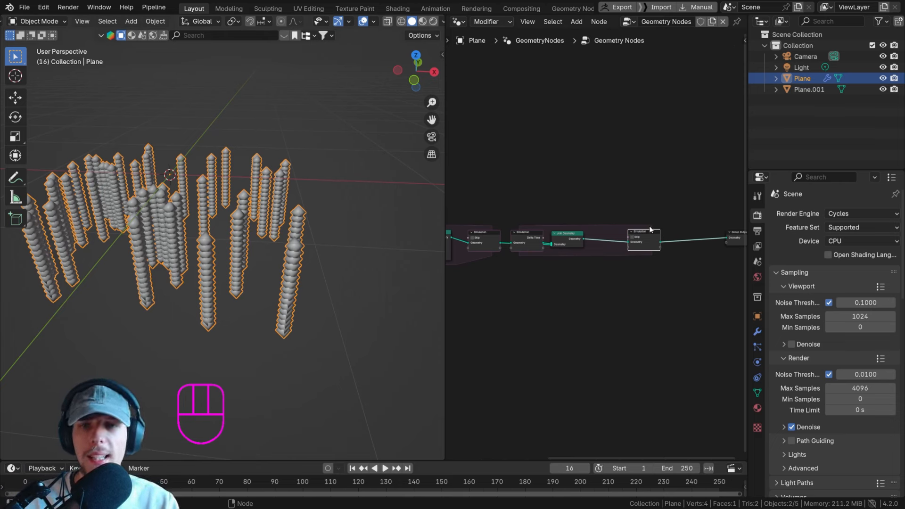
pyautogui.scroll(3, 600, 225)
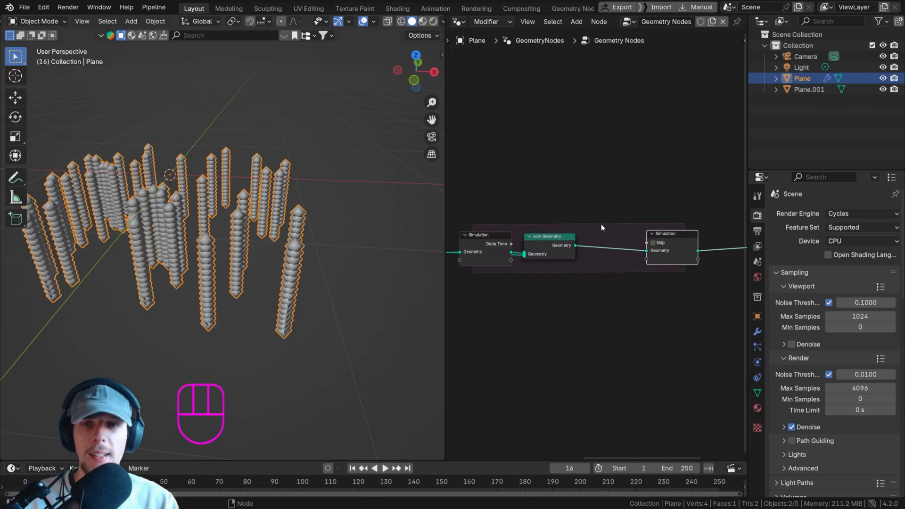
pyautogui.hotkey('shift', 'a')
pyautogui.write('store n')
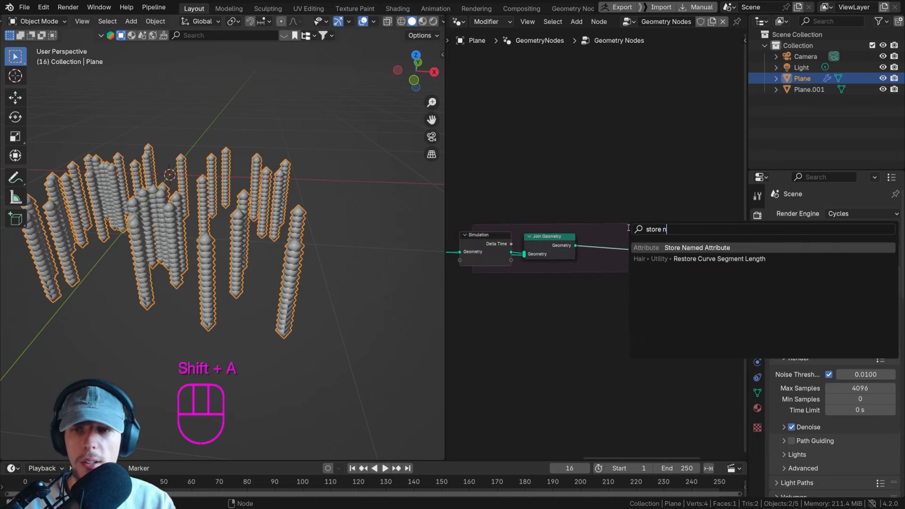
pyautogui.press('Return')
pyautogui.click(599, 227)
pyautogui.scroll(1, 627, 238)
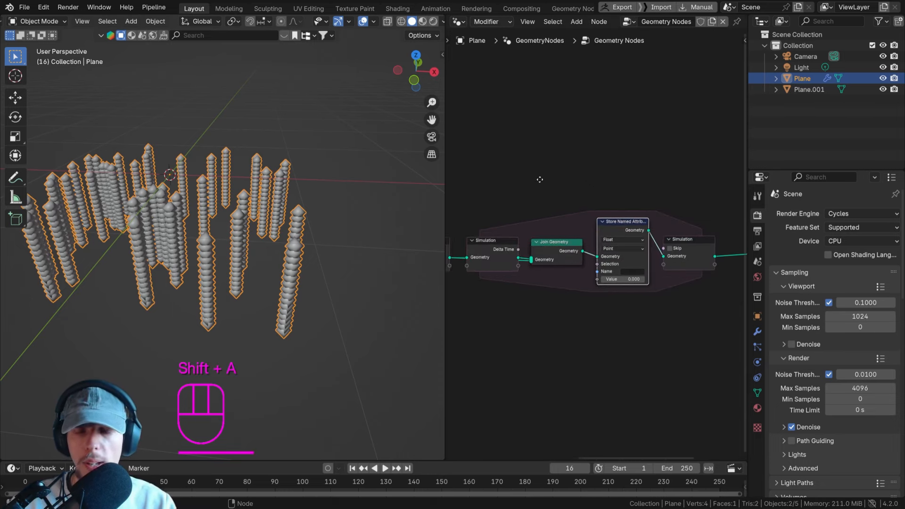
# Add a Named Attribute node above the Join Geometry node.
pyautogui.hotkey('shift', 'a')
pyautogui.write('nam')
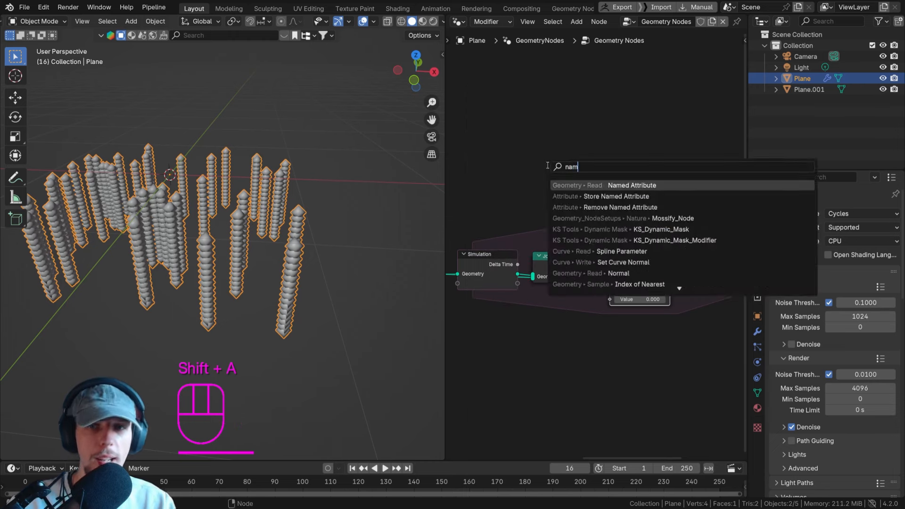
pyautogui.press('Return')
pyautogui.click(526, 160)
pyautogui.scroll(1, 564, 230)
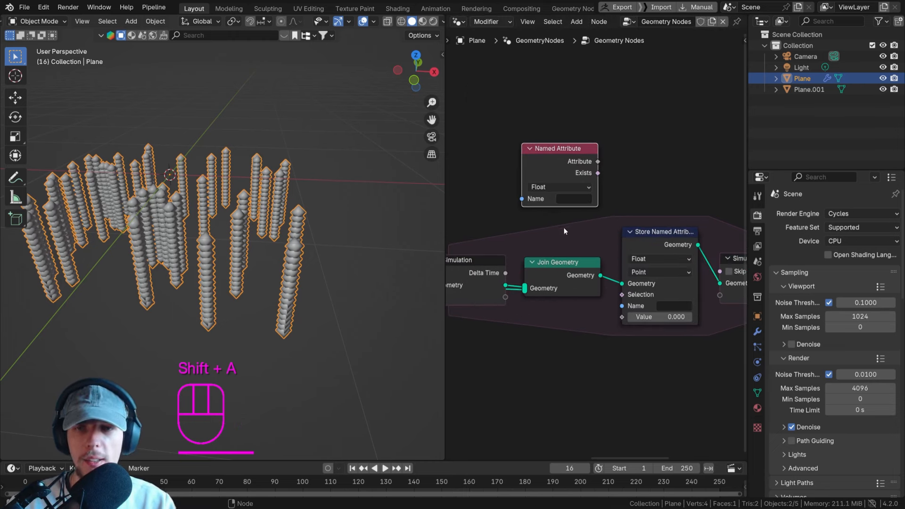
# Set the Named Attribute node's name to age.
pyautogui.moveTo(593, 191); pyautogui.dragTo(528, 208, button='middle')
pyautogui.click(517, 189)
pyautogui.click(513, 193)
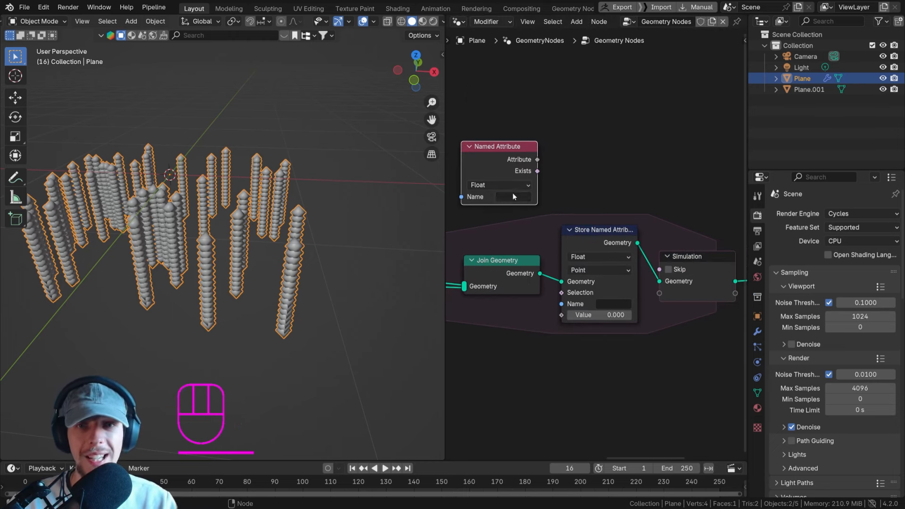
pyautogui.click(512, 197)
pyautogui.write('age')
pyautogui.click(527, 213)
pyautogui.click(516, 197)
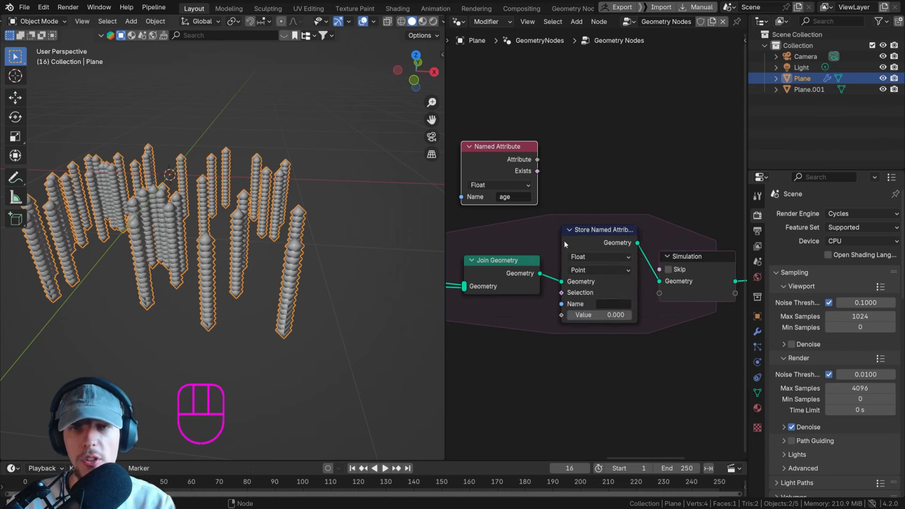
# Set the Store Named Attribute node's name to age.
pyautogui.click(600, 303)
pyautogui.write('age')
pyautogui.press('Return')
pyautogui.click(613, 304)
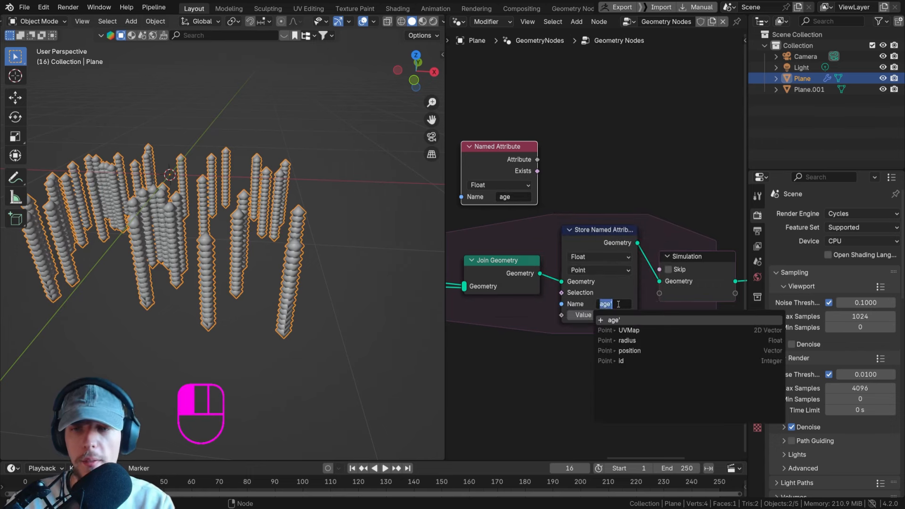
pyautogui.press('Return')
# Move the Named Attribute node farther from Store Named Attribute to leave room for a node between them.
pyautogui.moveTo(564, 248); pyautogui.dragTo(618, 264, button='middle')
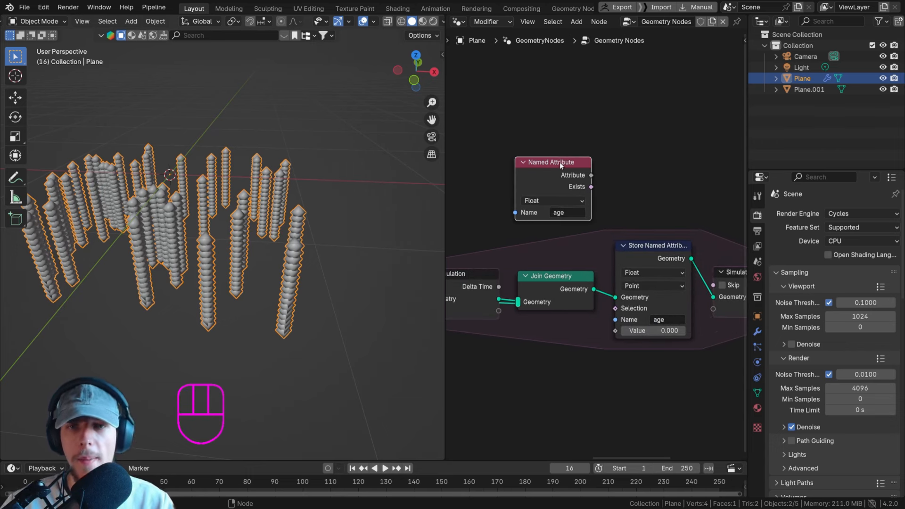
pyautogui.press('g')
pyautogui.click(512, 135)
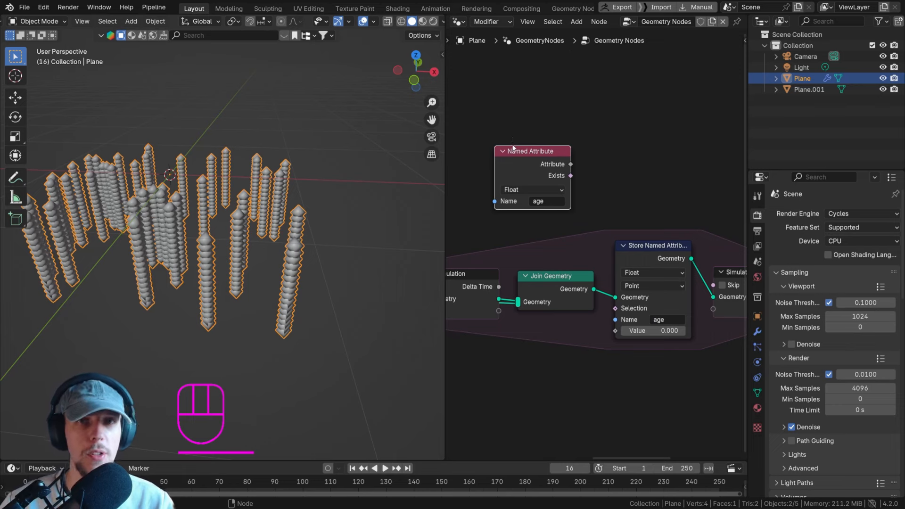
pyautogui.moveTo(529, 164); pyautogui.dragTo(471, 162)
pyautogui.moveTo(553, 134); pyautogui.dragTo(595, 139, button='middle')
# Add a Math node set to Add from the age attribute's output, with its second value at 1.
pyautogui.moveTo(555, 166)
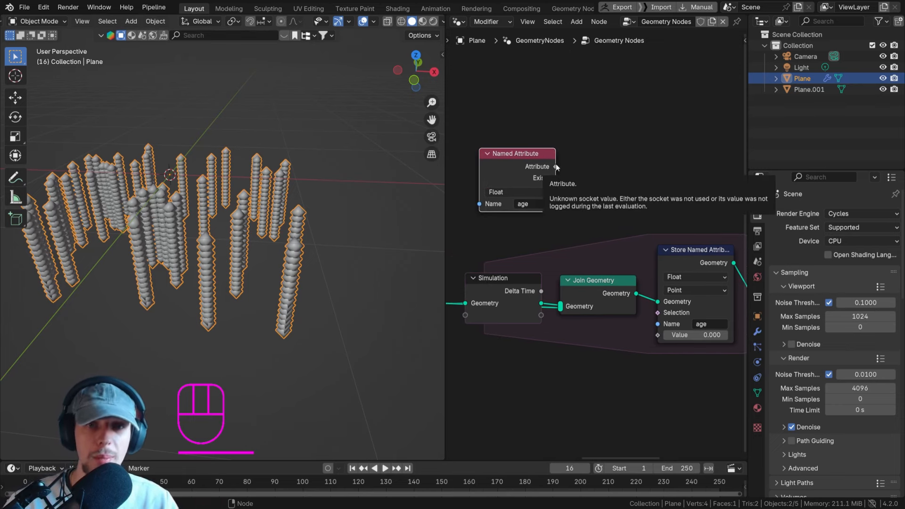
pyautogui.moveTo(556, 166); pyautogui.dragTo(596, 174)
pyautogui.write('math')
pyautogui.press('Return')
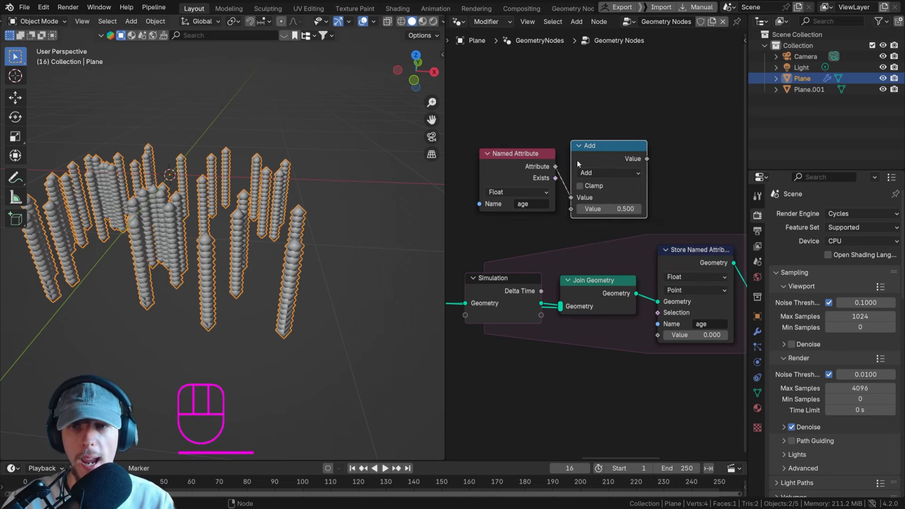
pyautogui.press('1')
pyautogui.doubleClick(602, 208)
pyautogui.write('1')
pyautogui.press('Return')
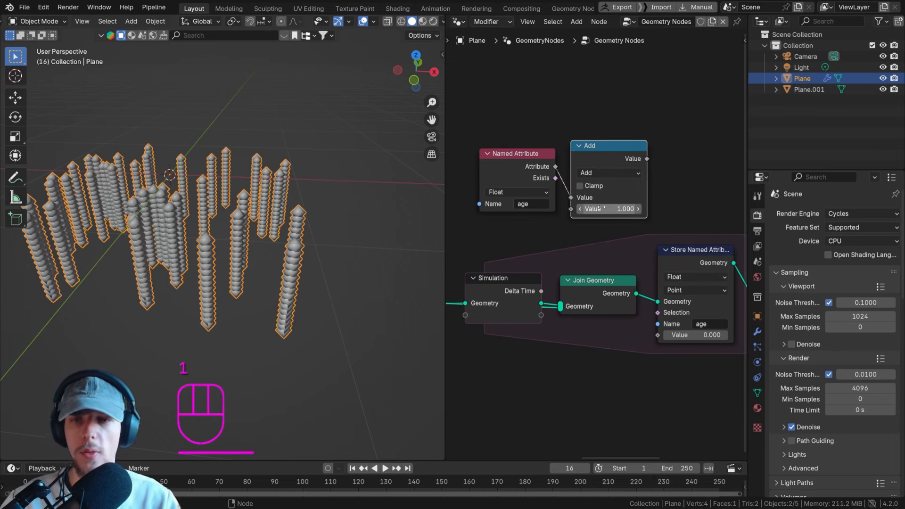
# Line up the Named Attribute and Add nodes above the simulation zone and connect Add's output to Store Named Attribute's Value.
pyautogui.moveTo(528, 154); pyautogui.dragTo(524, 145)
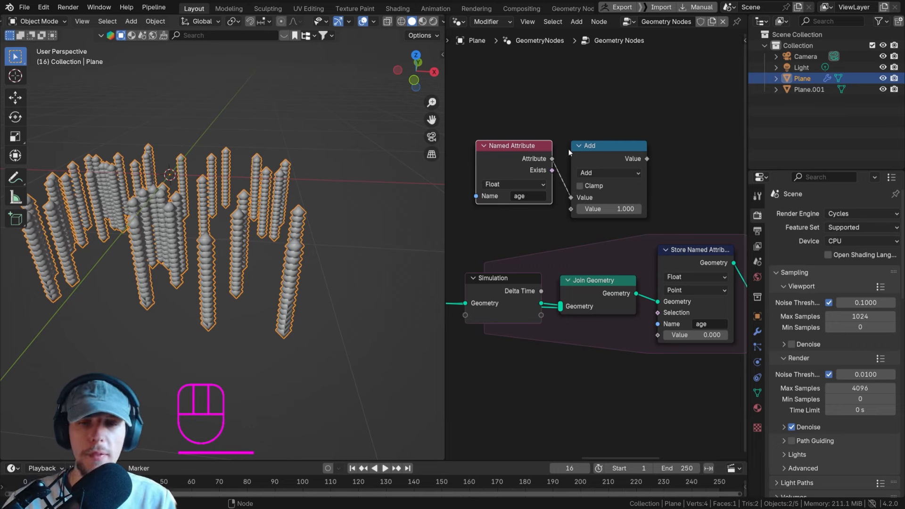
pyautogui.moveTo(571, 152); pyautogui.dragTo(525, 131, button='middle')
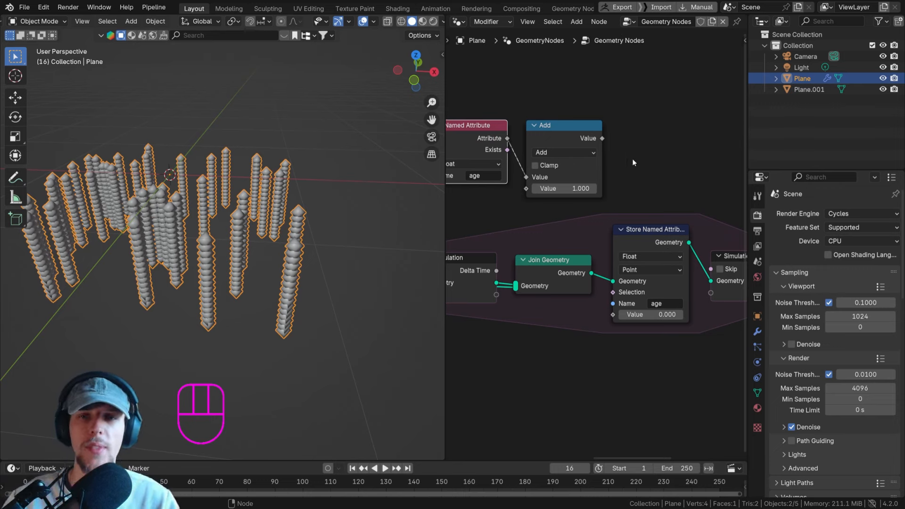
pyautogui.moveTo(631, 159); pyautogui.dragTo(493, 128)
pyautogui.scroll(-3, 619, 136)
pyautogui.moveTo(618, 136); pyautogui.dragTo(618, 145, button='middle')
pyautogui.press('g')
pyautogui.click(609, 143)
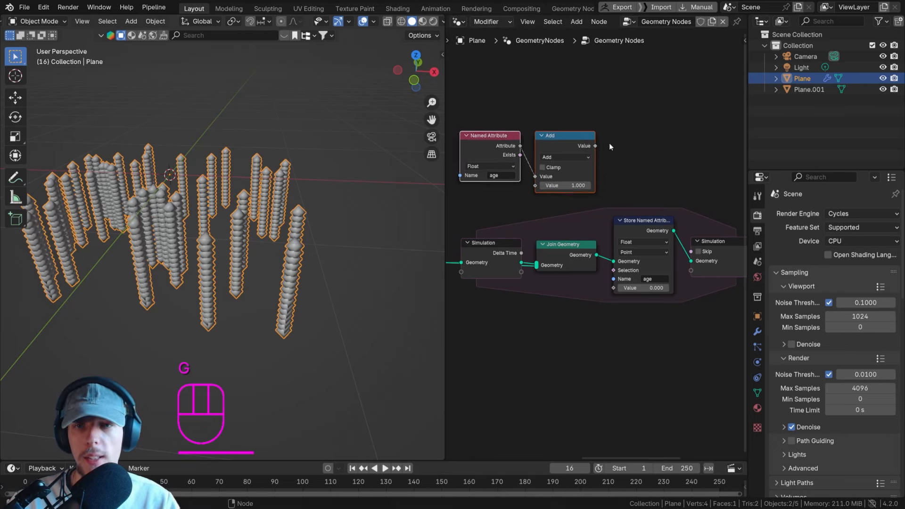
pyautogui.scroll(2, 610, 143)
pyautogui.moveTo(590, 147); pyautogui.dragTo(635, 260)
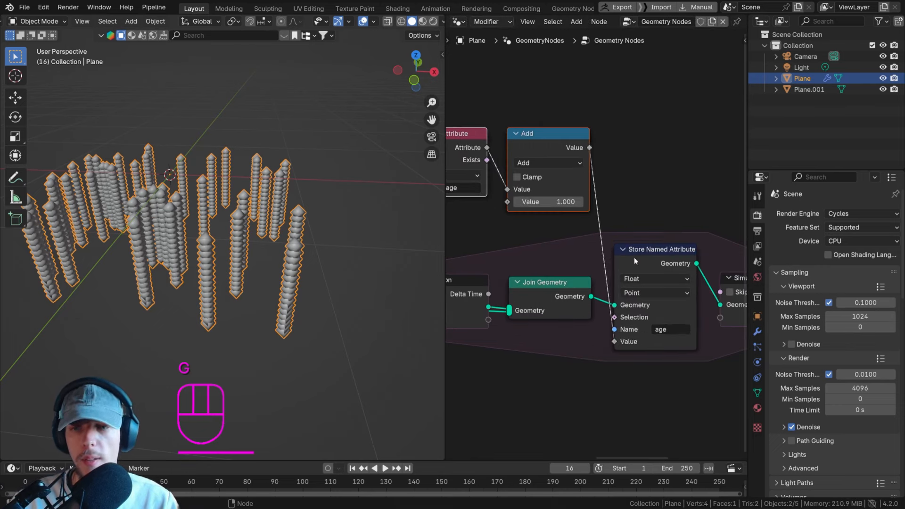
# Insert a Delete Geometry node between the second simulation zone and the Group Output.
pyautogui.scroll(-2, 634, 260)
pyautogui.moveTo(654, 245); pyautogui.dragTo(575, 234, button='middle')
pyautogui.scroll(1, 649, 232)
pyautogui.hotkey('shift', 'a')
pyautogui.write('d')
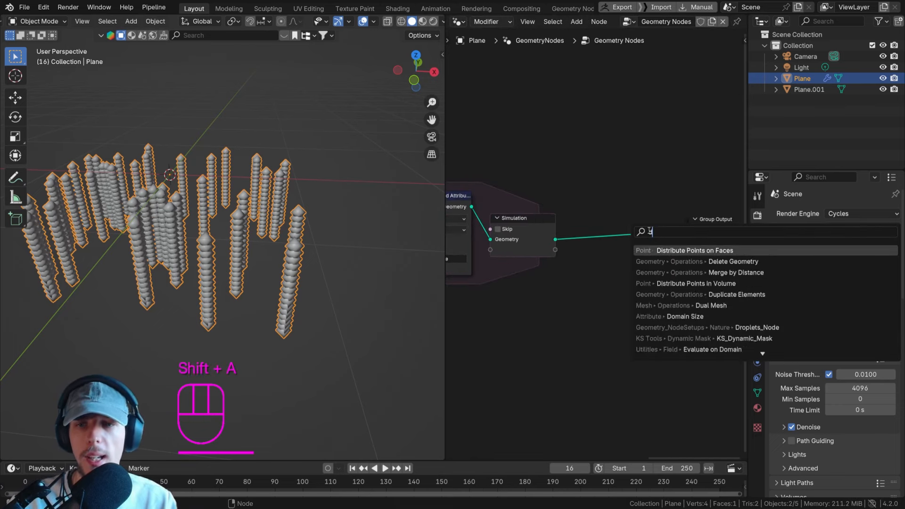
pyautogui.write('ele')
pyautogui.press('Return')
pyautogui.click(626, 222)
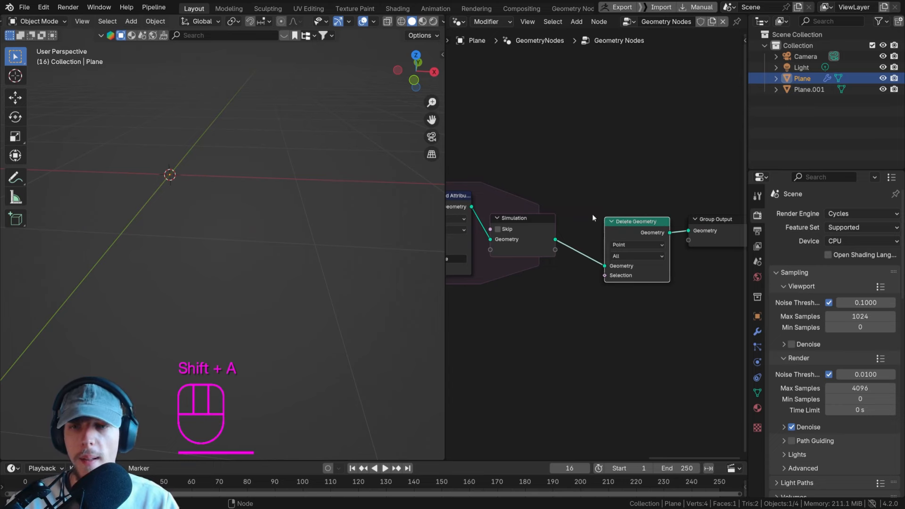
# Duplicate the age Named Attribute node and place the copy above the second simulation zone's output, near Delete Geometry.
pyautogui.moveTo(592, 215); pyautogui.dragTo(707, 234, button='middle')
pyautogui.scroll(-3, 627, 216)
pyautogui.click(469, 163)
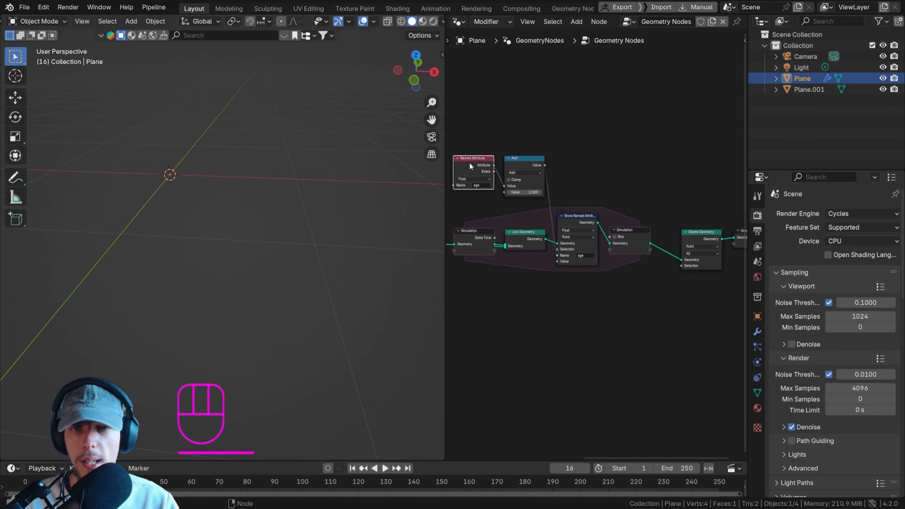
pyautogui.hotkey('shift', 'd')
pyautogui.click(619, 166)
pyautogui.scroll(3, 613, 167)
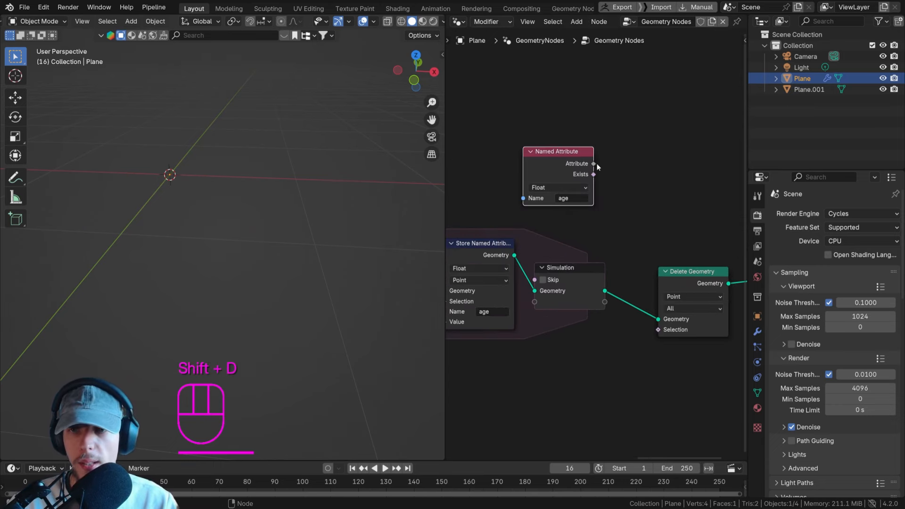
# Compare the copied age attribute as Greater Than 22 and connect the result to Delete Geometry's Selection.
pyautogui.moveTo(594, 165); pyautogui.dragTo(630, 184)
pyautogui.write('comp')
pyautogui.press('Return')
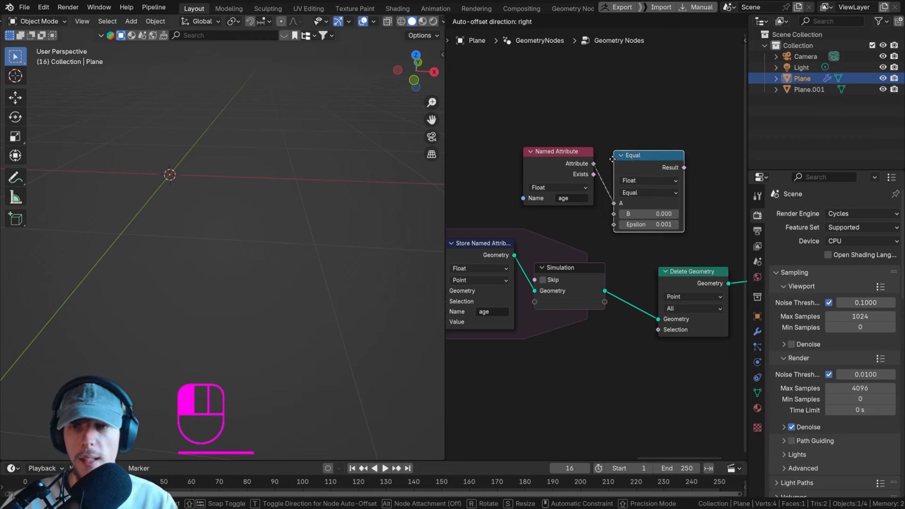
pyautogui.click(604, 151)
pyautogui.click(654, 186)
pyautogui.moveTo(632, 185); pyautogui.dragTo(629, 190)
pyautogui.click(639, 206)
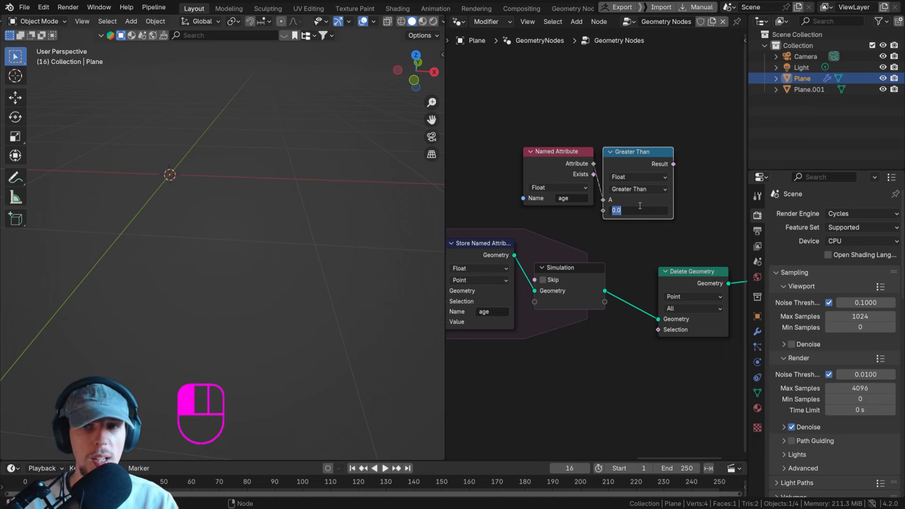
pyautogui.write('22')
pyautogui.press('Return')
pyautogui.moveTo(674, 164); pyautogui.dragTo(658, 329)
# Play the simulation from the first frame, pausing to examine the falling trails up close.
pyautogui.click(352, 468)
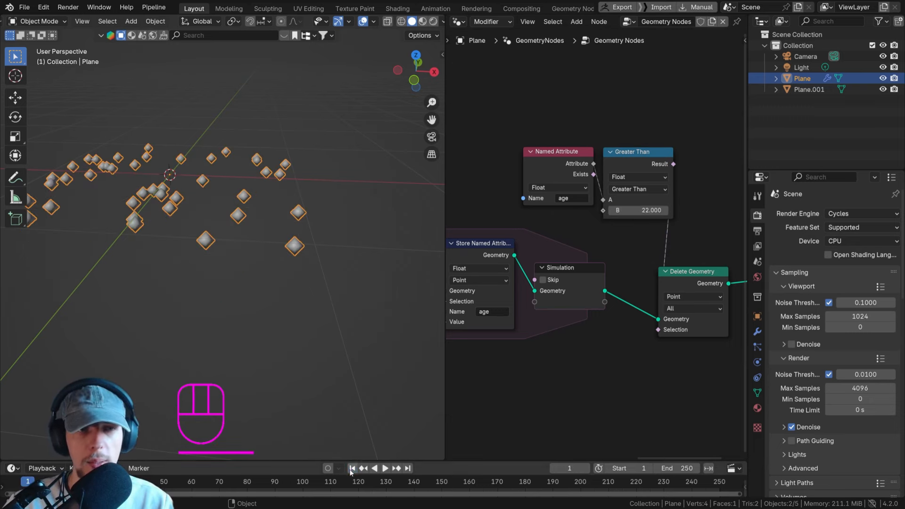
pyautogui.press('space')
pyautogui.press('space')
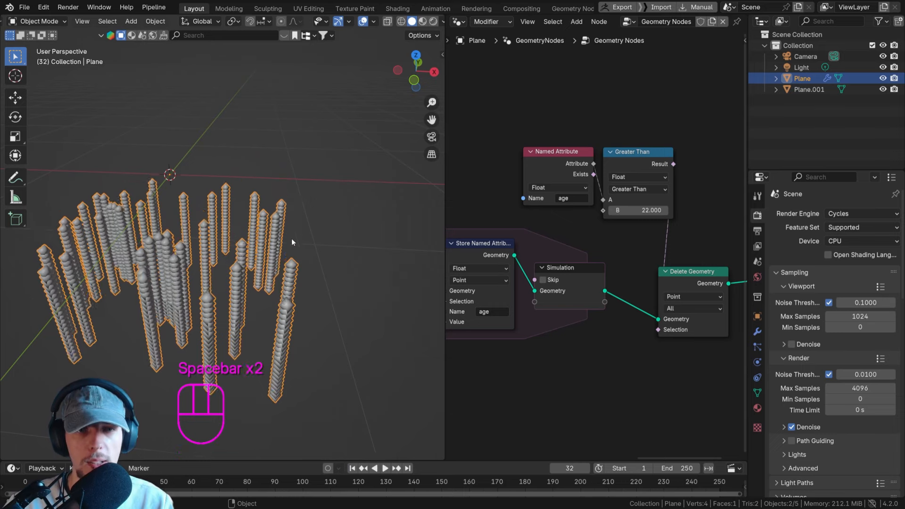
pyautogui.moveTo(291, 239); pyautogui.dragTo(288, 250, button='middle')
pyautogui.scroll(5, 285, 262)
pyautogui.press('space')
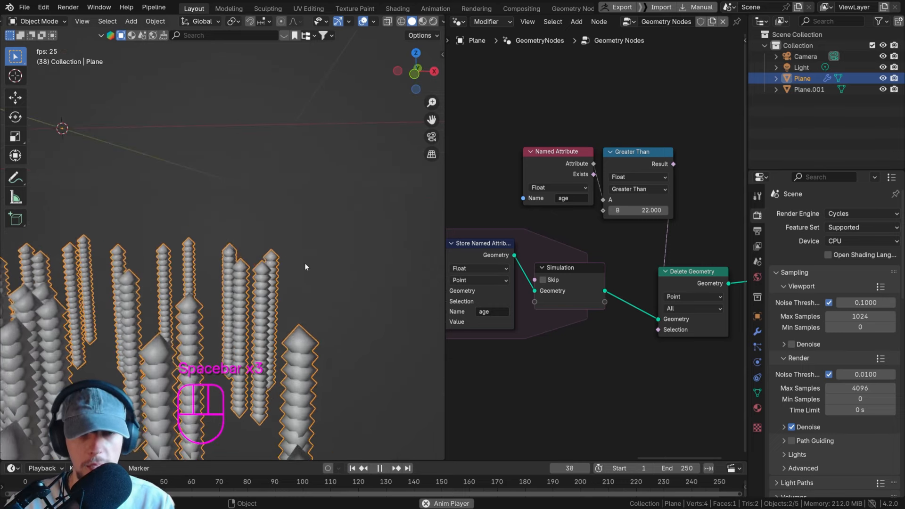
pyautogui.scroll(-5, 302, 330)
pyautogui.press('space')
pyautogui.scroll(3, 300, 292)
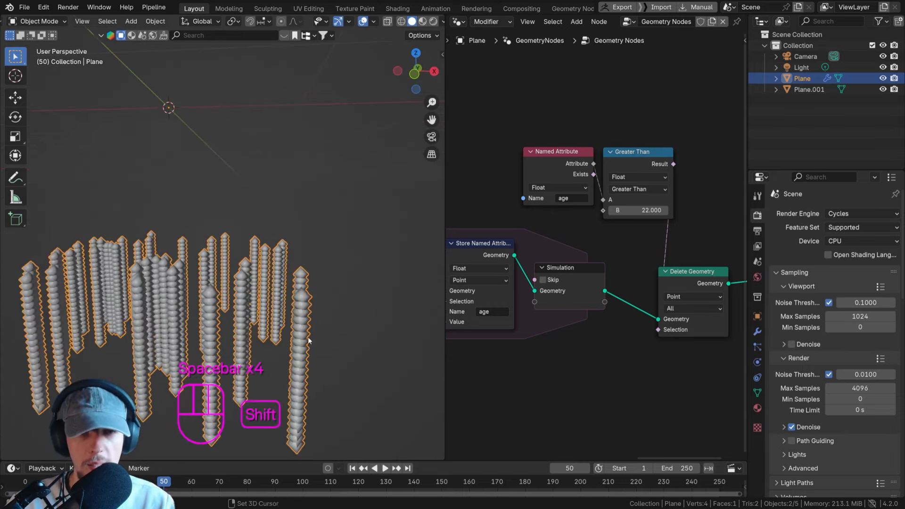
pyautogui.keyDown('shift'); pyautogui.moveTo(307, 337); pyautogui.dragTo(306, 253, button='middle'); pyautogui.keyUp('shift')
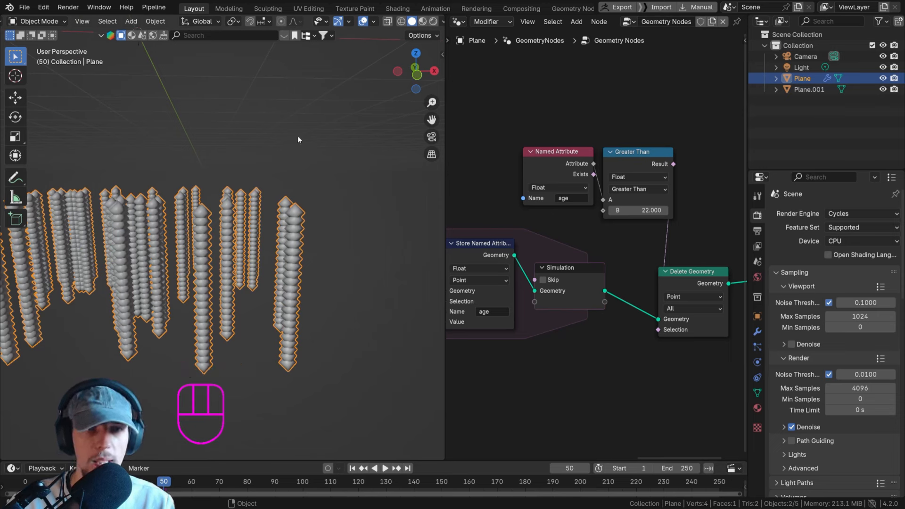
# Check the trails at frame 118, then return the animation to frame 1.
pyautogui.click(353, 477)
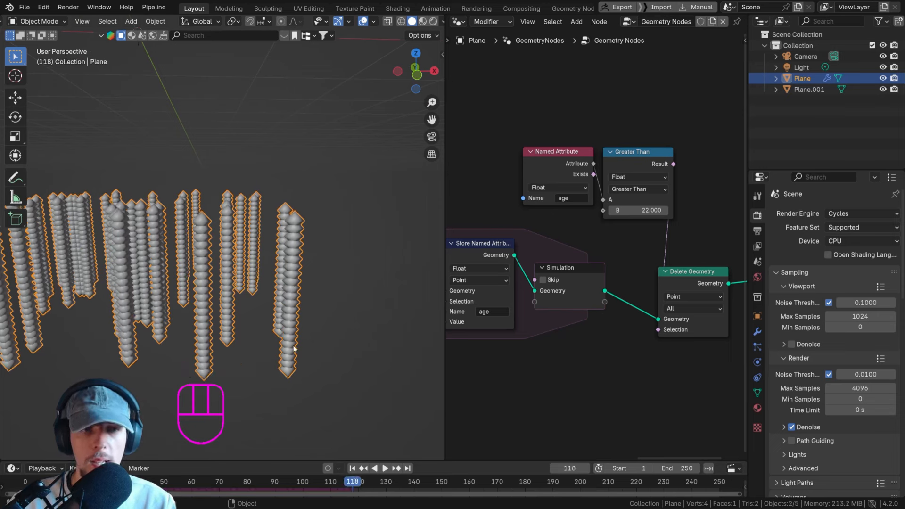
pyautogui.click(352, 470)
pyautogui.scroll(-5, 241, 309)
pyautogui.keyDown('shift'); pyautogui.moveTo(227, 241); pyautogui.dragTo(231, 262, button='middle'); pyautogui.keyUp('shift')
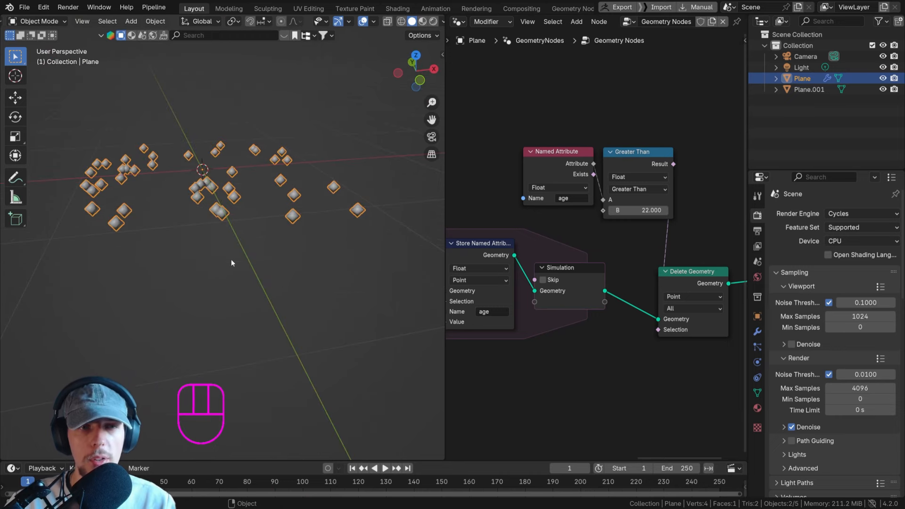
# Drive the Seed of Distribute Points on Faces with the expression #frame and briefly play the animation.
pyautogui.scroll(-6, 536, 254)
pyautogui.moveTo(536, 255); pyautogui.dragTo(627, 256, button='middle')
pyautogui.moveTo(452, 236); pyautogui.dragTo(605, 245, button='middle')
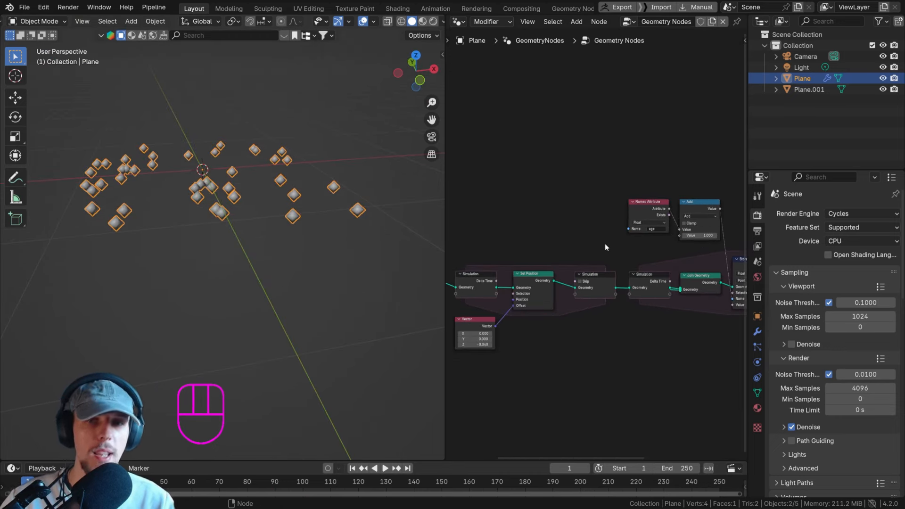
pyautogui.moveTo(512, 228); pyautogui.dragTo(651, 208, button='middle')
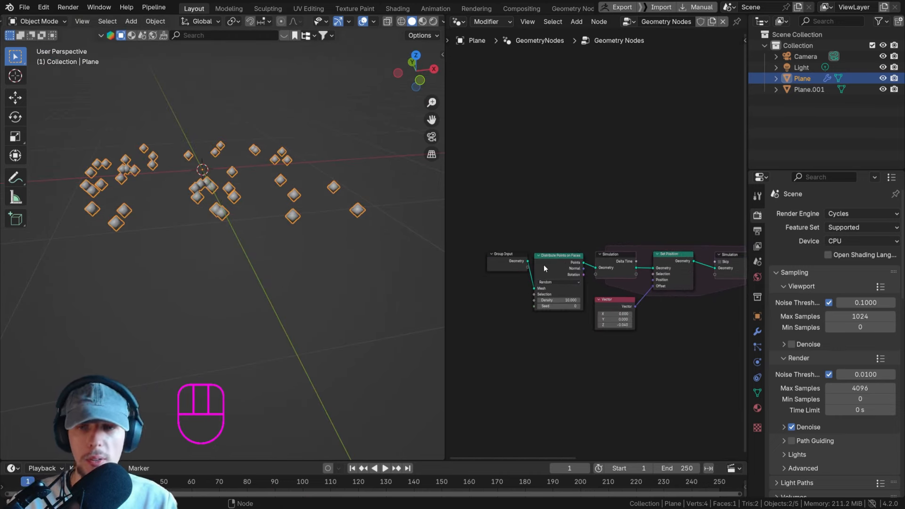
pyautogui.scroll(2, 544, 265)
pyautogui.scroll(2, 552, 324)
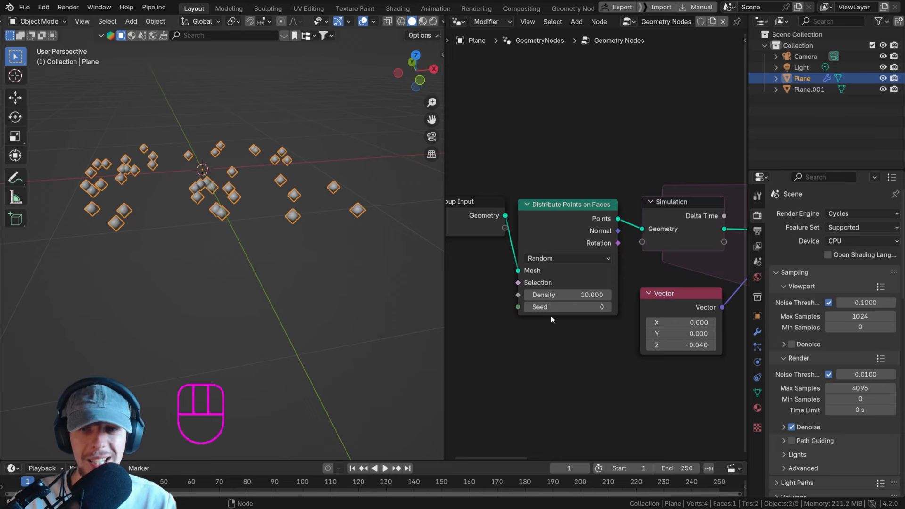
pyautogui.click(580, 309)
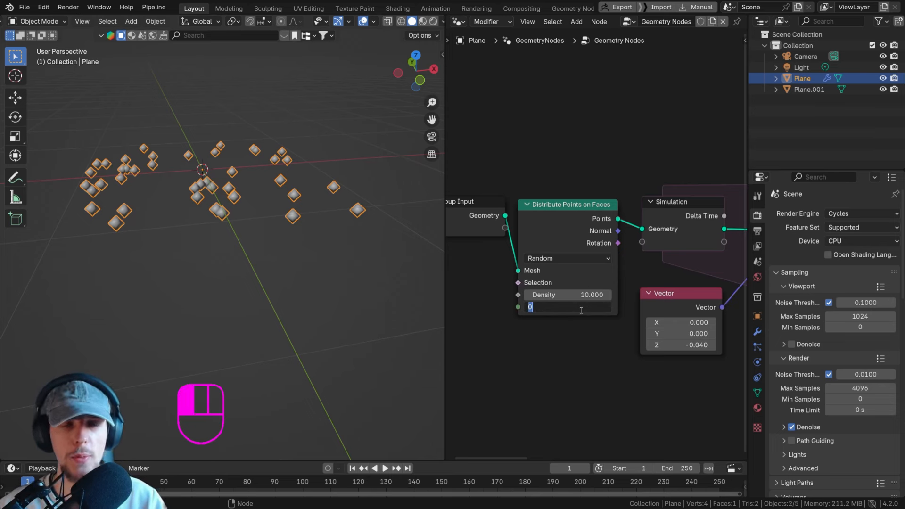
pyautogui.press('shift')
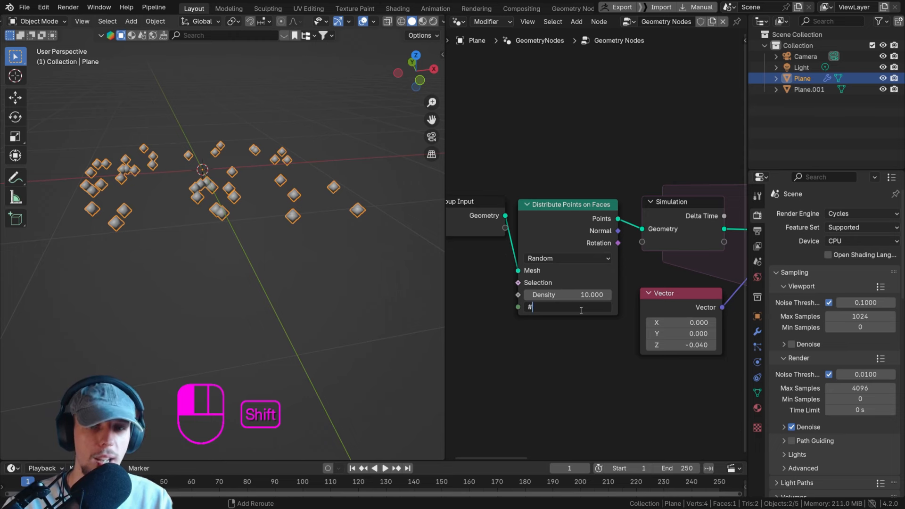
pyautogui.press('BackSpace')
pyautogui.press('BackSpace')
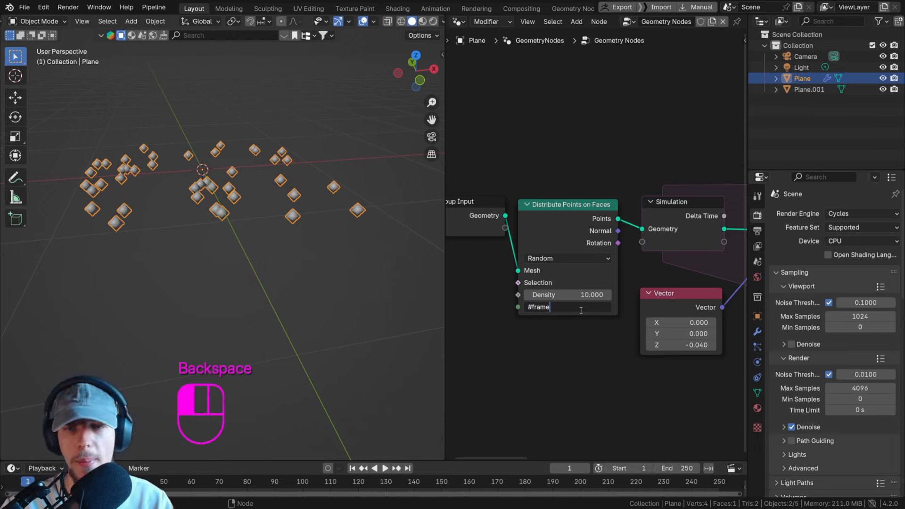
pyautogui.write('frame')
pyautogui.press('Return')
pyautogui.press('space')
pyautogui.press('space')
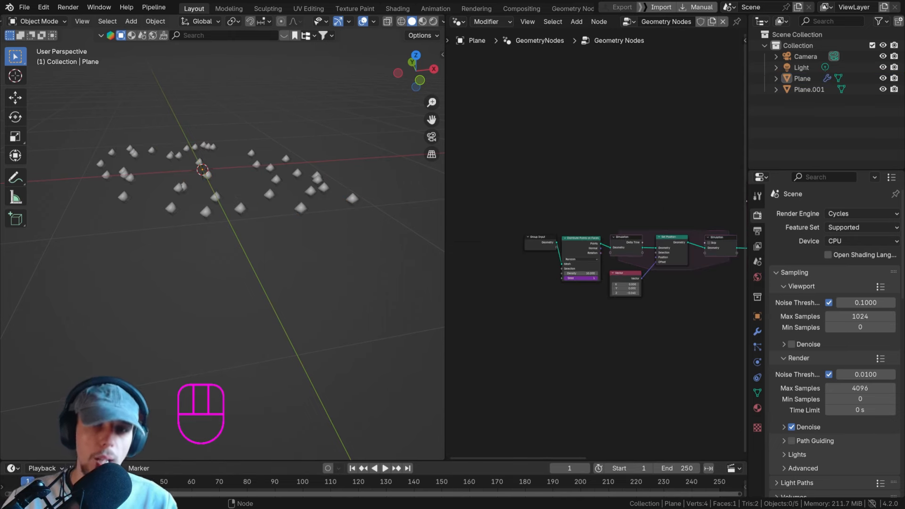
# Move the Group Input, Distribute Points on Faces and first simulation input nodes away from Set Position to make room.
pyautogui.scroll(2, 601, 231)
pyautogui.moveTo(512, 225); pyautogui.dragTo(621, 272)
pyautogui.press('g')
pyautogui.click(573, 273)
# Insert a Join Geometry node before Set Position, connect the distributed points to it, and return to the first frame.
pyautogui.hotkey('shift', 'a')
pyautogui.write('join g')
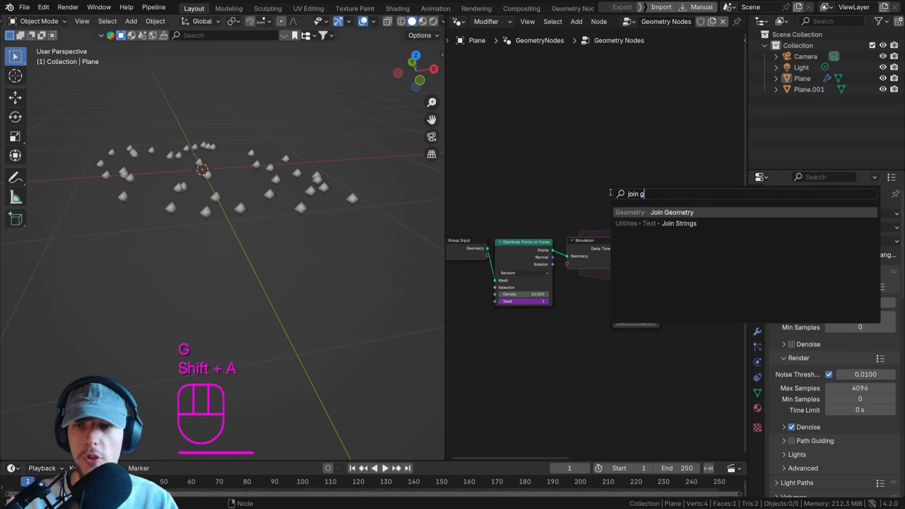
pyautogui.press('Return')
pyautogui.click(622, 245)
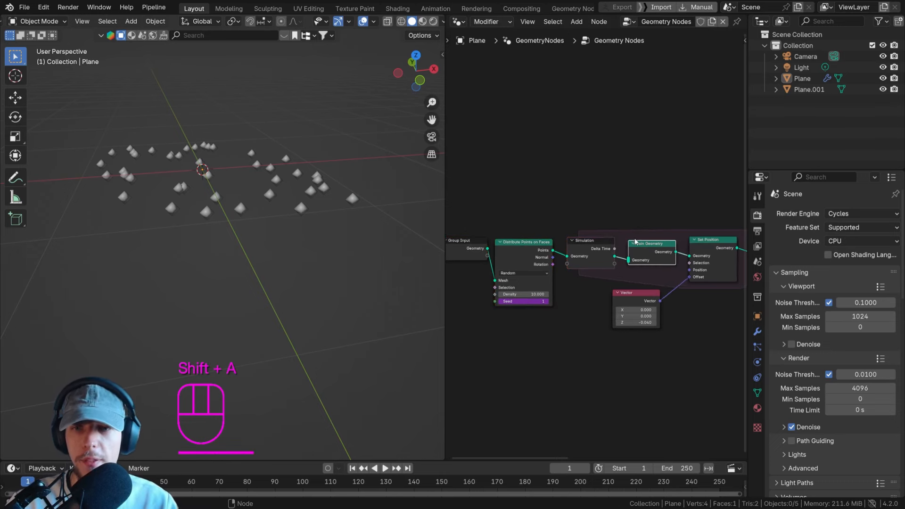
pyautogui.scroll(2, 551, 253)
pyautogui.moveTo(545, 249); pyautogui.dragTo(650, 267)
pyautogui.scroll(-2, 637, 264)
pyautogui.click(352, 468)
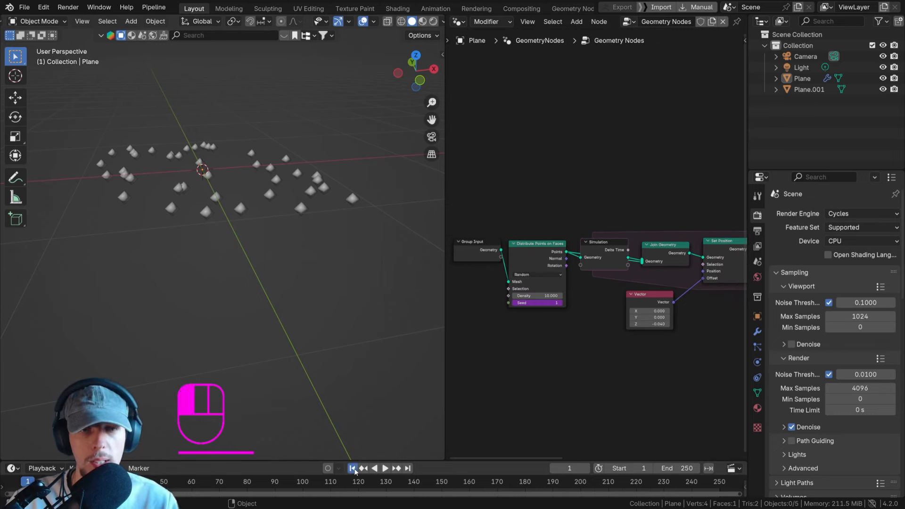
# Preview the animation, set the Density of Distribute Points on Faces to 3, and replay it from frame 1.
pyautogui.press('space')
pyautogui.press('space')
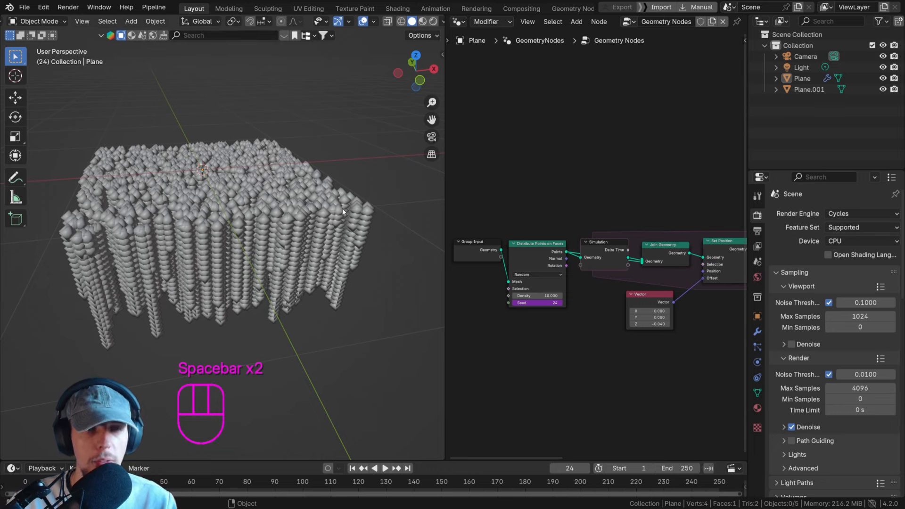
pyautogui.doubleClick(534, 295)
pyautogui.write('3')
pyautogui.press('Return')
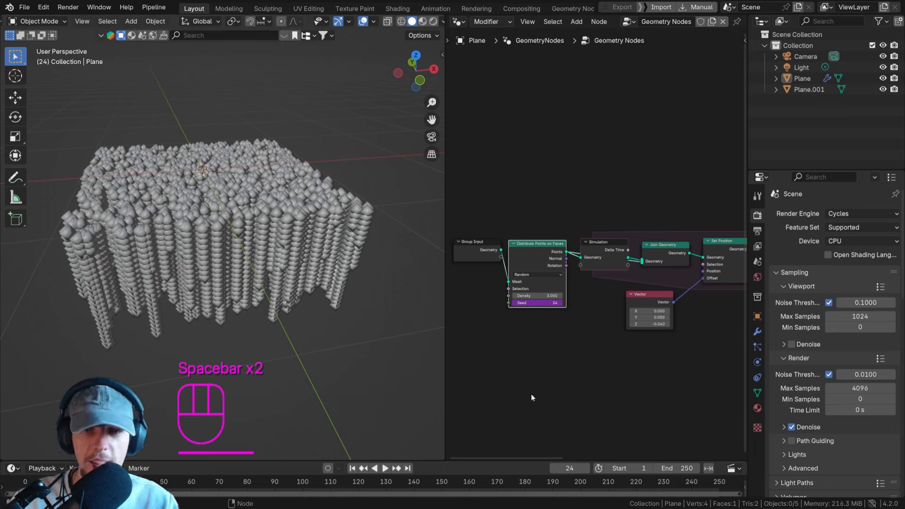
pyautogui.click(352, 468)
pyautogui.press('space')
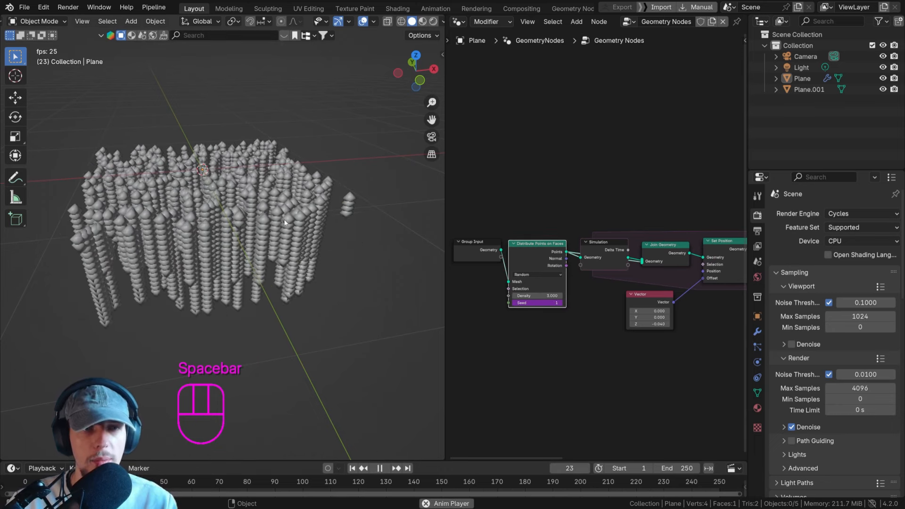
pyautogui.press('space')
# Set the Density of Distribute Points on Faces to 2 and replay the animation from frame 1.
pyautogui.doubleClick(535, 302)
pyautogui.doubleClick(536, 296)
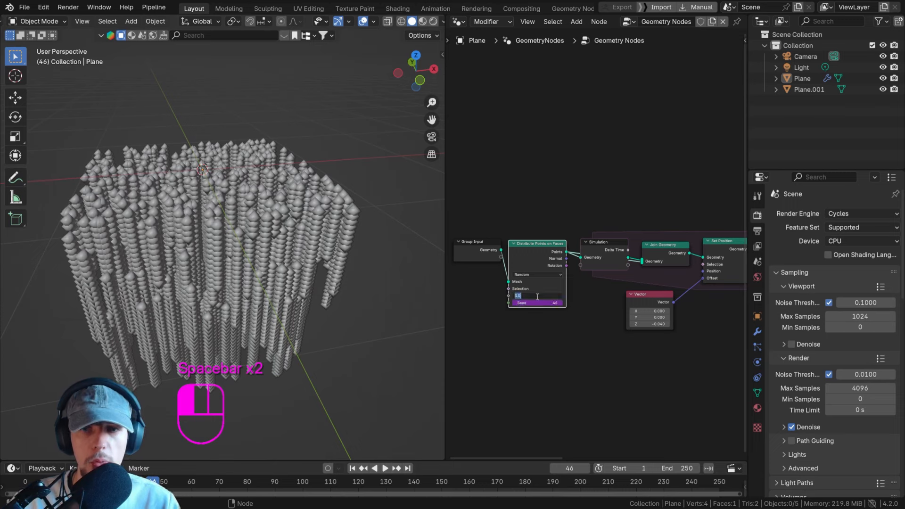
pyautogui.write('2')
pyautogui.press('Return')
pyautogui.click(352, 468)
pyautogui.press('space')
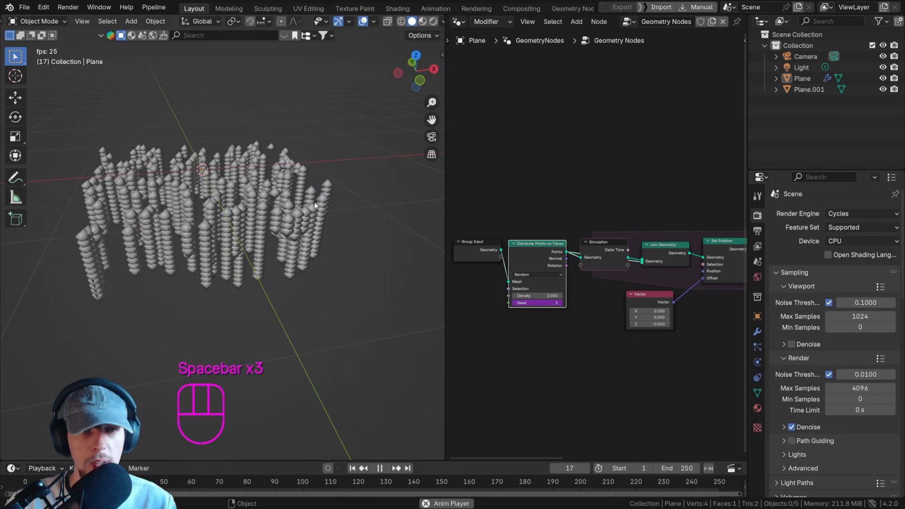
pyautogui.press('space')
# Return the animation to frame 1 and save the file.
pyautogui.hotkey('ctrl', 's')
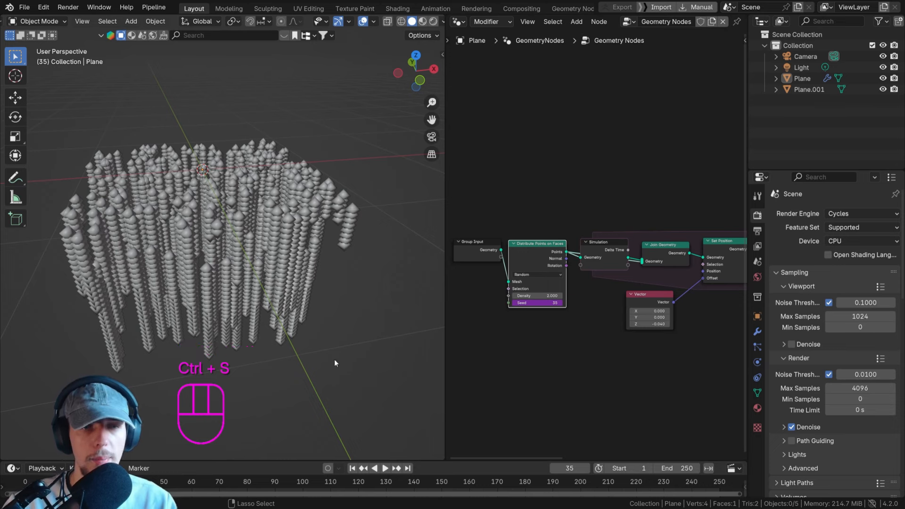
pyautogui.click(351, 468)
pyautogui.scroll(-3, 606, 346)
pyautogui.moveTo(697, 301); pyautogui.dragTo(566, 286, button='middle')
pyautogui.hotkey('ctrl', 's')
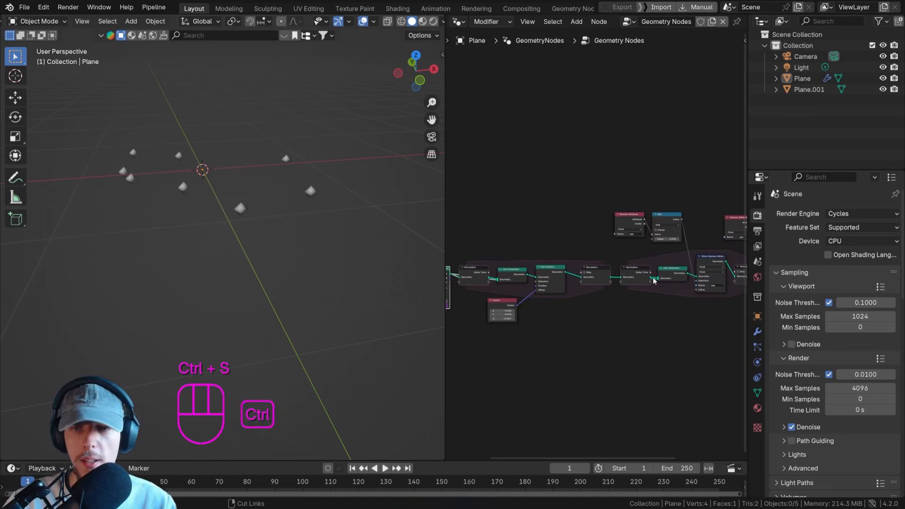
# Group the age Named Attribute, Greater Than and Delete Geometry nodes near the Group Output into one node group.
pyautogui.moveTo(679, 265); pyautogui.dragTo(481, 275, button='middle')
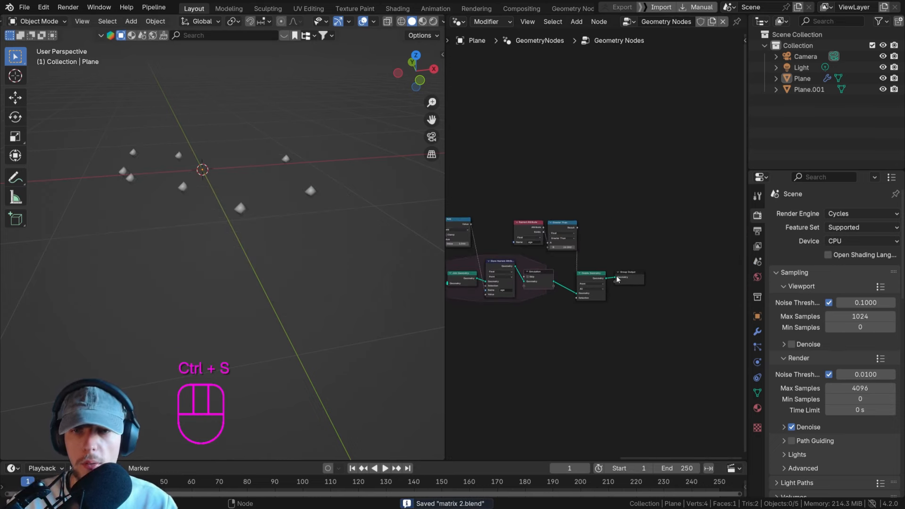
pyautogui.scroll(4, 590, 265)
pyautogui.moveTo(526, 208); pyautogui.dragTo(585, 245)
pyautogui.scroll(3, 593, 251)
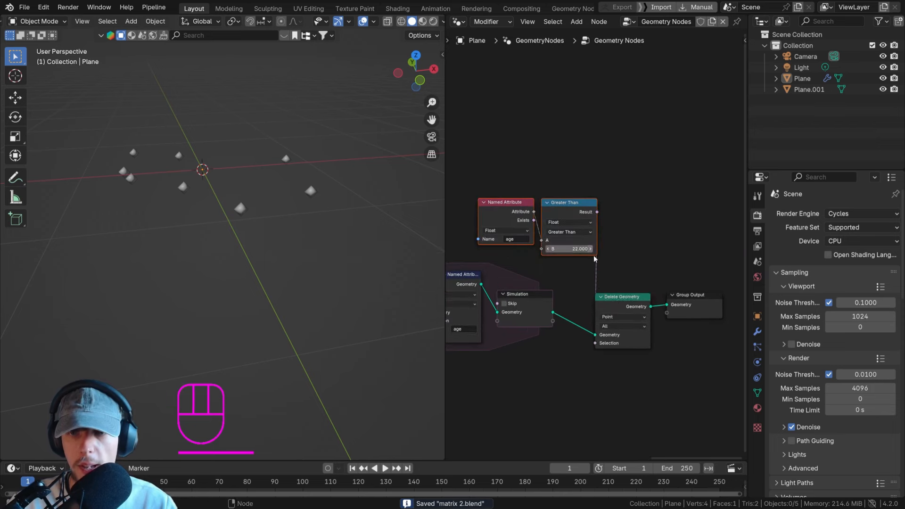
pyautogui.keyDown('shift'); pyautogui.click(621, 296); pyautogui.keyUp('shift')
pyautogui.press('g')
pyautogui.rightClick(575, 237)
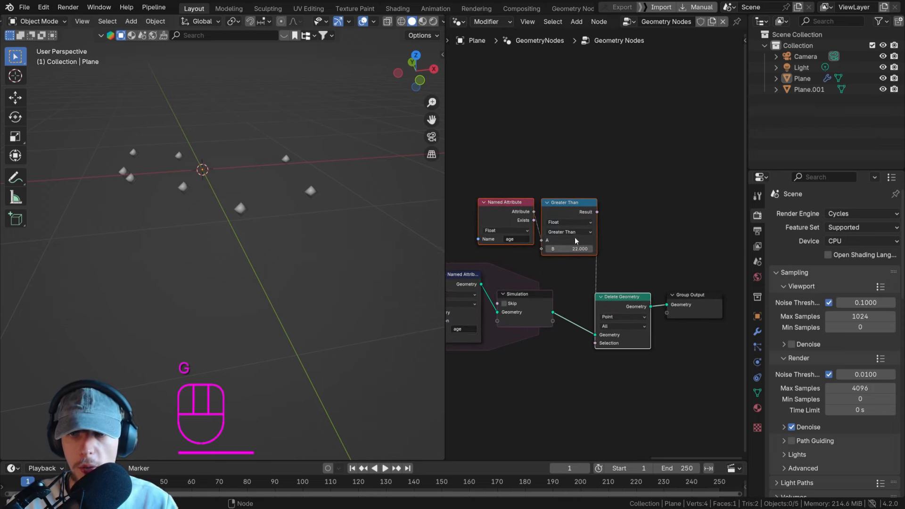
pyautogui.hotkey('ctrl', 'g')
pyautogui.click(599, 252)
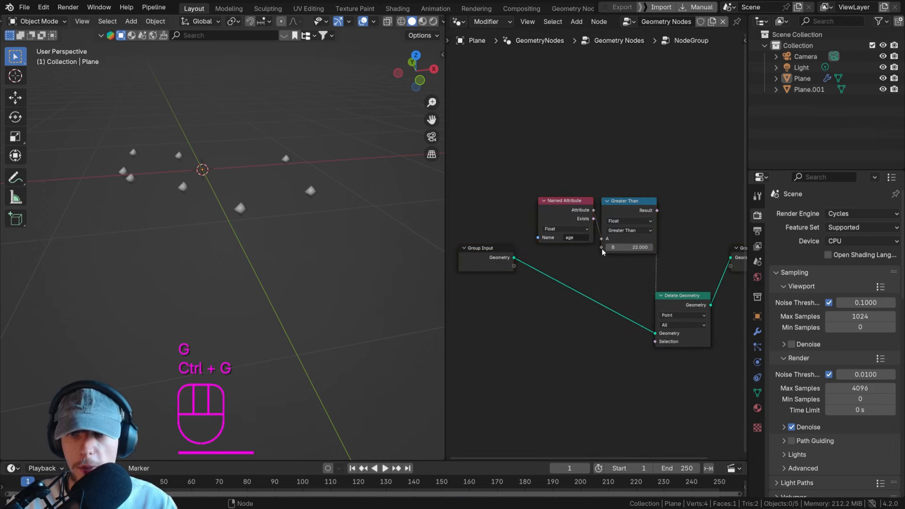
# Expose the B threshold of Greater Than as a node group input and leave the group.
pyautogui.moveTo(600, 248); pyautogui.dragTo(514, 266)
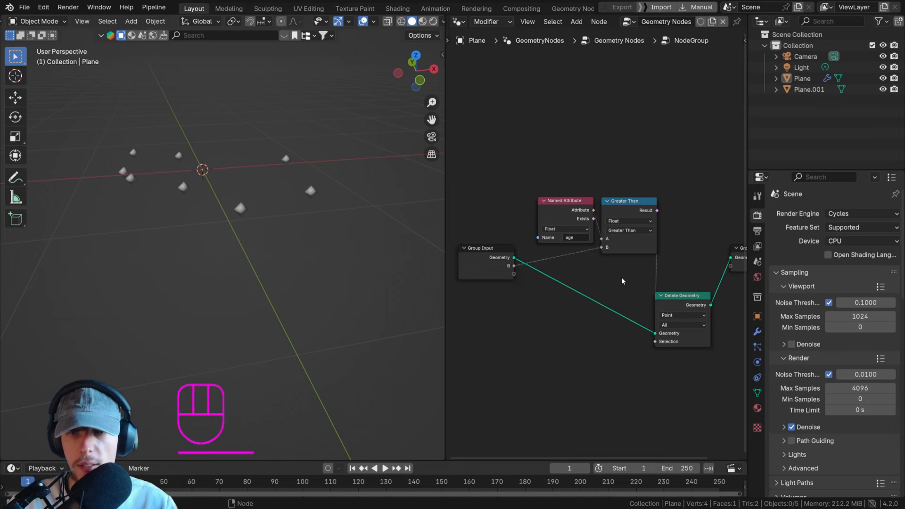
pyautogui.rightClick(621, 277)
pyautogui.click(620, 278)
# Place the new node group beside the Group Output and rename it "Delete Old Particles".
pyautogui.press('g')
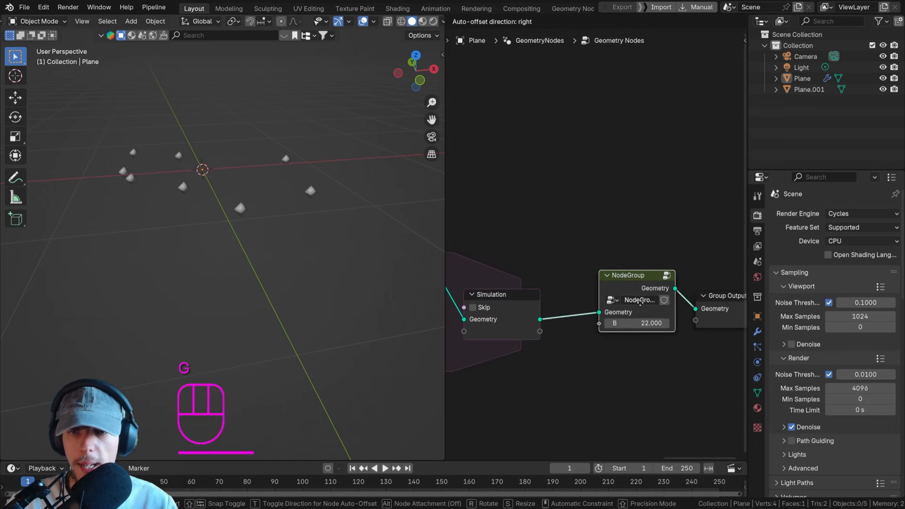
pyautogui.click(652, 314)
pyautogui.doubleClick(652, 314)
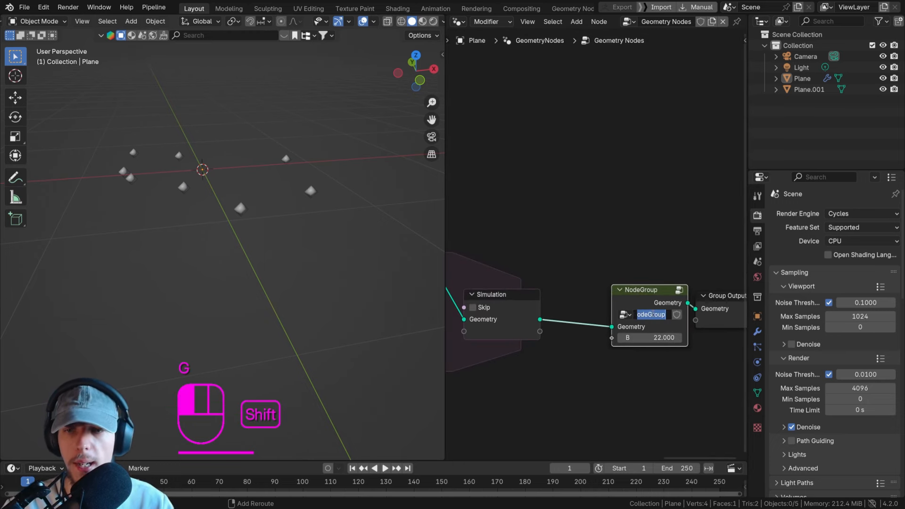
pyautogui.write('Delete Old Par')
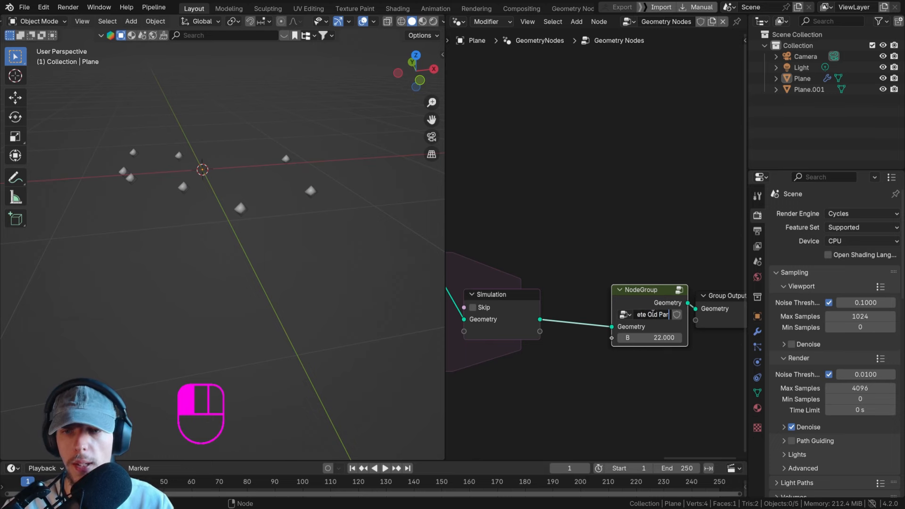
pyautogui.write('ticles')
pyautogui.press('Return')
pyautogui.scroll(-2, 676, 328)
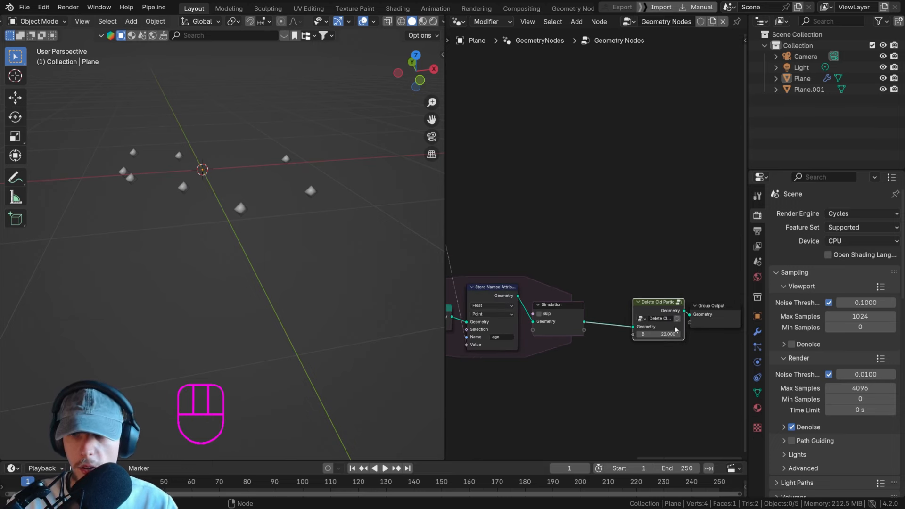
# Move Delete Old Particles and Group Output well away from the second simulation zone to make room, and save the file.
pyautogui.scroll(-2, 675, 329)
pyautogui.moveTo(654, 304); pyautogui.dragTo(658, 297)
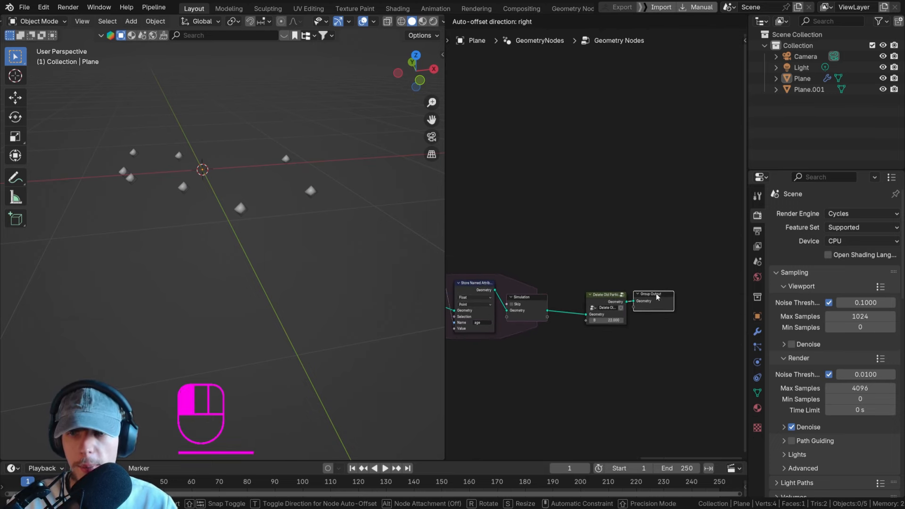
pyautogui.moveTo(693, 330); pyautogui.dragTo(582, 282)
pyautogui.scroll(-2, 582, 291)
pyautogui.moveTo(582, 294); pyautogui.dragTo(541, 287, button='middle')
pyautogui.press('g')
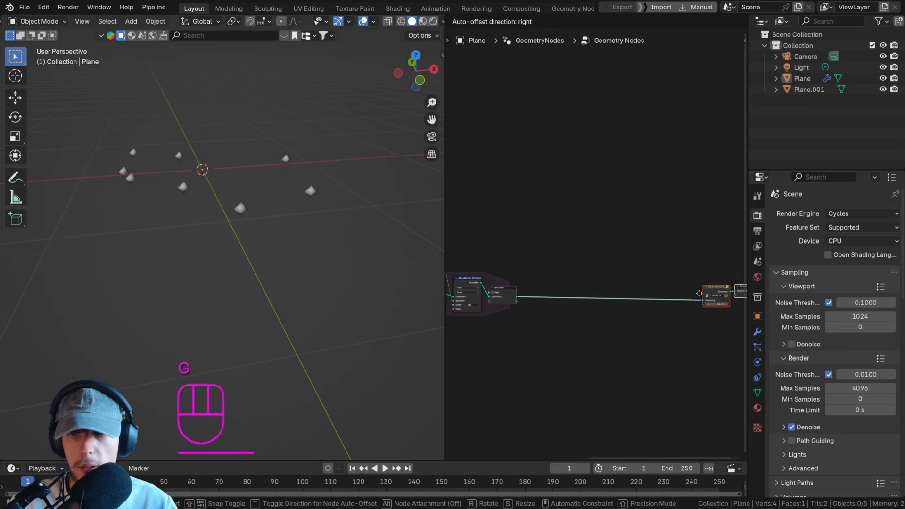
pyautogui.click(706, 296)
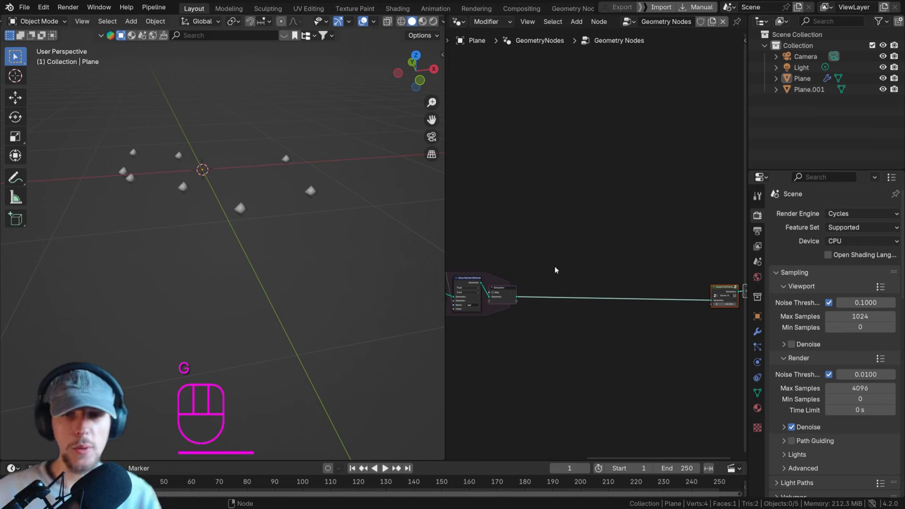
pyautogui.scroll(3, 592, 275)
pyautogui.hotkey('ctrl', 's')
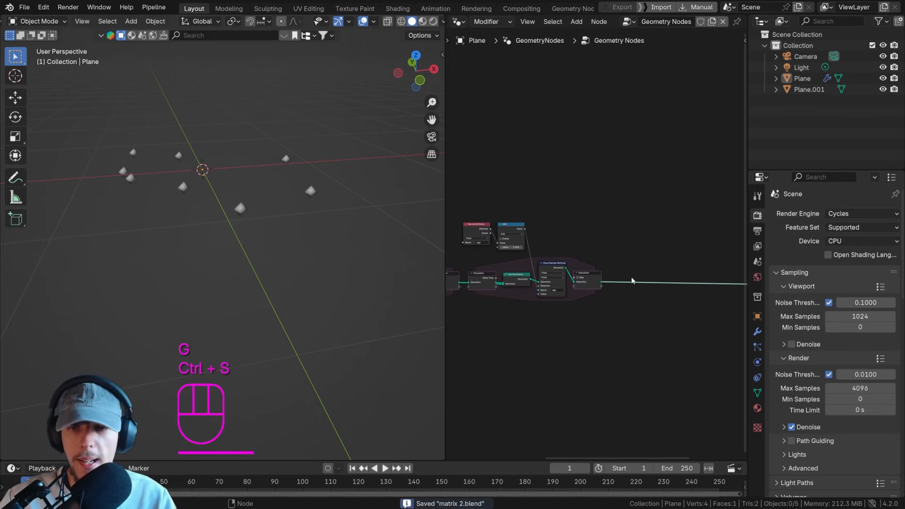
# Play the animation to frame 17 and view the falling point trails.
pyautogui.press('space')
pyautogui.press('space')
pyautogui.press('space')
pyautogui.press('space')
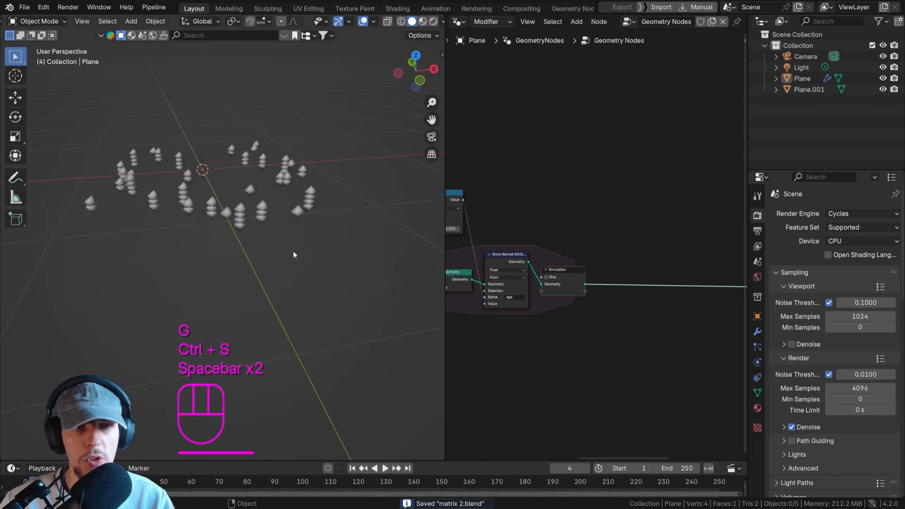
pyautogui.scroll(1, 546, 253)
pyautogui.scroll(1, 545, 253)
pyautogui.moveTo(279, 226); pyautogui.dragTo(273, 217, button='middle')
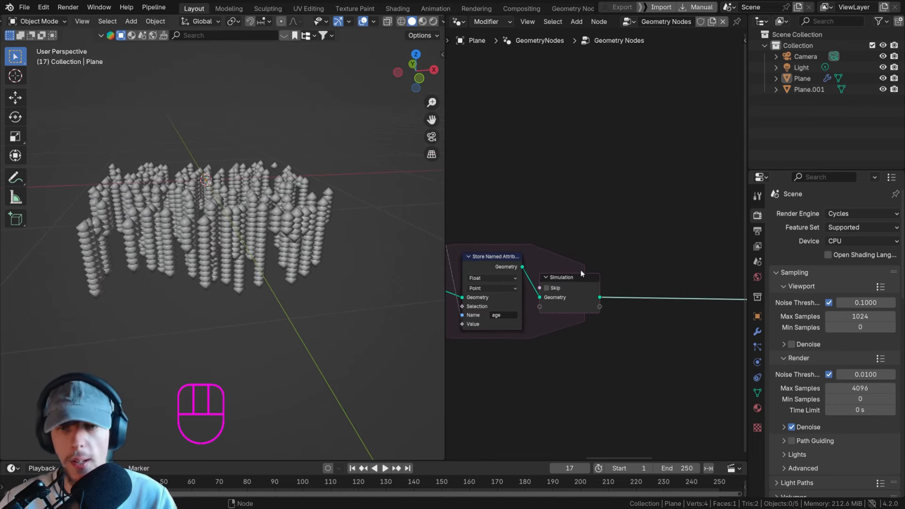
# Annotate the centres of neighbouring points in one trail with dots and connecting lines, and erase the annotations.
pyautogui.scroll(2, 581, 270)
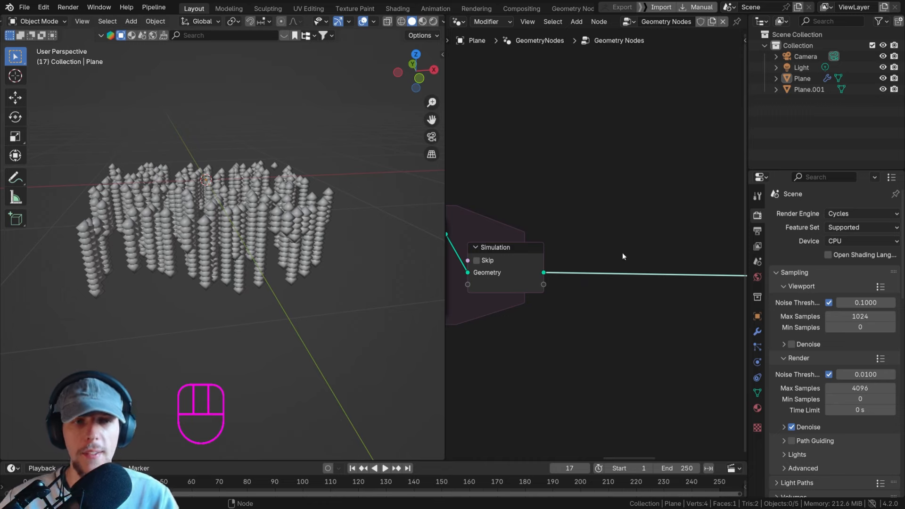
pyautogui.scroll(6, 349, 210)
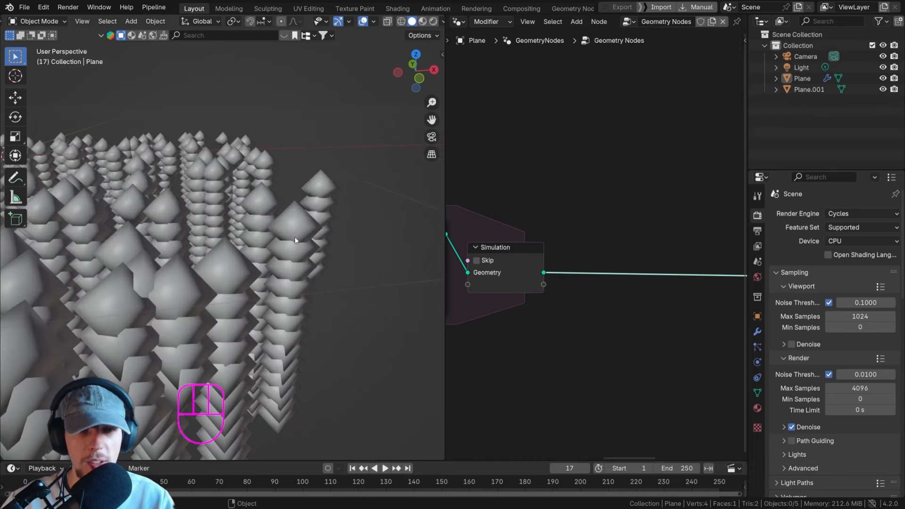
pyautogui.scroll(5, 295, 237)
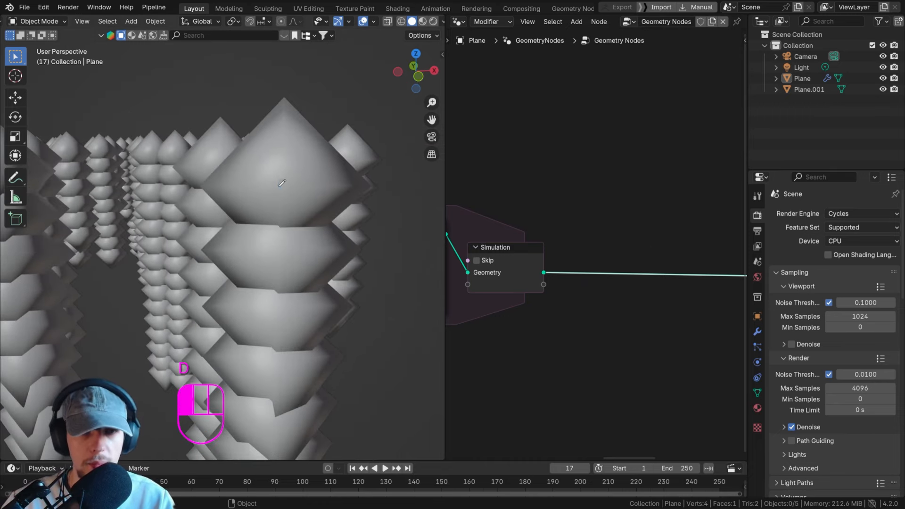
pyautogui.moveTo(284, 185); pyautogui.dragTo(281, 182)
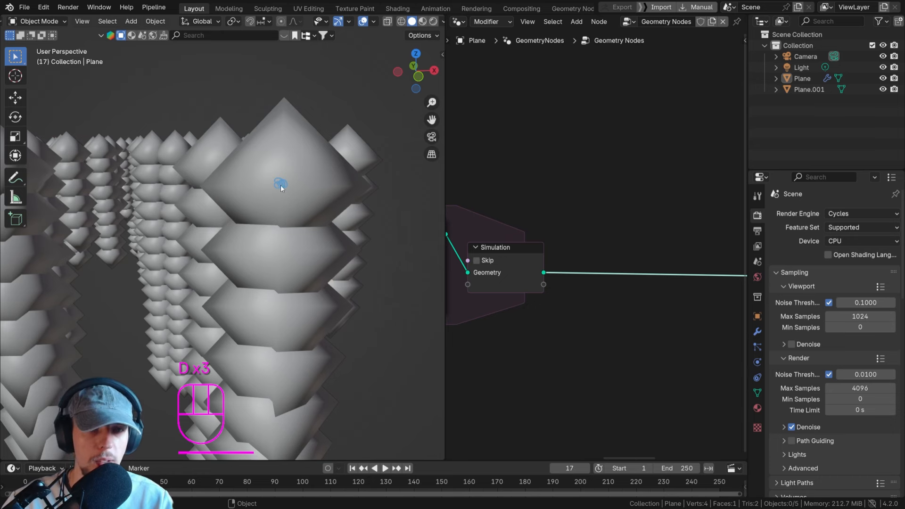
pyautogui.moveTo(281, 261); pyautogui.dragTo(283, 248)
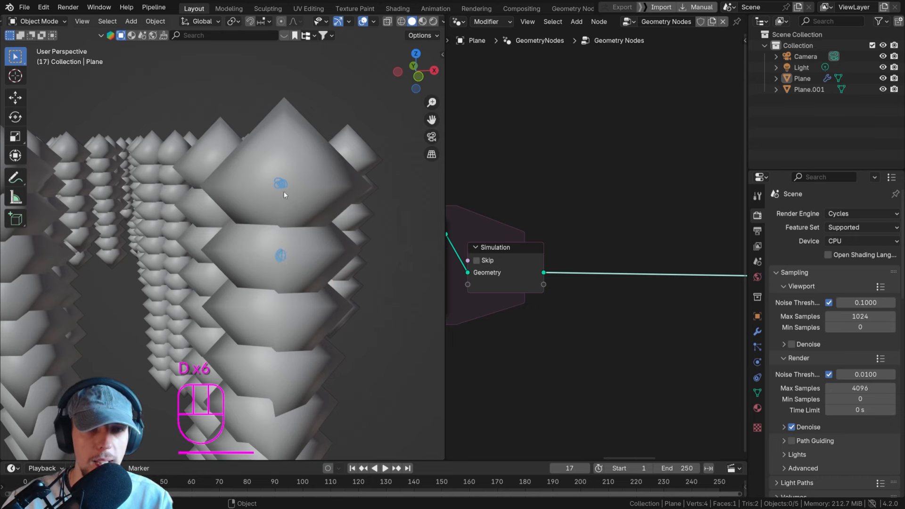
pyautogui.moveTo(283, 190); pyautogui.dragTo(282, 253)
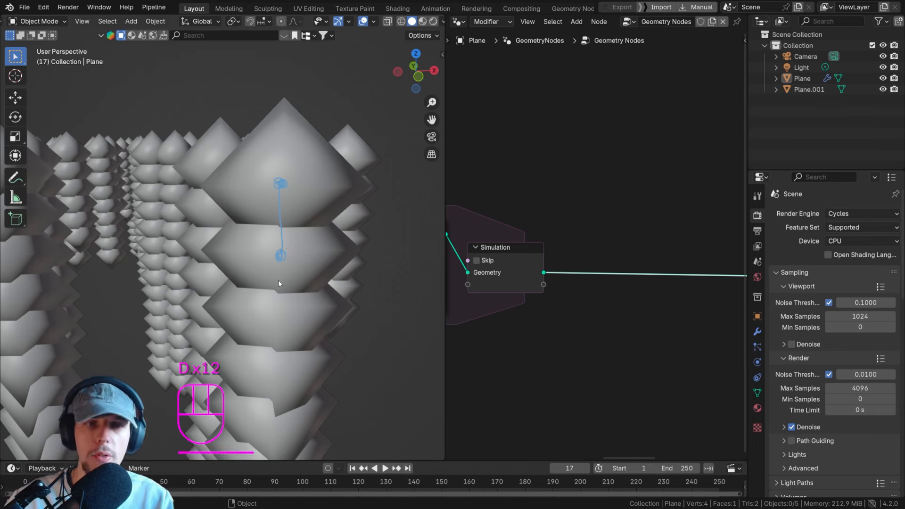
pyautogui.moveTo(278, 279)
pyautogui.keyDown('shift'); pyautogui.mouseDown(button='middle')
pyautogui.moveTo(279, 265)
pyautogui.moveTo(262, 294)
pyautogui.mouseUp(button='middle'); pyautogui.keyUp('shift')
pyautogui.moveTo(265, 329); pyautogui.dragTo(266, 330)
pyautogui.moveTo(277, 260); pyautogui.dragTo(264, 330)
pyautogui.moveTo(261, 343)
pyautogui.mouseDown(button='right')
pyautogui.moveTo(276, 245)
pyautogui.moveTo(282, 273)
pyautogui.mouseUp(button='right')
pyautogui.moveTo(275, 167); pyautogui.dragTo(290, 170, button='right')
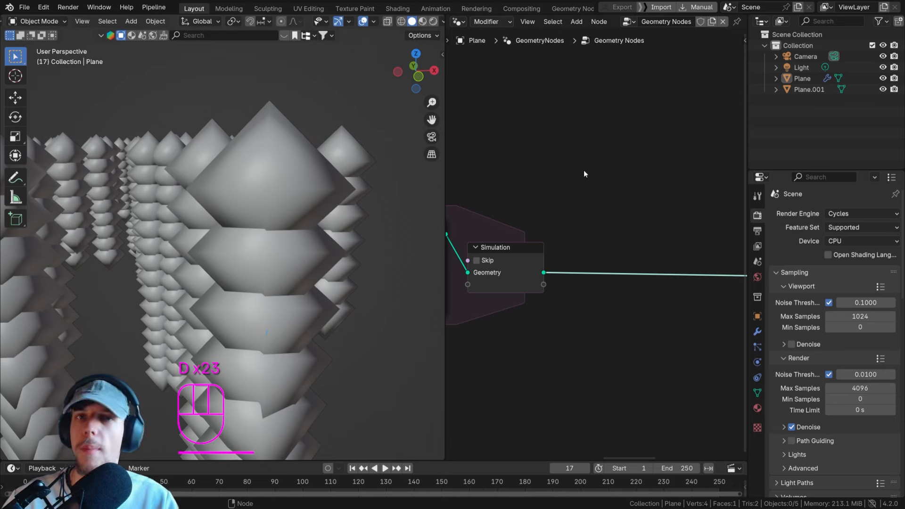
# Insert an Instance on Points node on the geometry link right after the second simulation zone.
pyautogui.scroll(-10, 335, 262)
pyautogui.scroll(1, 439, 282)
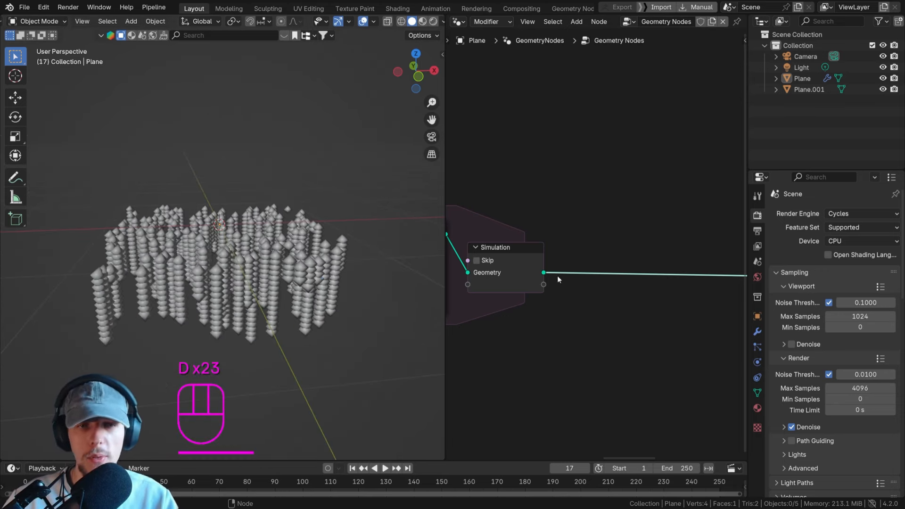
pyautogui.moveTo(598, 261); pyautogui.dragTo(584, 248, button='middle')
pyautogui.scroll(1, 583, 248)
pyautogui.hotkey('shift', 'a')
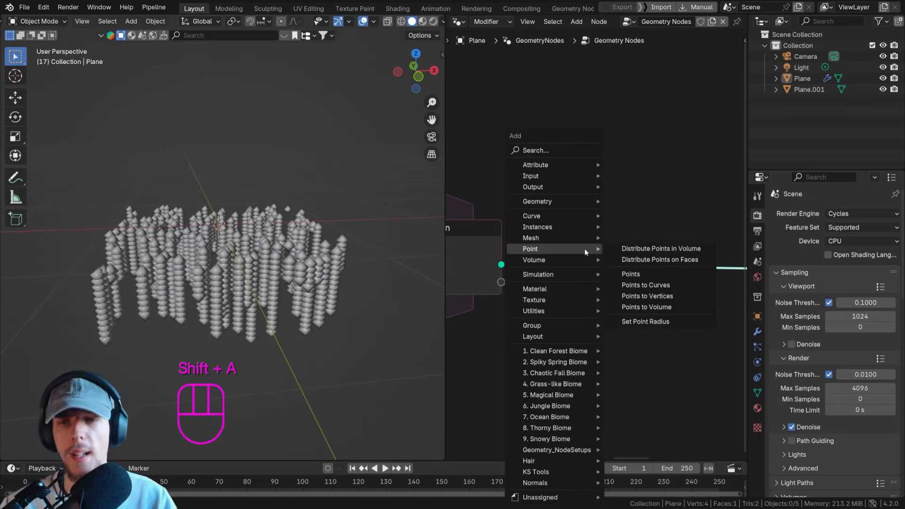
pyautogui.write('Instn')
pyautogui.press('Return')
pyautogui.click(585, 208)
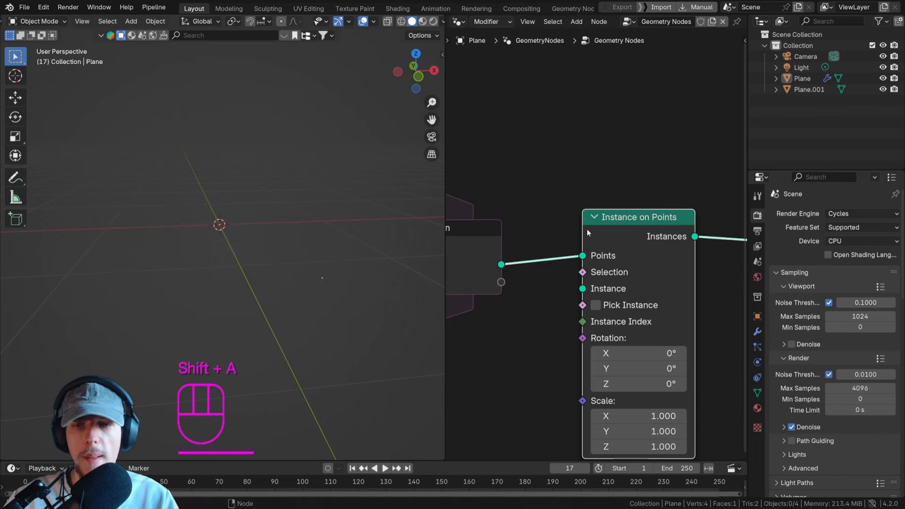
# Add a Curve Line node connected to the Instance input of Instance on Points.
pyautogui.moveTo(571, 261); pyautogui.dragTo(607, 258, button='middle')
pyautogui.moveTo(619, 258); pyautogui.dragTo(455, 304)
pyautogui.write('curve l')
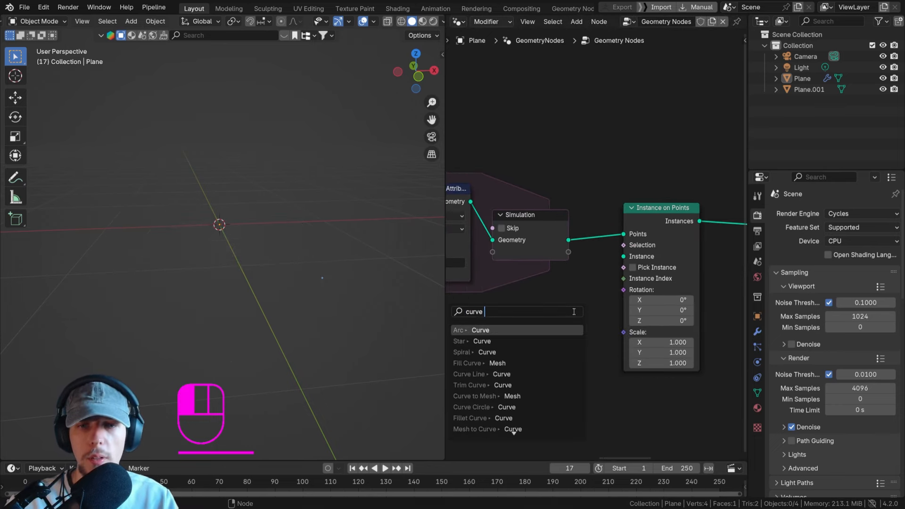
pyautogui.press('Return')
pyautogui.click(573, 311)
# Set the End Z of the Curve Line to -1 m.
pyautogui.keyDown('shift'); pyautogui.scroll(-3, 582, 377); pyautogui.keyUp('shift')
pyautogui.scroll(2, 565, 344)
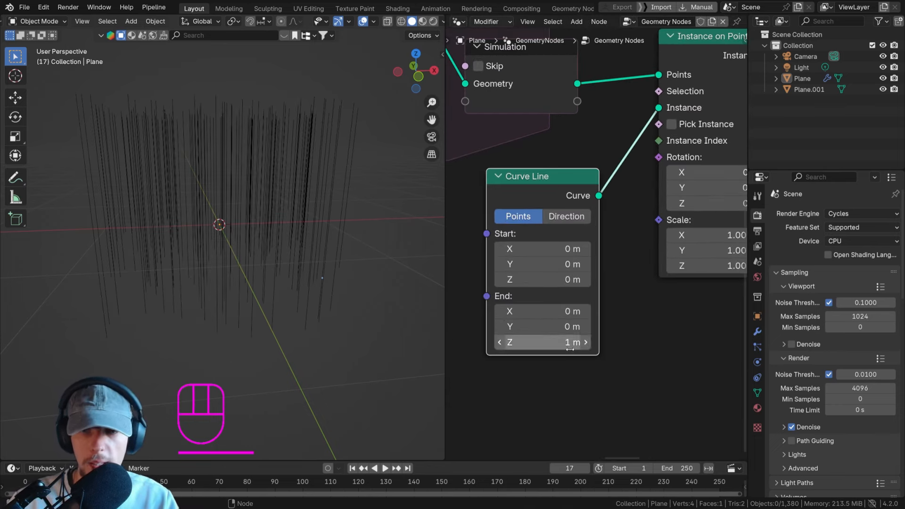
pyautogui.click(565, 348)
pyautogui.write('-1')
pyautogui.press('Return')
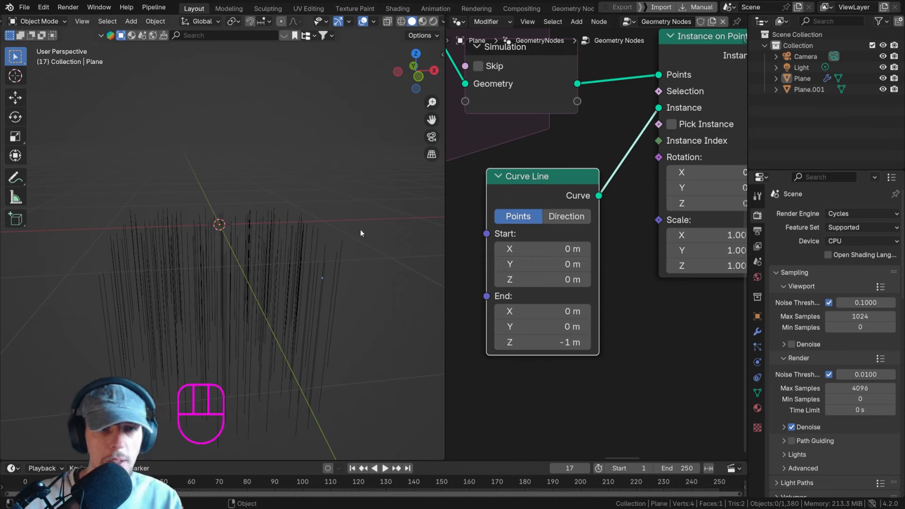
# Mute the Instance on Points node and mark the centres of the top two points in one trail with annotation dots.
pyautogui.scroll(-2, 575, 274)
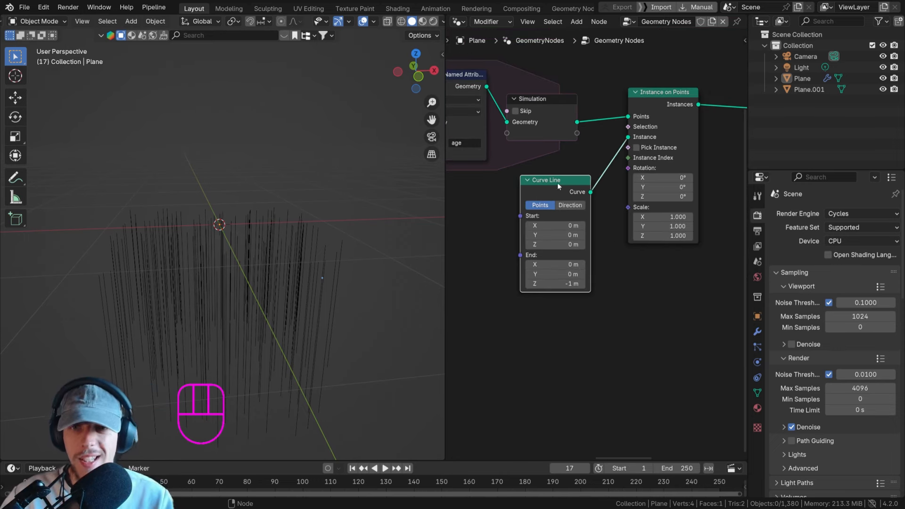
pyautogui.moveTo(558, 186); pyautogui.dragTo(569, 186)
pyautogui.scroll(-2, 512, 202)
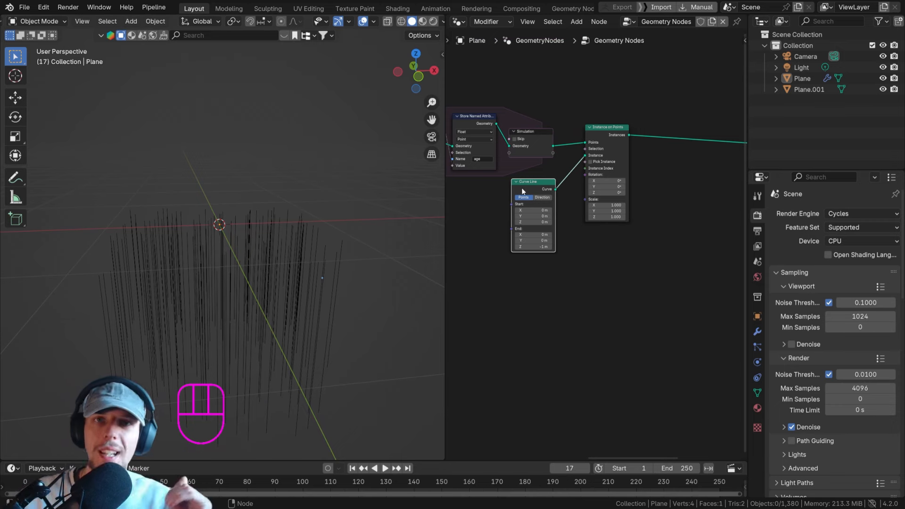
pyautogui.scroll(4, 357, 245)
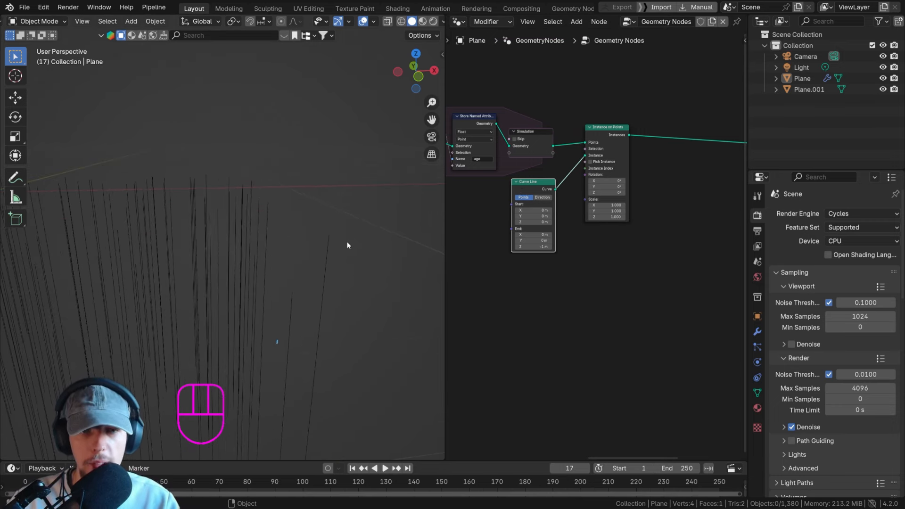
pyautogui.click(600, 133)
pyautogui.press('m')
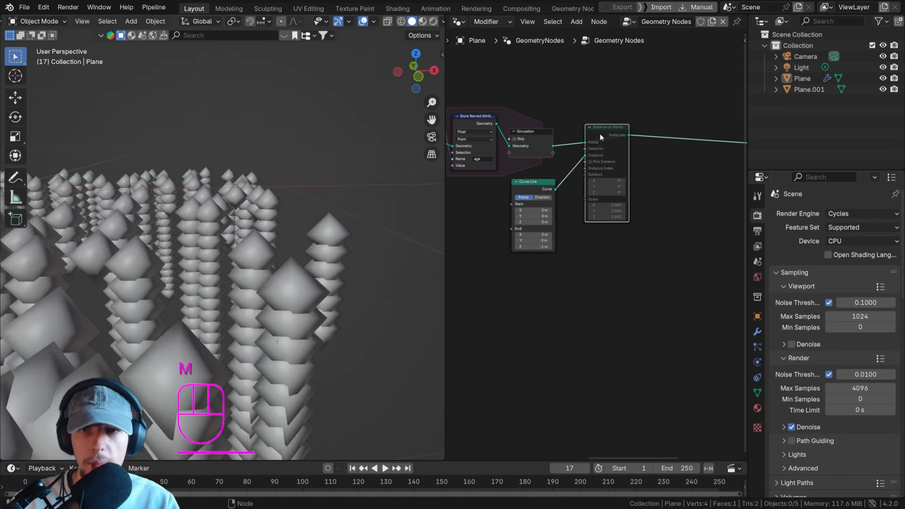
pyautogui.moveTo(312, 212); pyautogui.dragTo(315, 207)
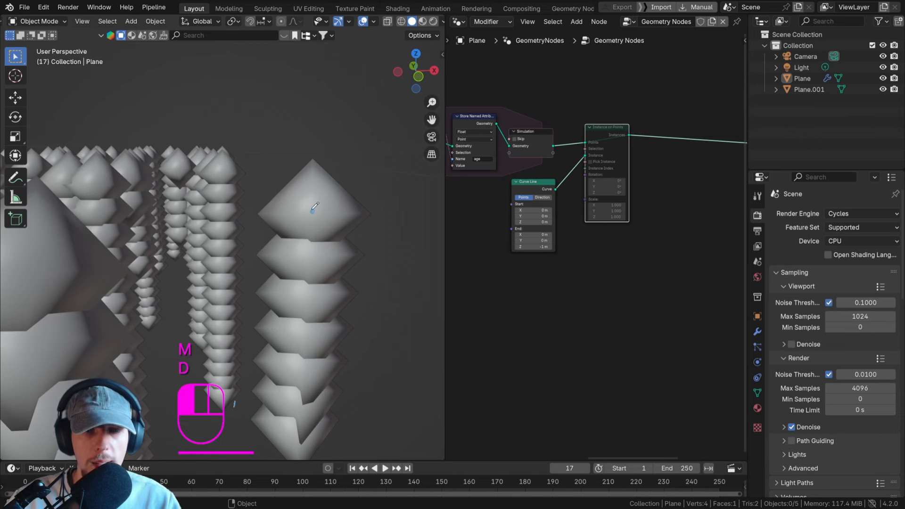
pyautogui.moveTo(310, 262); pyautogui.dragTo(314, 259)
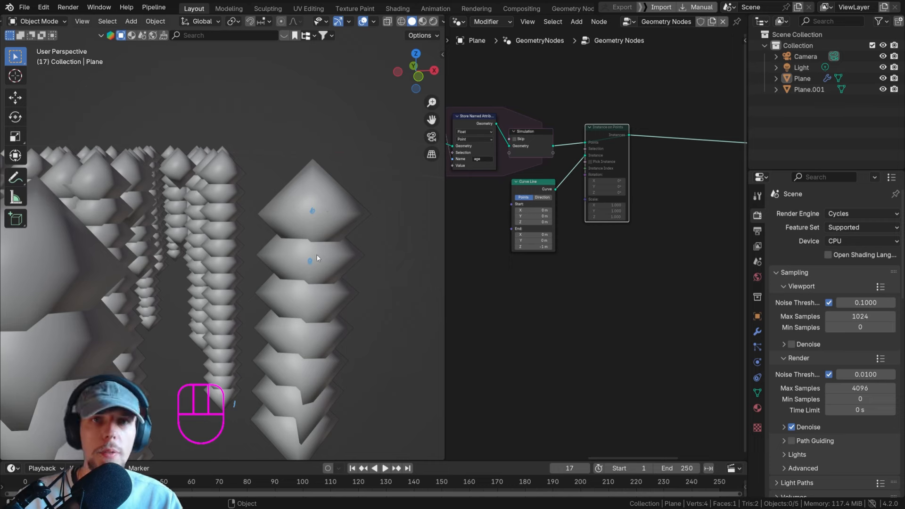
# Inspect the Vector node feeding the Set Position offset, and erase the two annotation dots.
pyautogui.scroll(-3, 523, 209)
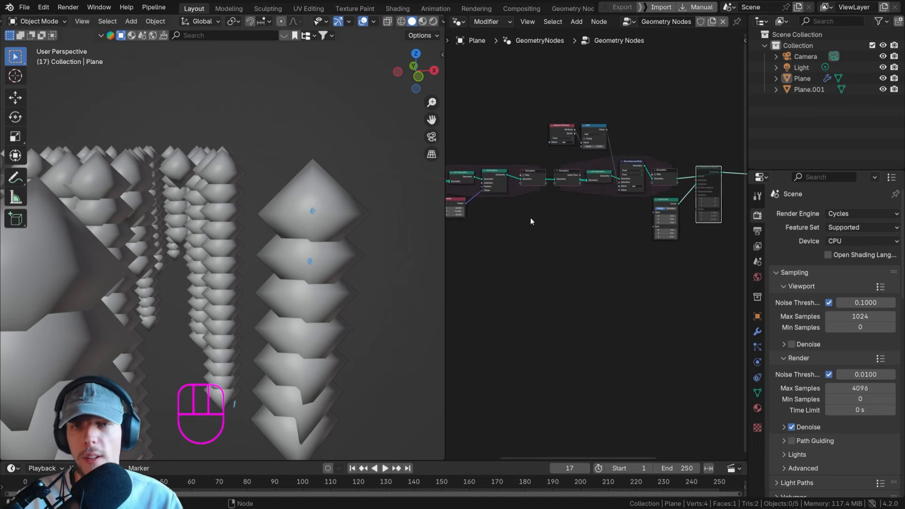
pyautogui.moveTo(529, 218); pyautogui.dragTo(566, 217, button='middle')
pyautogui.scroll(4, 566, 217)
pyautogui.scroll(2, 607, 190)
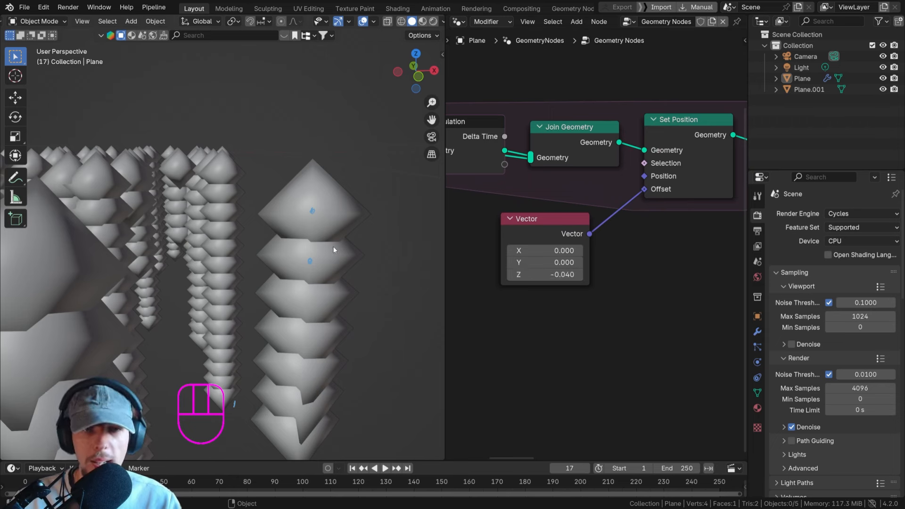
pyautogui.press('d')
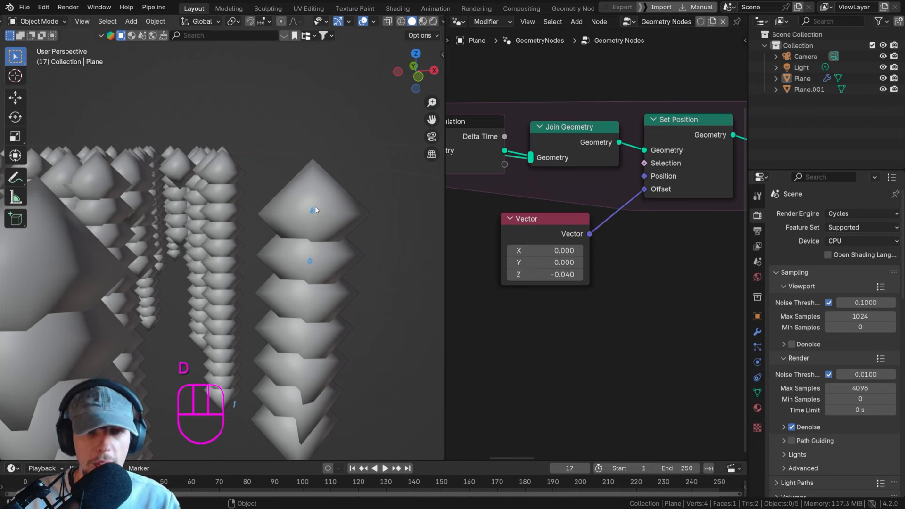
pyautogui.moveTo(314, 208); pyautogui.dragTo(309, 232, button='right')
pyautogui.press('d')
# Unmute the Instance on Points node after the second simulation zone.
pyautogui.click(559, 231)
pyautogui.scroll(-3, 584, 231)
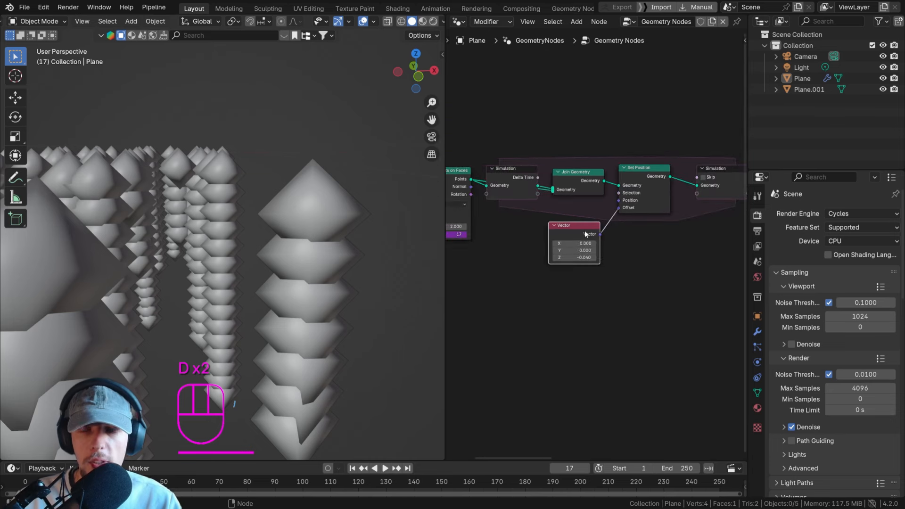
pyautogui.scroll(-3, 641, 241)
pyautogui.moveTo(641, 241); pyautogui.dragTo(544, 244, button='middle')
pyautogui.moveTo(735, 231); pyautogui.dragTo(621, 240, button='middle')
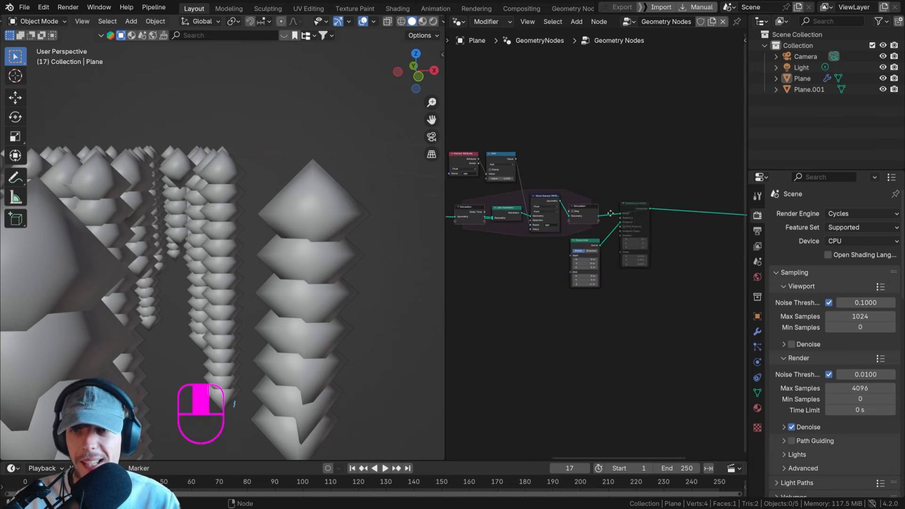
pyautogui.scroll(4, 637, 210)
pyautogui.click(631, 205)
pyautogui.press('m')
# Connect the falling-offset Vector node's output to the Scale input of Instance on Points.
pyautogui.scroll(-2, 573, 210)
pyautogui.moveTo(531, 226); pyautogui.dragTo(701, 222, button='middle')
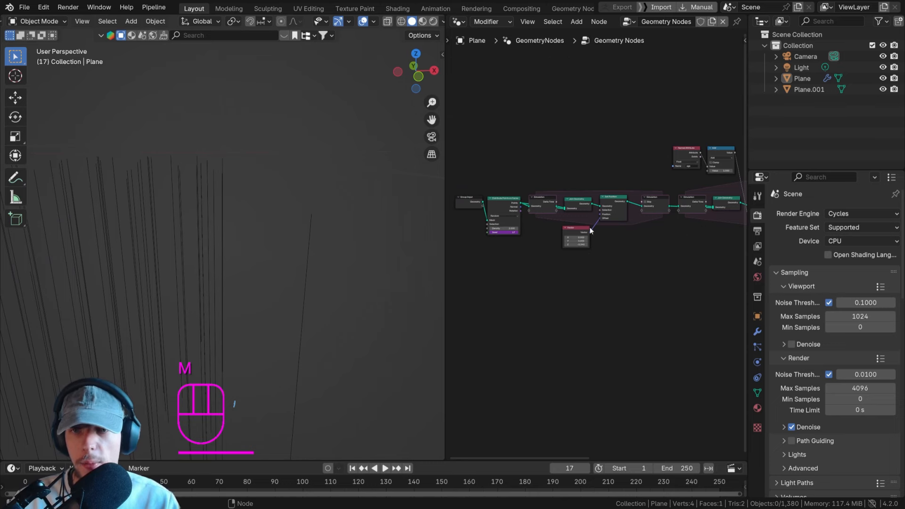
pyautogui.moveTo(590, 230); pyautogui.dragTo(651, 238)
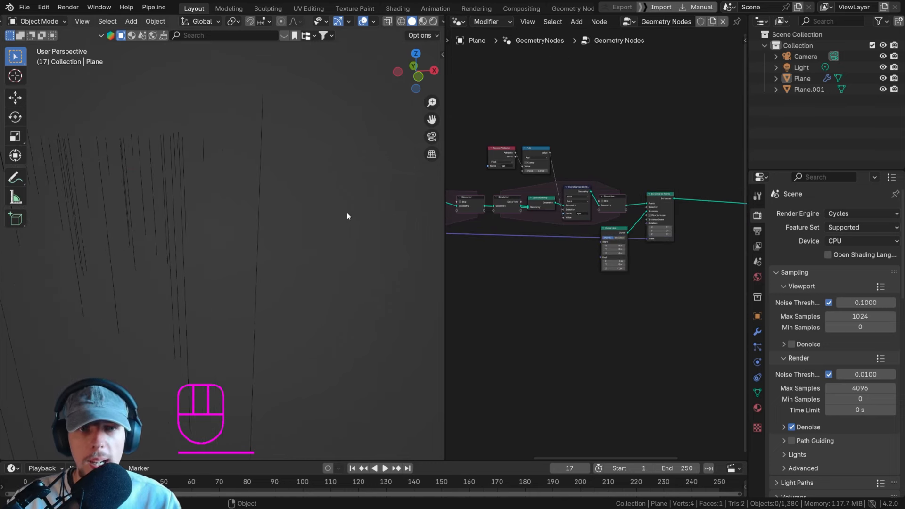
# Insert a Curve to Mesh node on the link right after Instance on Points.
pyautogui.moveTo(658, 215); pyautogui.dragTo(568, 220, button='middle')
pyautogui.scroll(4, 600, 190)
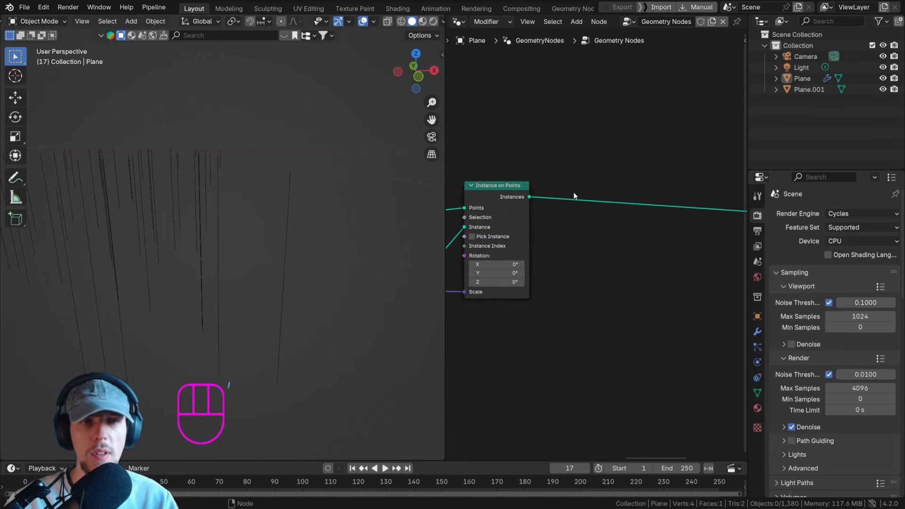
pyautogui.hotkey('shift', 'a')
pyautogui.moveTo(573, 193)
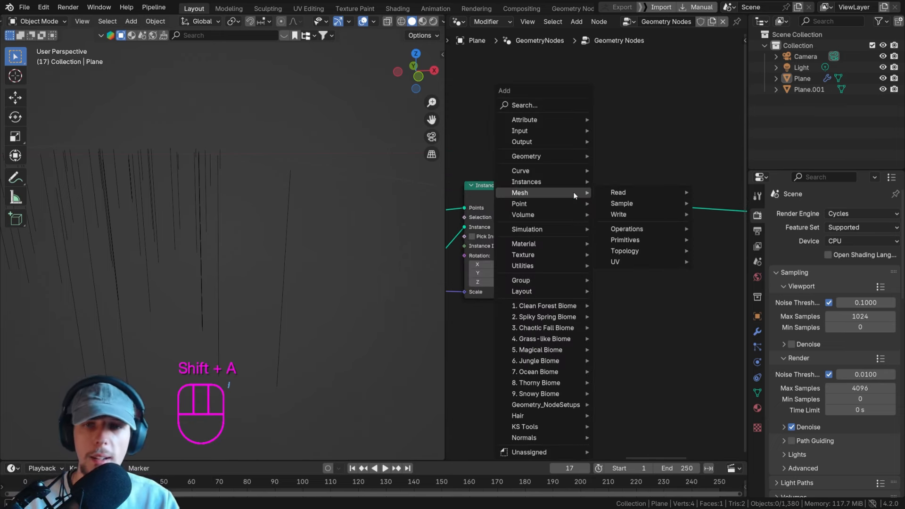
pyautogui.write('curv')
pyautogui.press('Return')
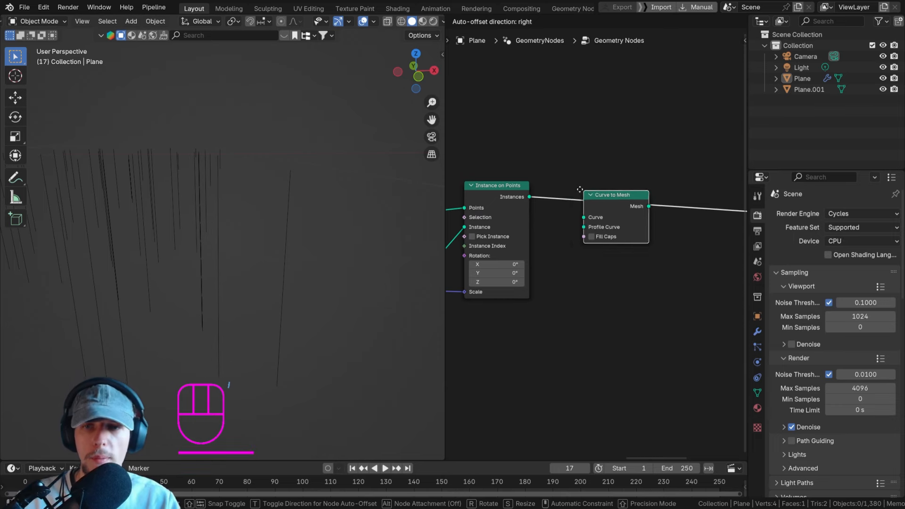
pyautogui.click(570, 193)
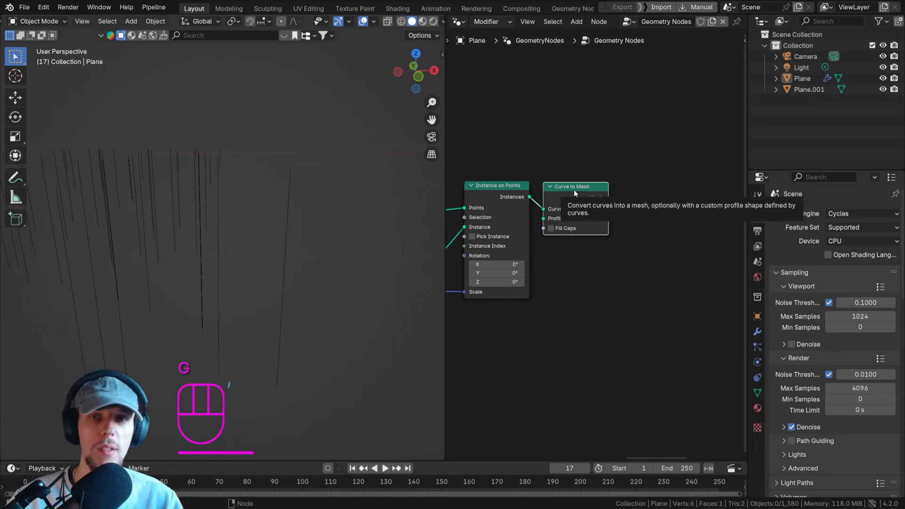
# Insert a Merge by Distance node right after Curve to Mesh.
pyautogui.moveTo(654, 183); pyautogui.dragTo(601, 188, button='middle')
pyautogui.hotkey('shift', 'a')
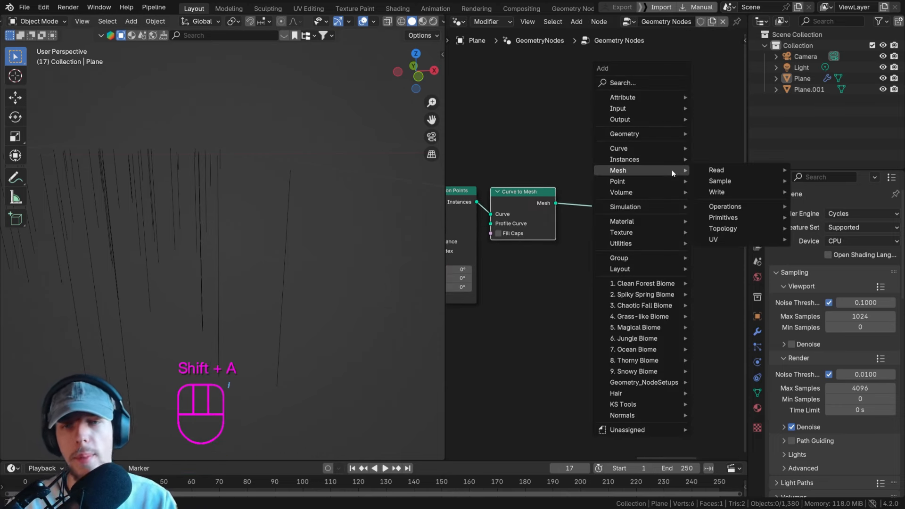
pyautogui.write('mer')
pyautogui.press('Return')
pyautogui.click(568, 177)
pyautogui.press('g')
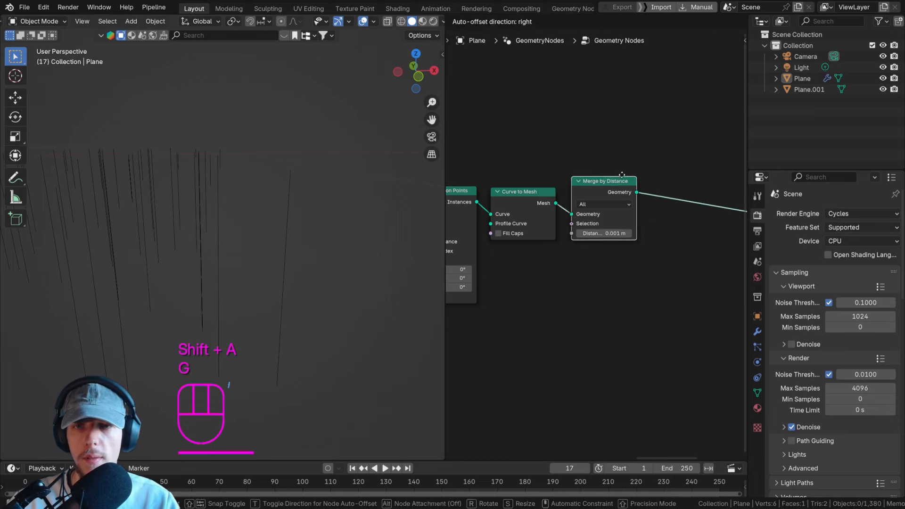
pyautogui.click(618, 179)
# Insert a Mesh to Curve node right after Merge by Distance and line up the neighbouring nodes.
pyautogui.moveTo(638, 175); pyautogui.dragTo(548, 186, button='middle')
pyautogui.hotkey('shift', 'a')
pyautogui.moveTo(548, 187)
pyautogui.write('mesh to')
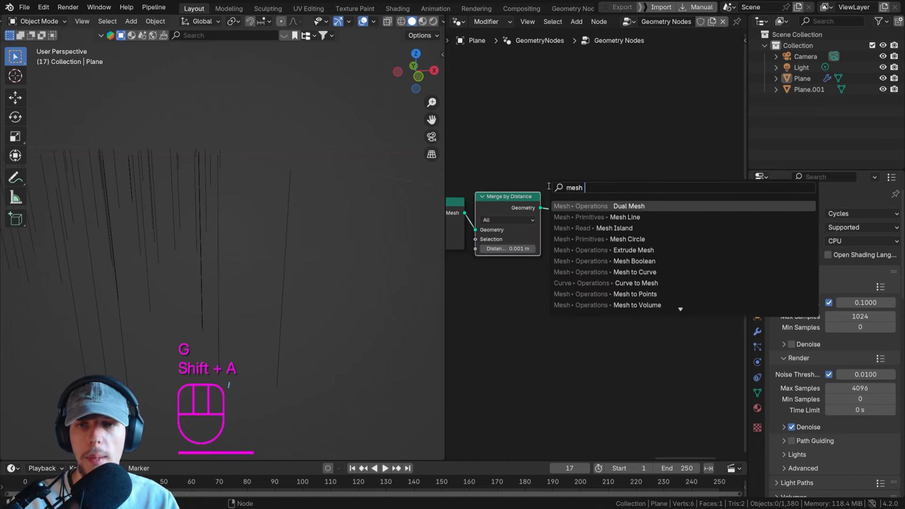
pyautogui.press('Return')
pyautogui.click(544, 191)
pyautogui.press('g')
pyautogui.click(557, 198)
pyautogui.moveTo(516, 197); pyautogui.dragTo(519, 202)
pyautogui.moveTo(580, 197); pyautogui.dragTo(577, 203)
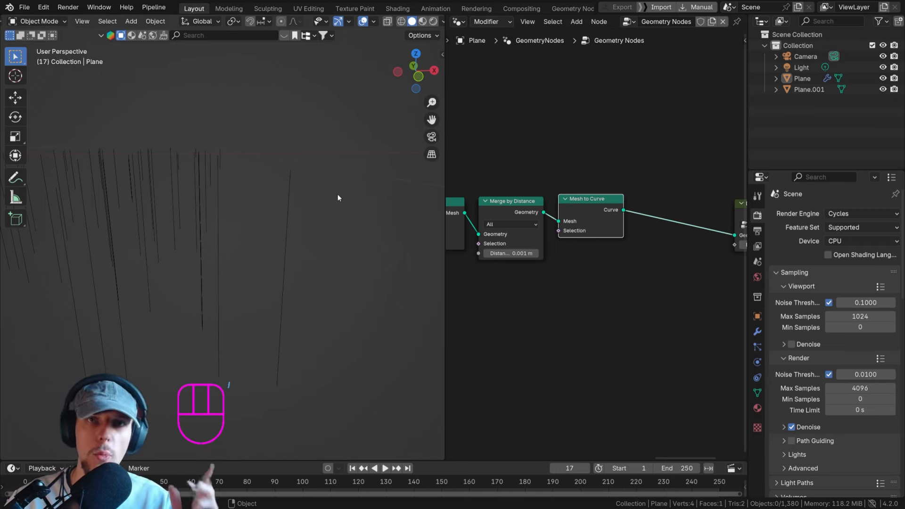
# Move the Delete Old Particles group and Group Output nodes further away from Mesh to Curve to make room.
pyautogui.moveTo(646, 190); pyautogui.dragTo(589, 187, button='middle')
pyautogui.scroll(-3, 646, 196)
pyautogui.moveTo(697, 203); pyautogui.dragTo(641, 201, button='middle')
pyautogui.scroll(-2, 642, 200)
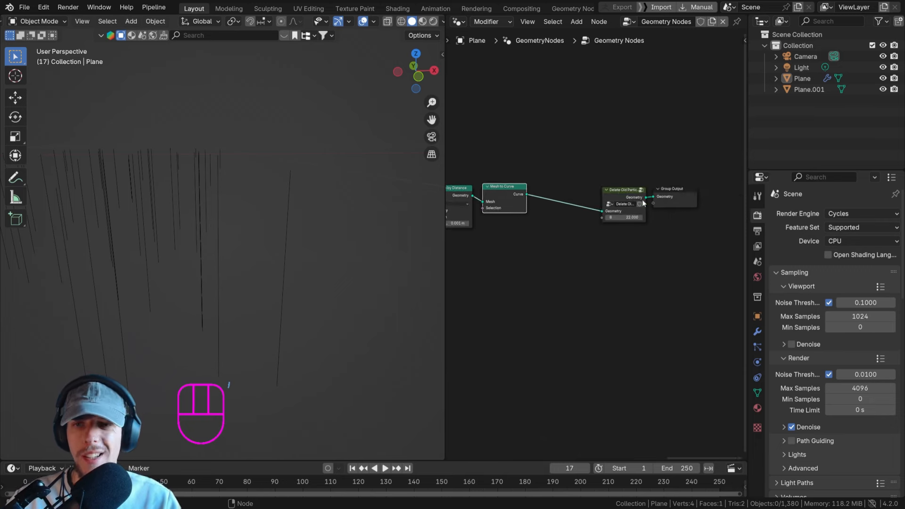
pyautogui.moveTo(677, 226); pyautogui.dragTo(618, 190)
pyautogui.press('g')
pyautogui.click(653, 188)
pyautogui.scroll(2, 589, 188)
# Insert a second Curve to Mesh node between Mesh to Curve and the Delete Old Particles group.
pyautogui.hotkey('shift', 'a')
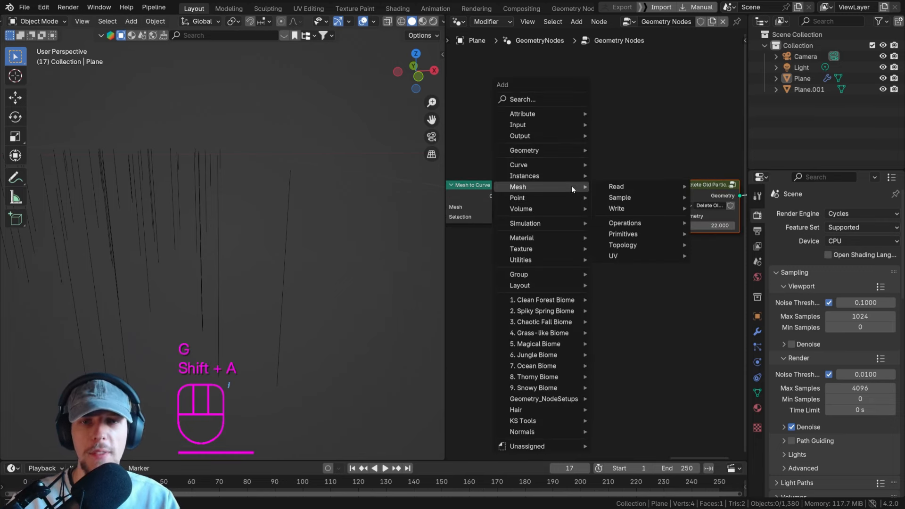
pyautogui.write('curve m')
pyautogui.press('Return')
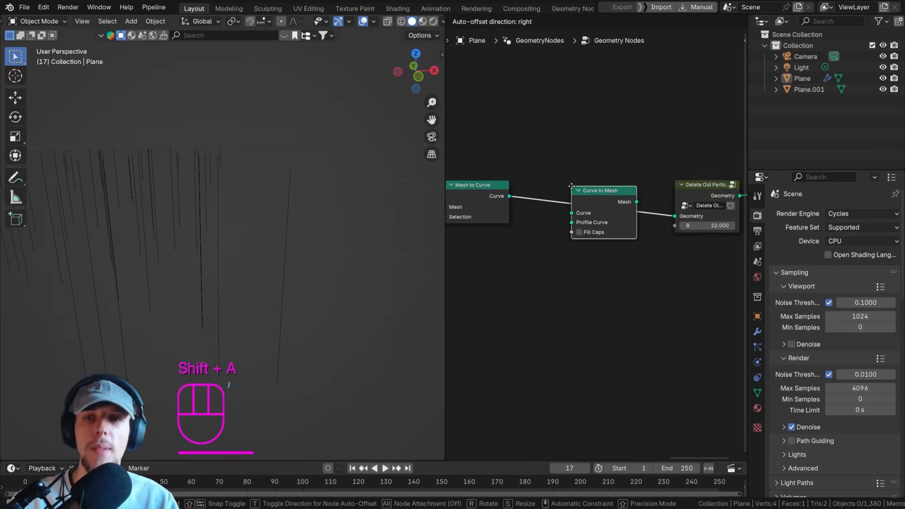
pyautogui.click(571, 190)
pyautogui.moveTo(571, 190); pyautogui.dragTo(632, 193, button='middle')
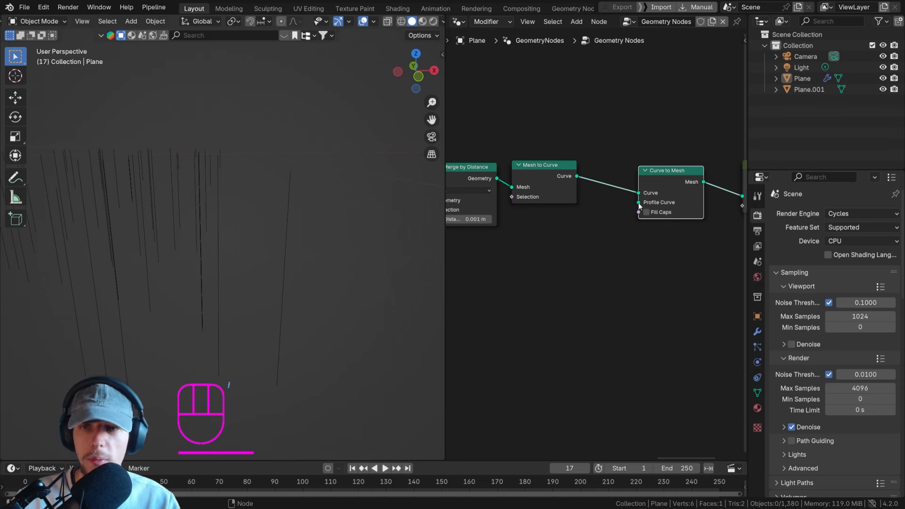
# Add a Curve Line node to the second Curve to Mesh node's Profile Curve input, with End Z set to 1 m.
pyautogui.moveTo(640, 205); pyautogui.dragTo(576, 246)
pyautogui.write('curve l')
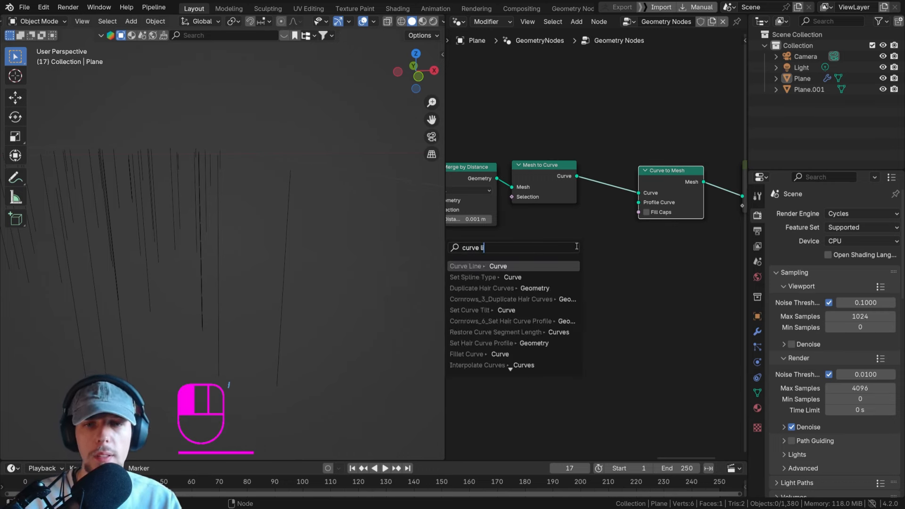
pyautogui.press('Return')
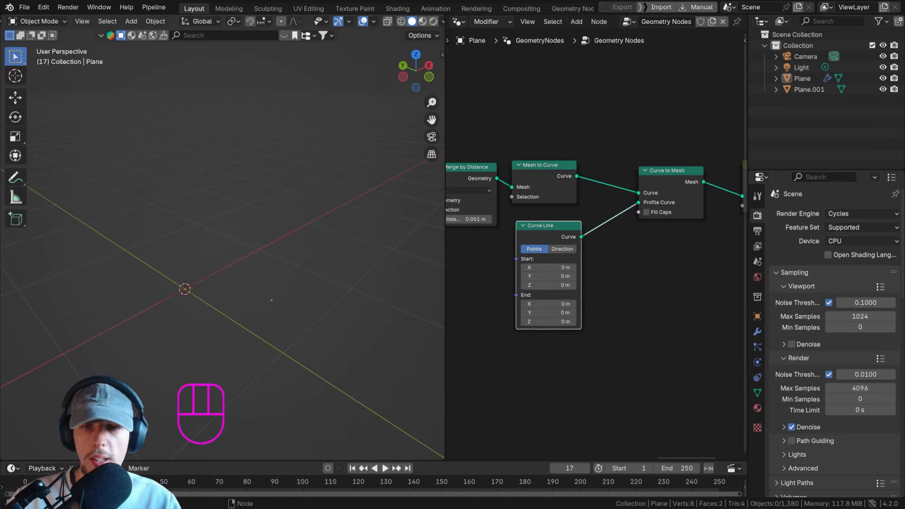
pyautogui.doubleClick(557, 321)
pyautogui.write('1')
pyautogui.press('Return')
# Add a Realize Instances node and place it unconnected in the free space above the node chain.
pyautogui.moveTo(529, 212); pyautogui.dragTo(619, 258, button='middle')
pyautogui.scroll(-3, 619, 257)
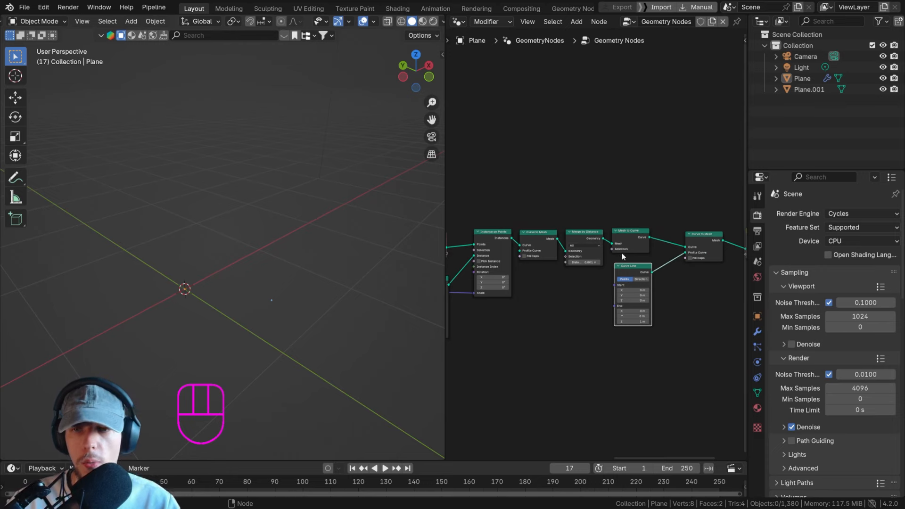
pyautogui.scroll(7, 622, 248)
pyautogui.moveTo(635, 226); pyautogui.dragTo(631, 229)
pyautogui.scroll(-5, 503, 253)
pyautogui.moveTo(521, 248); pyautogui.dragTo(498, 242, button='middle')
pyautogui.scroll(6, 662, 241)
pyautogui.hotkey('shift', 'a')
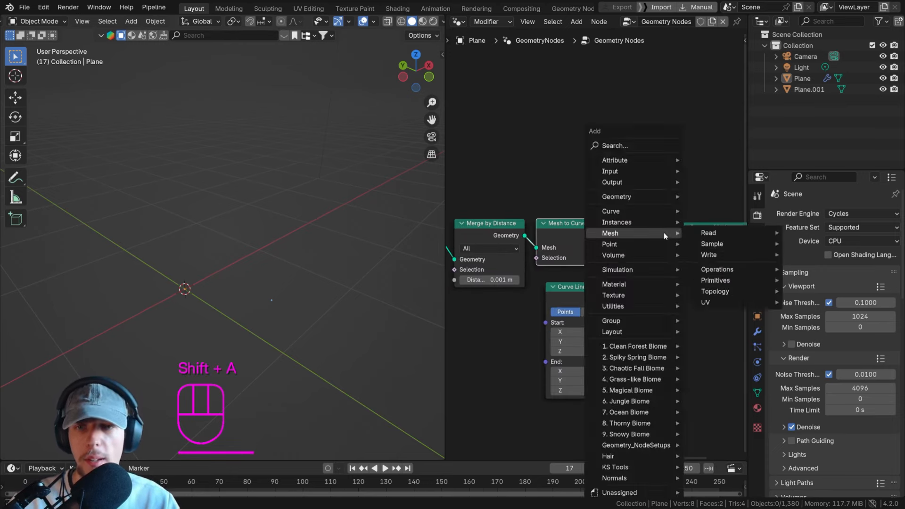
pyautogui.write('rte')
pyautogui.press('BackSpace')
pyautogui.press('BackSpace')
pyautogui.write('eal')
pyautogui.press('Return')
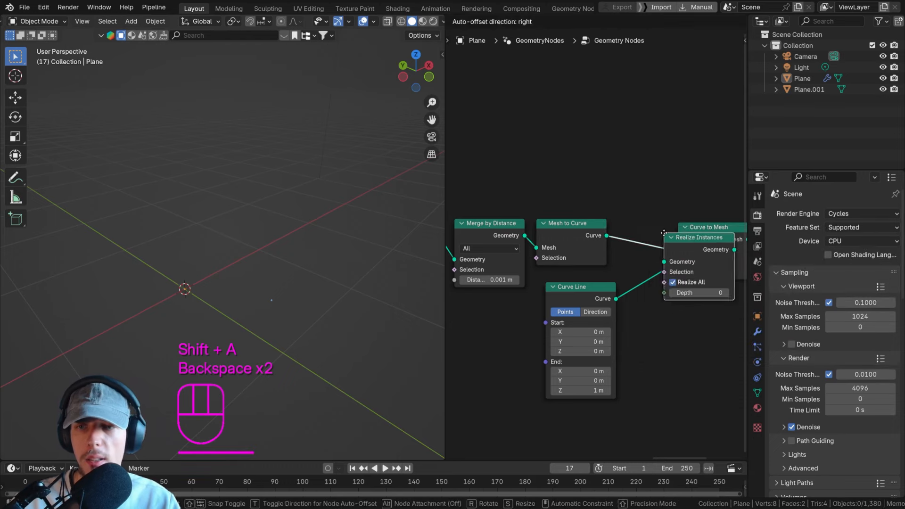
pyautogui.click(534, 119)
# Shift the nodes following Instance on Points further along to open a gap before the first Curve to Mesh.
pyautogui.moveTo(546, 142); pyautogui.dragTo(638, 142, button='middle')
pyautogui.scroll(-2, 639, 142)
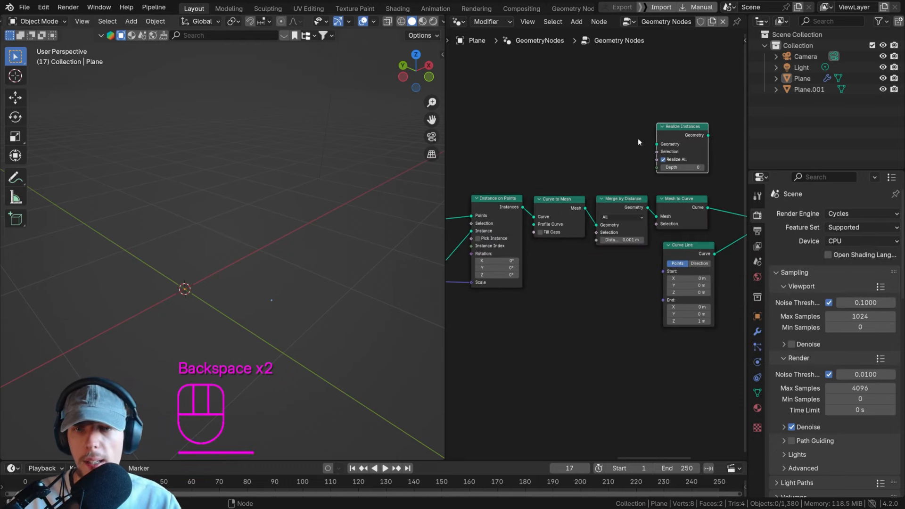
pyautogui.click(550, 203)
pyautogui.scroll(2, 633, 166)
pyautogui.press('g')
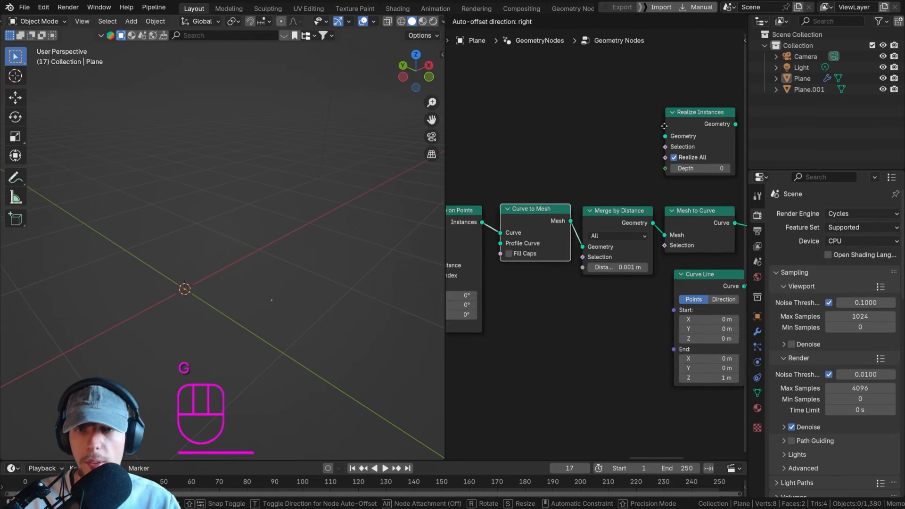
pyautogui.click(660, 127)
pyautogui.scroll(-3, 632, 154)
pyautogui.moveTo(547, 178); pyautogui.dragTo(667, 273)
pyautogui.press('g')
pyautogui.click(734, 273)
pyautogui.write('g')
pyautogui.press('Escape')
pyautogui.press('g')
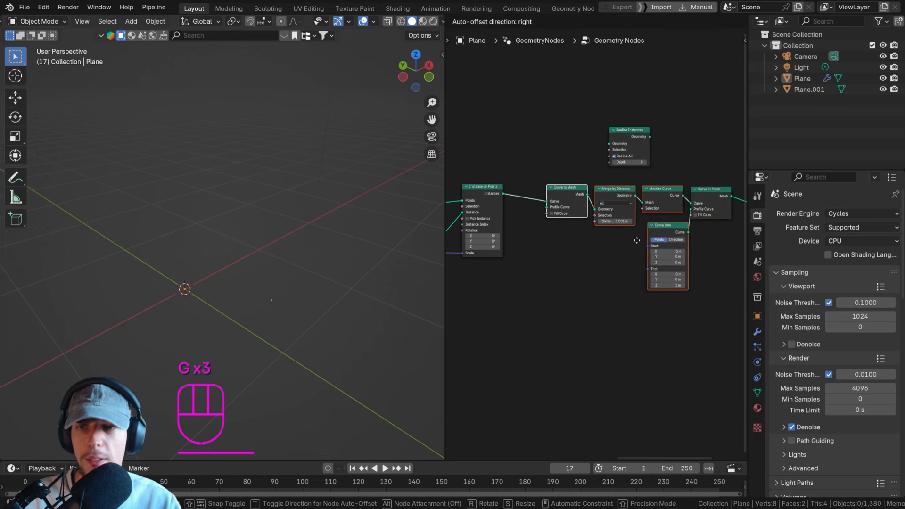
pyautogui.click(633, 239)
# Insert the Realize Instances node between Instance on Points and the first Curve to Mesh, and tidy the profile Curve Line's placement.
pyautogui.click(629, 134)
pyautogui.press('g')
pyautogui.click(568, 187)
pyautogui.moveTo(642, 226); pyautogui.dragTo(579, 218, button='middle')
pyautogui.moveTo(608, 218); pyautogui.dragTo(626, 217)
# Try a different End Z value on the profile Curve Line and undo the change.
pyautogui.moveTo(671, 219); pyautogui.dragTo(629, 217, button='middle')
pyautogui.scroll(5, 637, 221)
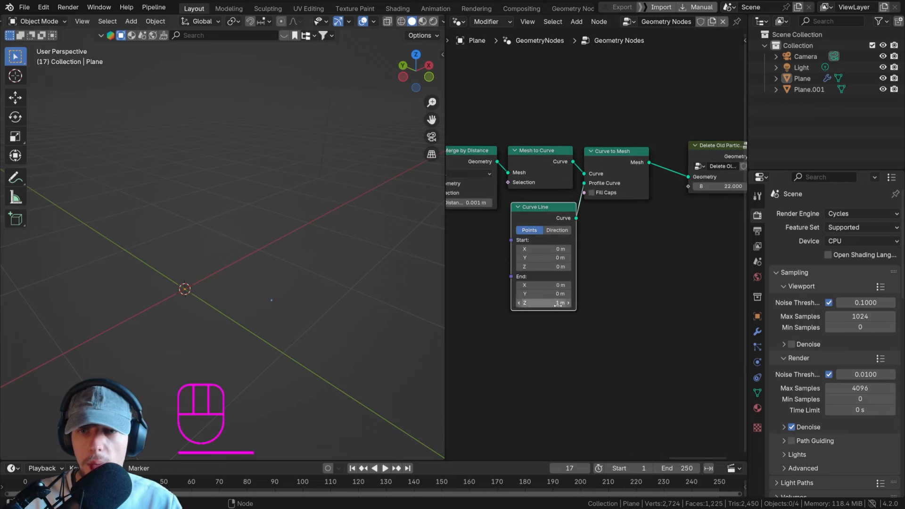
pyautogui.moveTo(547, 302)
pyautogui.mouseDown()
pyautogui.moveTo(523, 303)
pyautogui.moveTo(556, 305)
pyautogui.mouseUp()
pyautogui.hotkey('ctrl', 'z')
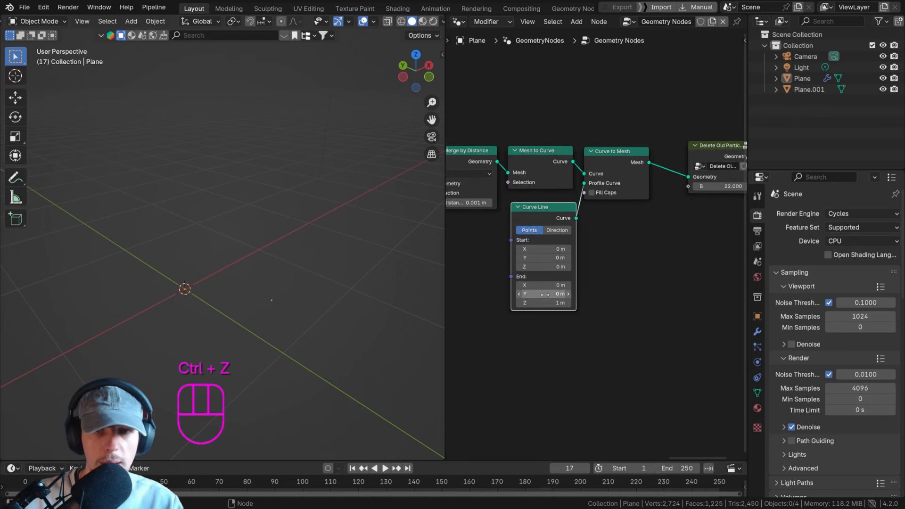
# Set the profile Curve Line's End point to X 0.015 m and Z 0 m.
pyautogui.hotkey('ctrl', 'z')
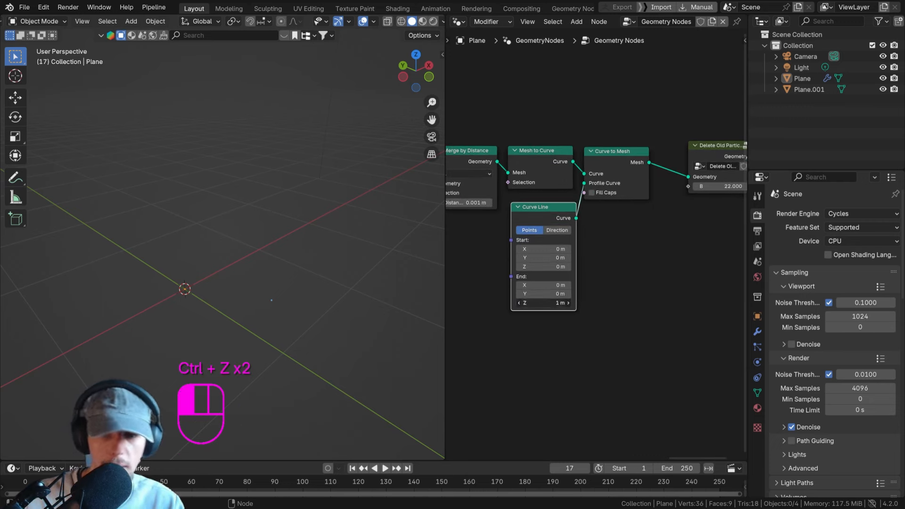
pyautogui.click(546, 285)
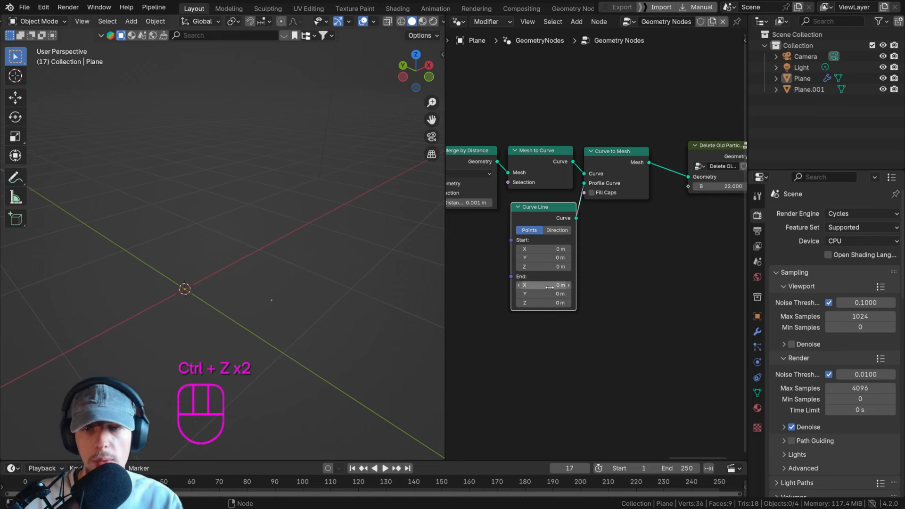
pyautogui.keyDown('shift'); pyautogui.moveTo(546, 284); pyautogui.dragTo(547, 284); pyautogui.keyUp('shift')
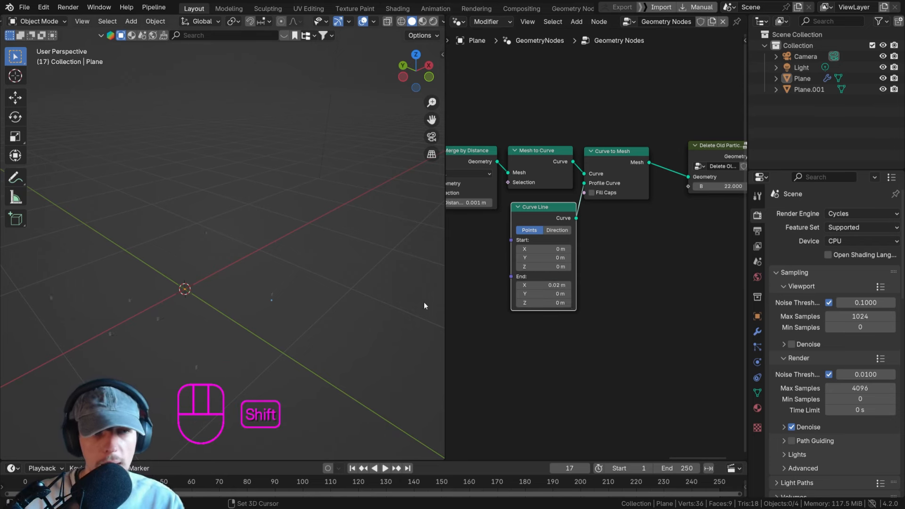
pyautogui.scroll(4, 321, 302)
pyautogui.moveTo(308, 304); pyautogui.dragTo(292, 282, button='middle')
pyautogui.keyDown('shift'); pyautogui.moveTo(291, 278); pyautogui.dragTo(329, 284, button='middle'); pyautogui.keyUp('shift')
pyautogui.scroll(3, 490, 280)
pyautogui.click(552, 281)
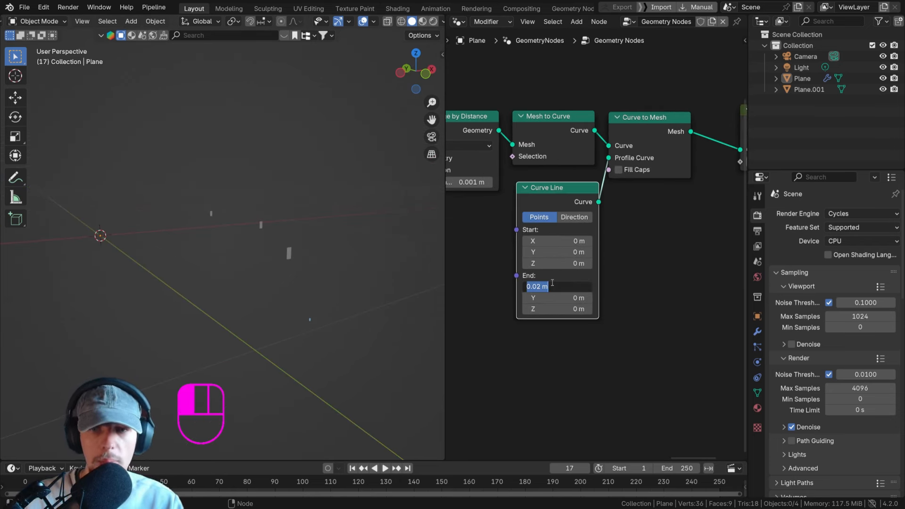
pyautogui.write('.015')
pyautogui.press('Return')
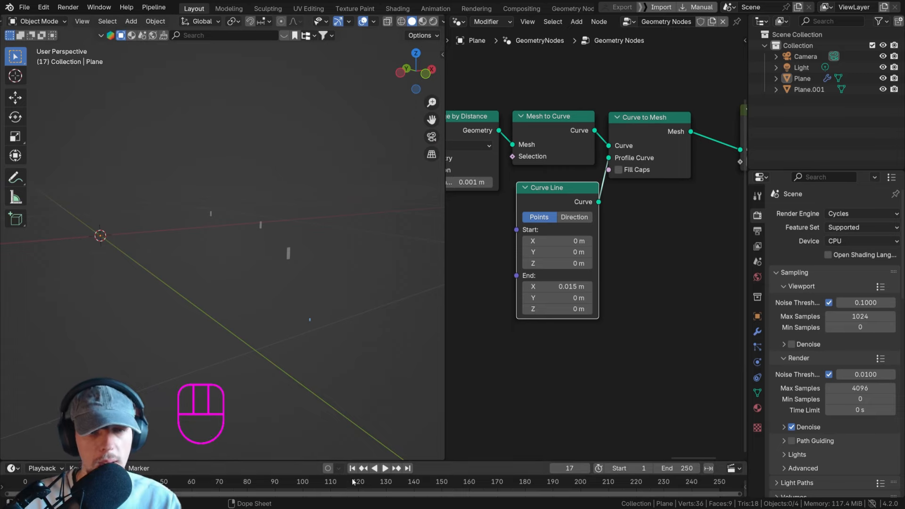
# Save the file and play the animation to check the falling ribbons, returning to the first frame.
pyautogui.press('space')
pyautogui.press('space')
pyautogui.moveTo(352, 287); pyautogui.dragTo(295, 236, button='middle')
pyautogui.hotkey('ctrl', 's')
pyautogui.press('space')
pyautogui.press('space')
pyautogui.scroll(-5, 335, 270)
pyautogui.press('space')
pyautogui.press('space')
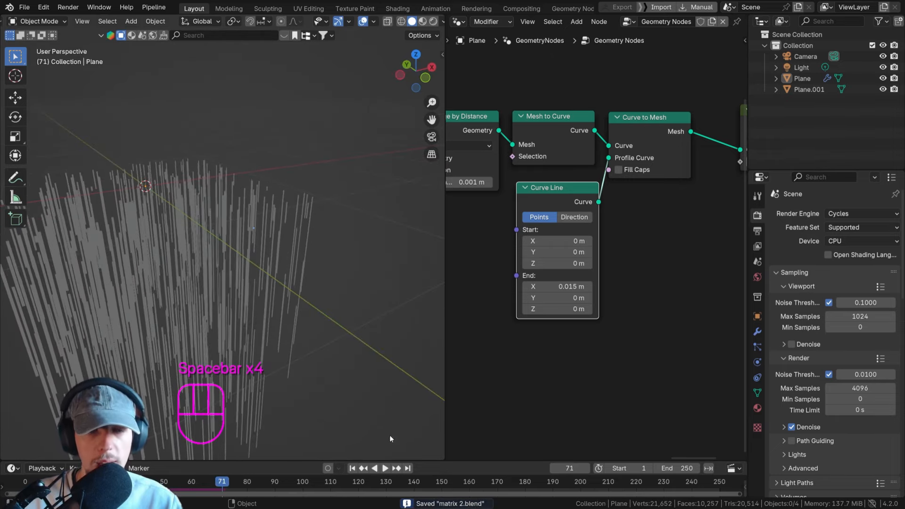
pyautogui.click(352, 468)
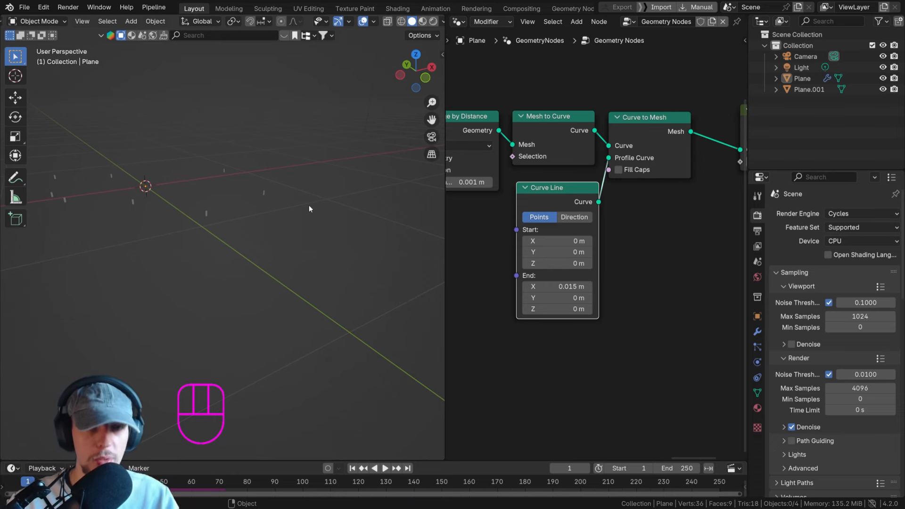
# Split the geometry node area horizontally and switch the upper part to the Shader Editor.
pyautogui.keyDown('shift'); pyautogui.moveTo(306, 204); pyautogui.dragTo(187, 252, button='middle'); pyautogui.keyUp('shift')
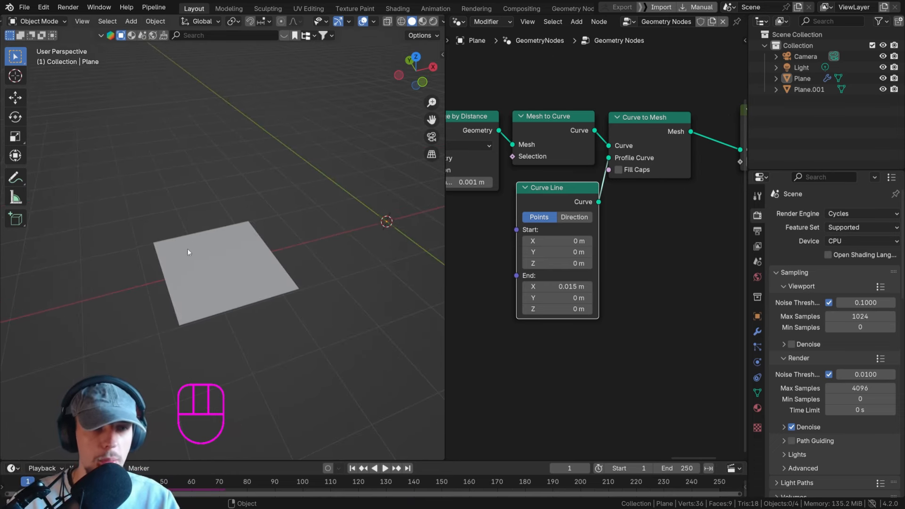
pyautogui.keyDown('shift'); pyautogui.moveTo(346, 232); pyautogui.dragTo(327, 255, button='middle'); pyautogui.keyUp('shift')
pyautogui.scroll(4, 272, 222)
pyautogui.moveTo(247, 251); pyautogui.dragTo(220, 271, button='middle')
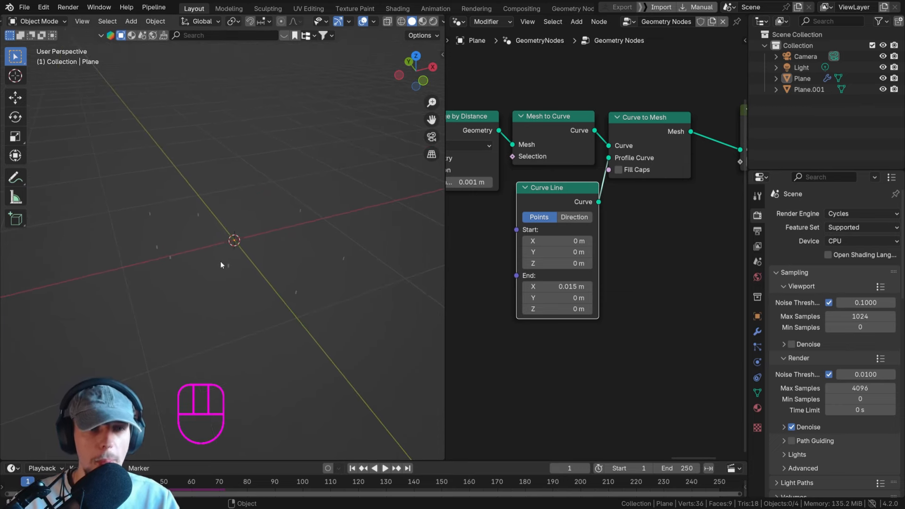
pyautogui.scroll(3, 220, 261)
pyautogui.moveTo(447, 18); pyautogui.dragTo(458, 207)
pyautogui.click(458, 21)
pyautogui.click(488, 121)
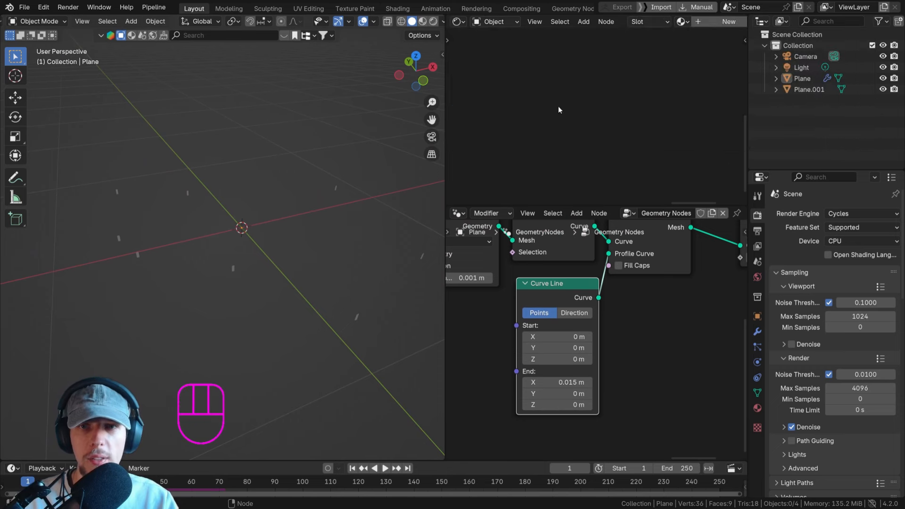
# Create a new material on the Plane and name it CODE.
pyautogui.click(697, 23)
pyautogui.click(757, 408)
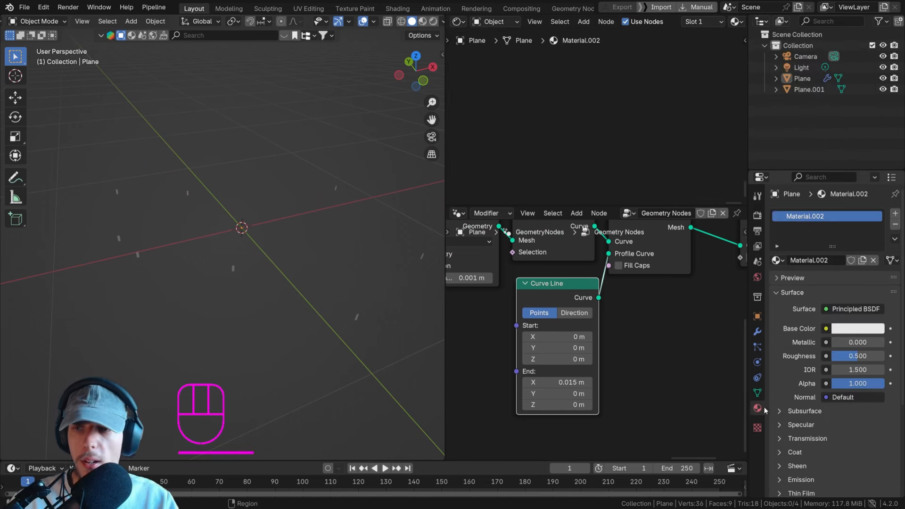
pyautogui.click(812, 220)
pyautogui.write('CODE')
pyautogui.press('Return')
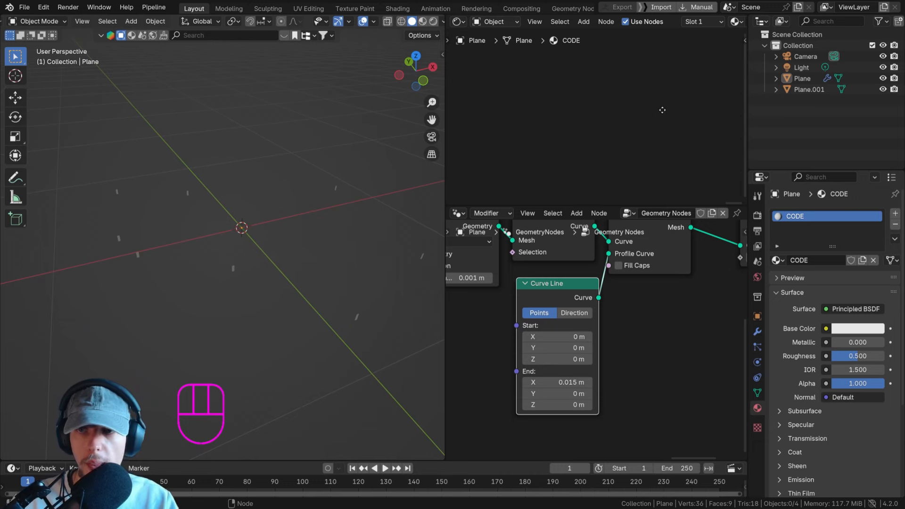
# Replace the CODE material's Principled BSDF with an Emission shader linked to the Material Output's Surface.
pyautogui.press('Home')
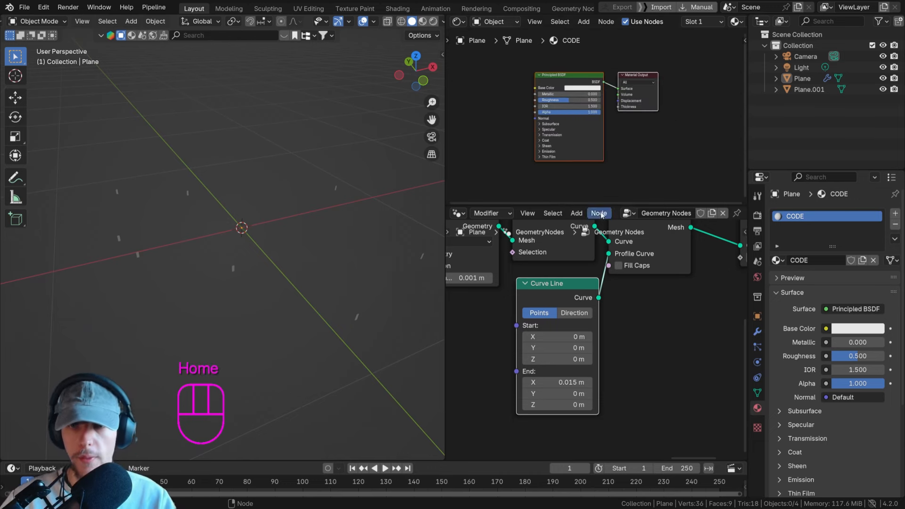
pyautogui.moveTo(602, 206); pyautogui.dragTo(601, 274)
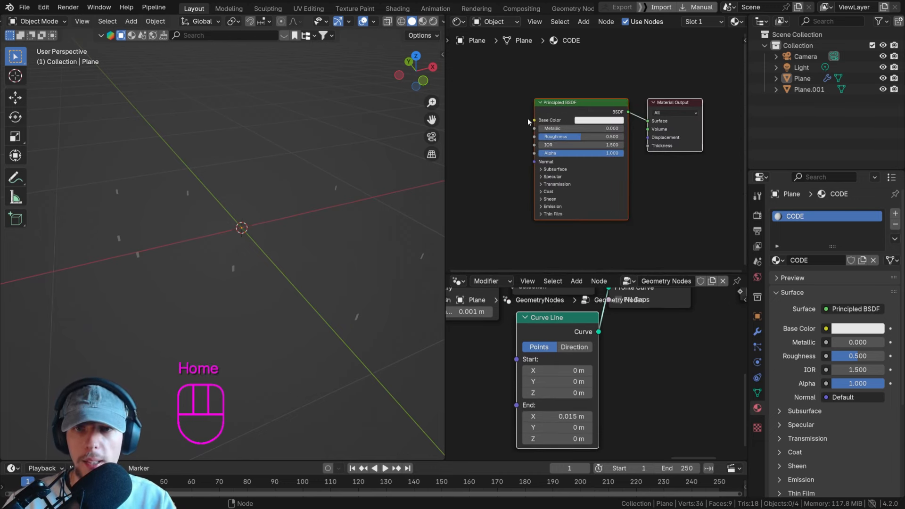
pyautogui.moveTo(527, 121); pyautogui.dragTo(569, 163)
pyautogui.hotkey('ctrl', 'x')
pyautogui.hotkey('shift', 'a')
pyautogui.write('em')
pyautogui.press('Return')
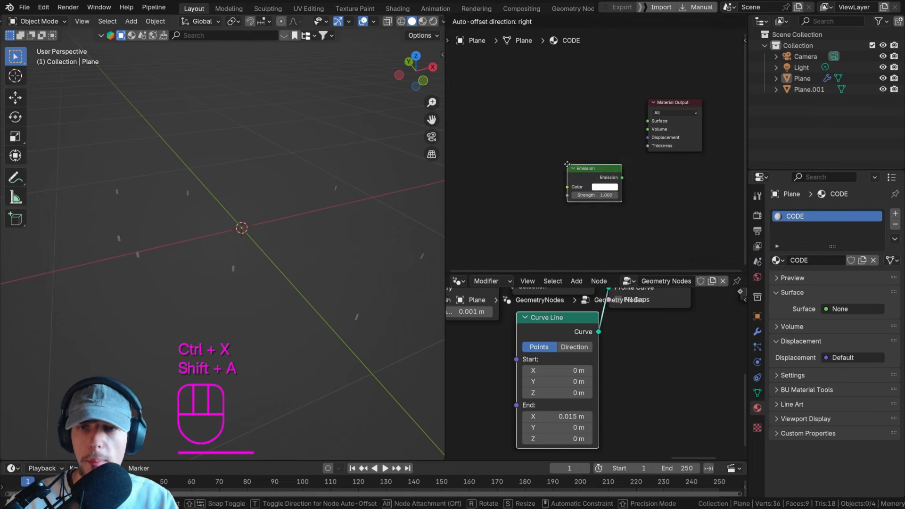
pyautogui.click(562, 116)
pyautogui.moveTo(616, 129); pyautogui.dragTo(648, 121)
# Add an Image Texture node feeding the Emission Color and assign MATRIX TEXT.png to it.
pyautogui.moveTo(652, 120); pyautogui.dragTo(716, 154, button='middle')
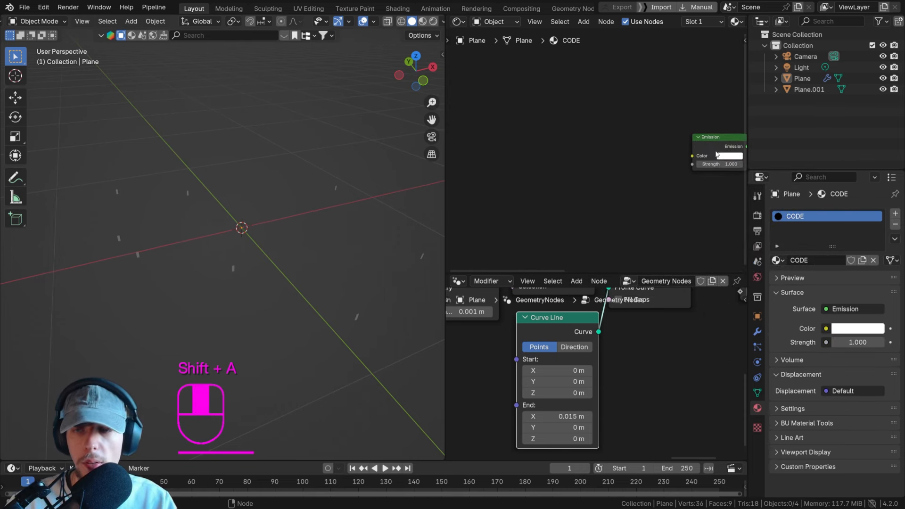
pyautogui.moveTo(692, 156); pyautogui.dragTo(485, 159)
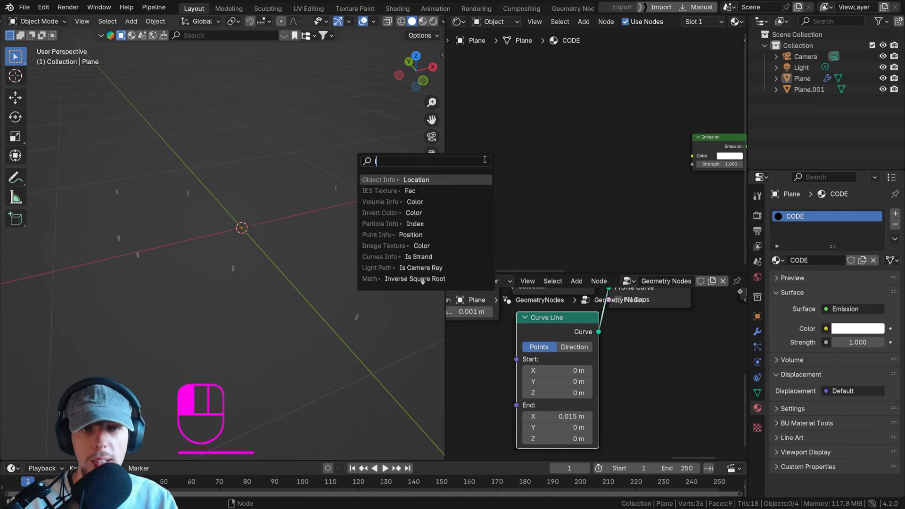
pyautogui.write('image')
pyautogui.press('Return')
pyautogui.click(565, 138)
pyautogui.click(521, 148)
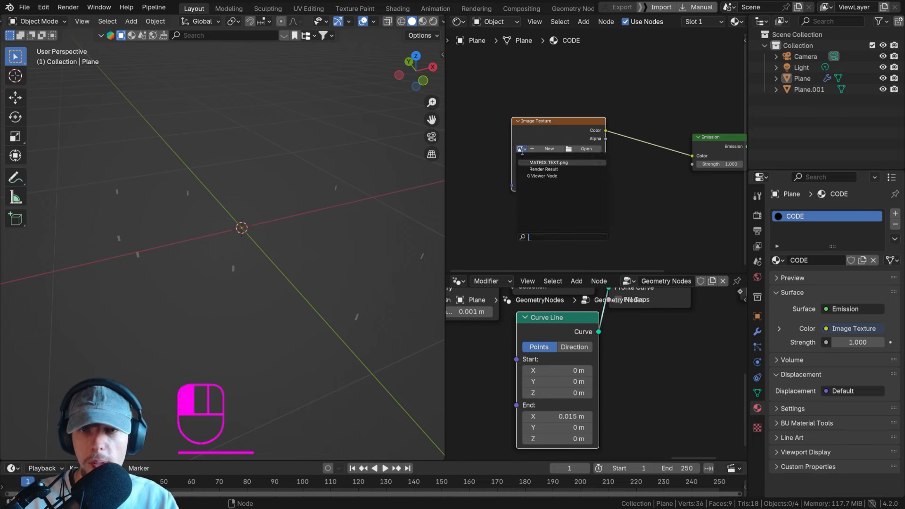
pyautogui.click(547, 162)
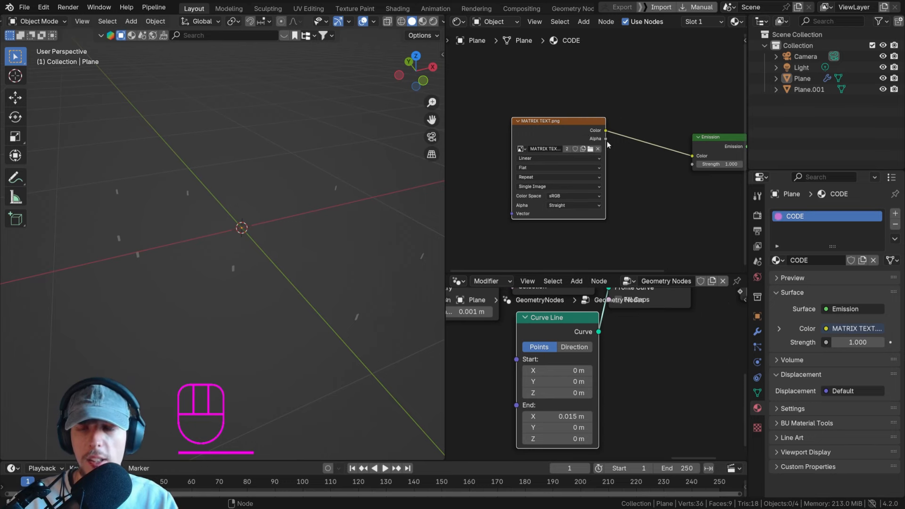
# Rearrange the shader nodes for space and insert a Mix Shader between Emission and Material Output.
pyautogui.press('g')
pyautogui.click(542, 164)
pyautogui.moveTo(625, 151); pyautogui.dragTo(618, 153)
pyautogui.click(618, 138)
pyautogui.hotkey('shift', 'a')
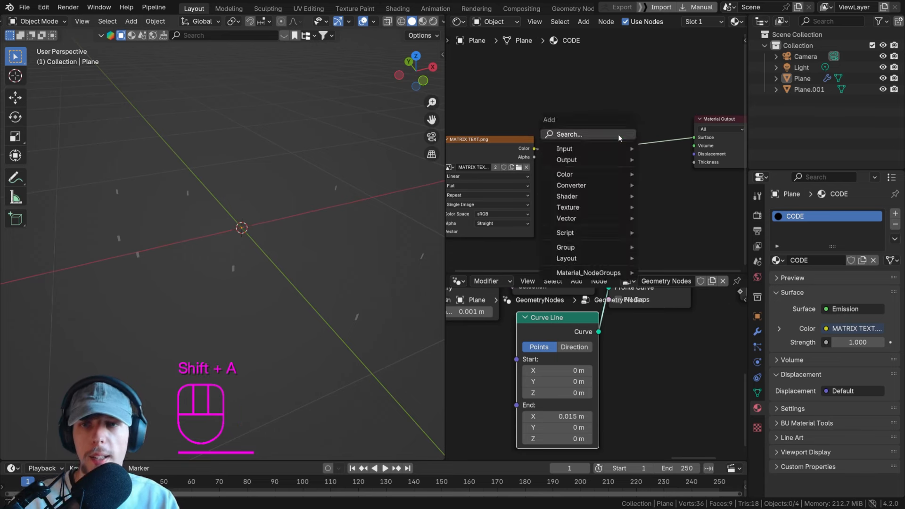
pyautogui.write('mix sha')
pyautogui.press('Return')
pyautogui.click(630, 151)
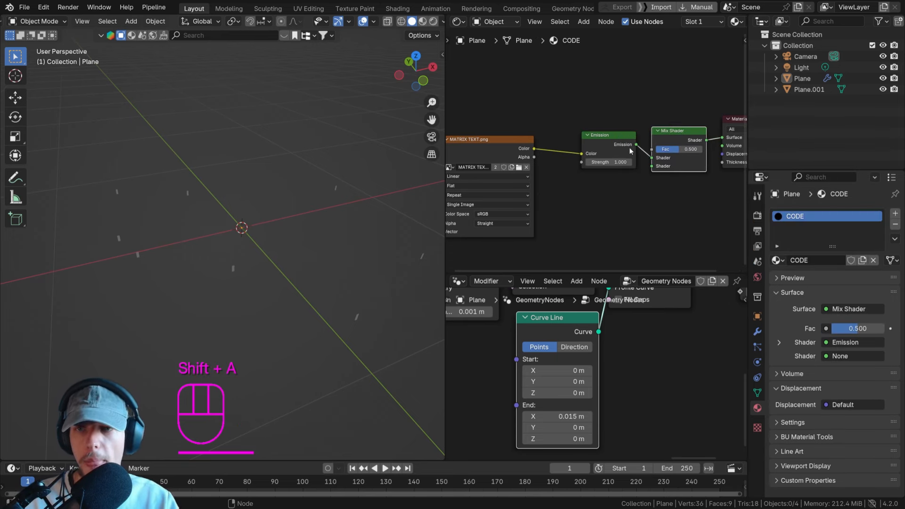
# Drive the Mix Shader's Fac with the image's Alpha and add a Transparent BSDF to blend with the Emission.
pyautogui.moveTo(534, 157); pyautogui.dragTo(594, 166)
pyautogui.hotkey('shift', 'a')
pyautogui.write('transp')
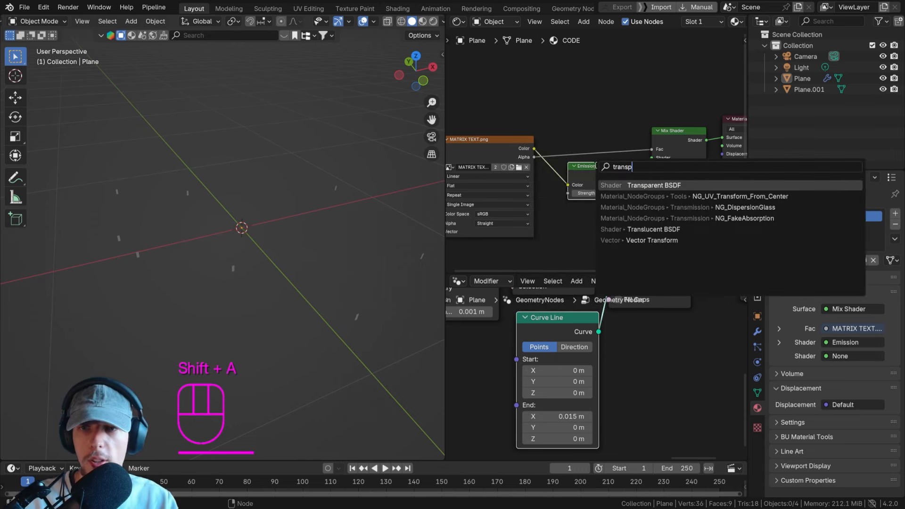
pyautogui.press('Return')
pyautogui.click(573, 113)
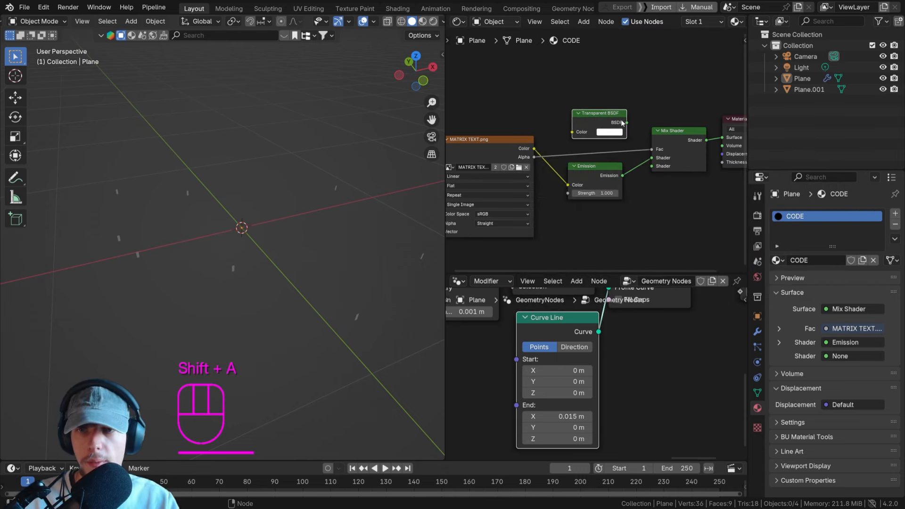
pyautogui.moveTo(623, 123); pyautogui.dragTo(651, 166)
pyautogui.scroll(2, 648, 167)
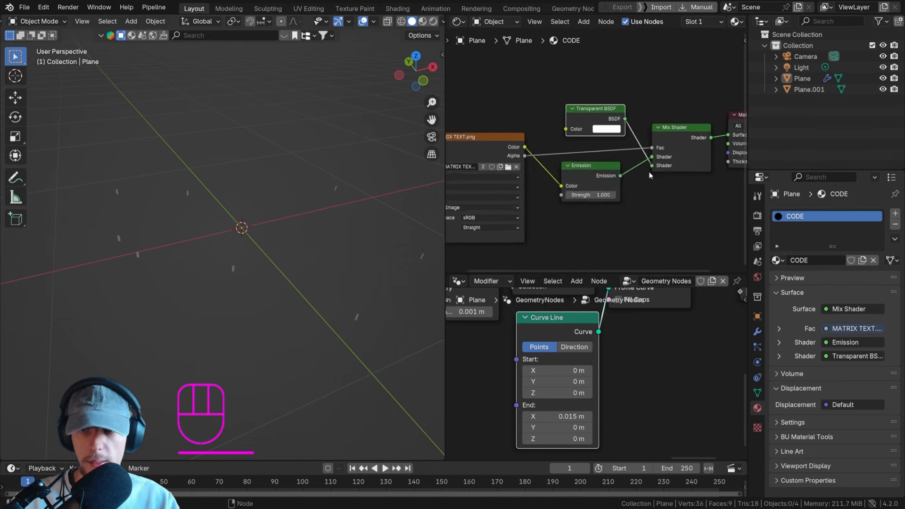
pyautogui.hotkey('ctrl', 'z')
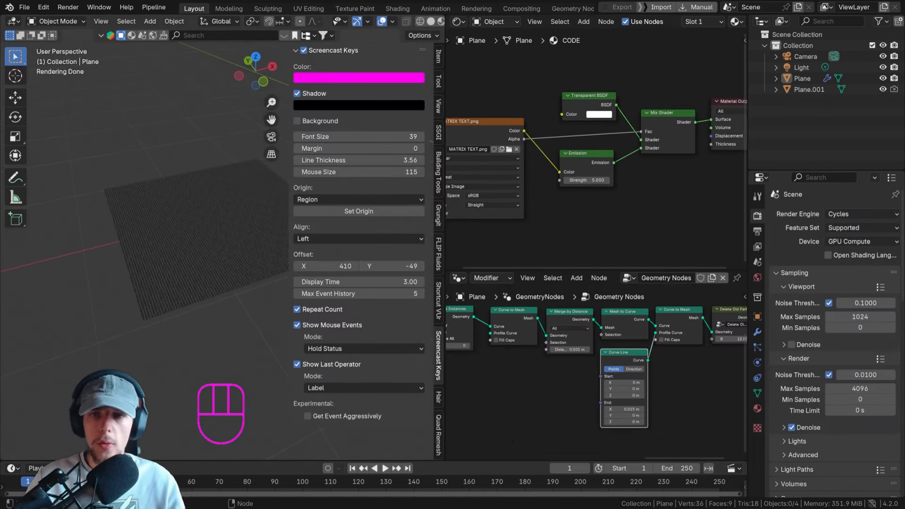
# Cut the link from the image's Color output to the Emission Color so the Emission uses its own green.
pyautogui.scroll(3, 584, 148)
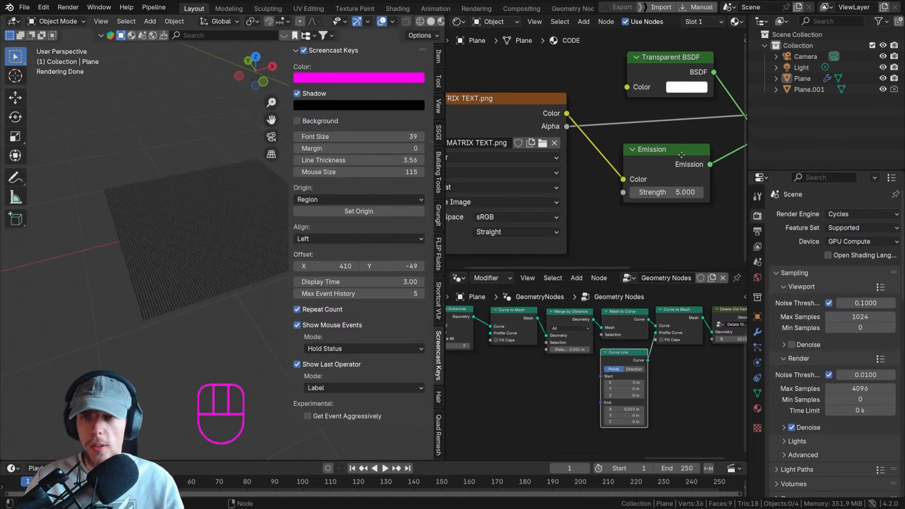
pyautogui.moveTo(629, 165); pyautogui.dragTo(599, 163, button='middle')
pyautogui.scroll(3, 558, 157)
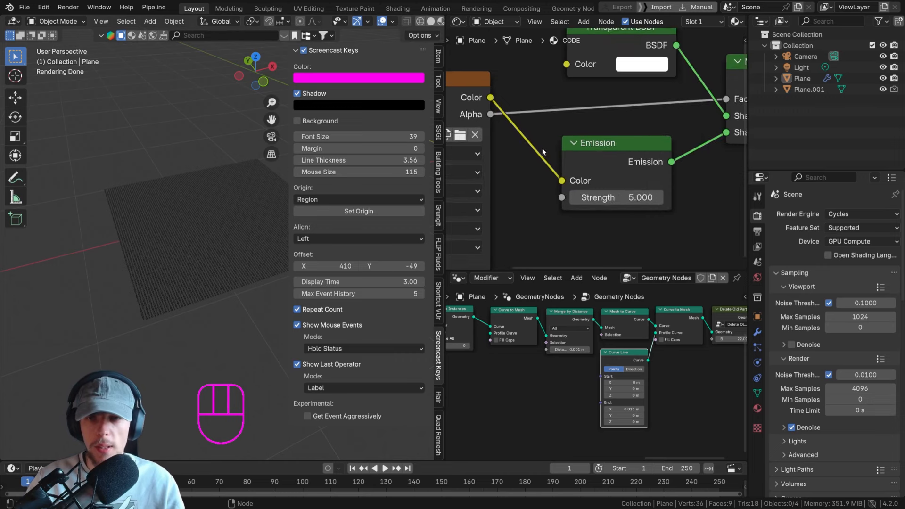
pyautogui.keyDown('ctrl'); pyautogui.moveTo(545, 130); pyautogui.dragTo(517, 154, button='right'); pyautogui.keyUp('ctrl')
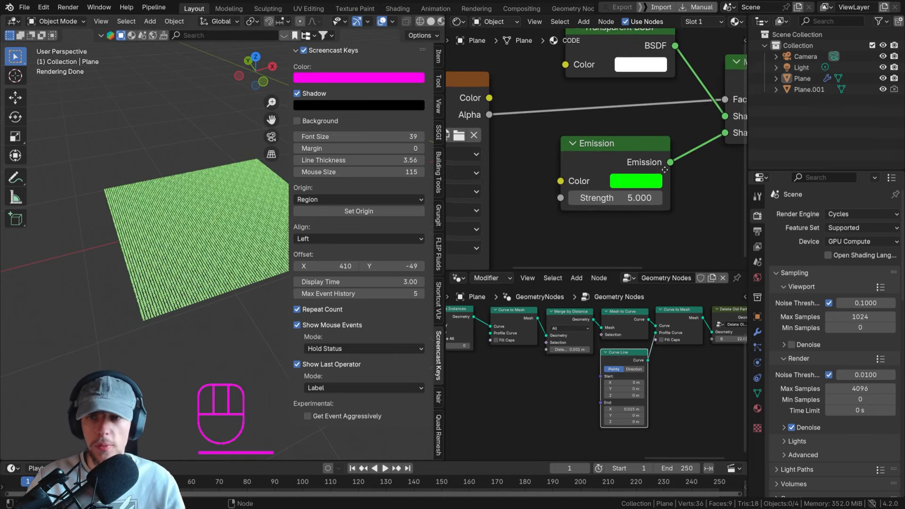
pyautogui.scroll(-2, 584, 94)
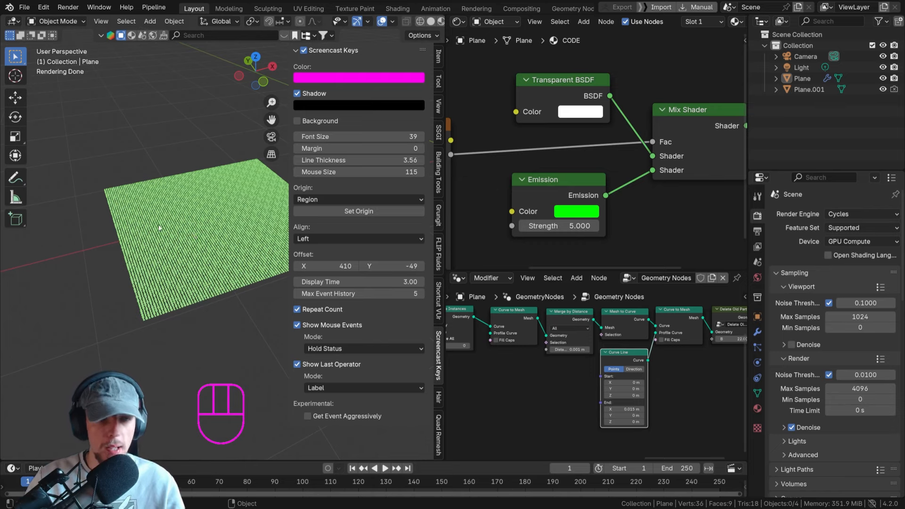
# Hide the flat text plane Plane.001 and select the Plane that carries the ribbon geometry.
pyautogui.moveTo(159, 228); pyautogui.dragTo(117, 228, button='middle')
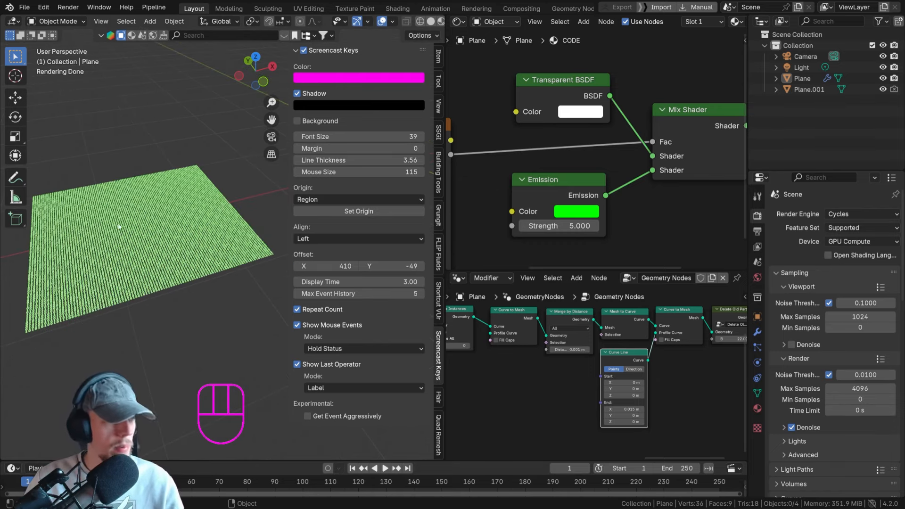
pyautogui.click(148, 217)
pyautogui.press('h')
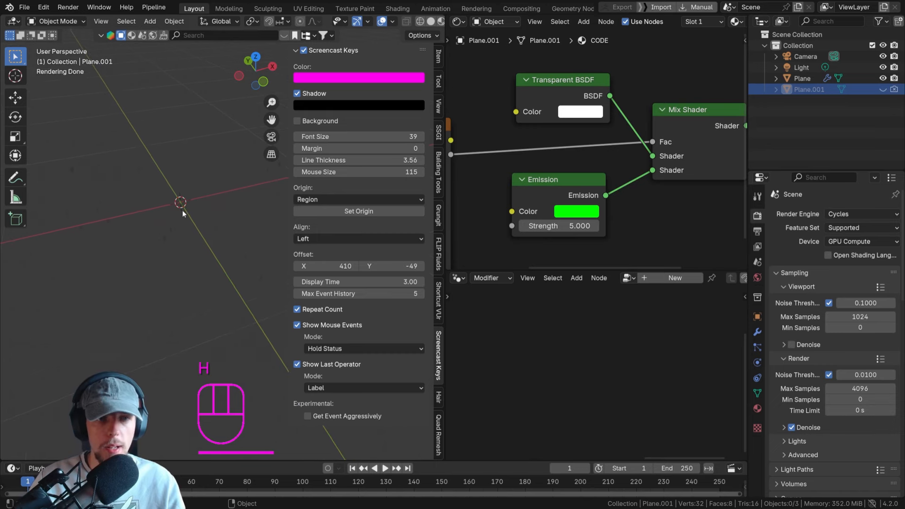
pyautogui.click(168, 234)
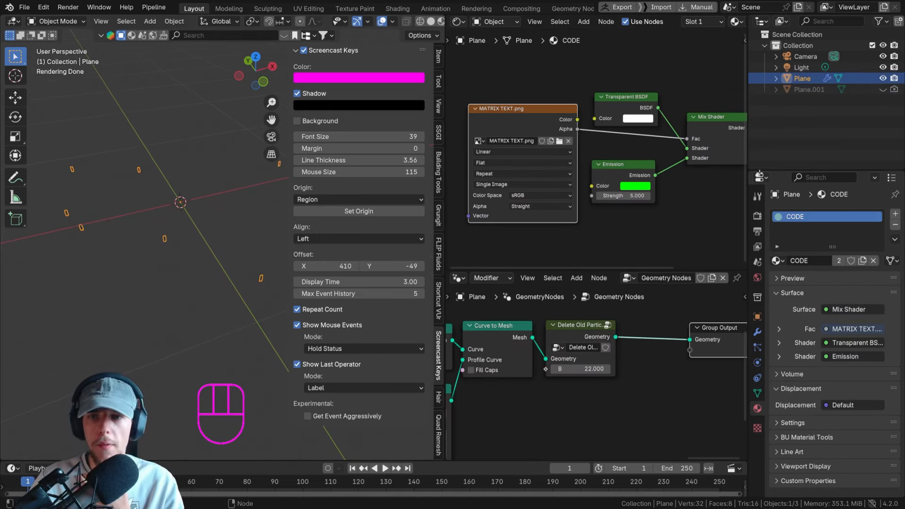
# Insert a Set Material node between Delete Old Particles and Group Output and assign it the CODE material.
pyautogui.scroll(-6, 673, 344)
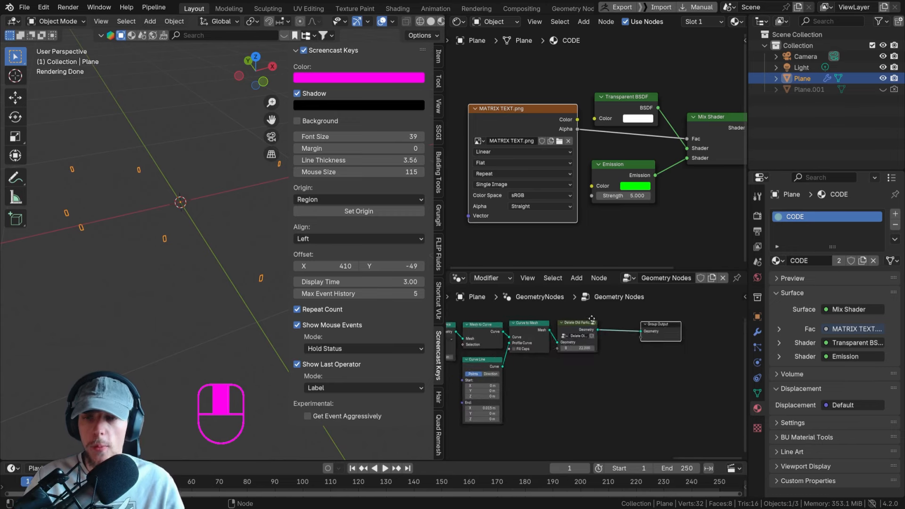
pyautogui.scroll(6, 661, 328)
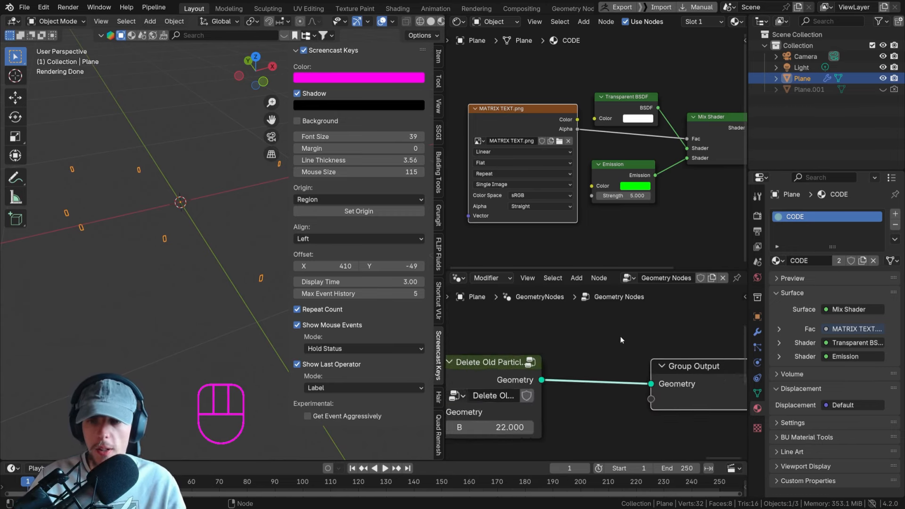
pyautogui.hotkey('shift', 'a')
pyautogui.moveTo(618, 326)
pyautogui.write('set mat')
pyautogui.press('Return')
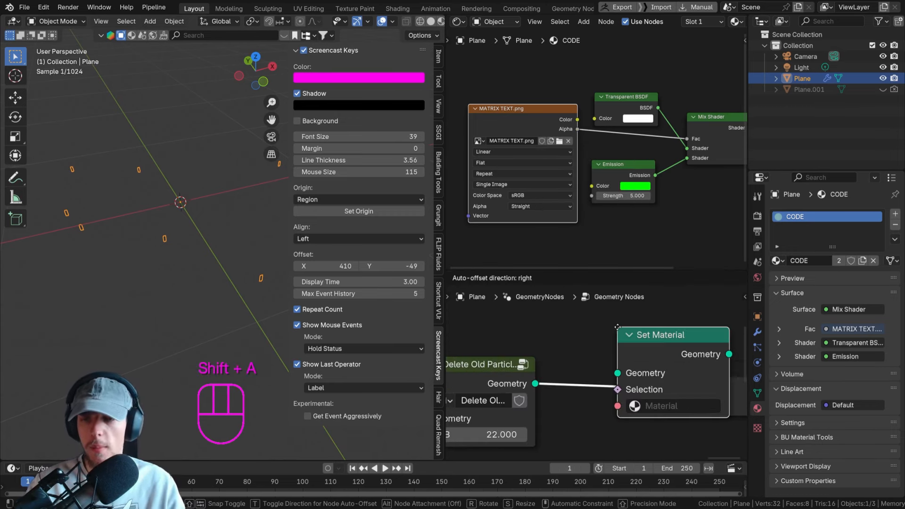
pyautogui.click(618, 411)
pyautogui.click(617, 411)
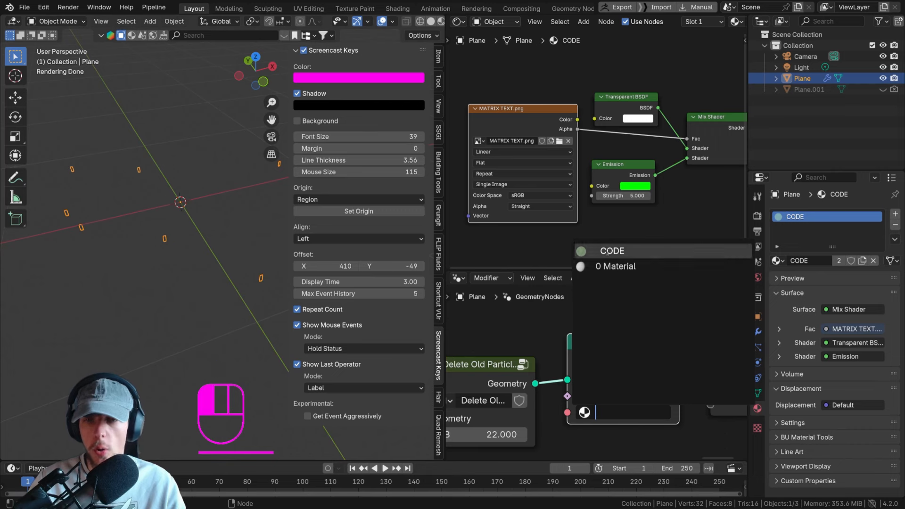
pyautogui.click(601, 309)
# Hide the 3D viewport's sidebar, frame the ribbons, and move the Set Material node slightly lower.
pyautogui.moveTo(176, 262); pyautogui.dragTo(190, 215, button='middle')
pyautogui.moveTo(420, 25); pyautogui.dragTo(379, 24, button='middle')
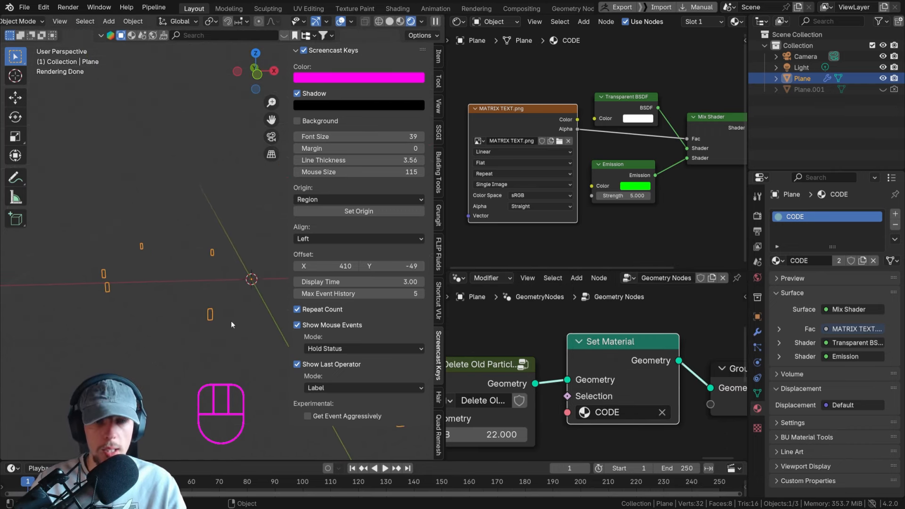
pyautogui.press('KP_Decimal')
pyautogui.keyDown('shift'); pyautogui.moveTo(231, 320); pyautogui.dragTo(213, 286, button='middle'); pyautogui.keyUp('shift')
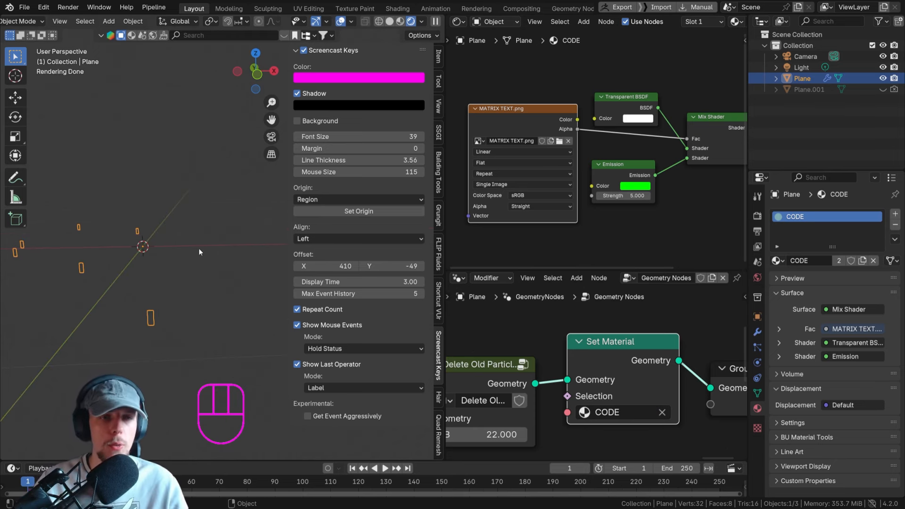
pyautogui.press('n')
pyautogui.keyDown('shift'); pyautogui.moveTo(214, 227); pyautogui.dragTo(248, 245, button='middle'); pyautogui.keyUp('shift')
pyautogui.moveTo(606, 369); pyautogui.dragTo(603, 383)
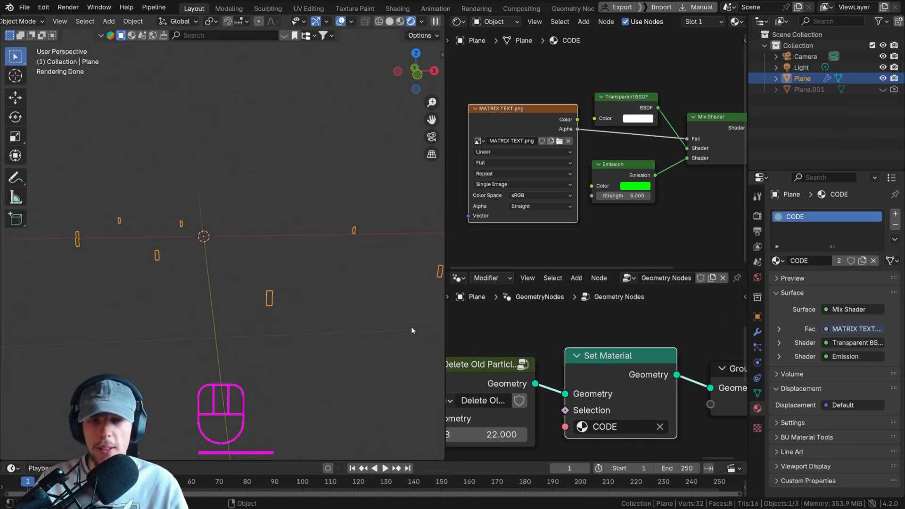
# Switch the Shader Editor to an Image Editor and annotate its UV grid with an X below and a Y beside it.
pyautogui.click(457, 21)
pyautogui.click(483, 78)
pyautogui.scroll(3, 564, 134)
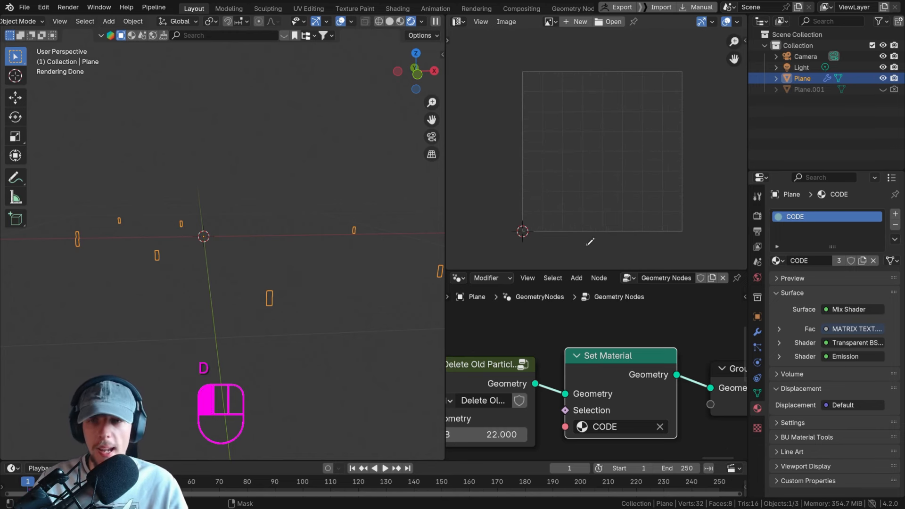
pyautogui.moveTo(589, 241); pyautogui.dragTo(590, 260)
pyautogui.moveTo(479, 106); pyautogui.dragTo(492, 174)
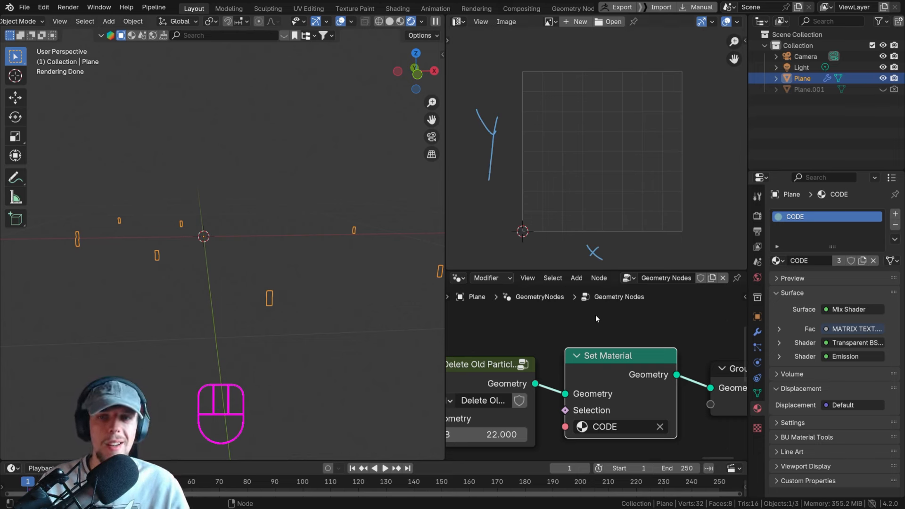
# Enlarge the Geometry Nodes editor and examine the Mesh to Curve, Curve Line and Curve to Mesh nodes.
pyautogui.moveTo(596, 269); pyautogui.dragTo(596, 247)
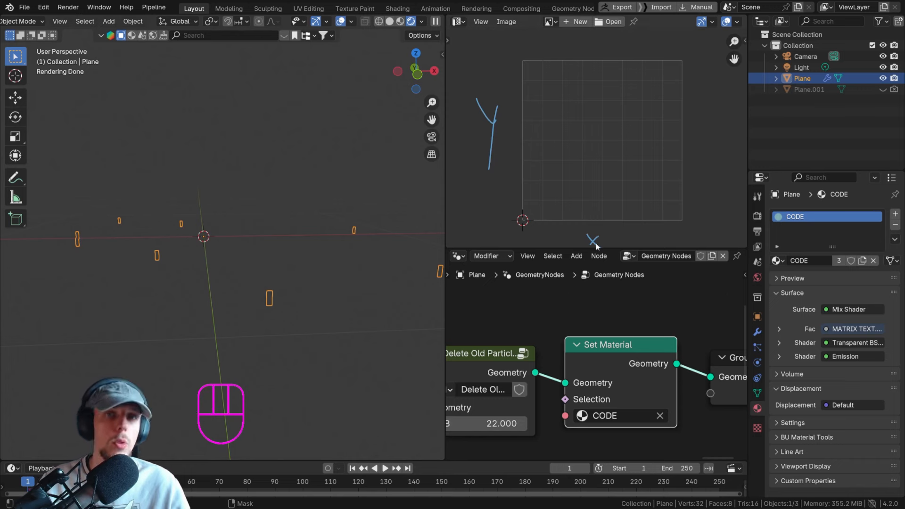
pyautogui.keyDown('shift'); pyautogui.moveTo(599, 190); pyautogui.dragTo(596, 169, button='middle'); pyautogui.keyUp('shift')
pyautogui.scroll(-4, 598, 365)
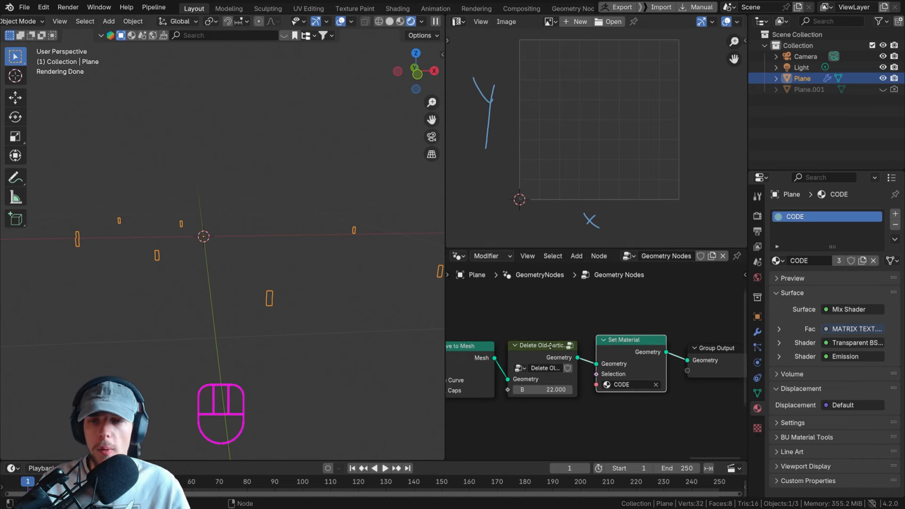
pyautogui.scroll(3, 598, 361)
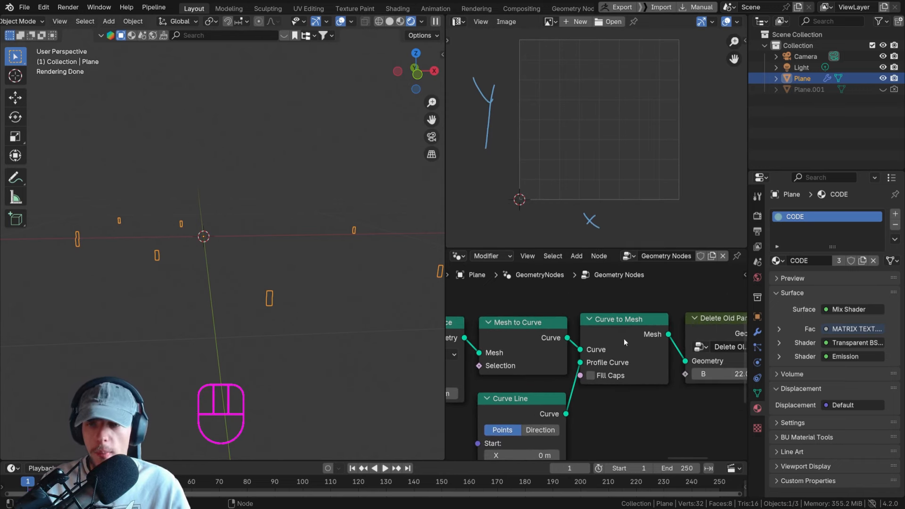
pyautogui.moveTo(608, 325); pyautogui.dragTo(616, 340, button='middle')
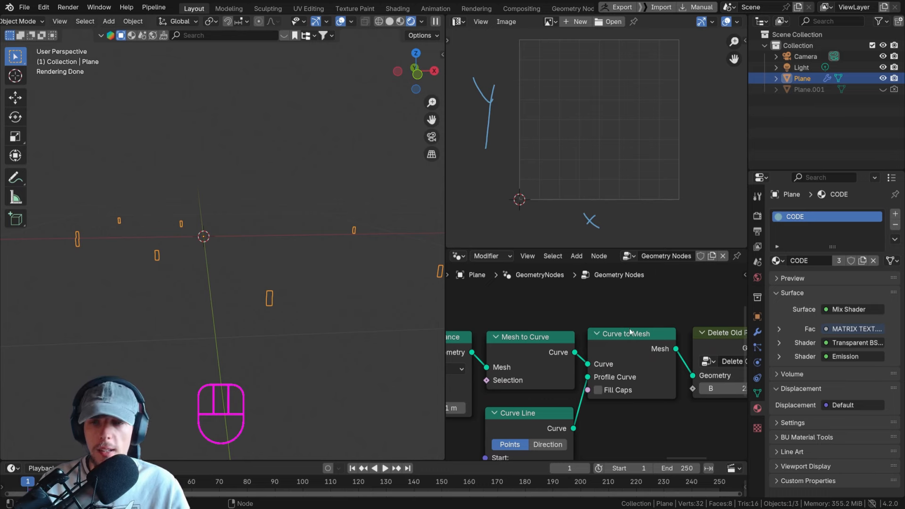
pyautogui.moveTo(499, 425); pyautogui.dragTo(535, 361, button='middle')
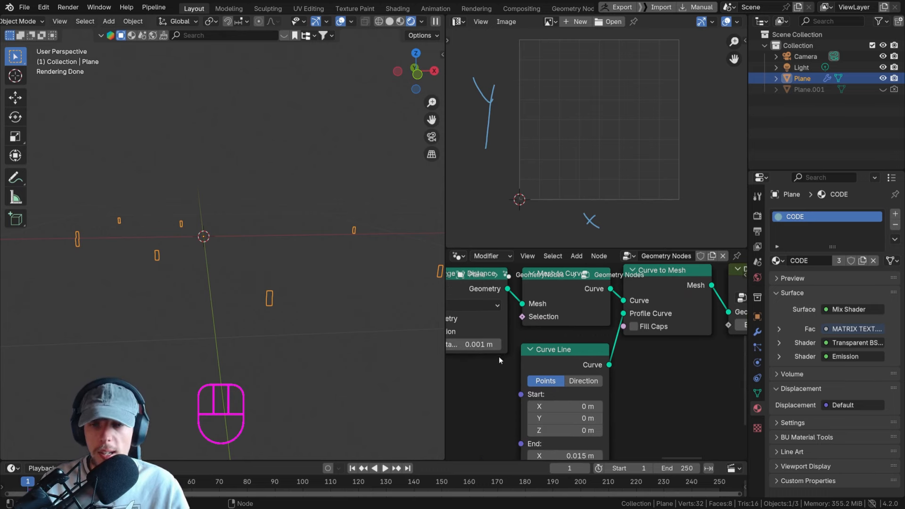
# Frame one ribbon in the 3D viewport and annotate its width with a line underneath labelled X.
pyautogui.moveTo(289, 297); pyautogui.dragTo(302, 255, button='middle')
pyautogui.scroll(5, 354, 209)
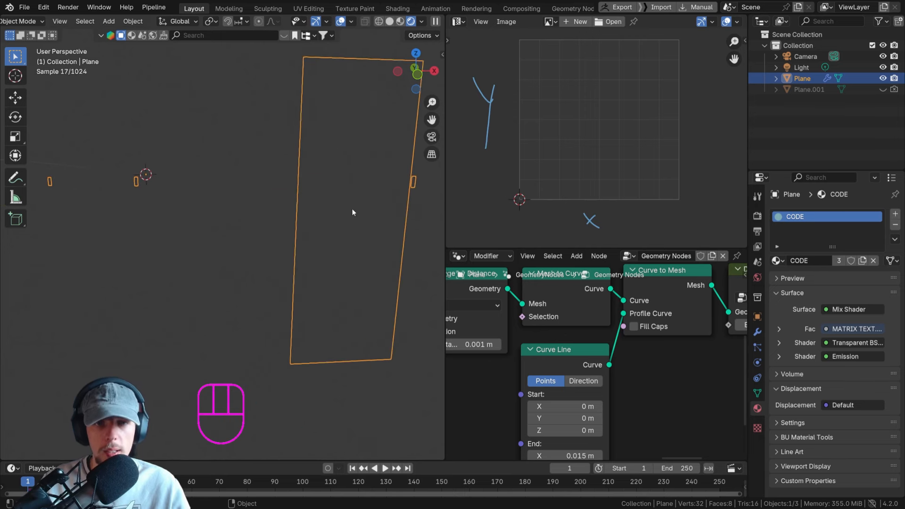
pyautogui.keyDown('shift'); pyautogui.moveTo(352, 213); pyautogui.dragTo(250, 283, button='middle'); pyautogui.keyUp('shift')
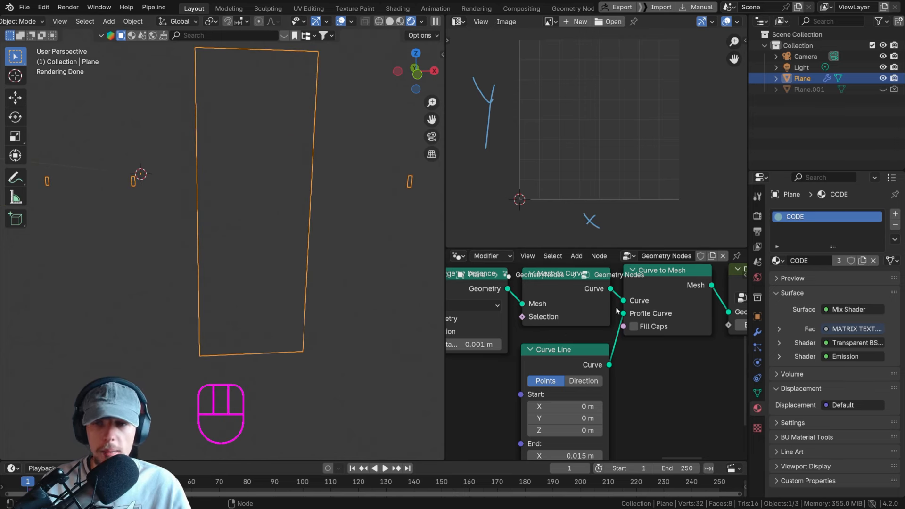
pyautogui.moveTo(561, 294); pyautogui.dragTo(563, 335, button='middle')
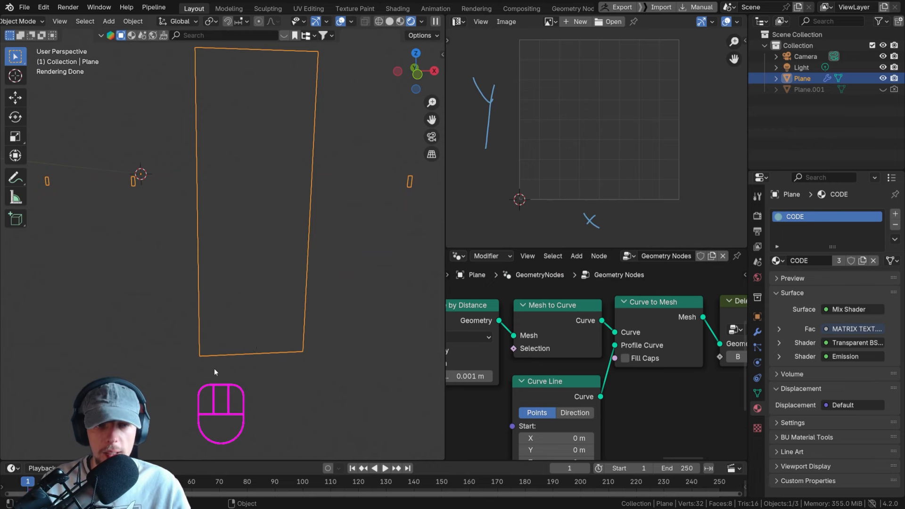
pyautogui.moveTo(222, 369); pyautogui.dragTo(311, 369)
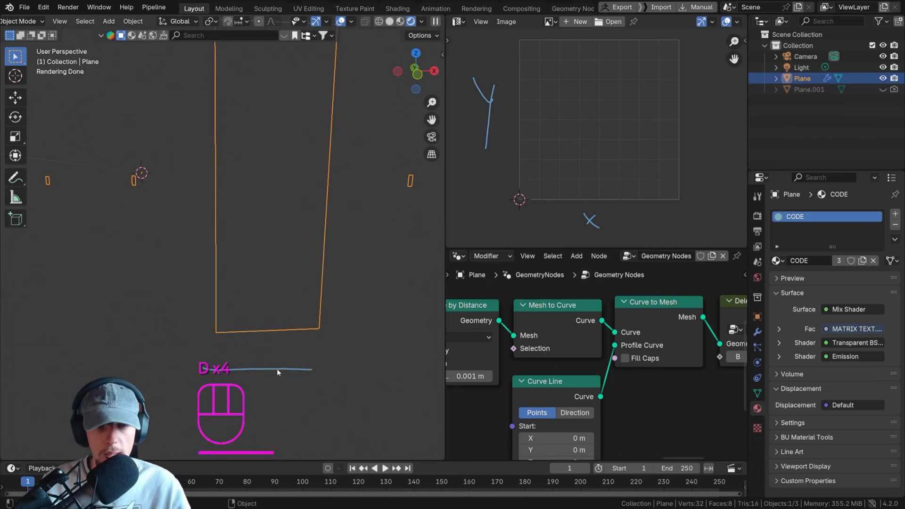
pyautogui.keyDown('shift'); pyautogui.moveTo(277, 369); pyautogui.dragTo(267, 381, button='middle'); pyautogui.keyUp('shift')
pyautogui.moveTo(260, 381); pyautogui.dragTo(270, 395)
pyautogui.moveTo(253, 400); pyautogui.dragTo(271, 384)
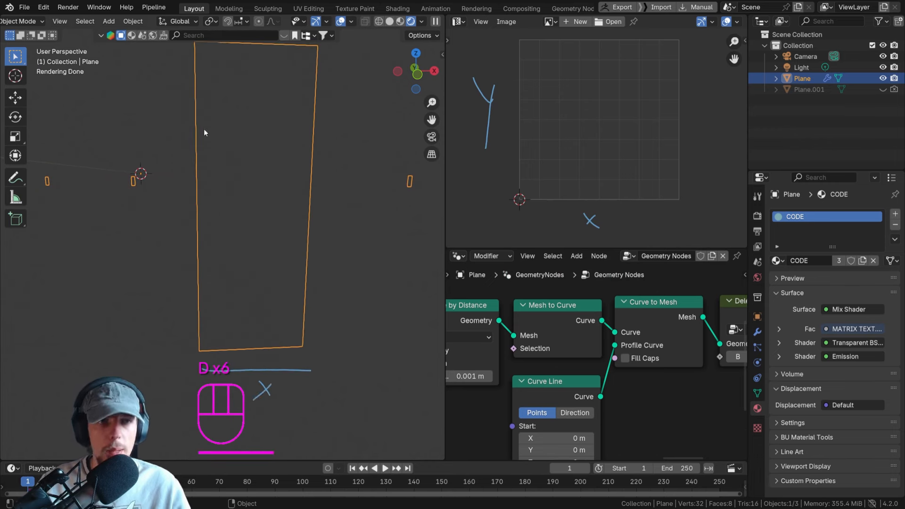
# Annotate the ribbon's height with a double-headed arrow alongside it labelled Y.
pyautogui.keyDown('shift'); pyautogui.moveTo(203, 129); pyautogui.dragTo(197, 221, button='middle'); pyautogui.keyUp('shift')
pyautogui.press('d')
pyautogui.moveTo(177, 240); pyautogui.dragTo(175, 61)
pyautogui.moveTo(174, 363); pyautogui.dragTo(189, 351)
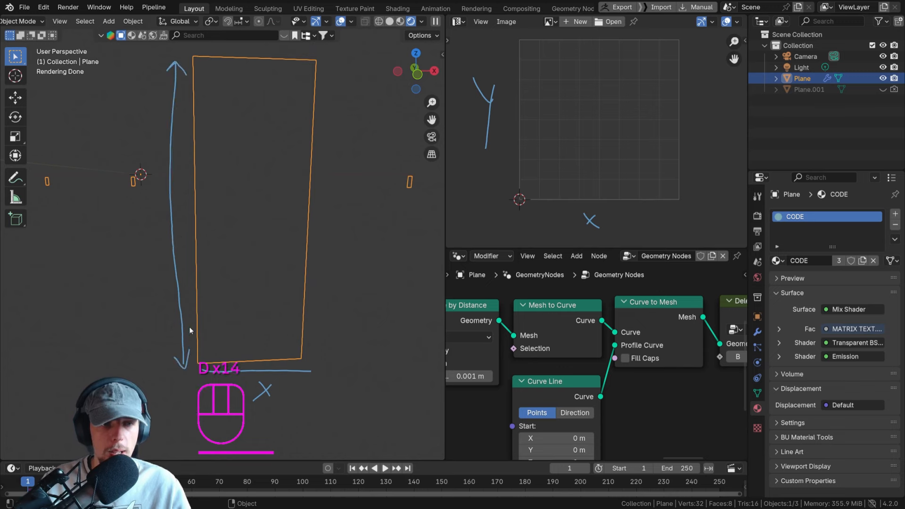
pyautogui.moveTo(124, 173); pyautogui.dragTo(136, 244)
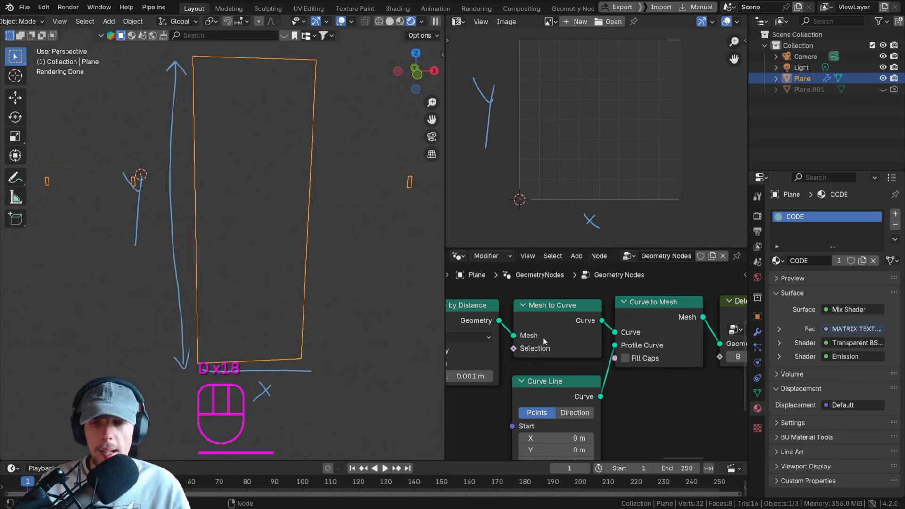
# Preview the Mesh to Curve output with a Viewer, undo the preview, and examine the Curve Line's Start and End coordinates.
pyautogui.keyDown('ctrl'); pyautogui.keyDown('shift'); pyautogui.click(555, 311); pyautogui.keyUp('shift'); pyautogui.keyUp('ctrl')
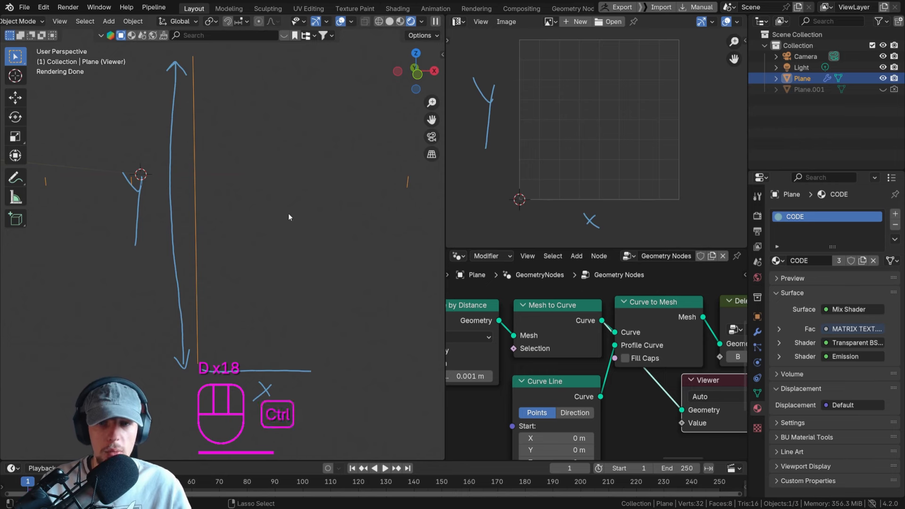
pyautogui.hotkey('ctrl', 'z')
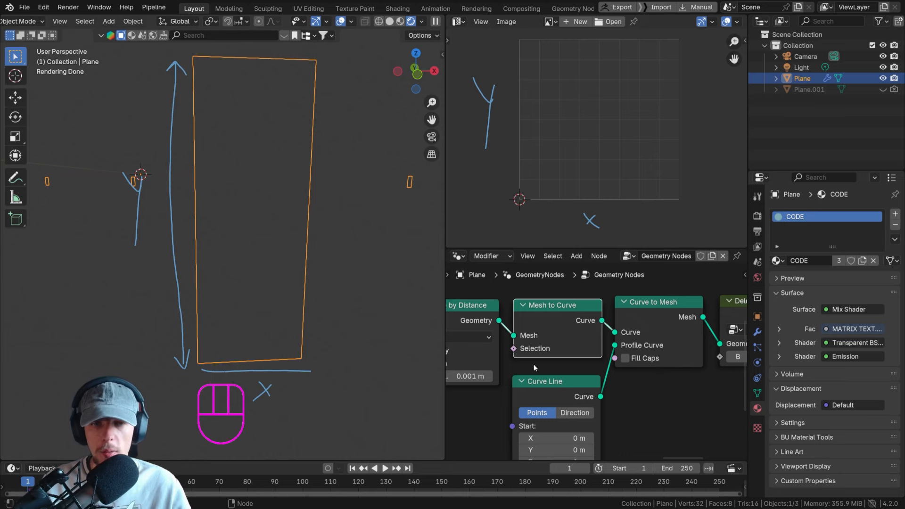
pyautogui.scroll(-2, 540, 372)
pyautogui.moveTo(546, 405); pyautogui.dragTo(548, 347, button='middle')
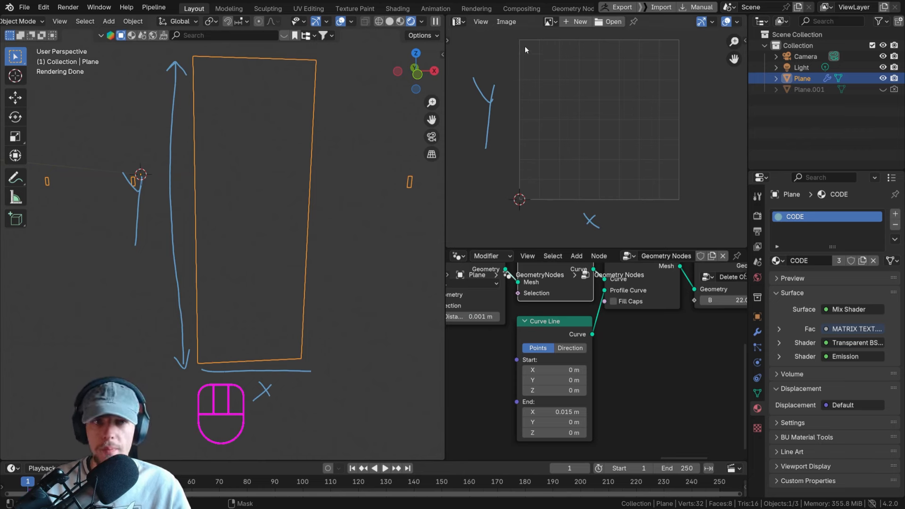
# Annotate the UV grid with an L-shaped pair of axes and a dashed diagonal from the origin to the opposite corner.
pyautogui.moveTo(516, 43)
pyautogui.mouseDown()
pyautogui.moveTo(519, 192)
pyautogui.moveTo(676, 192)
pyautogui.mouseUp()
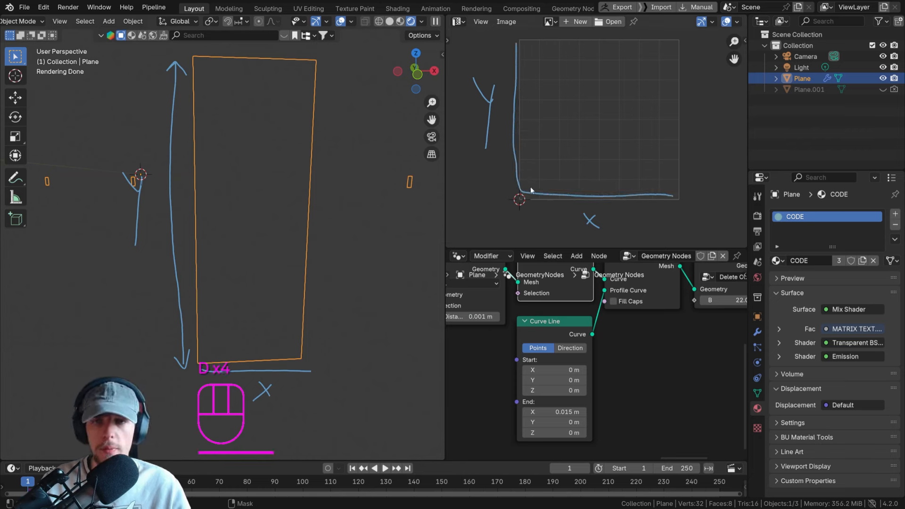
pyautogui.moveTo(546, 170); pyautogui.dragTo(684, 43)
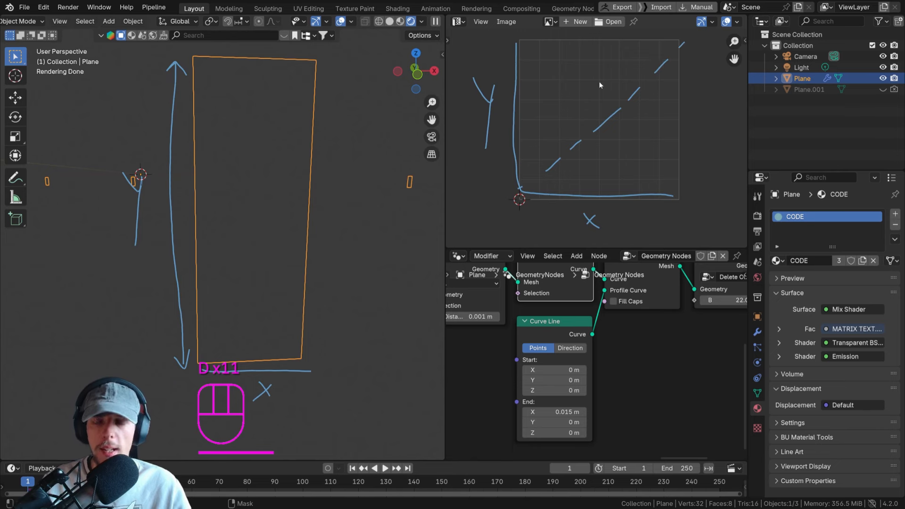
pyautogui.moveTo(570, 58)
pyautogui.keyDown('shift'); pyautogui.mouseDown(button='middle')
pyautogui.moveTo(562, 79)
pyautogui.moveTo(549, 79)
pyautogui.mouseUp(button='middle'); pyautogui.keyUp('shift')
pyautogui.scroll(1, 582, 81)
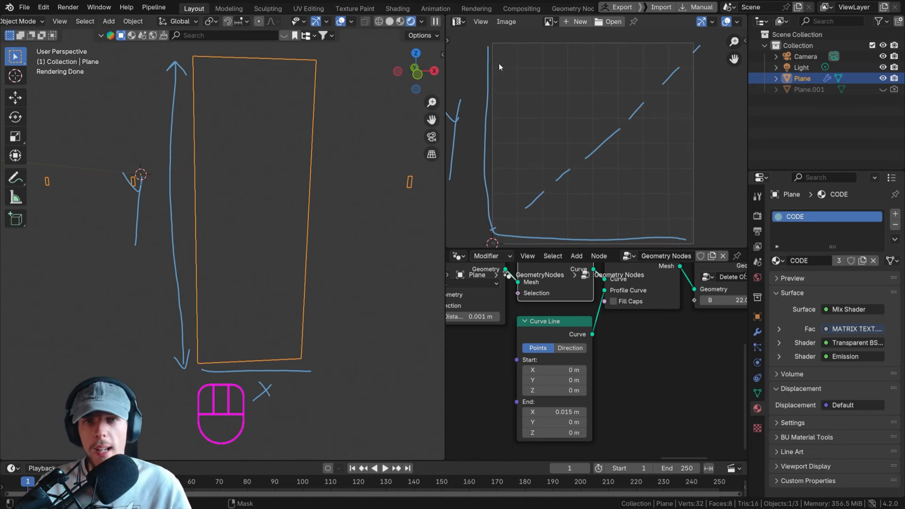
# Draw intersecting vertical and horizontal annotation lines across the UV grid to illustrate how the two axes combine.
pyautogui.moveTo(495, 66); pyautogui.dragTo(662, 85)
pyautogui.moveTo(516, 46); pyautogui.dragTo(519, 227)
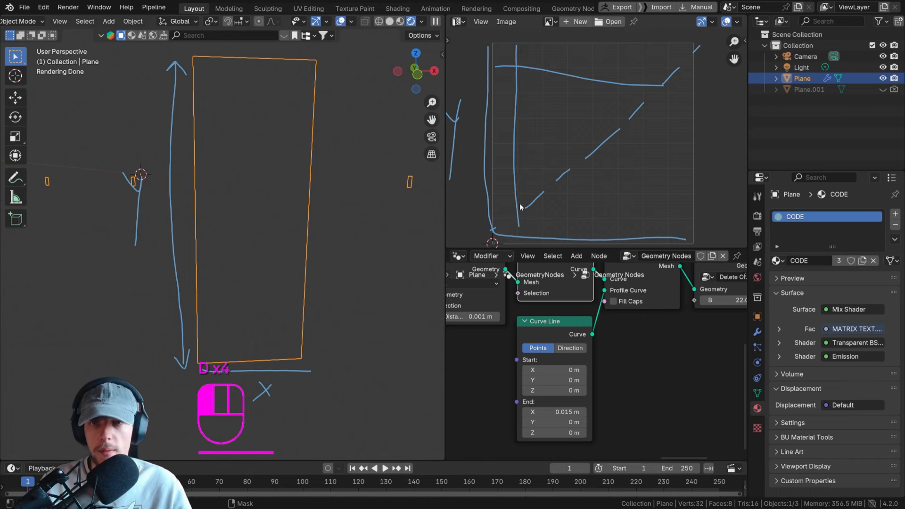
pyautogui.moveTo(547, 41); pyautogui.dragTo(549, 241)
pyautogui.moveTo(576, 34); pyautogui.dragTo(598, 245)
pyautogui.moveTo(494, 92); pyautogui.dragTo(639, 90)
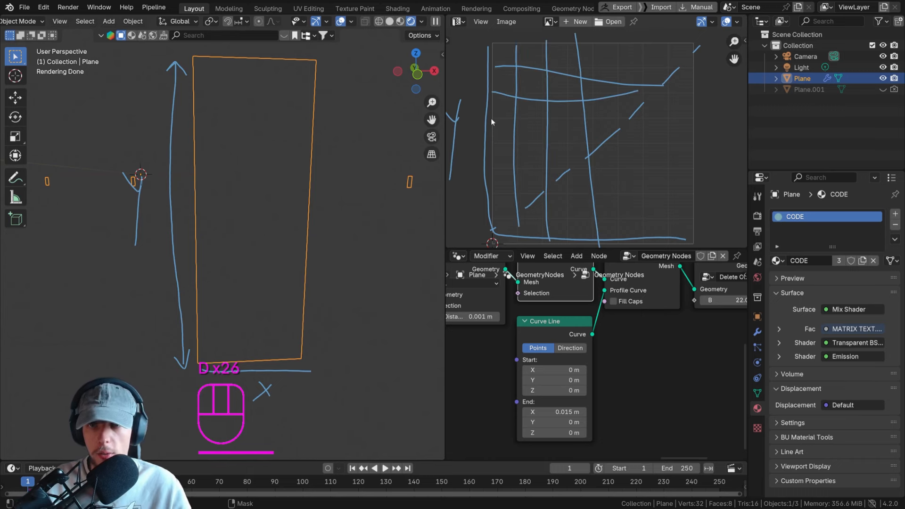
pyautogui.moveTo(492, 119); pyautogui.dragTo(700, 119)
pyautogui.moveTo(489, 141); pyautogui.dragTo(670, 152)
pyautogui.moveTo(486, 171); pyautogui.dragTo(697, 179)
pyautogui.moveTo(522, 194); pyautogui.dragTo(700, 211)
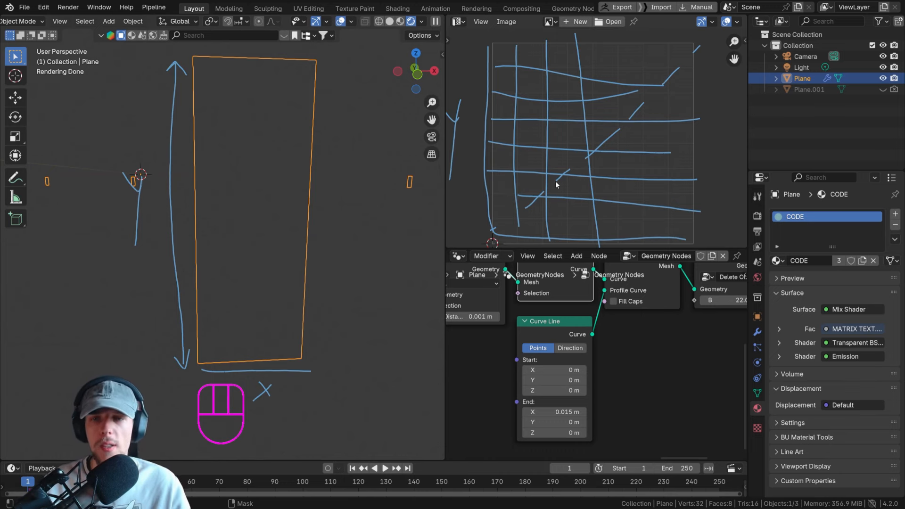
# Erase all annotation strokes from the Image Editor's UV grid, including the X and Y labels.
pyautogui.scroll(2, 627, 356)
pyautogui.moveTo(627, 356); pyautogui.dragTo(588, 413, button='middle')
pyautogui.scroll(3, 598, 326)
pyautogui.moveTo(601, 320); pyautogui.dragTo(577, 348, button='middle')
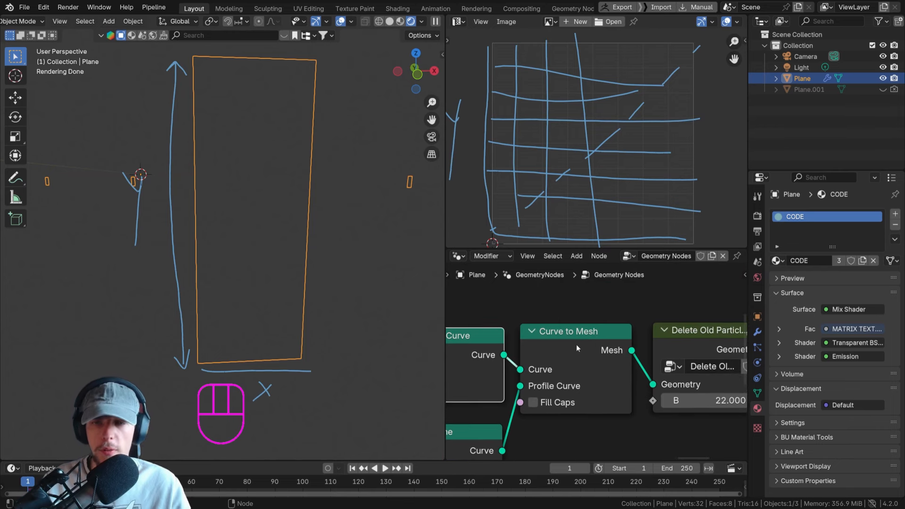
pyautogui.scroll(-3, 534, 105)
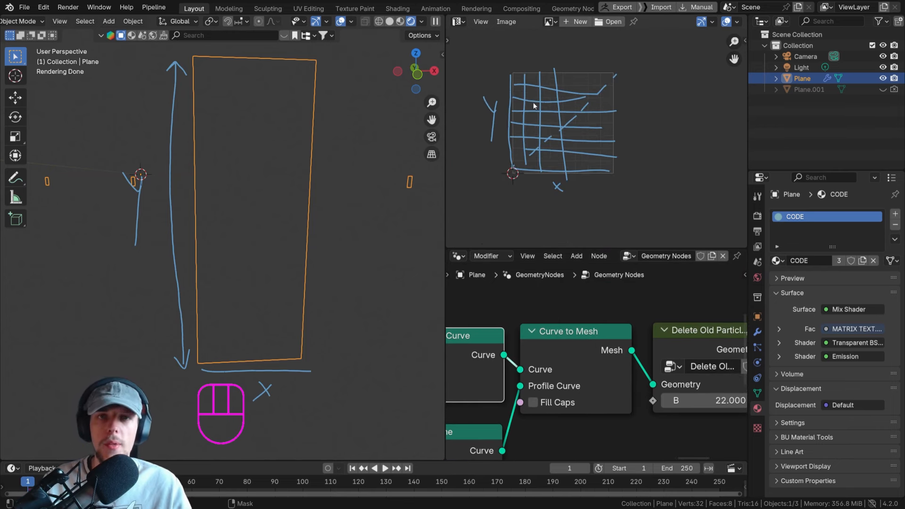
pyautogui.press('d')
pyautogui.moveTo(514, 84); pyautogui.dragTo(556, 76, button='right')
pyautogui.moveTo(495, 81); pyautogui.dragTo(651, 98, button='right')
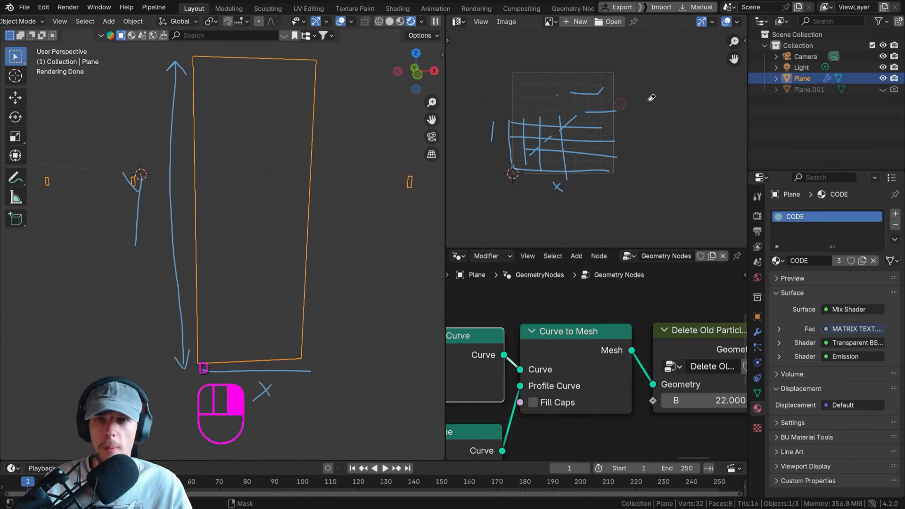
pyautogui.moveTo(488, 132); pyautogui.dragTo(554, 140, button='right')
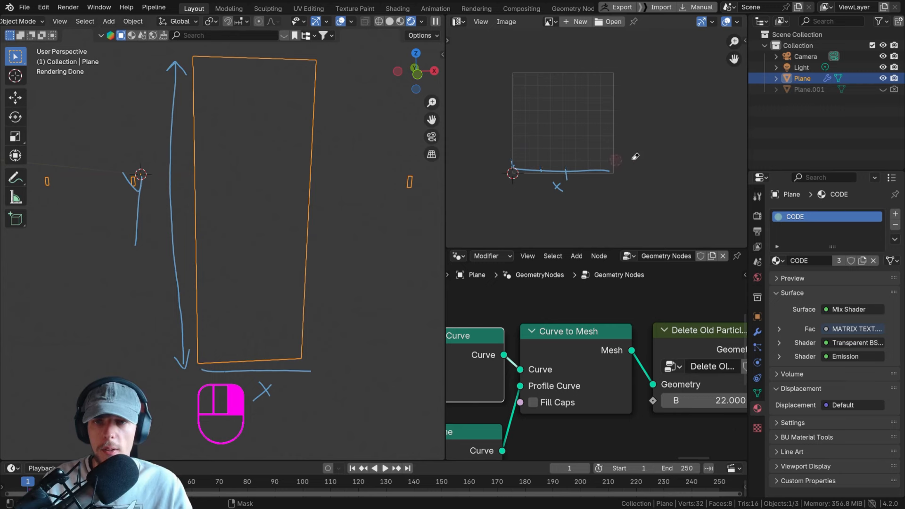
pyautogui.moveTo(558, 180); pyautogui.dragTo(588, 197, button='right')
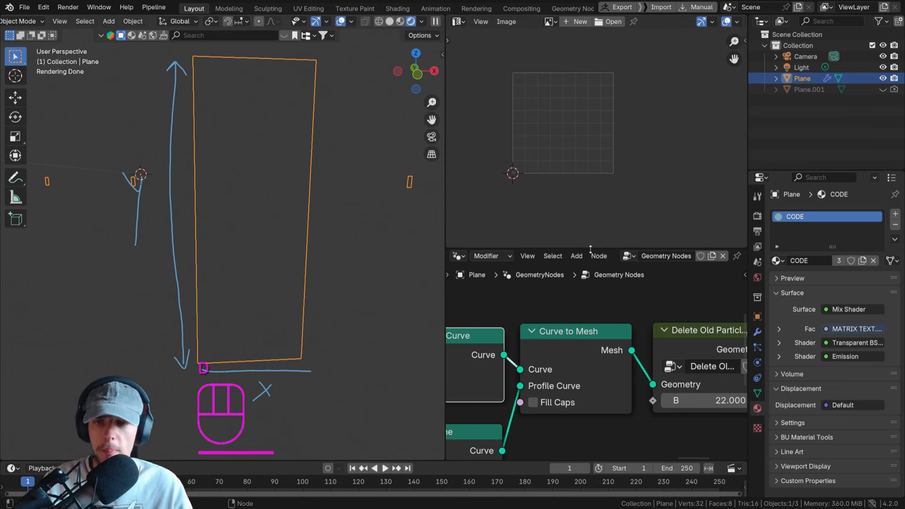
# Enlarge the node editor area and add a Capture Attribute node above the Mesh to Curve node.
pyautogui.moveTo(591, 248); pyautogui.dragTo(592, 183)
pyautogui.scroll(-4, 596, 278)
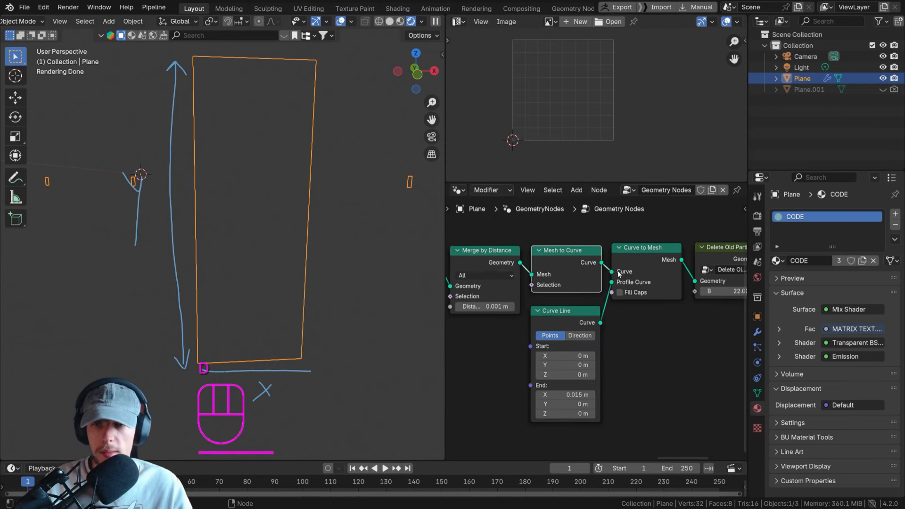
pyautogui.scroll(1, 621, 276)
pyautogui.hotkey('shift', 'a')
pyautogui.write('capt')
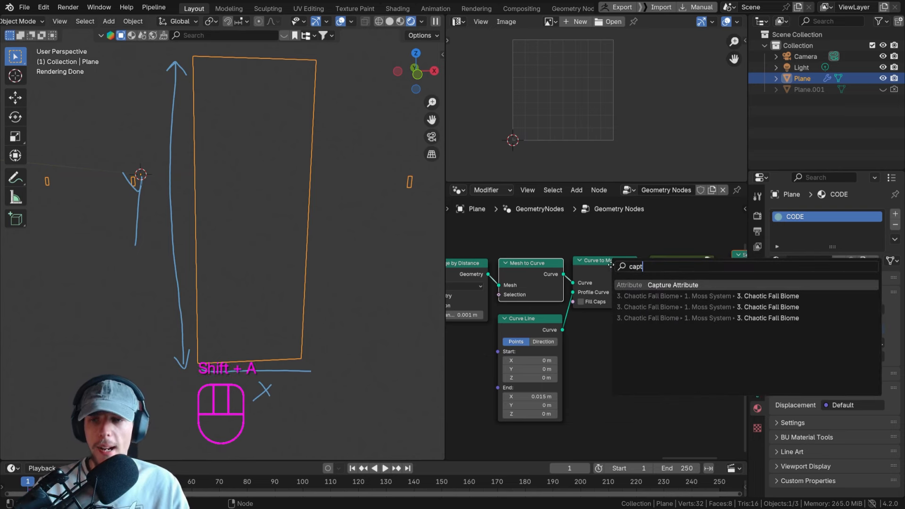
pyautogui.press('Return')
pyautogui.click(524, 290)
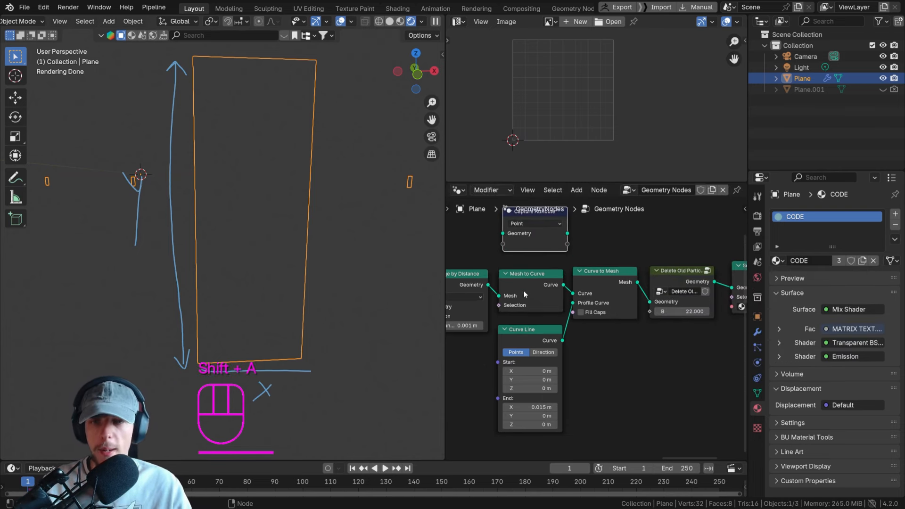
# Move Curve to Mesh and all nodes after it away from Mesh to Curve and Curve Line to make room in between.
pyautogui.scroll(2, 549, 317)
pyautogui.scroll(1, 549, 317)
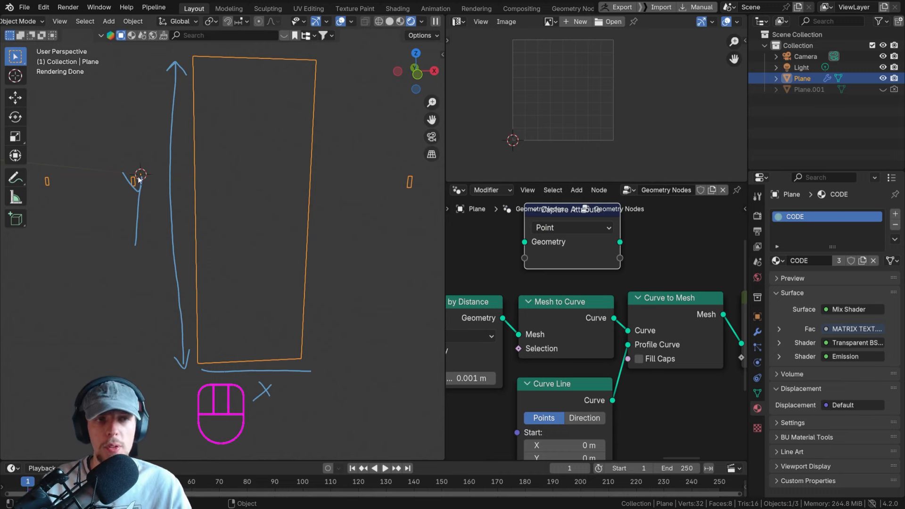
pyautogui.moveTo(582, 402); pyautogui.dragTo(583, 315, button='middle')
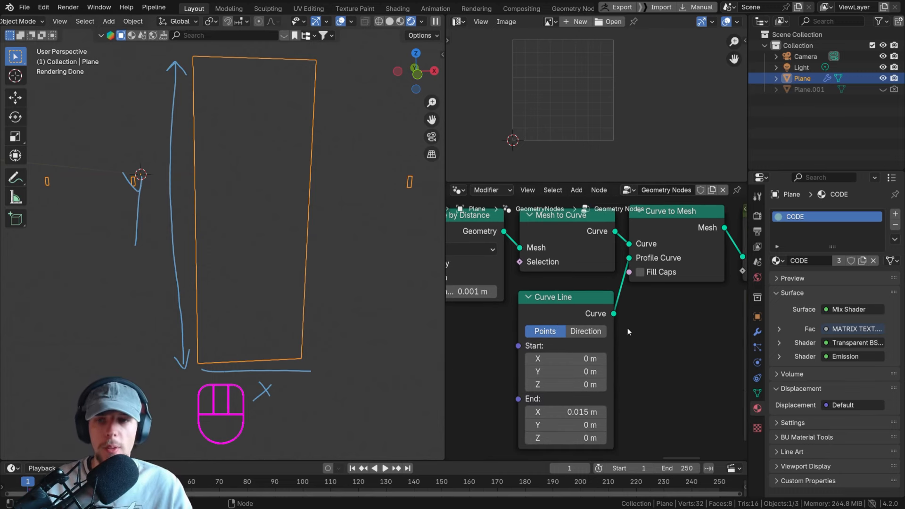
pyautogui.scroll(-1, 628, 329)
pyautogui.moveTo(638, 288); pyautogui.dragTo(632, 293, button='middle')
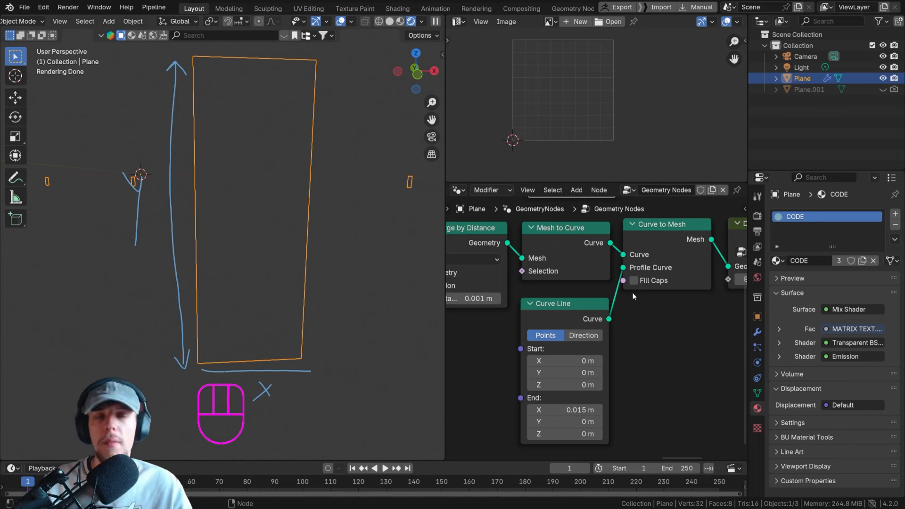
pyautogui.scroll(-4, 624, 259)
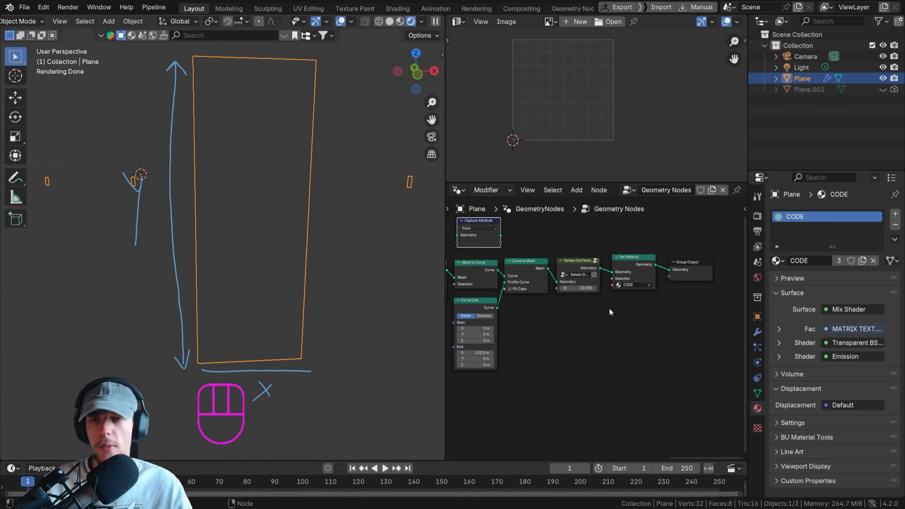
pyautogui.moveTo(696, 336); pyautogui.dragTo(526, 265)
pyautogui.press('g')
pyautogui.click(569, 265)
pyautogui.scroll(2, 507, 271)
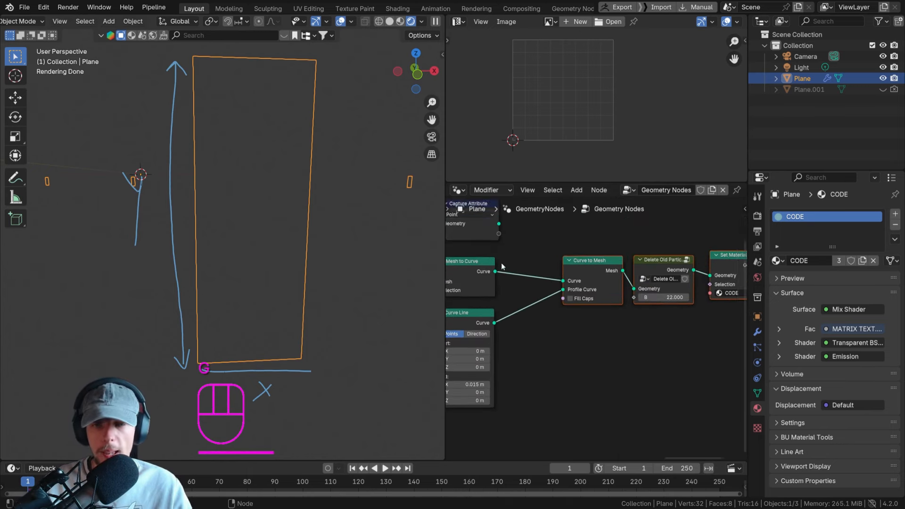
# Insert the Capture Attribute node into the link between Mesh to Curve and Curve to Mesh.
pyautogui.moveTo(464, 208); pyautogui.dragTo(510, 251, button='middle')
pyautogui.click(509, 249)
pyautogui.press('g')
pyautogui.click(583, 298)
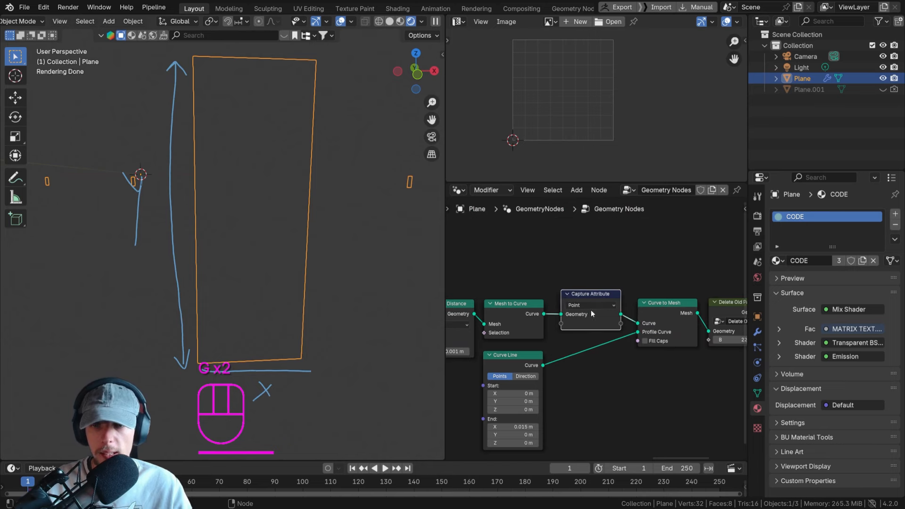
# Duplicate the Capture Attribute node and insert the copy between Curve Line and the Profile Curve input of Curve to Mesh.
pyautogui.hotkey('shift', 'd')
pyautogui.click(590, 357)
pyautogui.press('g')
pyautogui.click(591, 360)
pyautogui.moveTo(573, 297); pyautogui.dragTo(632, 297, button='middle')
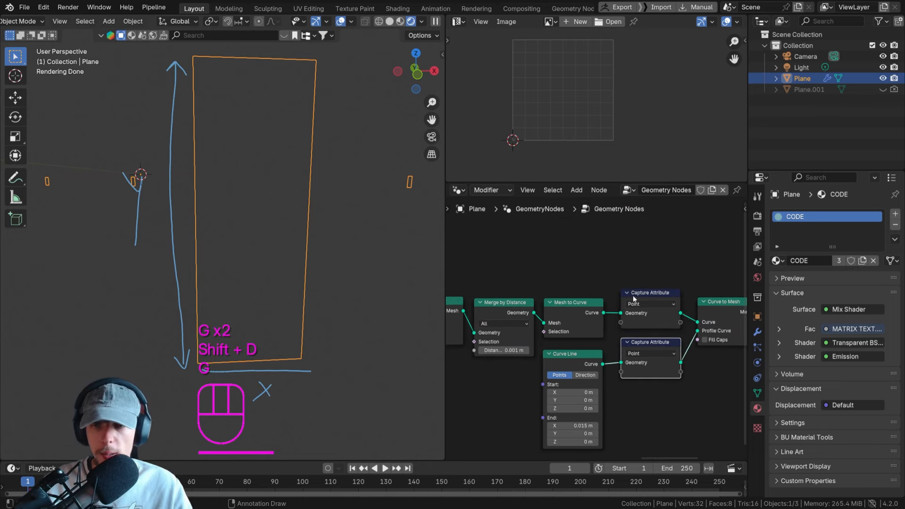
pyautogui.scroll(3, 635, 298)
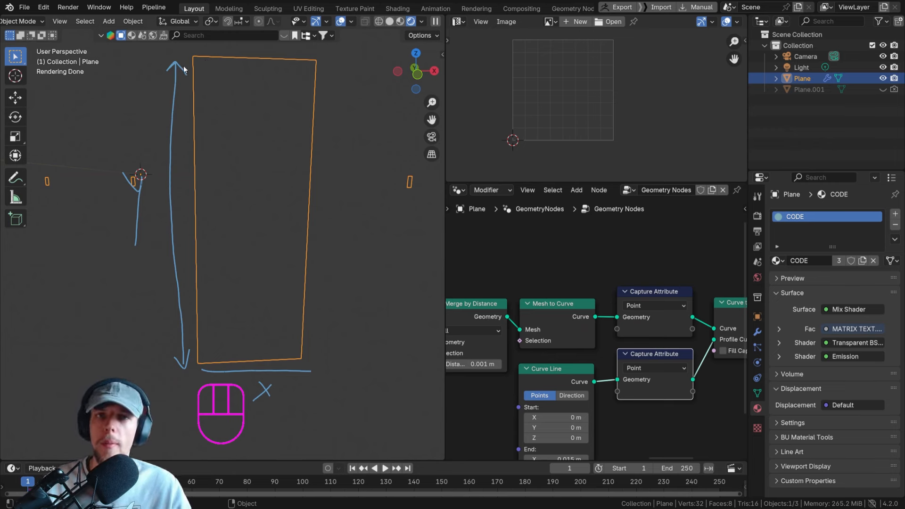
# Annotate the ribbon's height in the viewport with a 0 at its upper end, a 1 at its lower end and a dashed line between them.
pyautogui.moveTo(148, 62)
pyautogui.mouseDown()
pyautogui.moveTo(155, 66)
pyautogui.moveTo(144, 71)
pyautogui.mouseUp()
pyautogui.moveTo(142, 369)
pyautogui.mouseDown()
pyautogui.moveTo(148, 362)
pyautogui.moveTo(149, 376)
pyautogui.moveTo(168, 383)
pyautogui.mouseUp()
pyautogui.moveTo(150, 75); pyautogui.dragTo(156, 338)
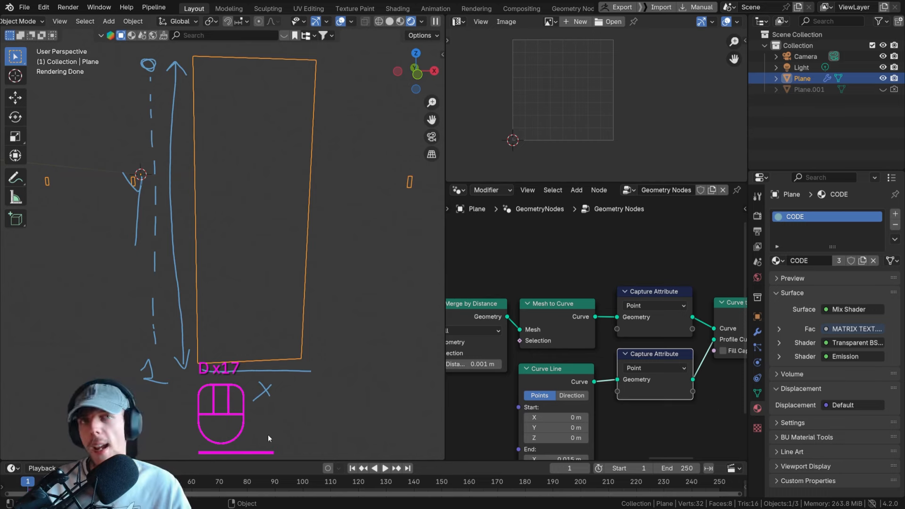
# Add a Spline Parameter node and connect its Factor output to both Capture Attribute nodes.
pyautogui.hotkey('shift', 'a')
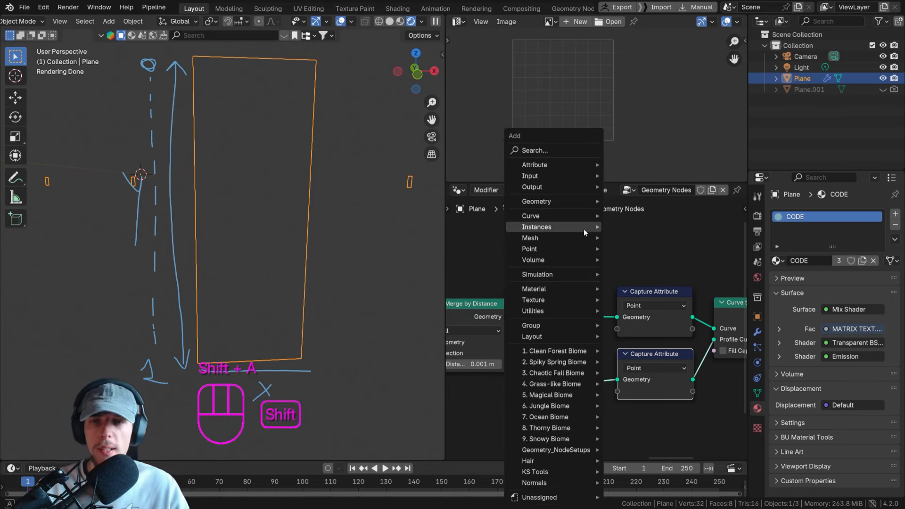
pyautogui.write('spline p')
pyautogui.press('Return')
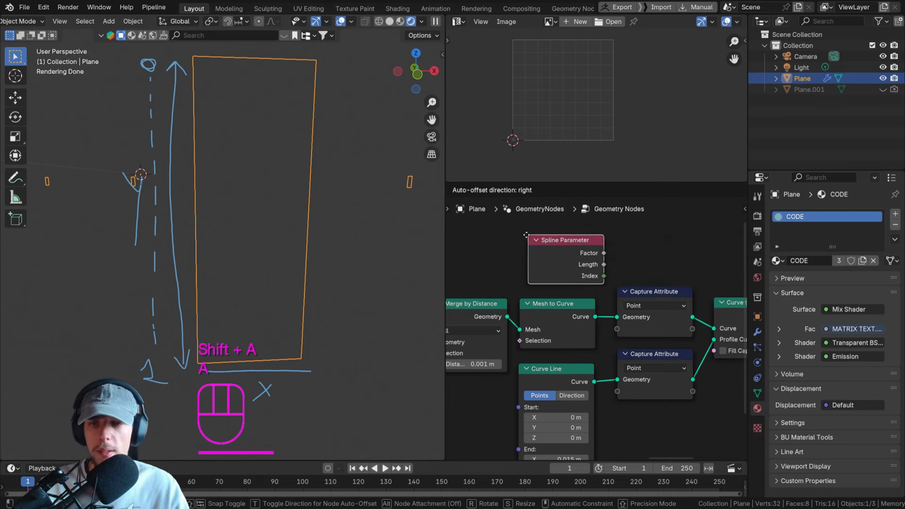
pyautogui.click(515, 237)
pyautogui.moveTo(589, 253); pyautogui.dragTo(619, 328)
pyautogui.moveTo(590, 255); pyautogui.dragTo(618, 391)
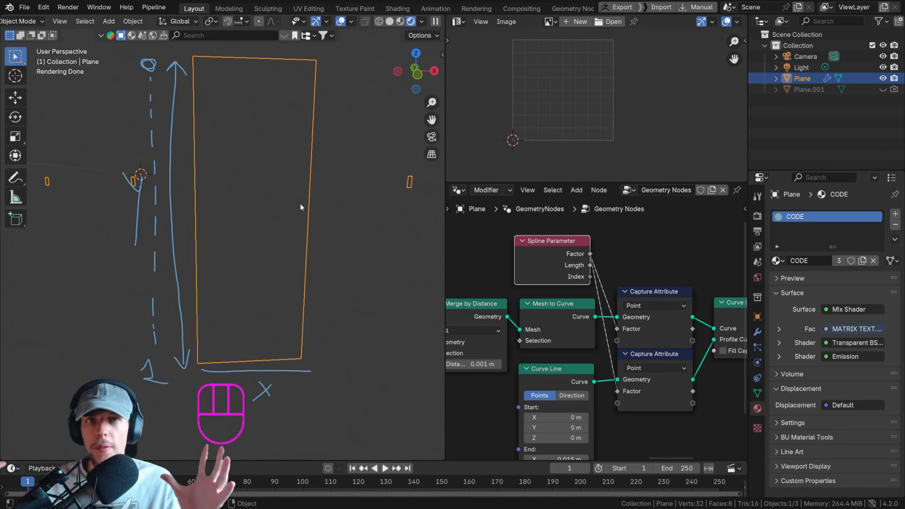
# Reposition the Spline Parameter node and shift the nodes after Curve to Mesh away to widen the gap.
pyautogui.press('g')
pyautogui.click(590, 259)
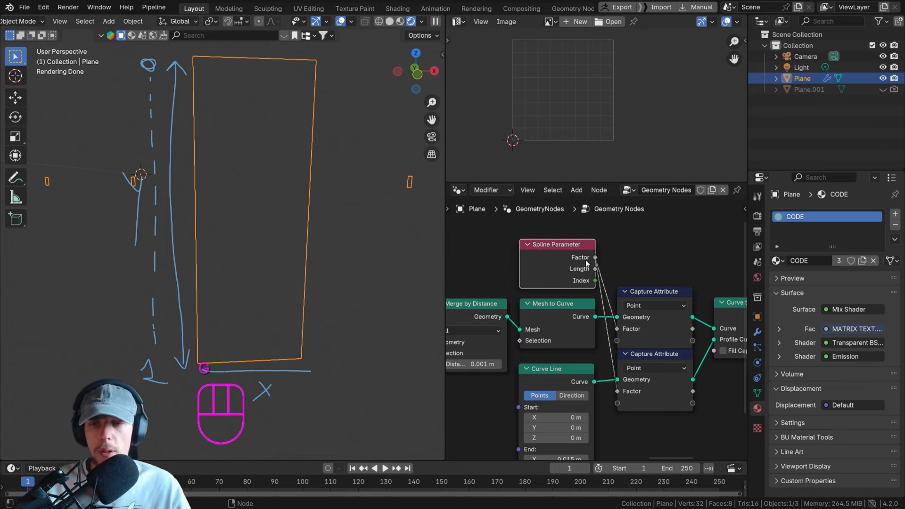
pyautogui.scroll(-3, 595, 271)
pyautogui.moveTo(633, 307); pyautogui.dragTo(542, 306, button='middle')
pyautogui.moveTo(553, 332); pyautogui.dragTo(552, 337)
pyautogui.moveTo(611, 325); pyautogui.dragTo(533, 319, button='middle')
pyautogui.moveTo(717, 353); pyautogui.dragTo(578, 275)
pyautogui.press('g')
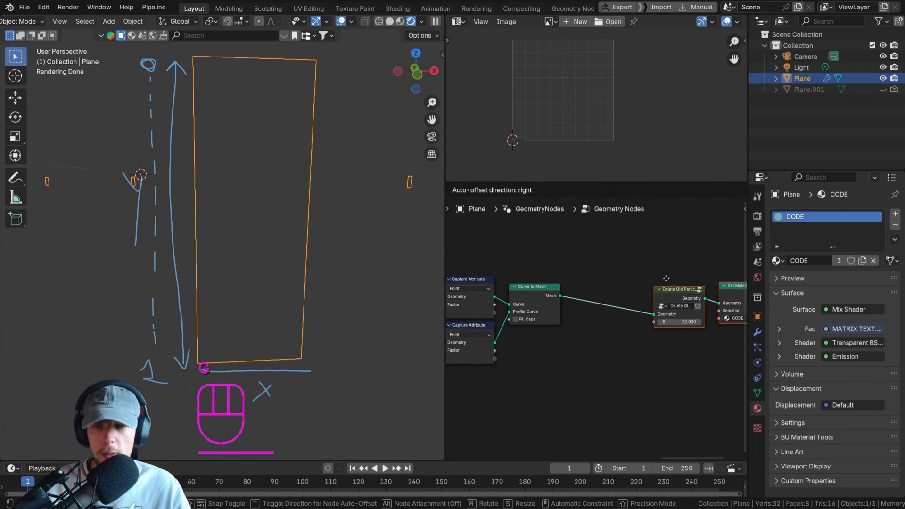
pyautogui.click(656, 282)
# Insert a Store Named Attribute node on the link between Curve to Mesh and the Delete Old Particles group.
pyautogui.scroll(2, 613, 283)
pyautogui.hotkey('shift', 'a')
pyautogui.write('store')
pyautogui.press('Return')
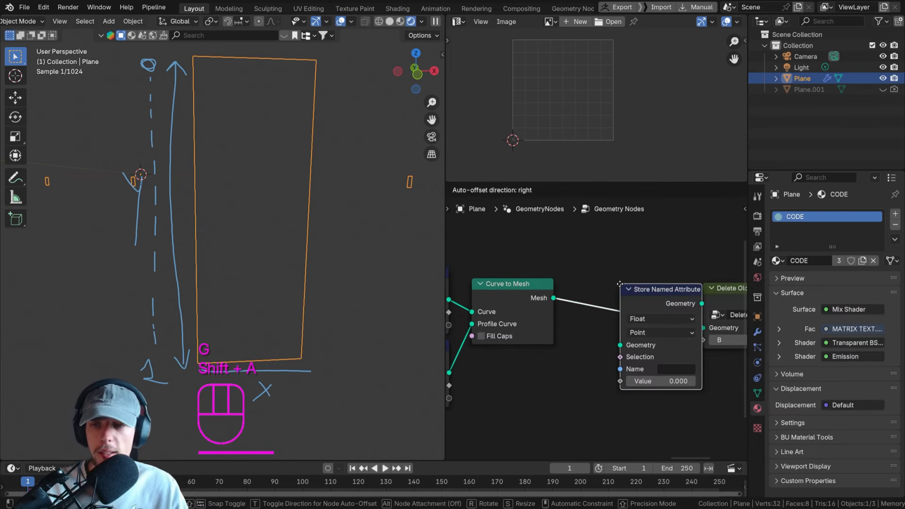
pyautogui.click(612, 285)
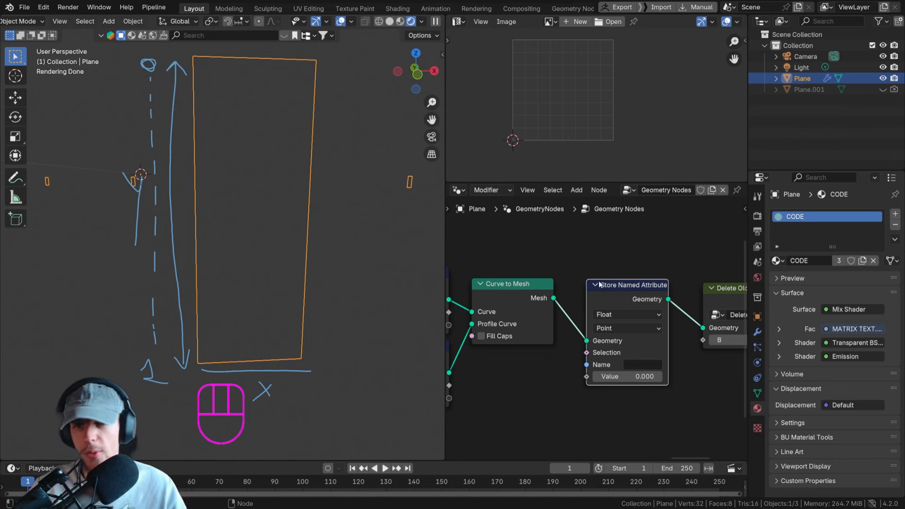
# Name the stored attribute storeuv and set its data type to Vector and its domain to Face Corner.
pyautogui.click(639, 362)
pyautogui.write('storev')
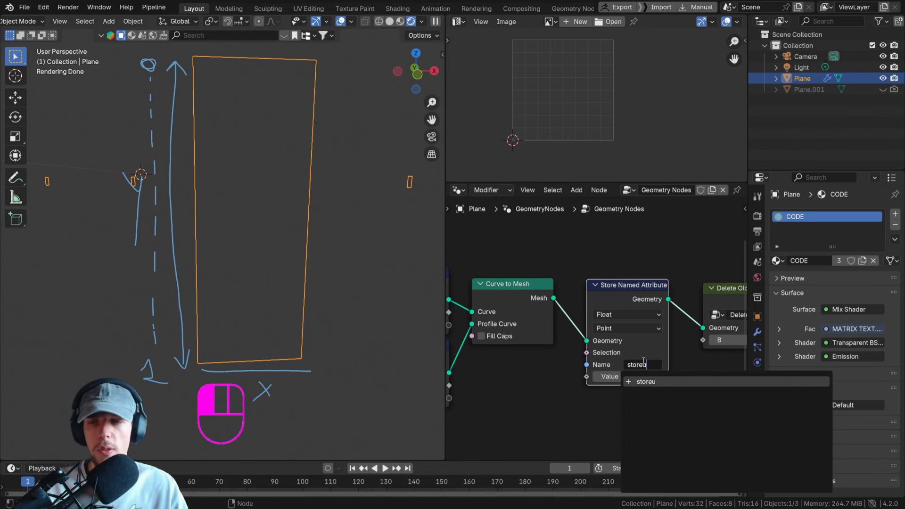
pyautogui.press('Return')
pyautogui.scroll(2, 633, 325)
pyautogui.click(628, 304)
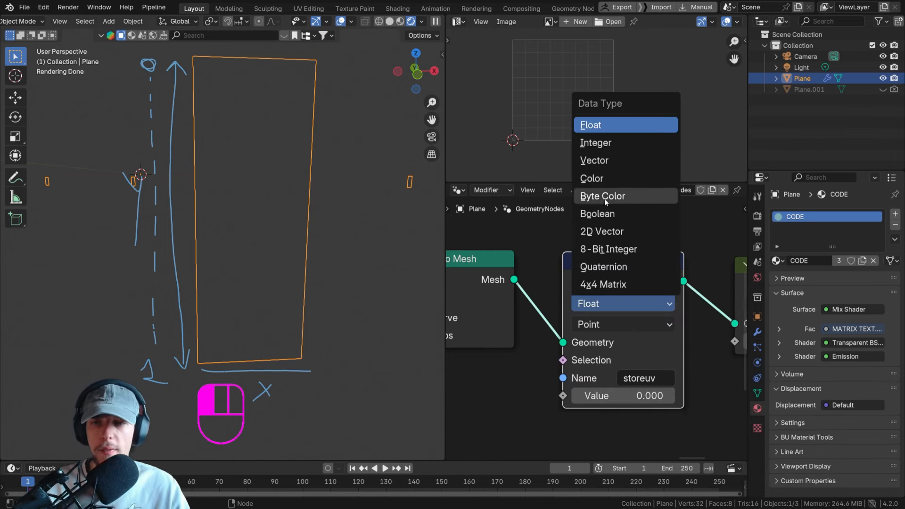
pyautogui.click(610, 164)
pyautogui.click(617, 325)
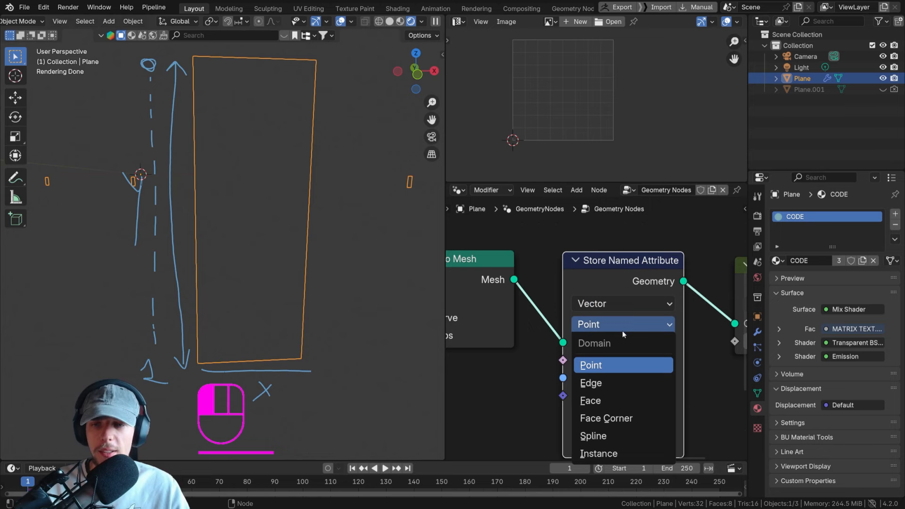
pyautogui.click(611, 419)
# Add a Combine XYZ node, feeding X from the upper Capture Attribute's Factor and Y from the lower one's Factor.
pyautogui.scroll(-4, 635, 390)
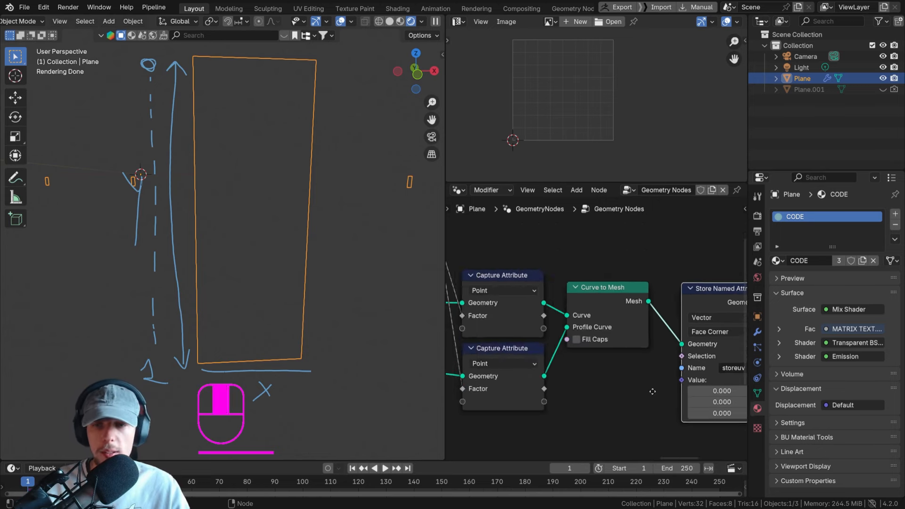
pyautogui.moveTo(635, 389); pyautogui.dragTo(634, 365, button='middle')
pyautogui.scroll(1, 578, 315)
pyautogui.moveTo(569, 304); pyautogui.dragTo(599, 370)
pyautogui.write('combi')
pyautogui.press('Return')
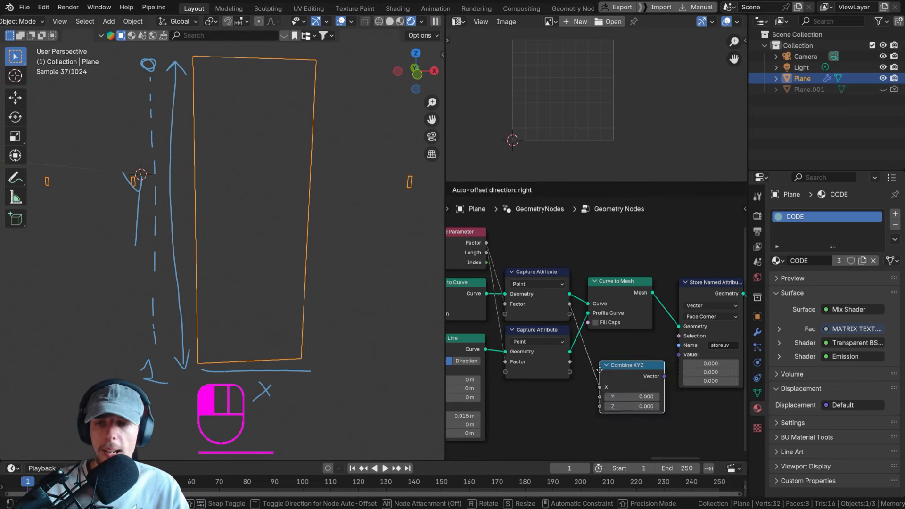
pyautogui.click(593, 354)
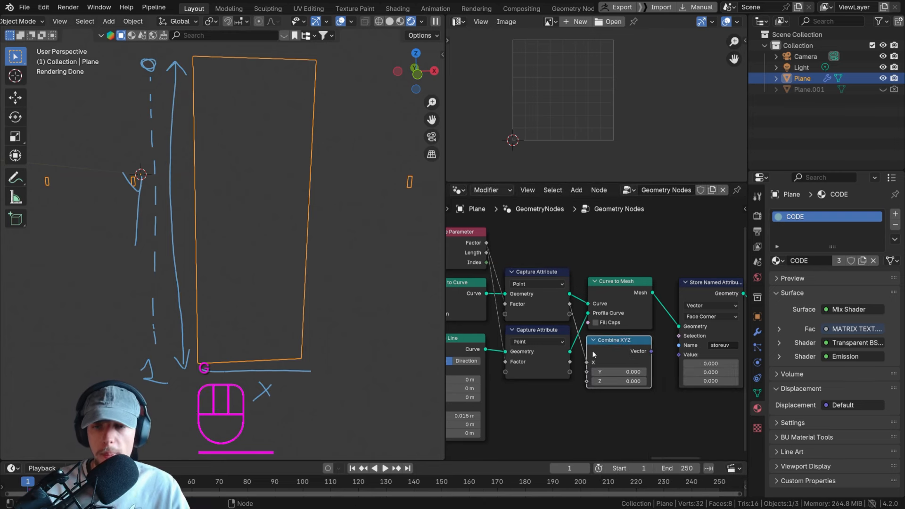
pyautogui.moveTo(570, 362); pyautogui.dragTo(587, 371)
# Connect the Combine XYZ Vector output to the Value input of Store Named Attribute.
pyautogui.moveTo(548, 398); pyautogui.dragTo(628, 363, button='middle')
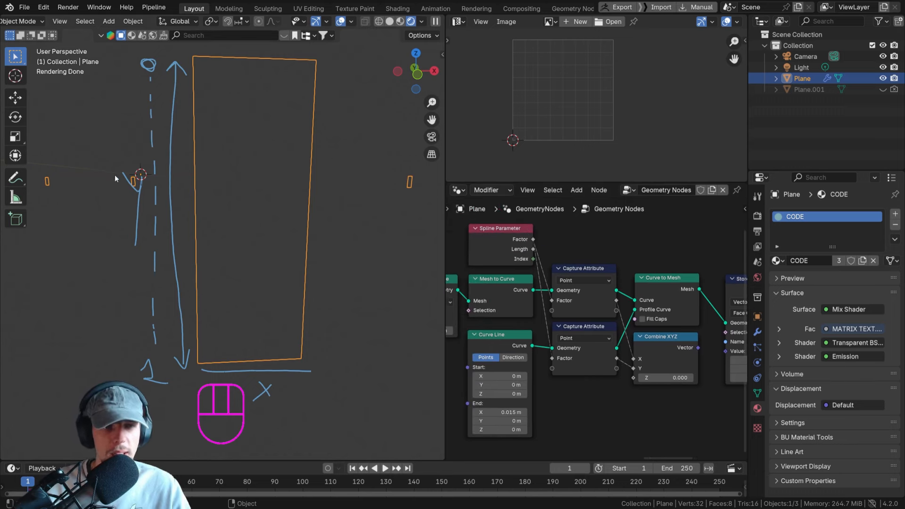
pyautogui.scroll(-2, 604, 314)
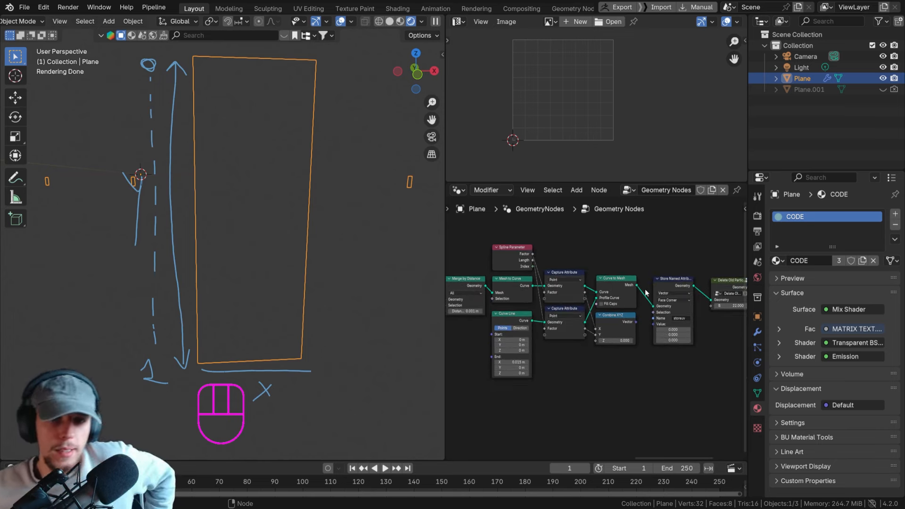
pyautogui.scroll(5, 646, 292)
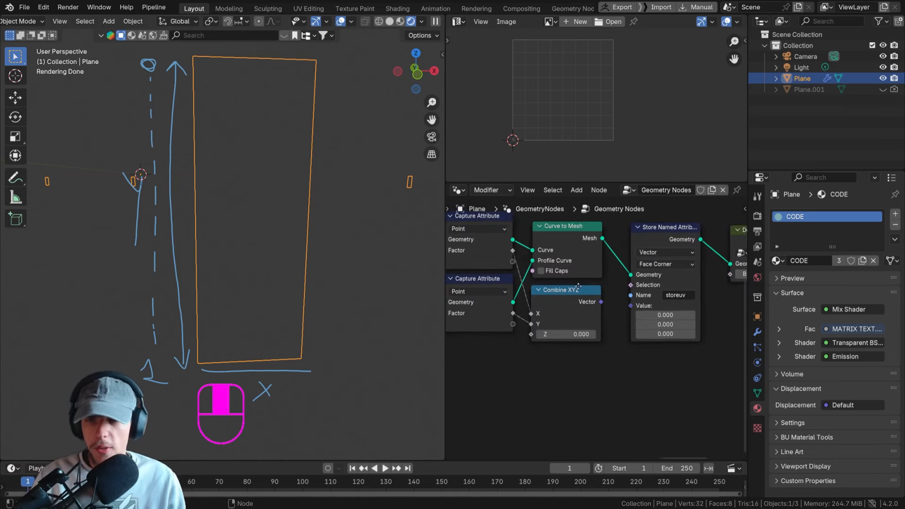
pyautogui.moveTo(588, 301); pyautogui.dragTo(631, 306)
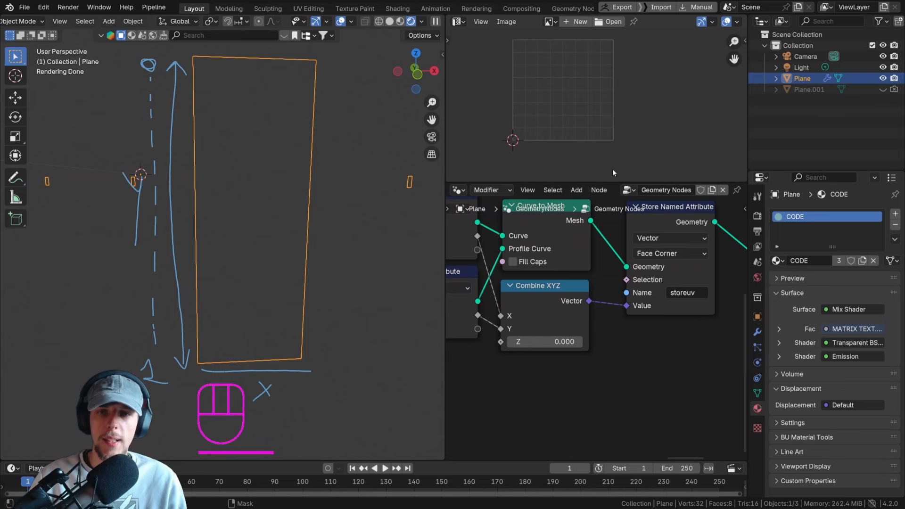
# Change the UV editor area to the Shader Editor and add an Attribute node beside the MATRIX TEXT.png texture.
pyautogui.click(465, 22)
pyautogui.click(523, 121)
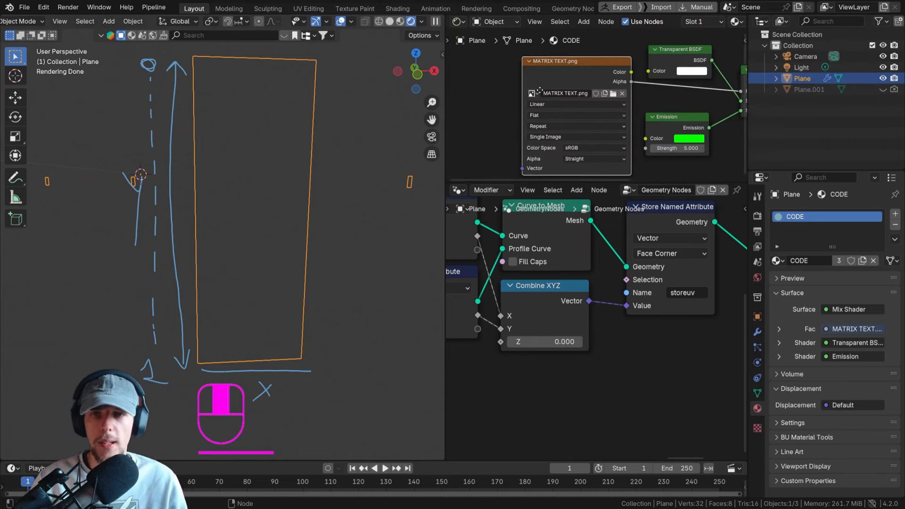
pyautogui.scroll(-2, 499, 101)
pyautogui.hotkey('shift', 'a')
pyautogui.write('at')
pyautogui.press('Return')
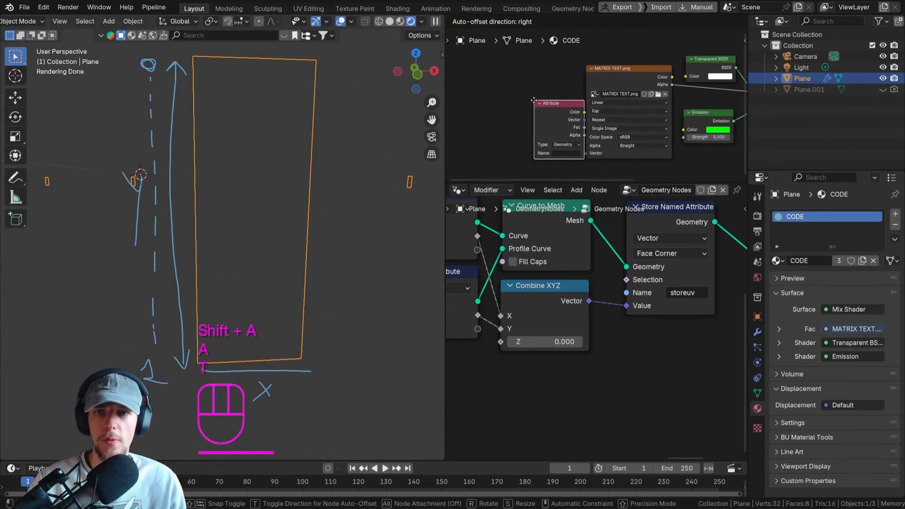
pyautogui.click(500, 98)
# Set the Attribute node's name to storeuv and connect its Vector output to the MATRIX TEXT.png texture's Vector input.
pyautogui.click(529, 150)
pyautogui.write('storeuv')
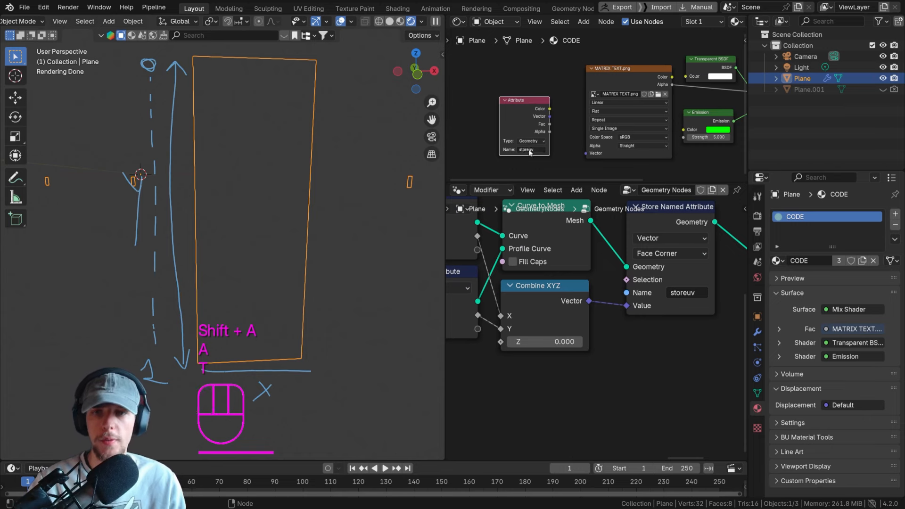
pyautogui.scroll(2, 612, 130)
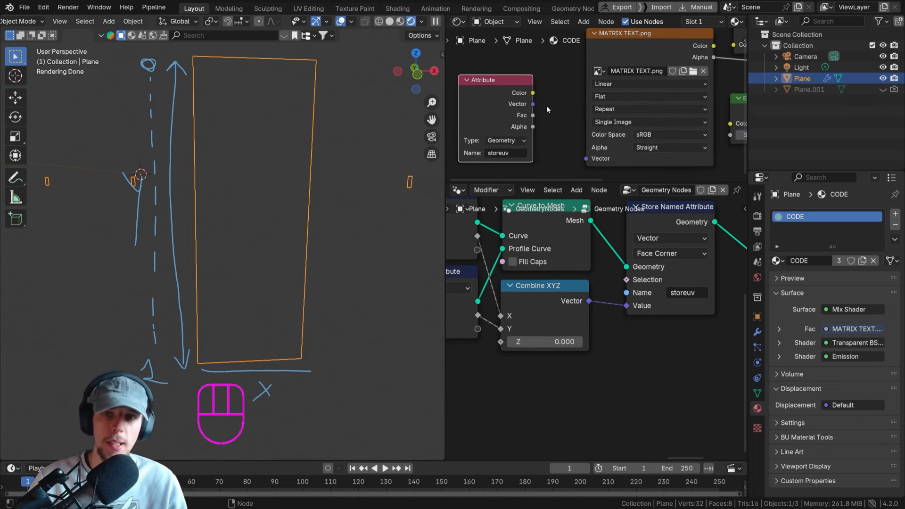
pyautogui.moveTo(532, 104); pyautogui.dragTo(586, 158)
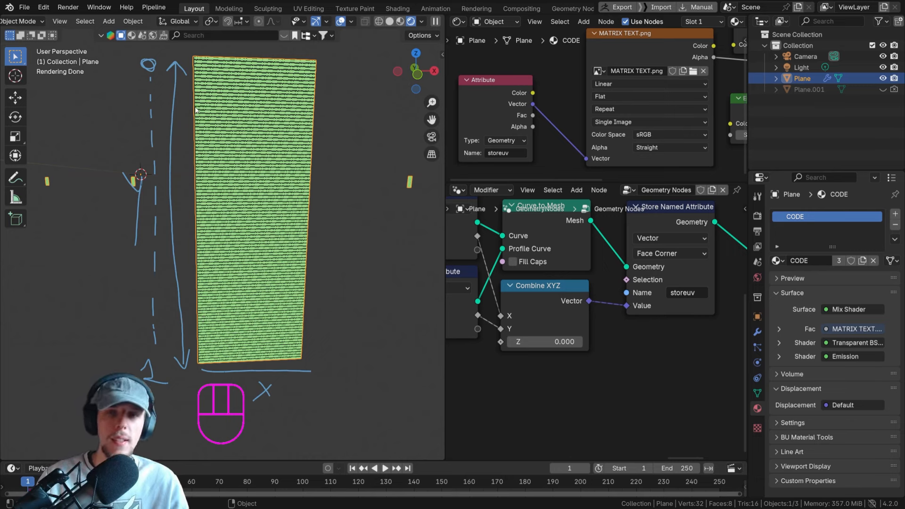
# Change the Shader Editor area back to the UV Editor.
pyautogui.click(456, 21)
pyautogui.click(494, 75)
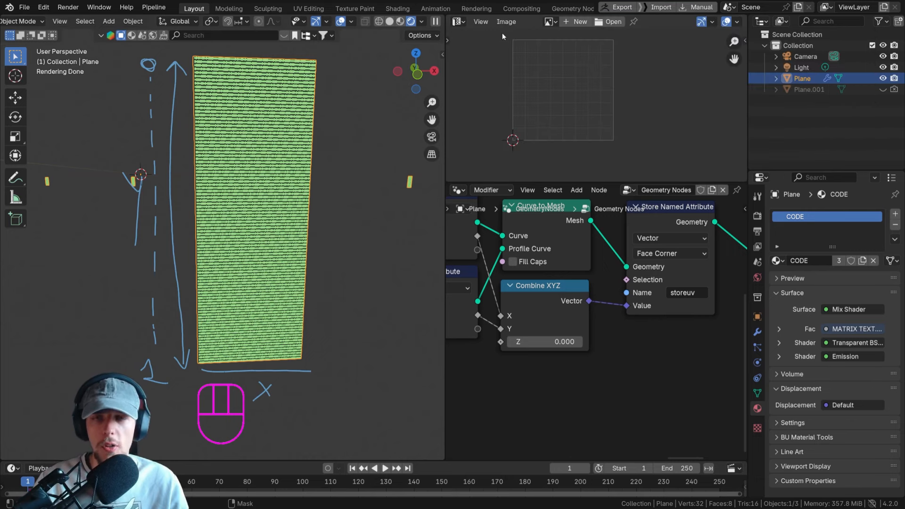
pyautogui.moveTo(512, 39); pyautogui.dragTo(521, 115)
pyautogui.moveTo(604, 65); pyautogui.dragTo(526, 36)
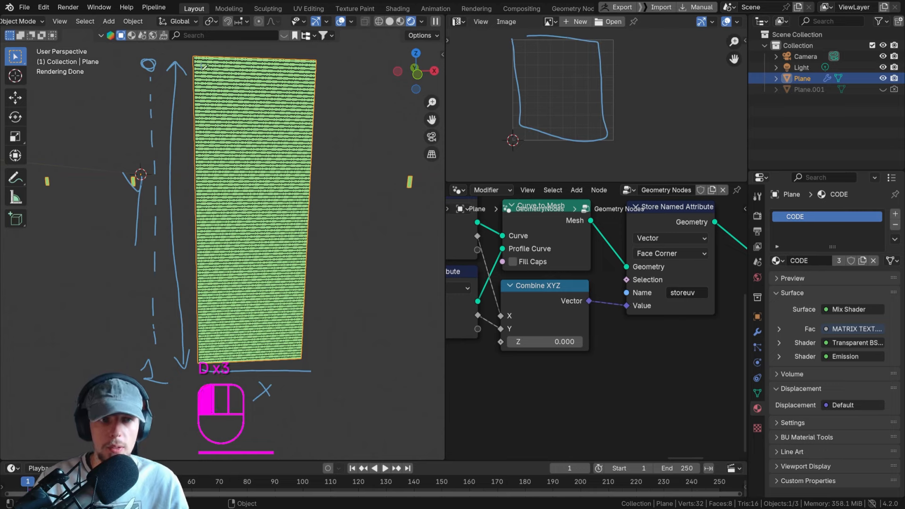
pyautogui.moveTo(298, 337); pyautogui.dragTo(308, 47)
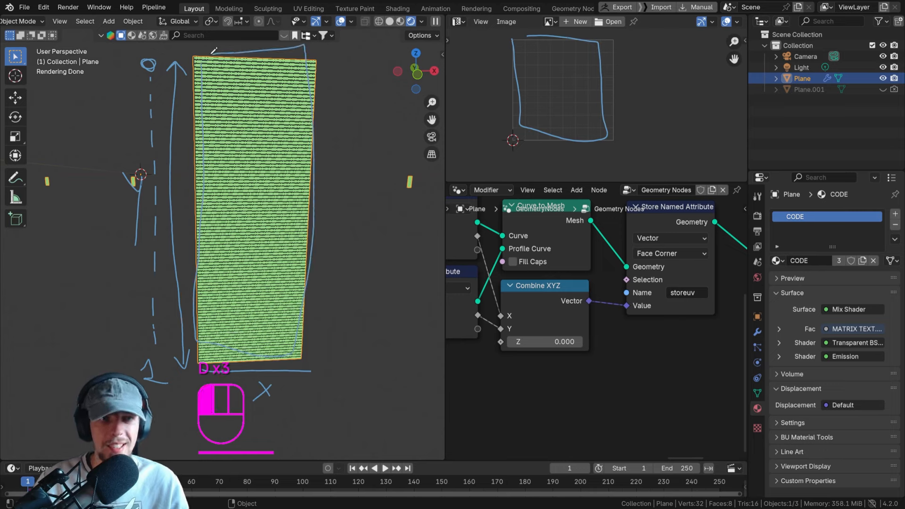
pyautogui.press('d')
pyautogui.hotkey('ctrl', 'z')
pyautogui.hotkey('ctrl', 'z')
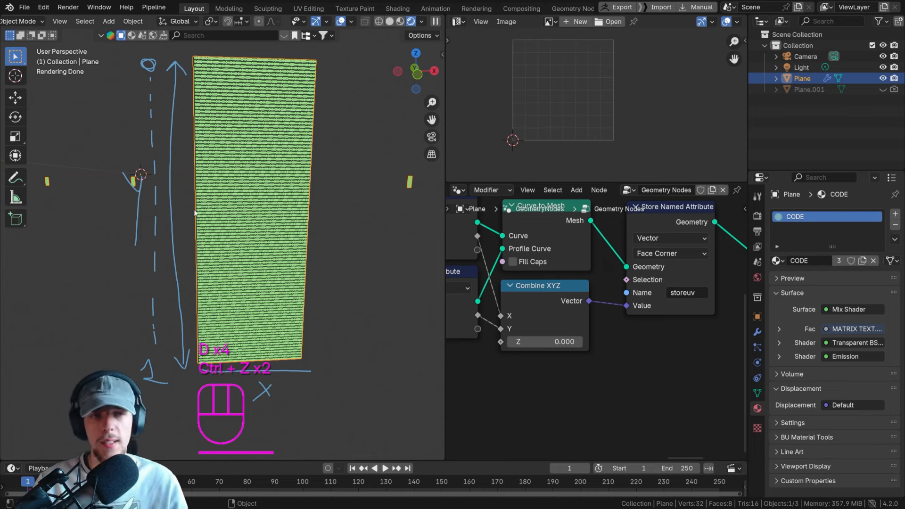
# Swap the Combine XYZ inputs, linking the lower Capture Attribute's Factor to X and the upper one's to Y.
pyautogui.scroll(-3, 593, 338)
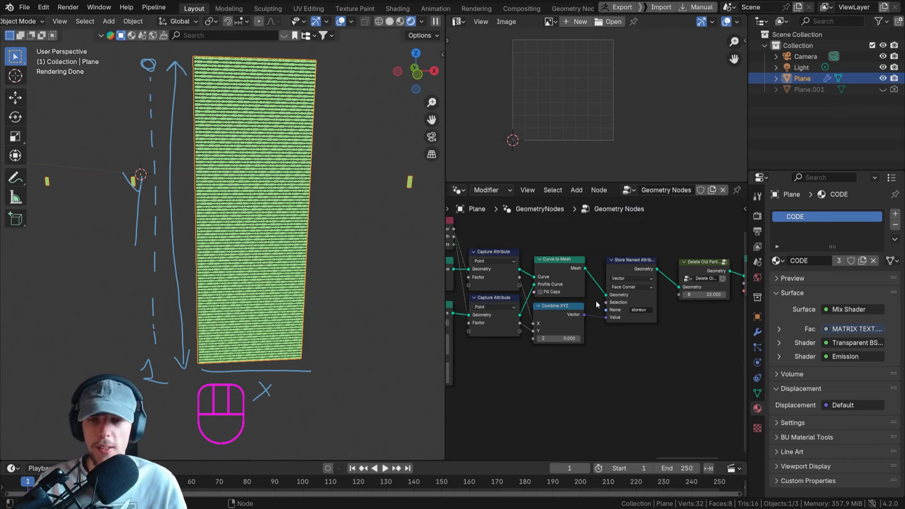
pyautogui.scroll(-3, 596, 302)
pyautogui.moveTo(596, 302); pyautogui.dragTo(621, 260, button='middle')
pyautogui.scroll(3, 599, 267)
pyautogui.moveTo(551, 277); pyautogui.dragTo(582, 282, button='middle')
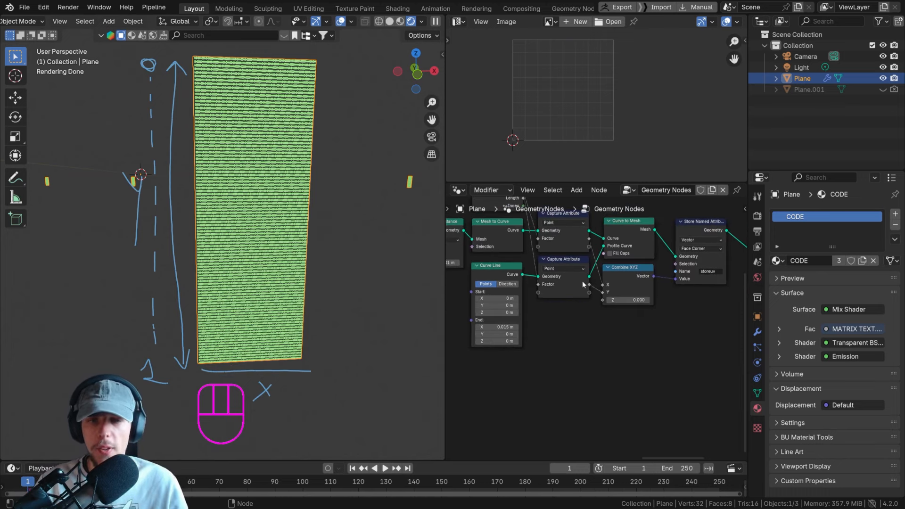
pyautogui.scroll(1, 607, 295)
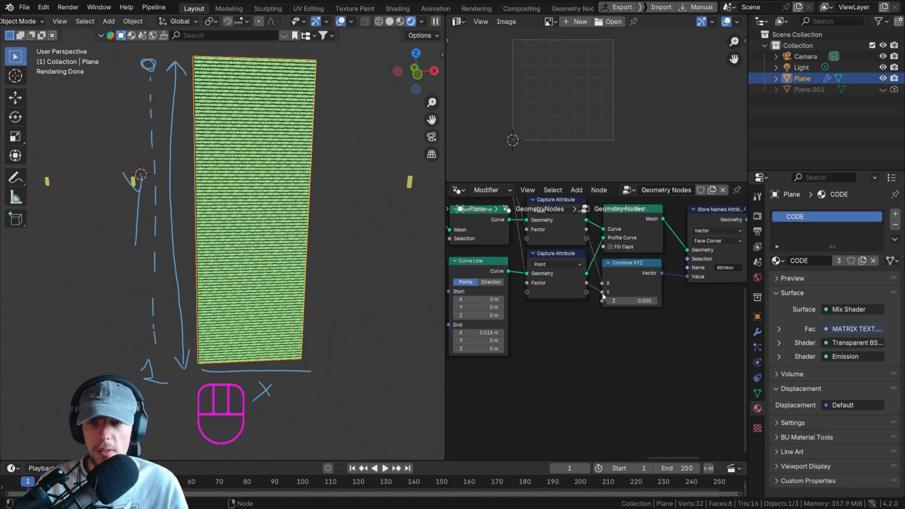
pyautogui.moveTo(603, 284); pyautogui.dragTo(602, 282)
pyautogui.moveTo(587, 230); pyautogui.dragTo(602, 292)
# Move Curve to Mesh, Combine XYZ and all following nodes away from the Capture Attribute nodes to make space.
pyautogui.scroll(-4, 608, 265)
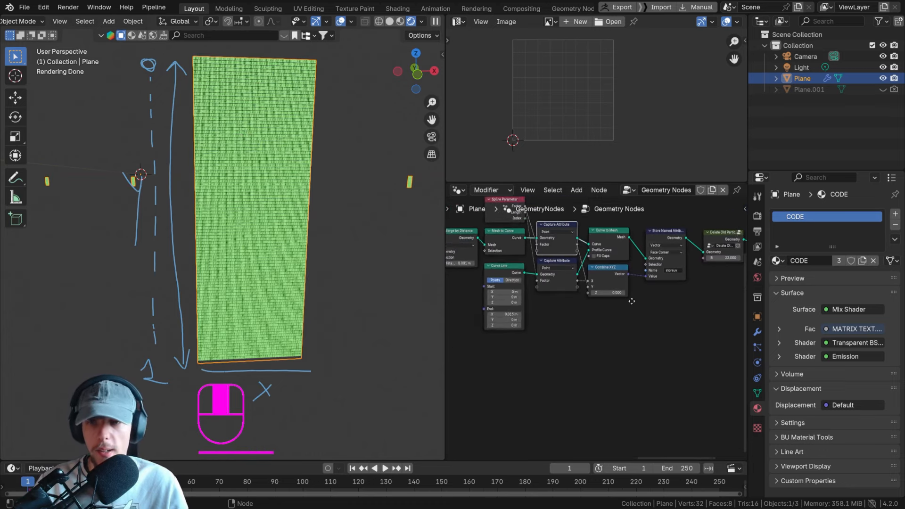
pyautogui.moveTo(701, 307); pyautogui.dragTo(526, 251)
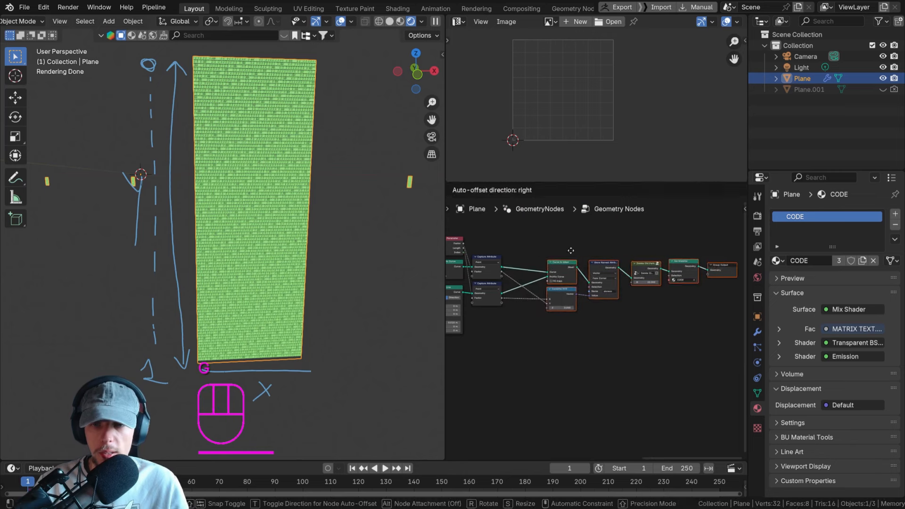
pyautogui.scroll(4, 577, 323)
pyautogui.press('g')
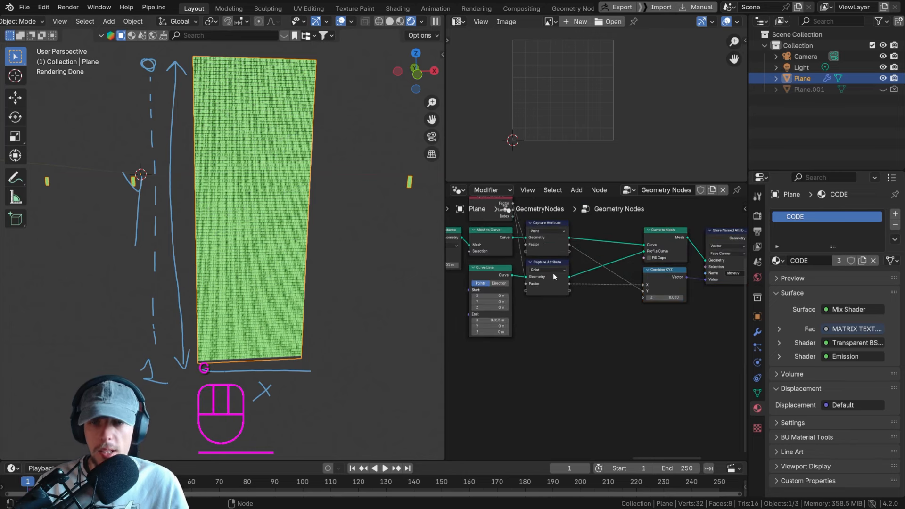
# Insert a Math node set to Divide between the lower Capture Attribute's Factor and the Combine XYZ X input.
pyautogui.scroll(1, 553, 273)
pyautogui.moveTo(488, 280); pyautogui.dragTo(539, 286, button='middle')
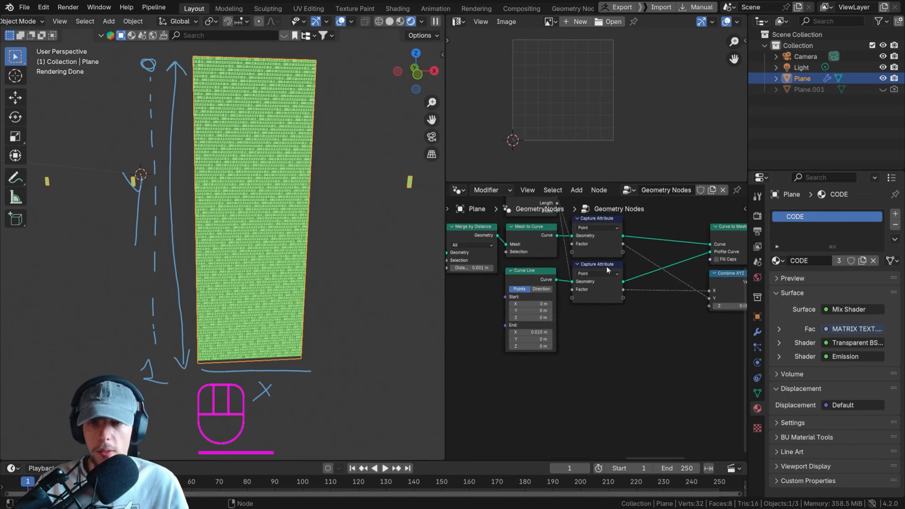
pyautogui.moveTo(607, 243); pyautogui.dragTo(547, 263, button='middle')
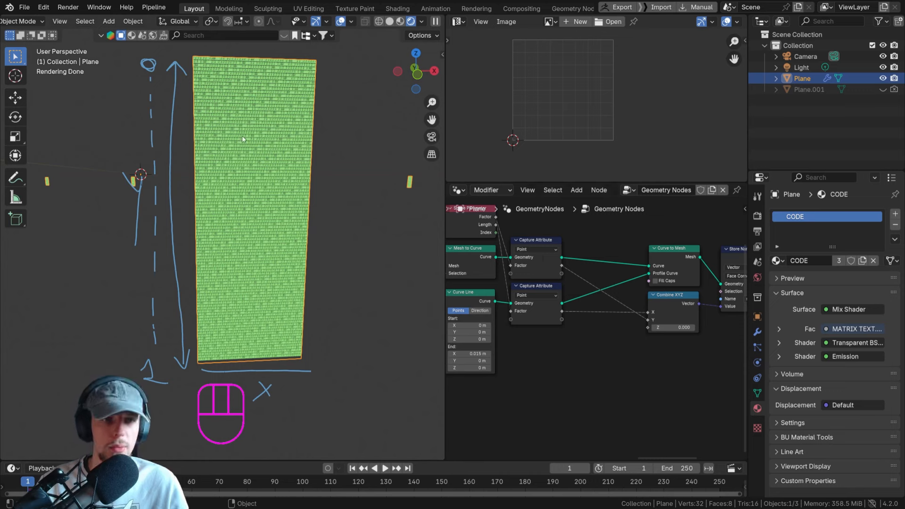
pyautogui.moveTo(589, 295); pyautogui.dragTo(585, 254, button='middle')
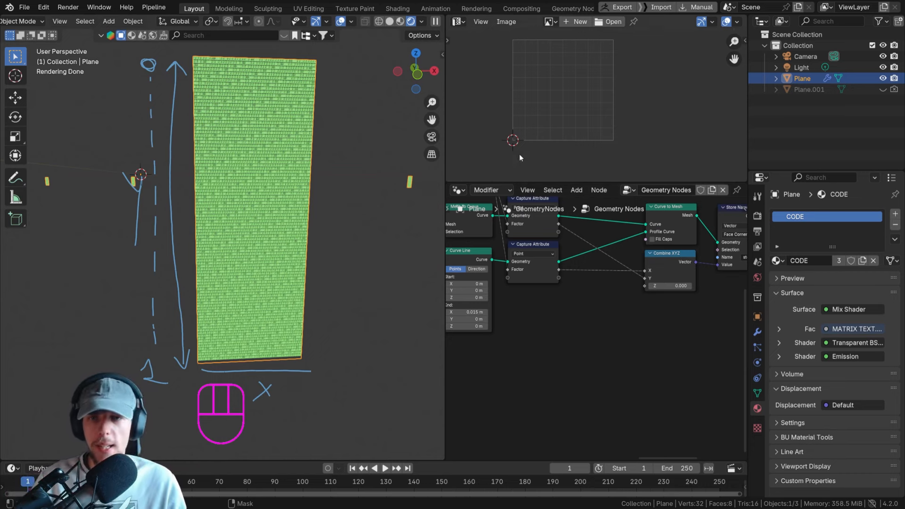
pyautogui.scroll(2, 556, 109)
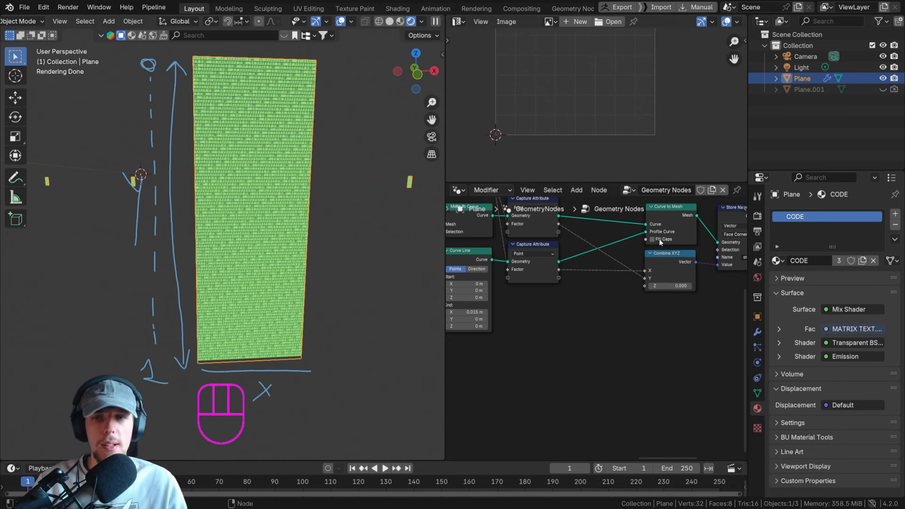
pyautogui.hotkey('shift', 'a')
pyautogui.write('math')
pyautogui.press('Return')
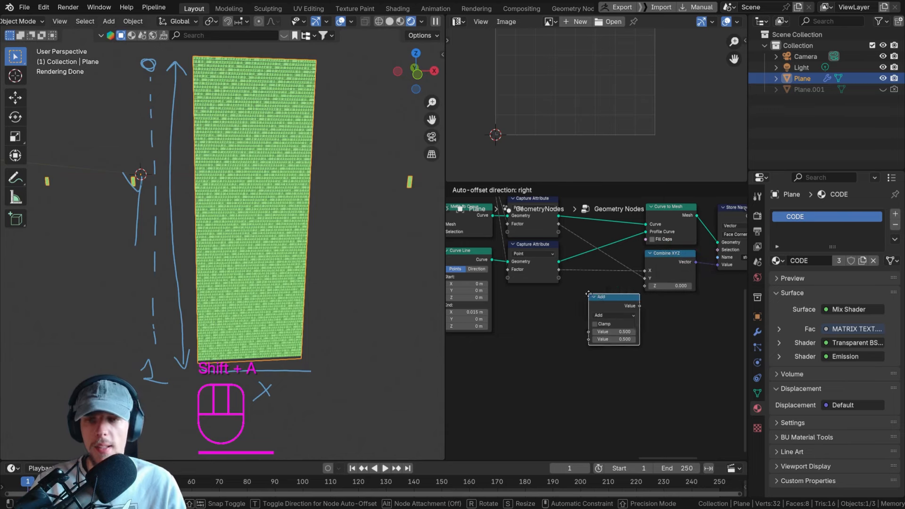
pyautogui.click(573, 263)
pyautogui.click(598, 283)
pyautogui.click(594, 324)
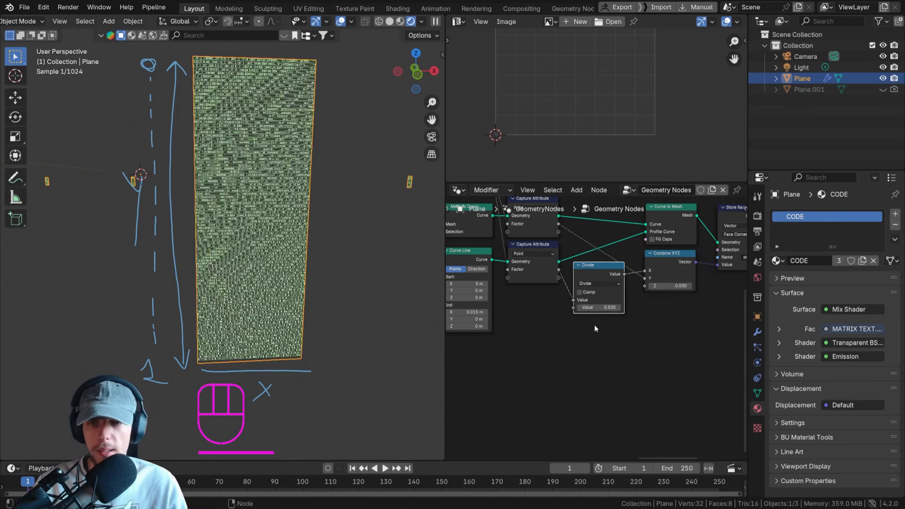
# Set the Divide node's divisor to 100 and check the stretched texture on the strip.
pyautogui.click(601, 308)
pyautogui.write('100')
pyautogui.press('Return')
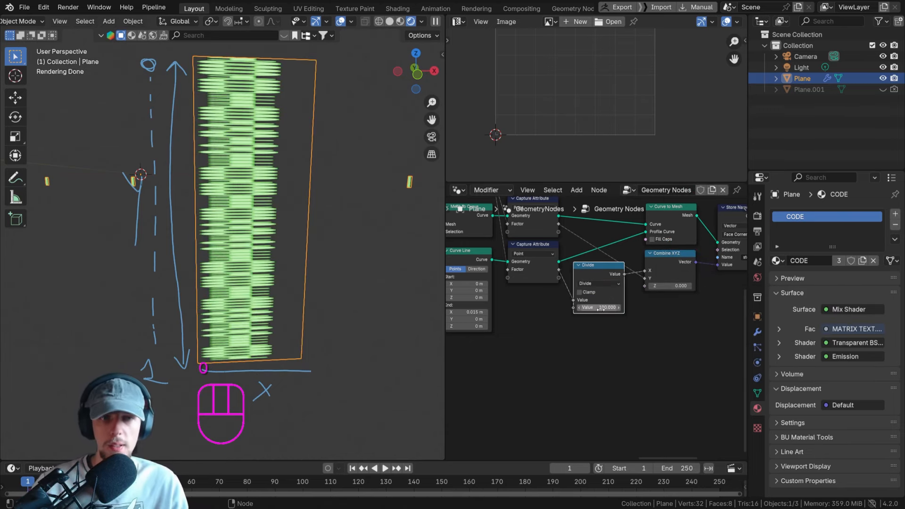
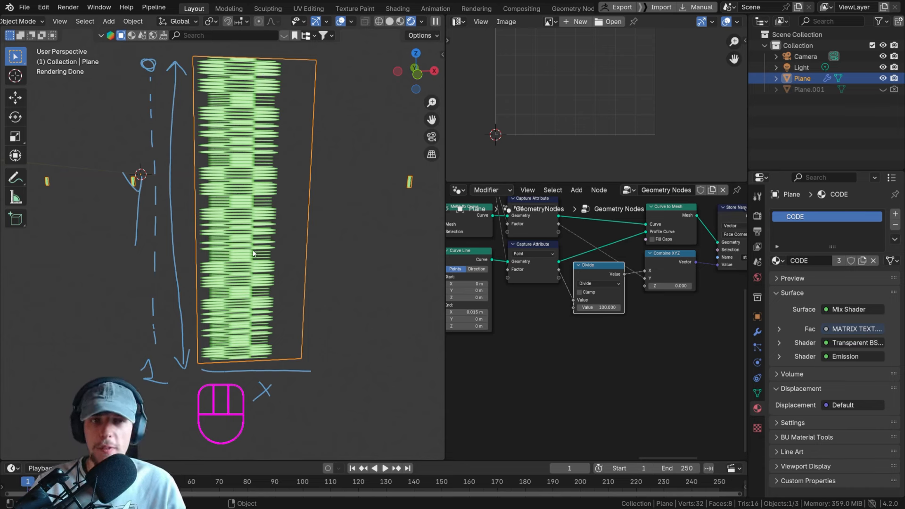
pyautogui.scroll(-4, 299, 203)
pyautogui.scroll(3, 318, 153)
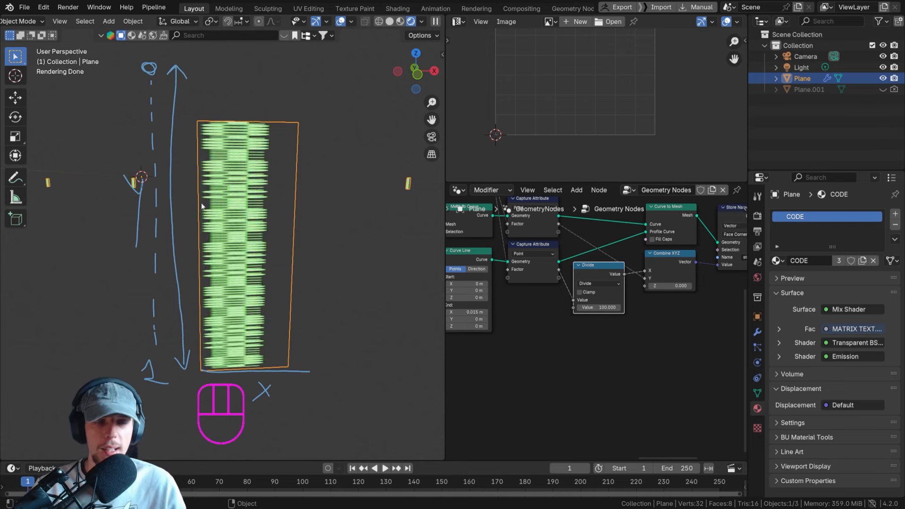
pyautogui.scroll(1, 201, 204)
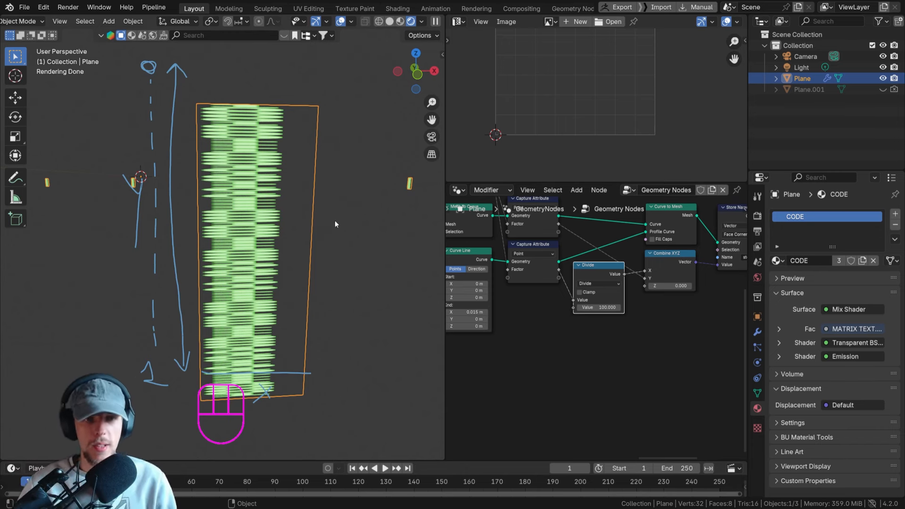
# Annotate the UV grid by tracing its square outline and writing a Y beside its vertical edge.
pyautogui.scroll(-3, 533, 84)
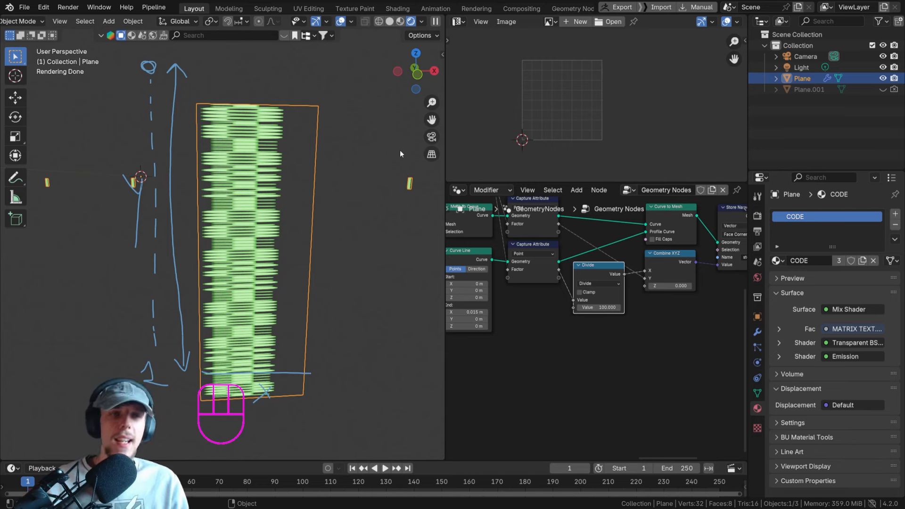
pyautogui.scroll(3, 533, 76)
pyautogui.keyDown('shift'); pyautogui.moveTo(553, 69); pyautogui.dragTo(518, 80, button='middle'); pyautogui.keyUp('shift')
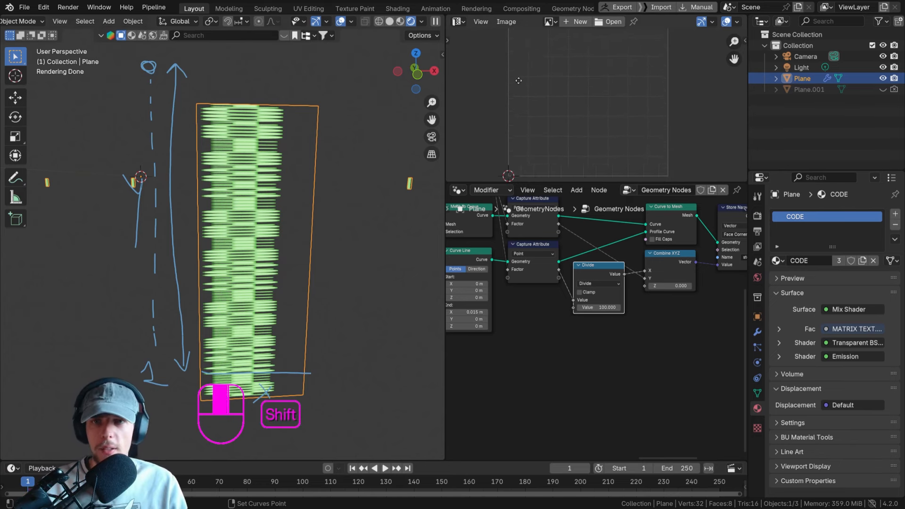
pyautogui.scroll(-2, 518, 81)
pyautogui.moveTo(512, 43); pyautogui.dragTo(512, 142)
pyautogui.moveTo(487, 85)
pyautogui.mouseDown()
pyautogui.moveTo(498, 87)
pyautogui.moveTo(493, 112)
pyautogui.mouseUp()
pyautogui.moveTo(514, 52); pyautogui.dragTo(590, 52)
pyautogui.moveTo(513, 141); pyautogui.dragTo(600, 141)
pyautogui.moveTo(558, 143)
pyautogui.mouseDown(button='right')
pyautogui.moveTo(610, 141)
pyautogui.moveTo(523, 143)
pyautogui.moveTo(529, 43)
pyautogui.moveTo(520, 57)
pyautogui.moveTo(594, 53)
pyautogui.mouseUp(button='right')
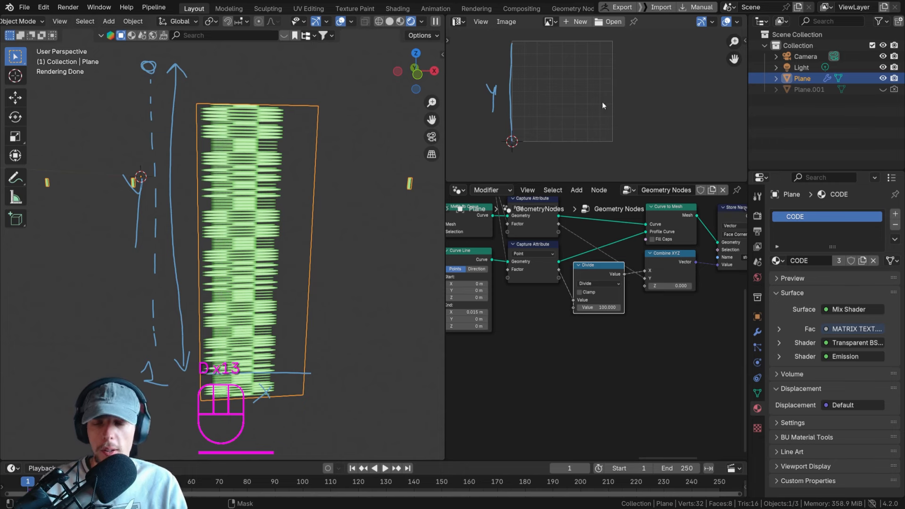
pyautogui.moveTo(512, 142)
pyautogui.mouseDown()
pyautogui.moveTo(611, 141)
pyautogui.moveTo(611, 66)
pyautogui.moveTo(512, 38)
pyautogui.mouseUp()
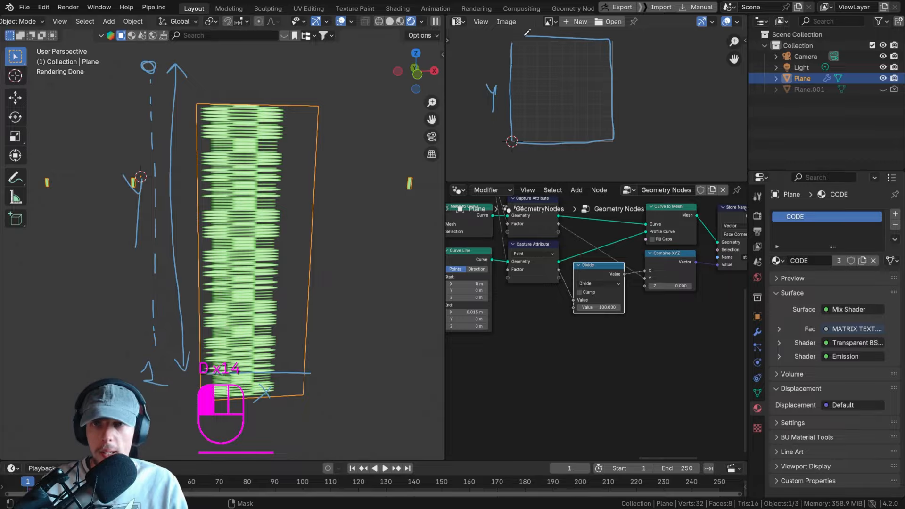
# Play the animation to examine the texture on the growing strips, and return to the first frame.
pyautogui.press('space')
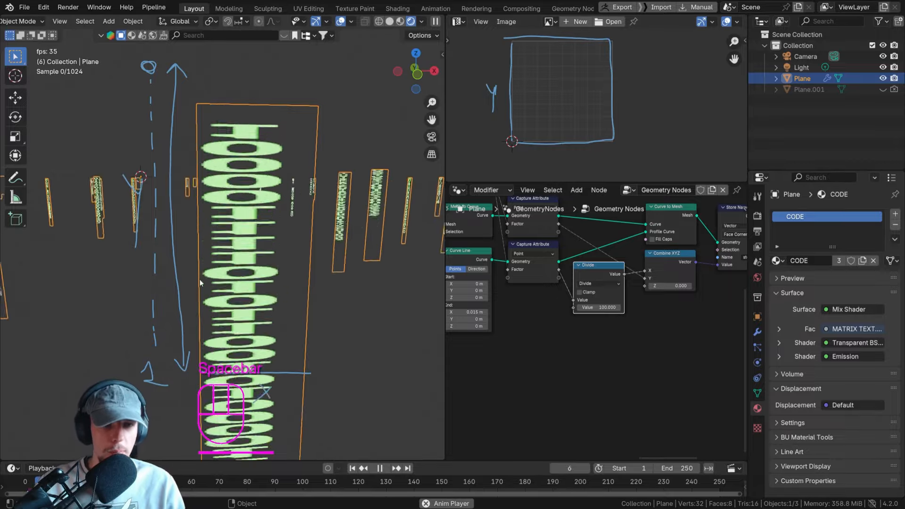
pyautogui.press('space')
pyautogui.press('space')
pyautogui.press('space')
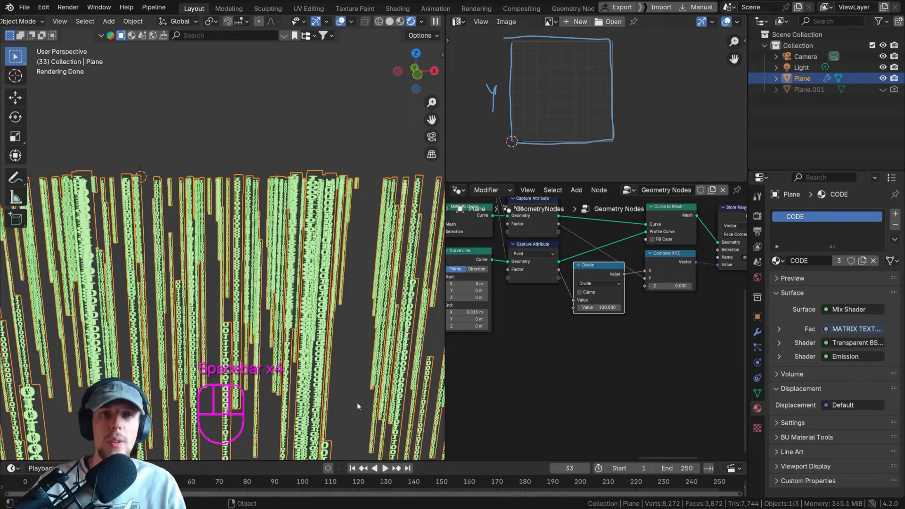
pyautogui.click(352, 467)
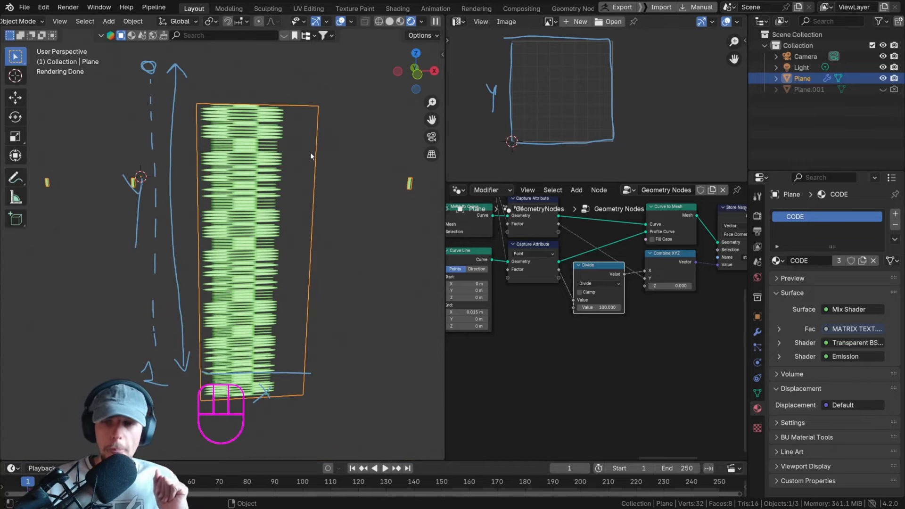
# Add a Spline Length node above the Spline Parameter node.
pyautogui.scroll(-2, 484, 224)
pyautogui.moveTo(485, 224); pyautogui.dragTo(556, 301, button='middle')
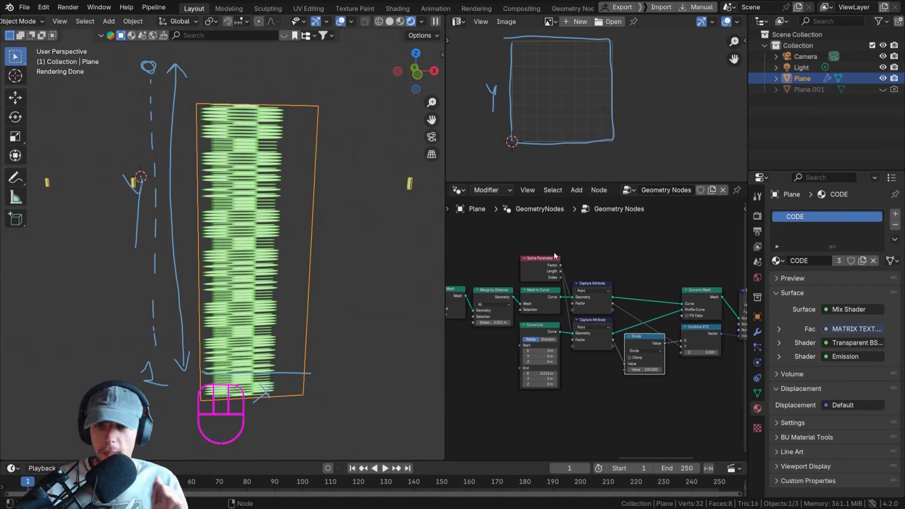
pyautogui.scroll(2, 555, 257)
pyautogui.hotkey('shift', 'a')
pyautogui.write('spli')
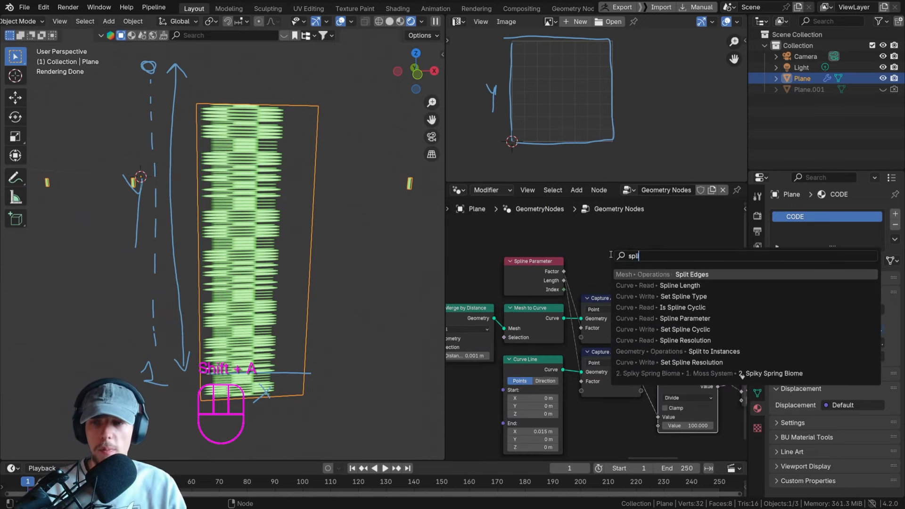
pyautogui.write('ne le')
pyautogui.press('Return')
pyautogui.click(506, 225)
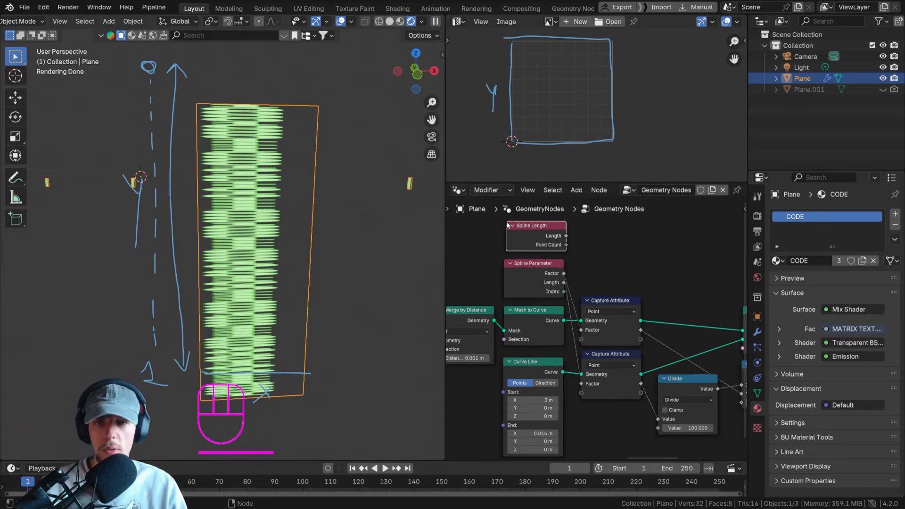
pyautogui.scroll(3, 566, 278)
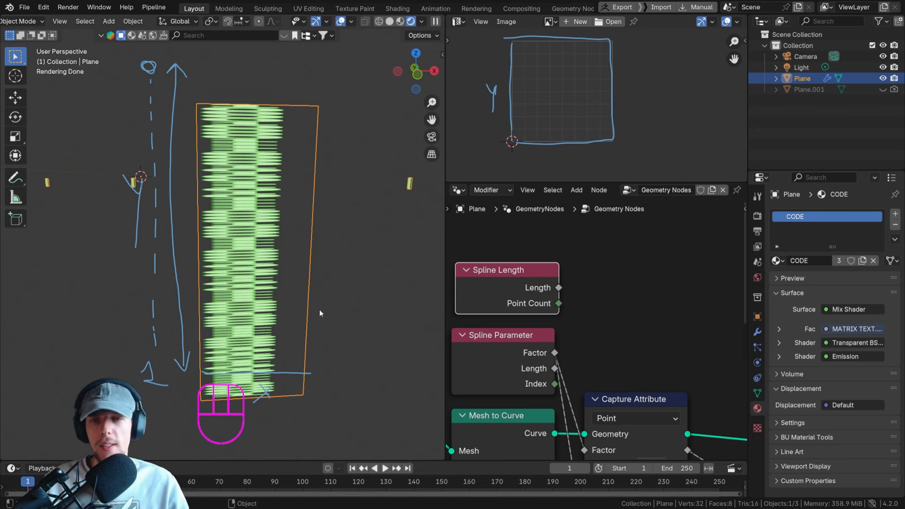
pyautogui.moveTo(481, 288); pyautogui.dragTo(520, 273, button='middle')
pyautogui.moveTo(545, 256); pyautogui.dragTo(542, 260)
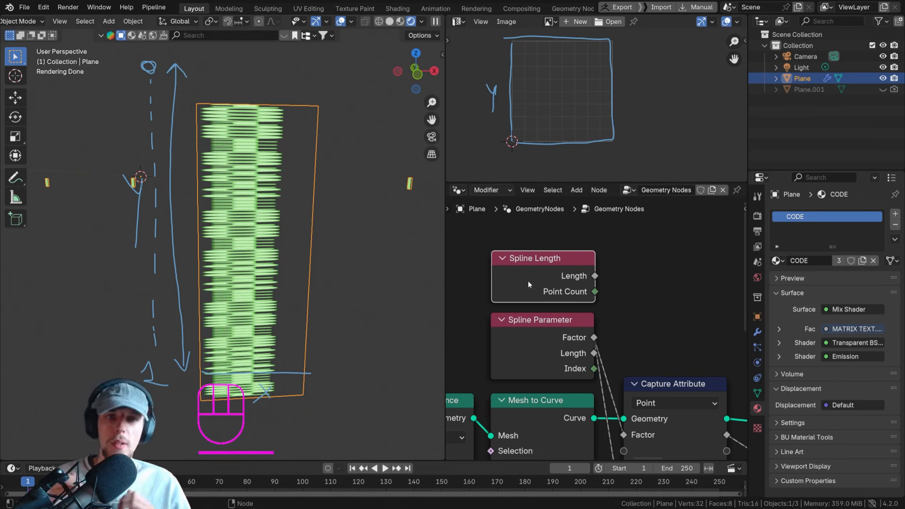
# Insert a Math node set to Multiply between the upper Capture Attribute's Factor and the Combine XYZ Y input.
pyautogui.scroll(-4, 528, 281)
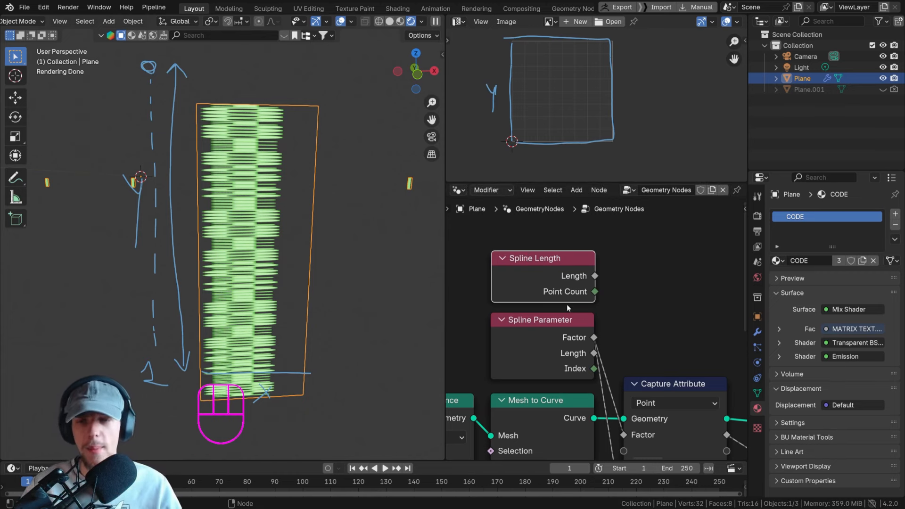
pyautogui.hotkey('shift', 'a')
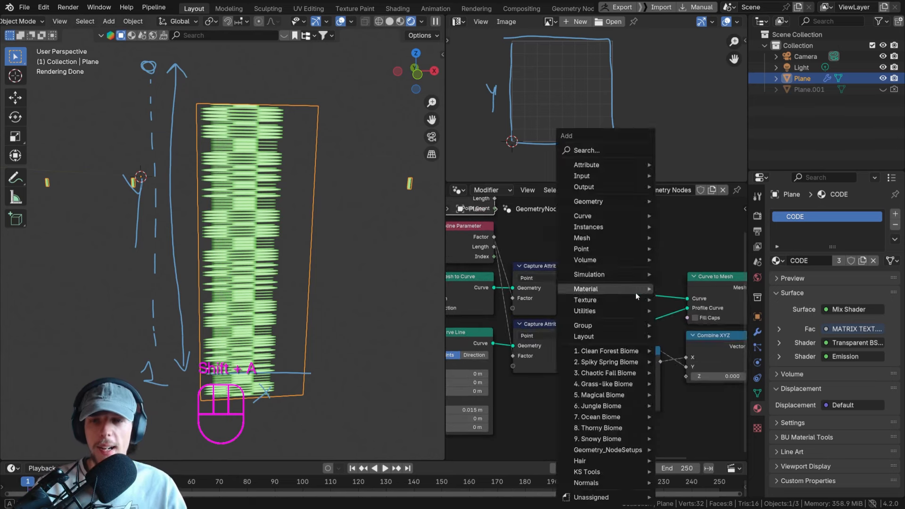
pyautogui.write('math')
pyautogui.press('Return')
pyautogui.scroll(1, 602, 304)
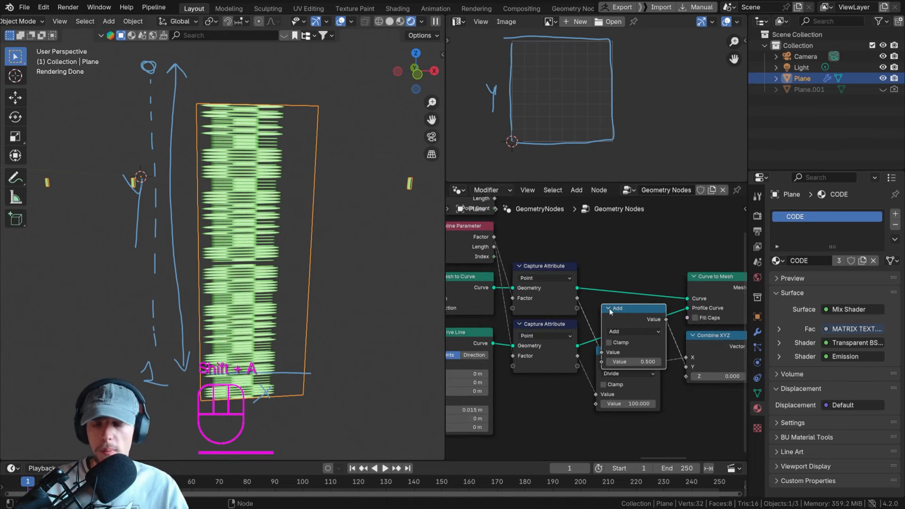
pyautogui.click(595, 214)
pyautogui.click(618, 240)
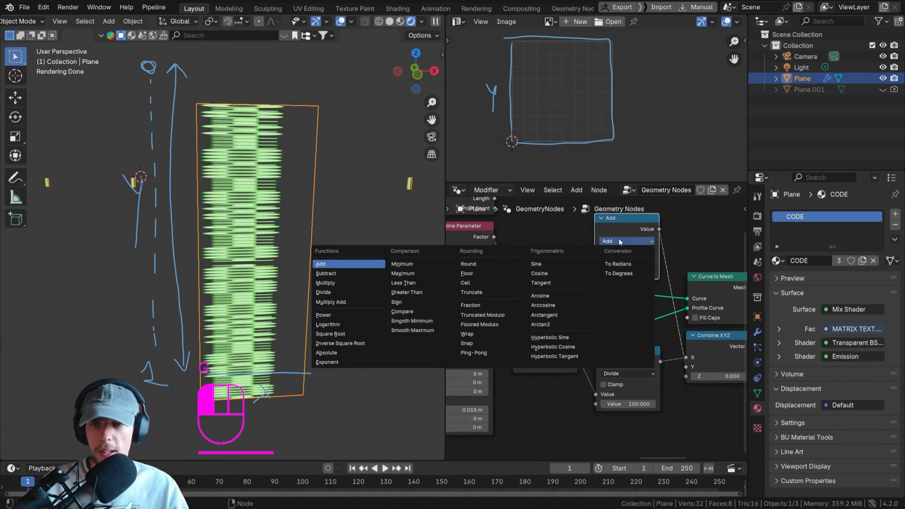
pyautogui.click(356, 282)
# Link the Spline Length node's Length output to the Multiply node's second Value input.
pyautogui.moveTo(495, 207); pyautogui.dragTo(526, 253, button='middle')
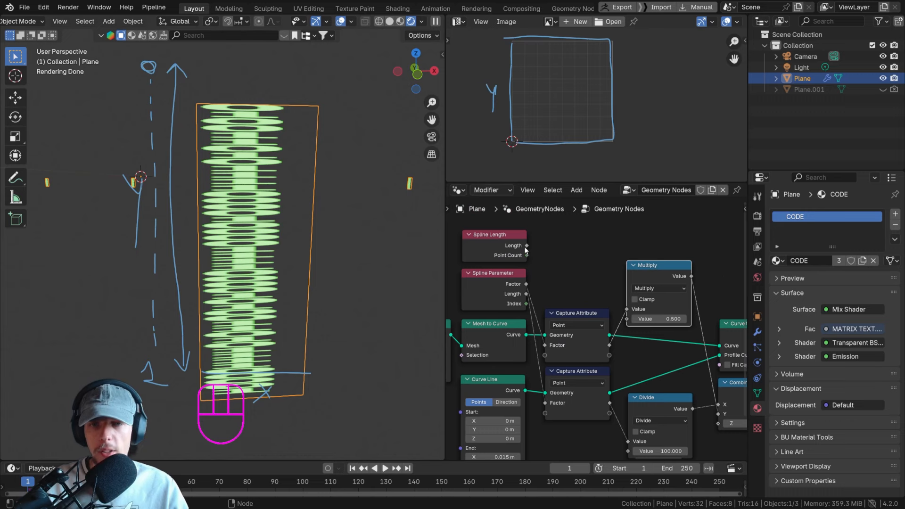
pyautogui.moveTo(526, 245); pyautogui.dragTo(627, 319)
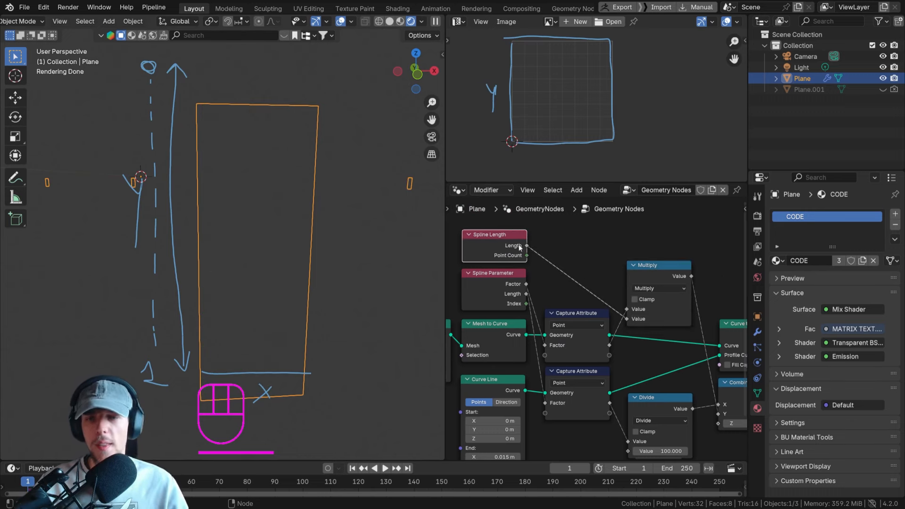
pyautogui.scroll(-2, 574, 295)
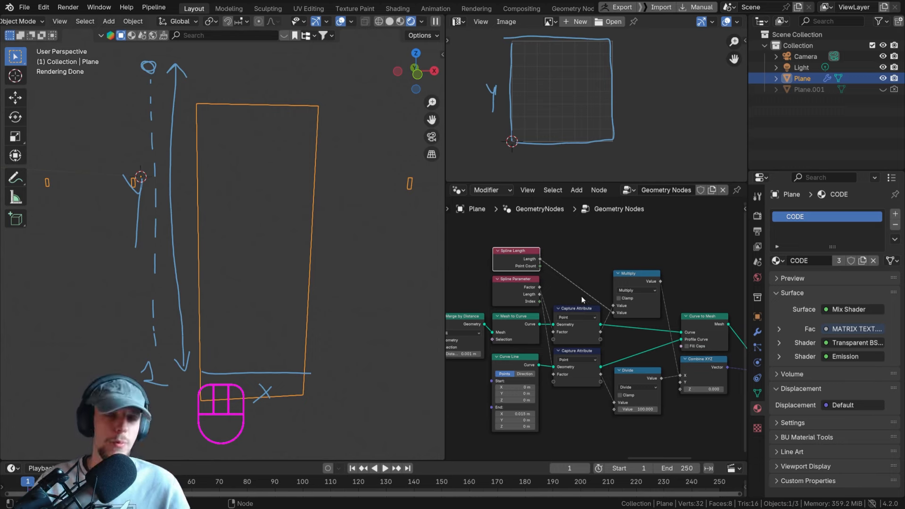
pyautogui.scroll(2, 551, 254)
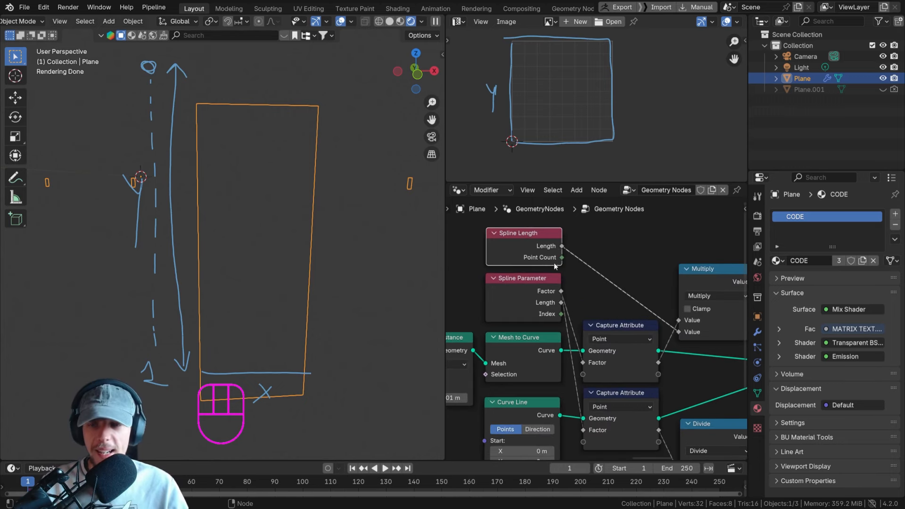
pyautogui.scroll(-3, 554, 265)
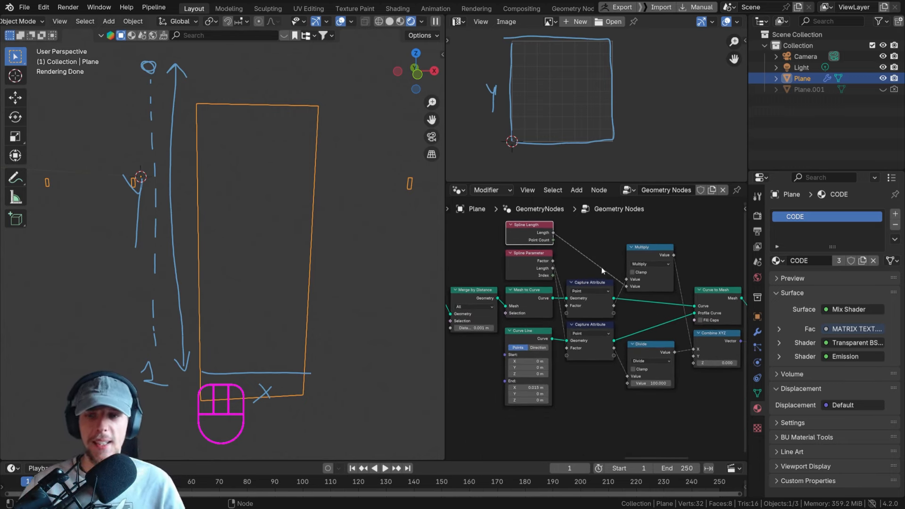
pyautogui.moveTo(688, 293); pyautogui.dragTo(668, 287, button='middle')
pyautogui.scroll(2, 638, 303)
pyautogui.scroll(-5, 584, 282)
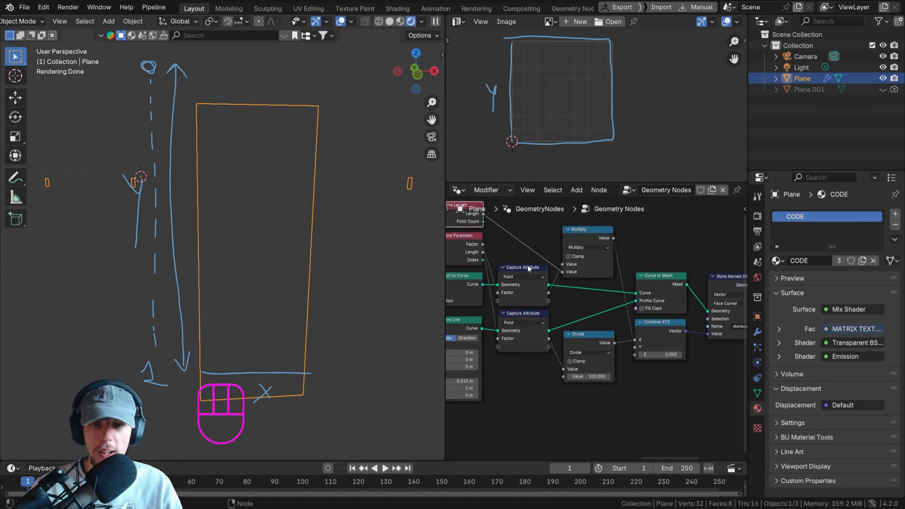
# Move the lower Capture Attribute down and place Multiply, Divide and Combine XYZ below the Curve to Mesh connections.
pyautogui.moveTo(535, 267); pyautogui.dragTo(586, 268, button='middle')
pyautogui.moveTo(578, 315); pyautogui.dragTo(582, 336)
pyautogui.moveTo(617, 279); pyautogui.dragTo(603, 276, button='middle')
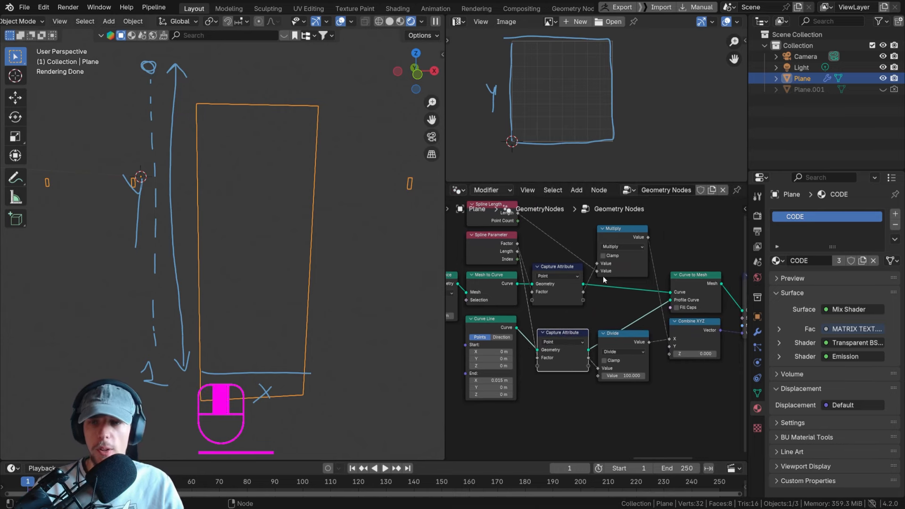
pyautogui.moveTo(623, 235); pyautogui.dragTo(624, 355)
pyautogui.scroll(-4, 661, 392)
pyautogui.moveTo(663, 381); pyautogui.dragTo(647, 338, button='middle')
pyautogui.keyDown('shift'); pyautogui.click(621, 367); pyautogui.keyUp('shift')
pyautogui.keyDown('shift'); pyautogui.click(663, 363); pyautogui.keyUp('shift')
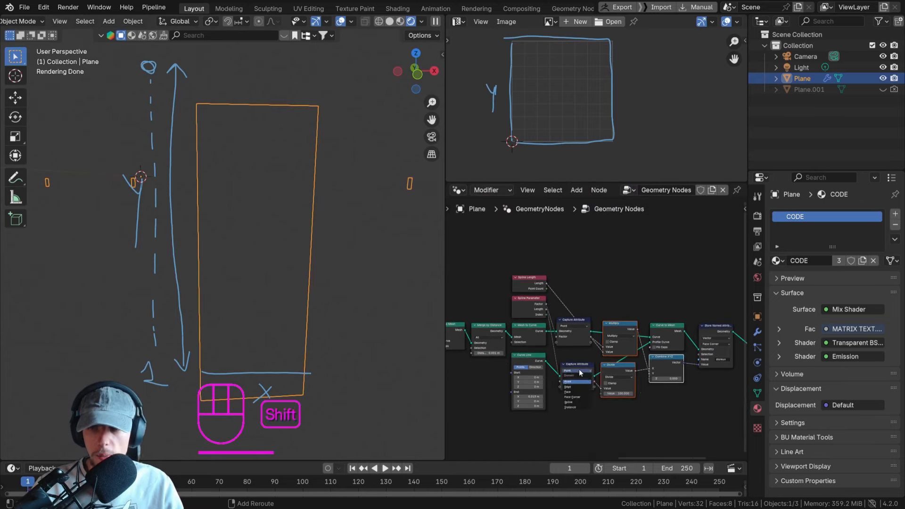
pyautogui.press('g')
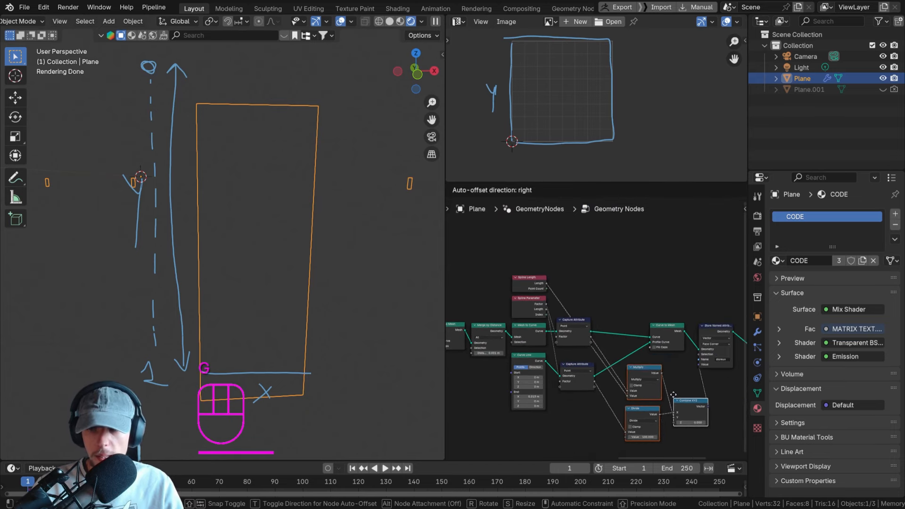
pyautogui.click(659, 402)
pyautogui.scroll(3, 613, 306)
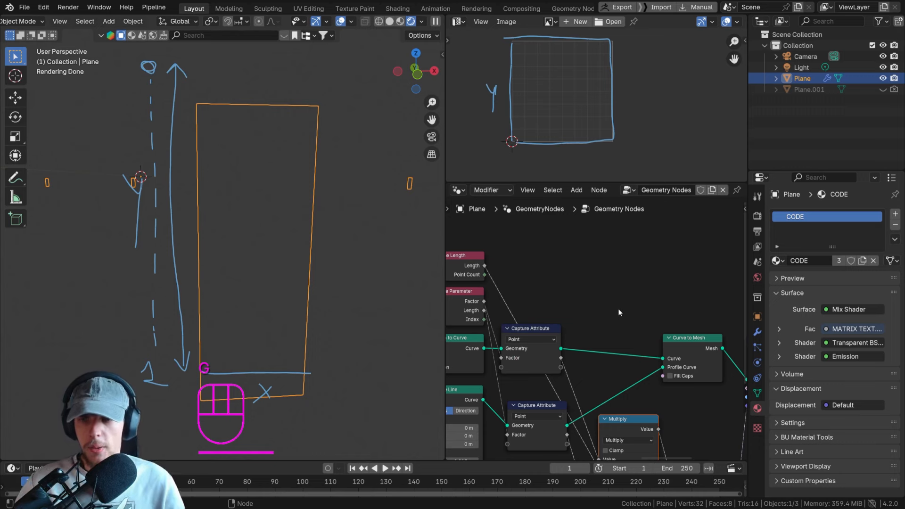
# Insert a Store Named Attribute node between the upper Capture Attribute and Curve to Mesh.
pyautogui.moveTo(618, 310); pyautogui.dragTo(646, 297, button='middle')
pyautogui.moveTo(583, 305); pyautogui.dragTo(602, 298, button='middle')
pyautogui.click(517, 243)
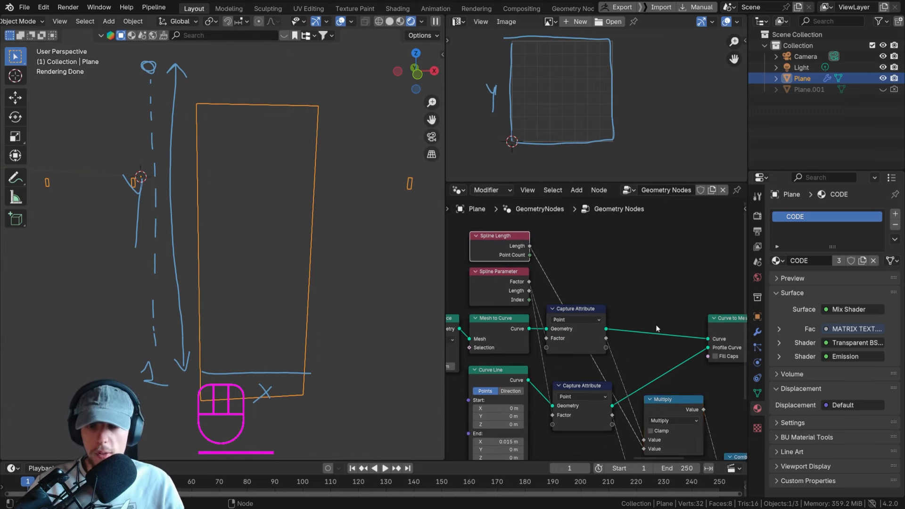
pyautogui.scroll(1, 656, 313)
pyautogui.hotkey('shift', 'a')
pyautogui.write('sto')
pyautogui.press('Return')
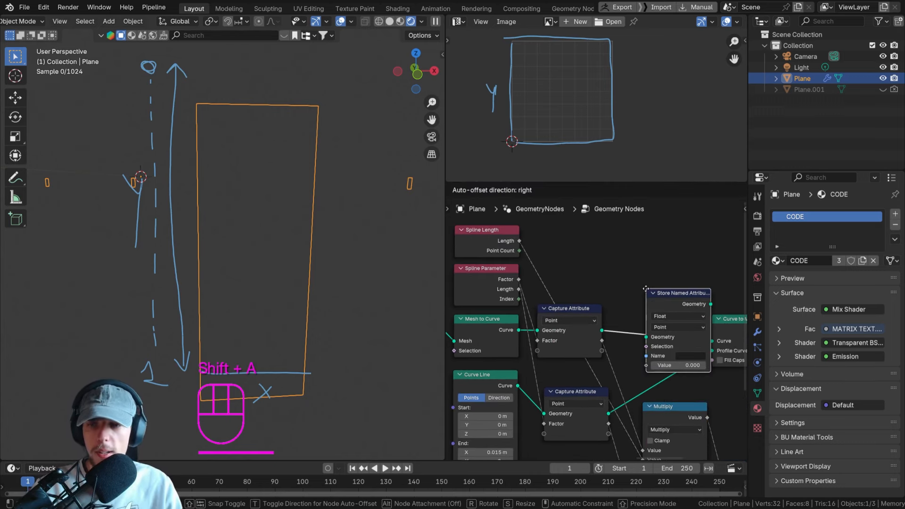
pyautogui.click(630, 294)
pyautogui.press('g')
pyautogui.click(657, 305)
# Name the new Store Named Attribute node's float attribute splinelen and link the Spline Length node's Length to its Value.
pyautogui.click(657, 306)
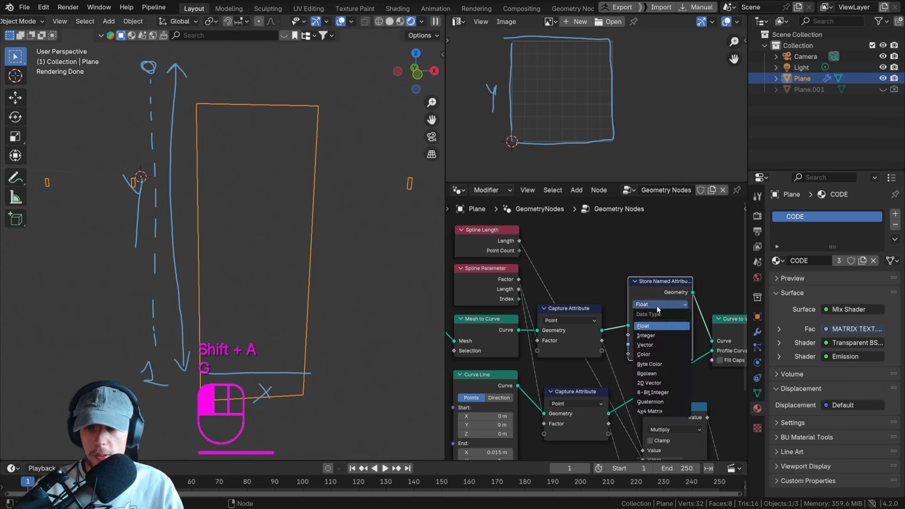
pyautogui.click(645, 325)
pyautogui.click(668, 344)
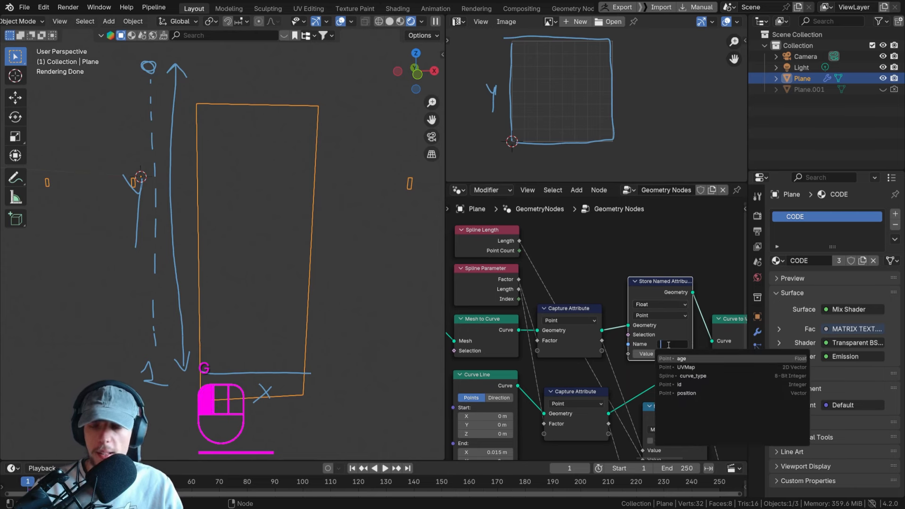
pyautogui.write('splinelen')
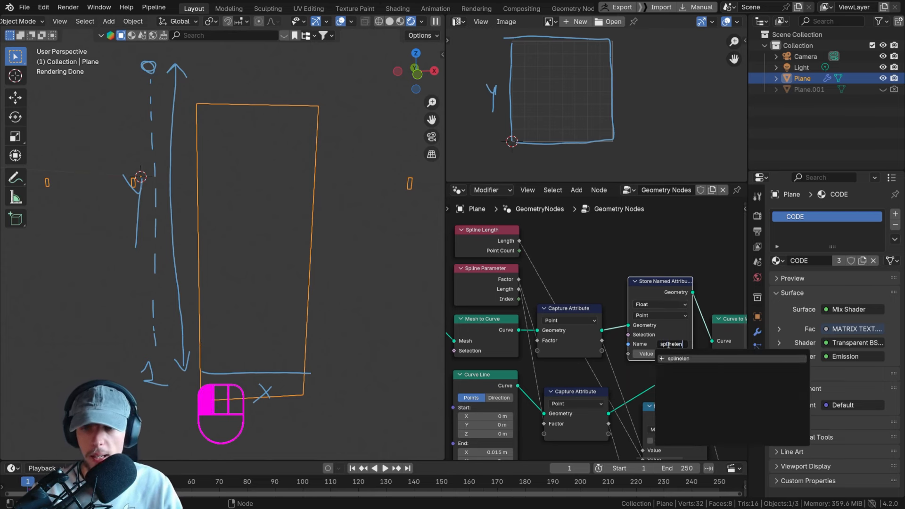
pyautogui.press('Return')
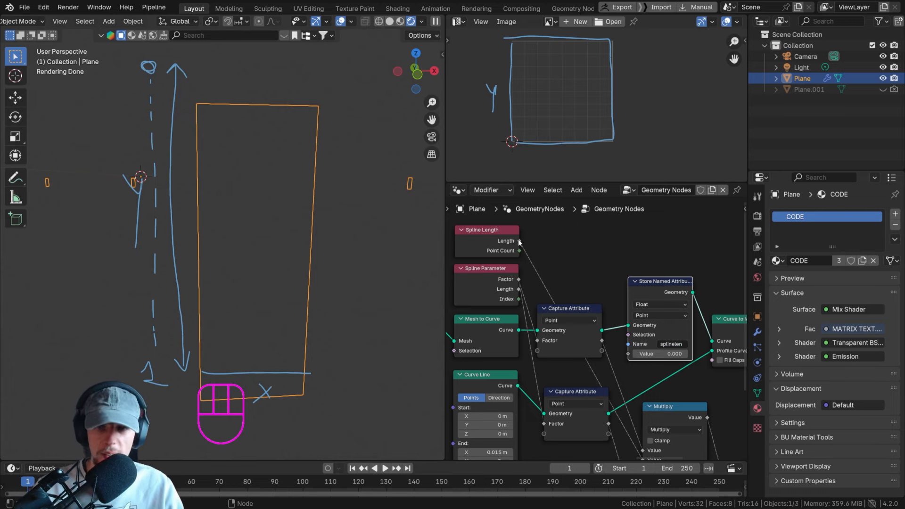
pyautogui.moveTo(519, 242); pyautogui.dragTo(628, 353)
pyautogui.moveTo(654, 282); pyautogui.dragTo(649, 296)
# Add a Named Attribute node above Curve to Mesh.
pyautogui.scroll(-2, 646, 306)
pyautogui.hotkey('shift', 'a')
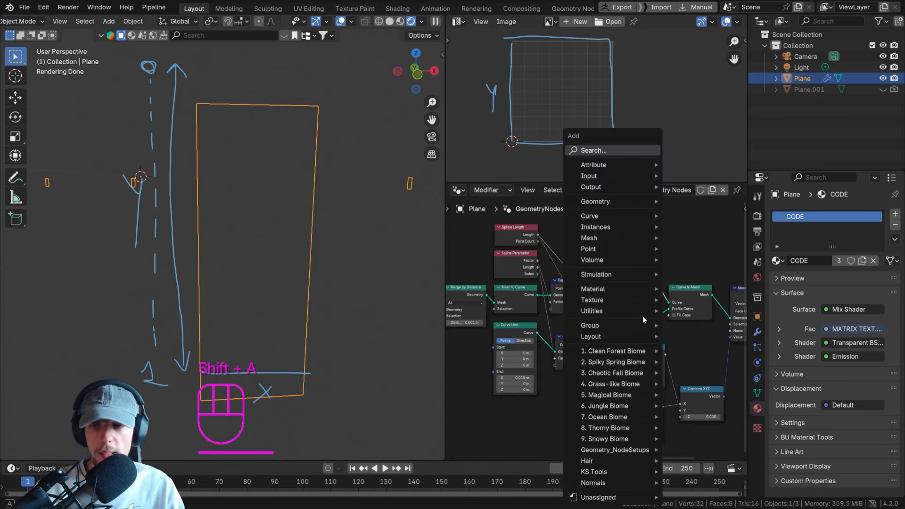
pyautogui.write('nam')
pyautogui.press('Return')
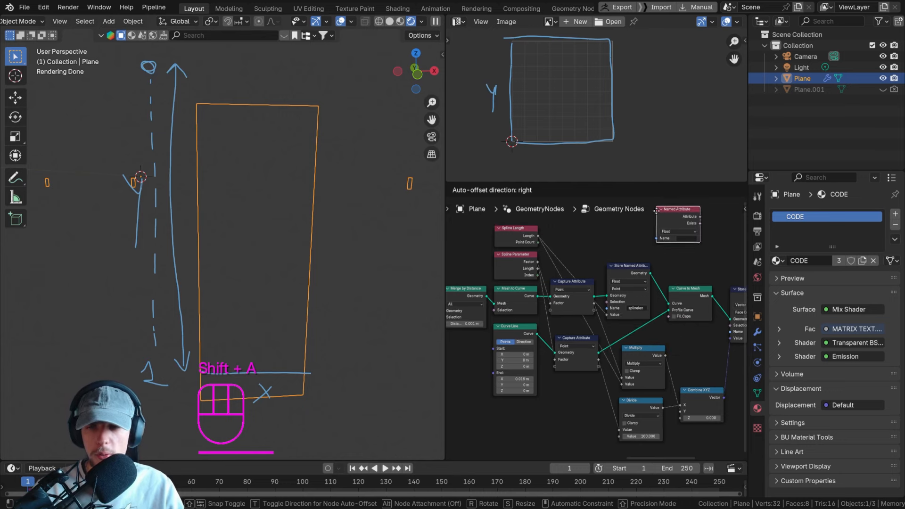
pyautogui.click(663, 244)
pyautogui.scroll(2, 643, 251)
pyautogui.moveTo(644, 251); pyautogui.dragTo(573, 248, button='middle')
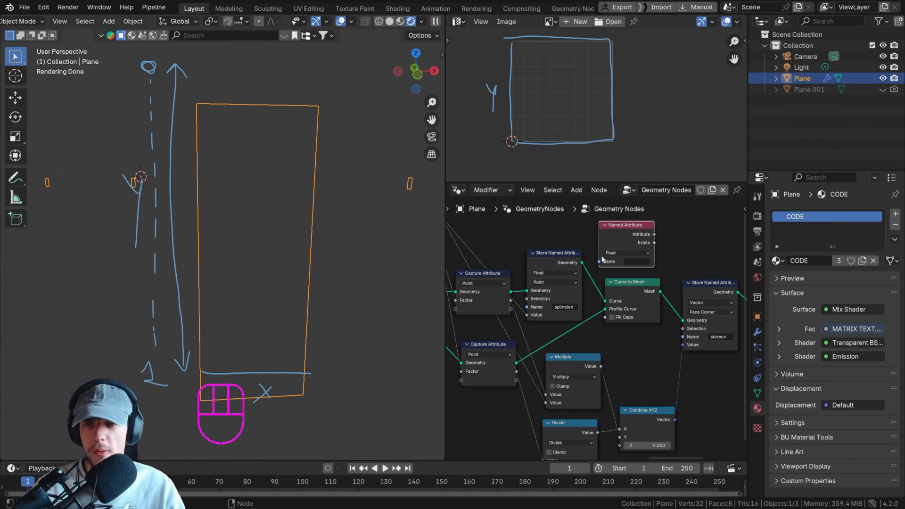
# Set the Named Attribute node to read the Float attribute splinelen.
pyautogui.moveTo(602, 258); pyautogui.dragTo(630, 281, button='middle')
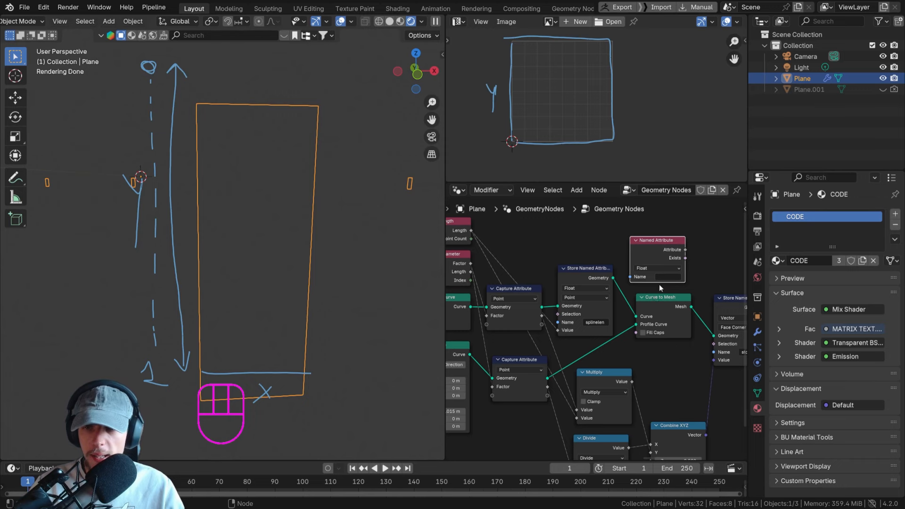
pyautogui.click(674, 269)
pyautogui.click(673, 270)
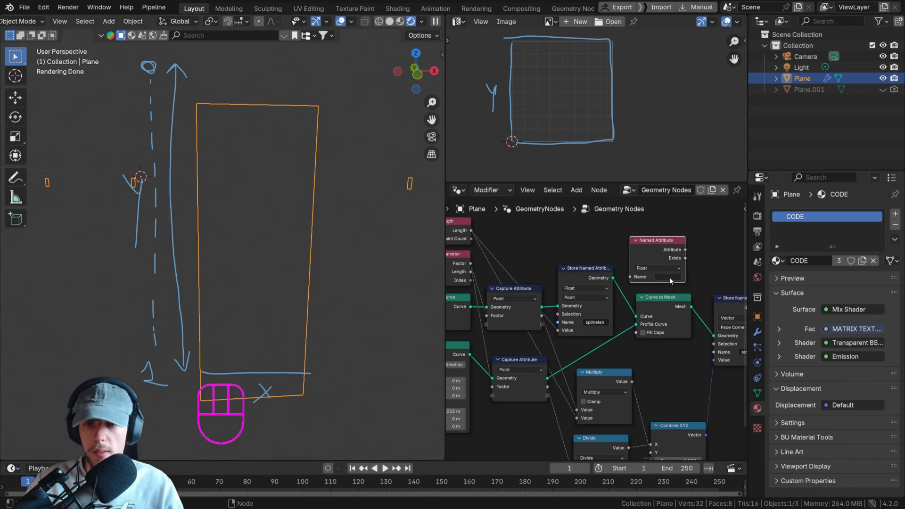
pyautogui.click(668, 277)
pyautogui.write('splinelen')
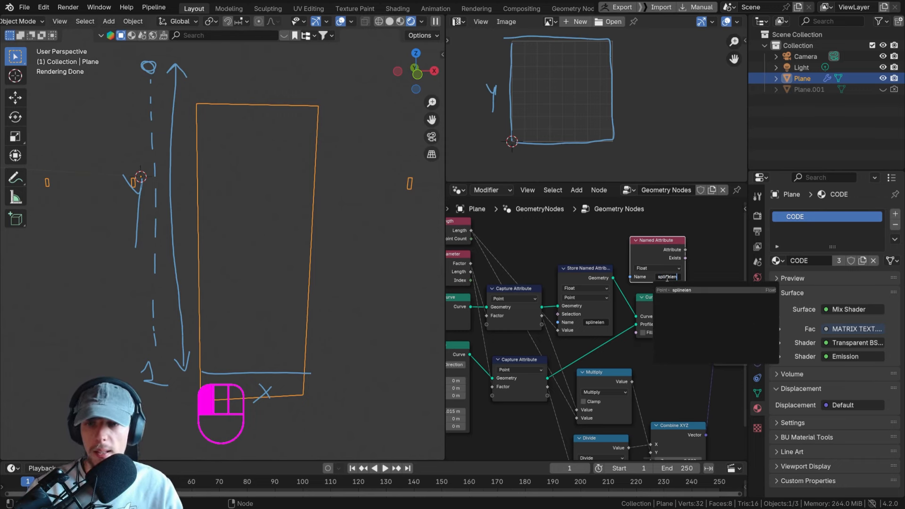
pyautogui.press('Return')
# Link the Named Attribute output to the Multiply node's second Value and place the node below the lower Capture Attribute.
pyautogui.moveTo(666, 278); pyautogui.dragTo(623, 239, button='middle')
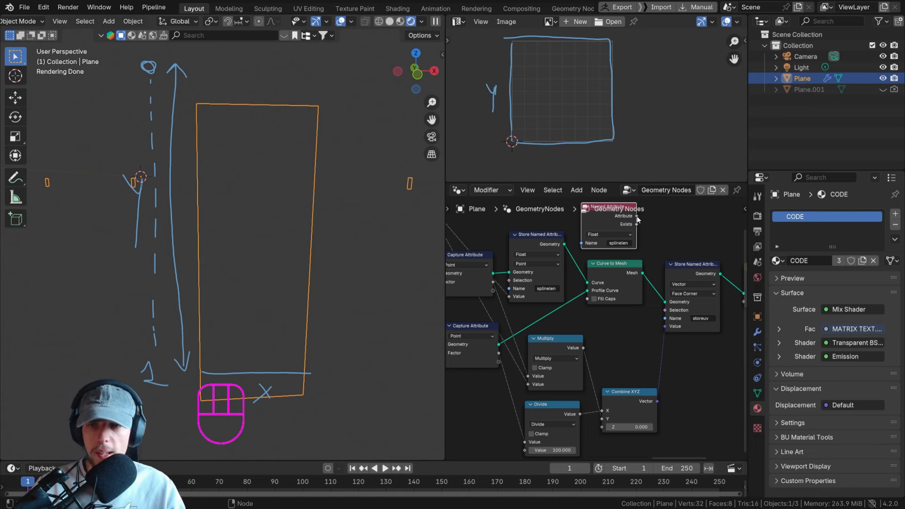
pyautogui.moveTo(637, 219); pyautogui.dragTo(643, 394)
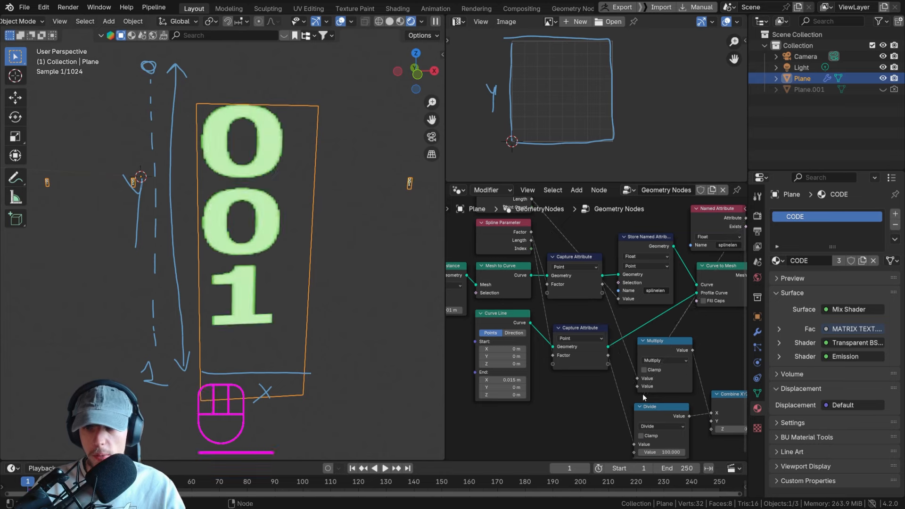
pyautogui.scroll(-2, 699, 272)
pyautogui.moveTo(698, 272); pyautogui.dragTo(634, 278, button='middle')
pyautogui.moveTo(633, 250); pyautogui.dragTo(532, 375)
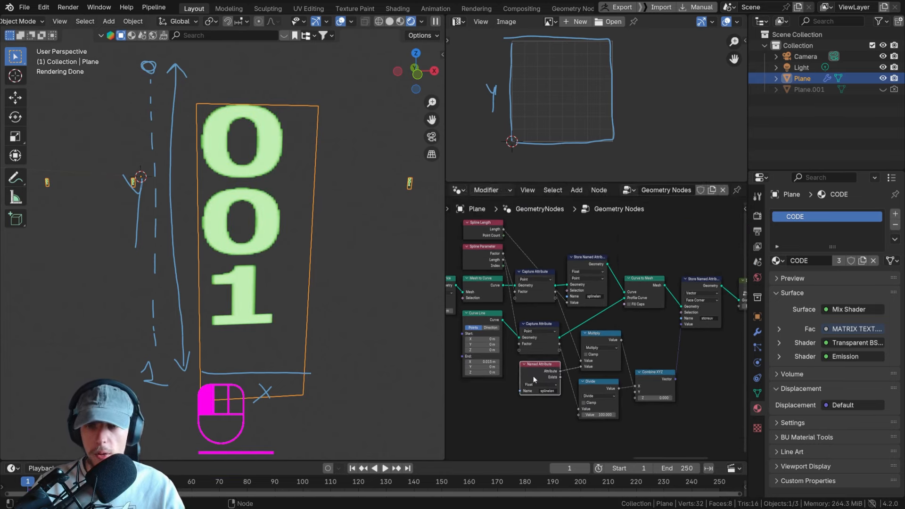
# Replace the Image Editor with a Spreadsheet, enlarge its area and bring the splinelen column into view.
pyautogui.click(457, 21)
pyautogui.click(801, 97)
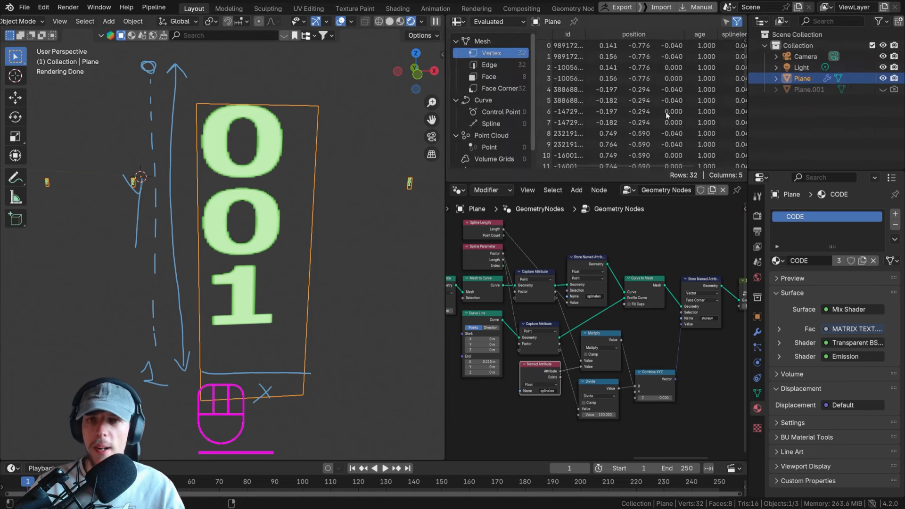
pyautogui.moveTo(583, 183); pyautogui.dragTo(641, 190)
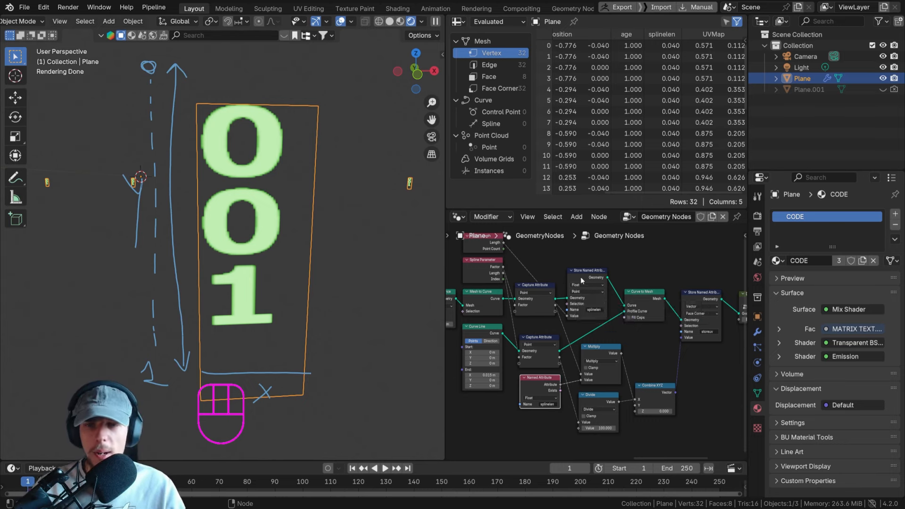
pyautogui.scroll(2, 588, 263)
pyautogui.moveTo(539, 284); pyautogui.dragTo(588, 300, button='middle')
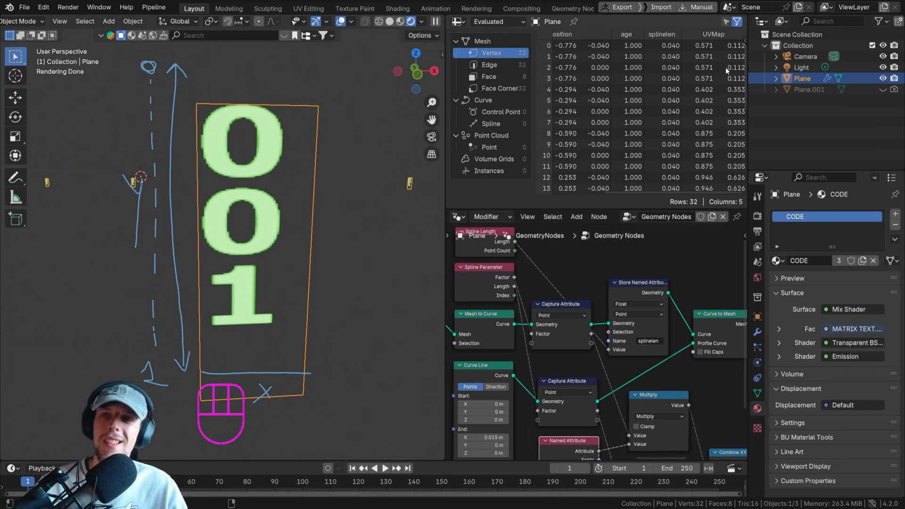
pyautogui.click(640, 193)
pyautogui.scroll(-2, 584, 320)
pyautogui.moveTo(623, 297); pyautogui.dragTo(607, 290, button='middle')
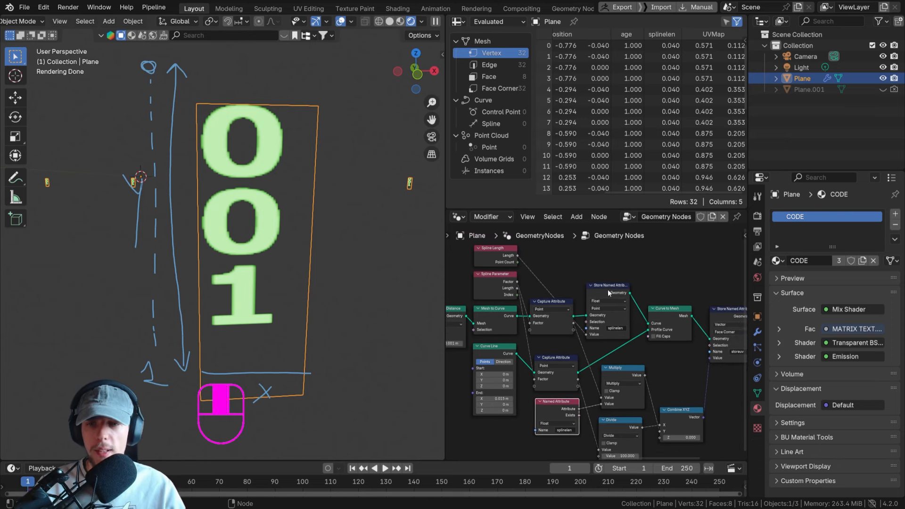
# Preview the curve nodes up to the splinelen Store Named Attribute in a Viewer and inspect the control points' splinelen column.
pyautogui.scroll(1, 595, 294)
pyautogui.moveTo(513, 299); pyautogui.dragTo(569, 301, button='middle')
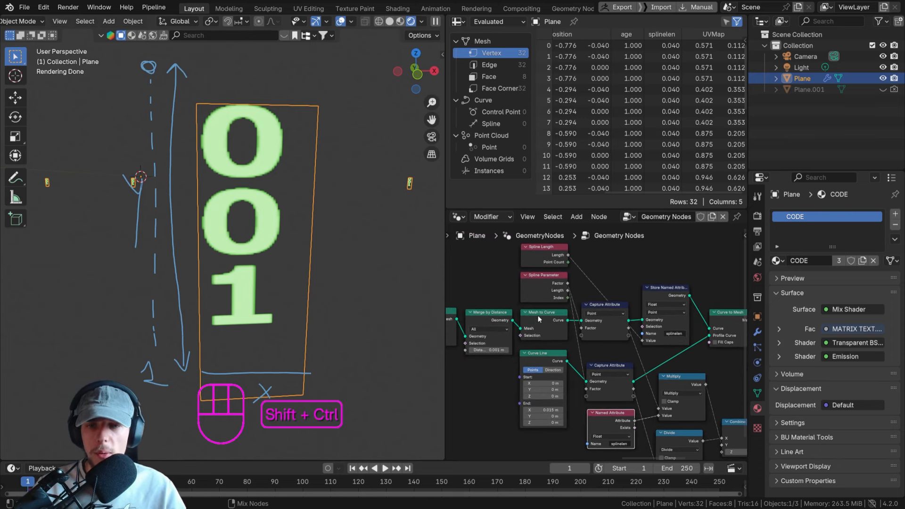
pyautogui.keyDown('ctrl'); pyautogui.keyDown('shift'); pyautogui.click(564, 321); pyautogui.keyUp('shift'); pyautogui.keyUp('ctrl')
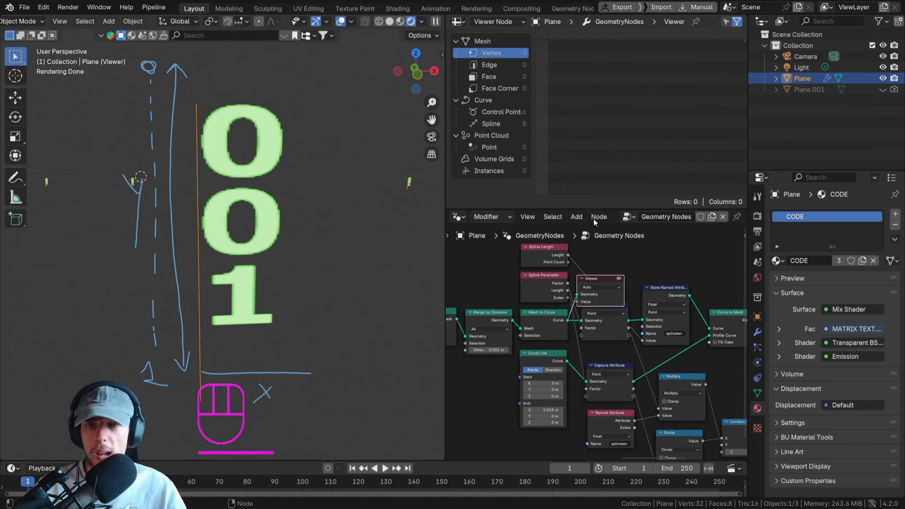
pyautogui.keyDown('ctrl'); pyautogui.keyDown('shift'); pyautogui.click(621, 309); pyautogui.keyUp('shift'); pyautogui.keyUp('ctrl')
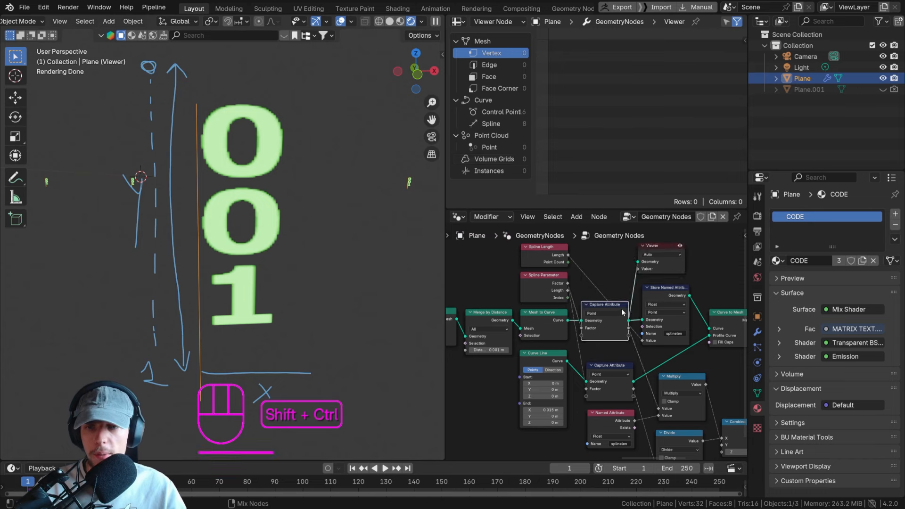
pyautogui.keyDown('ctrl'); pyautogui.keyDown('shift'); pyautogui.click(665, 296); pyautogui.keyUp('shift'); pyautogui.keyUp('ctrl')
pyautogui.moveTo(665, 296); pyautogui.dragTo(599, 268, button='middle')
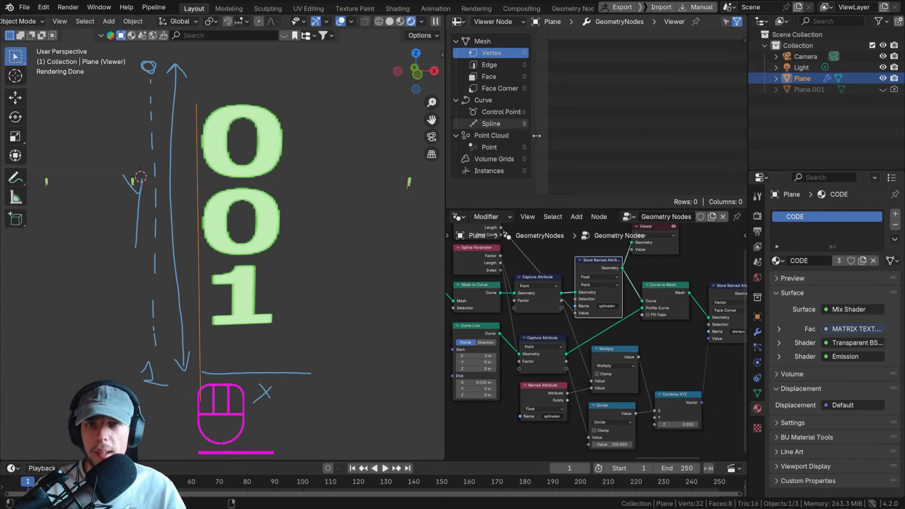
pyautogui.click(510, 113)
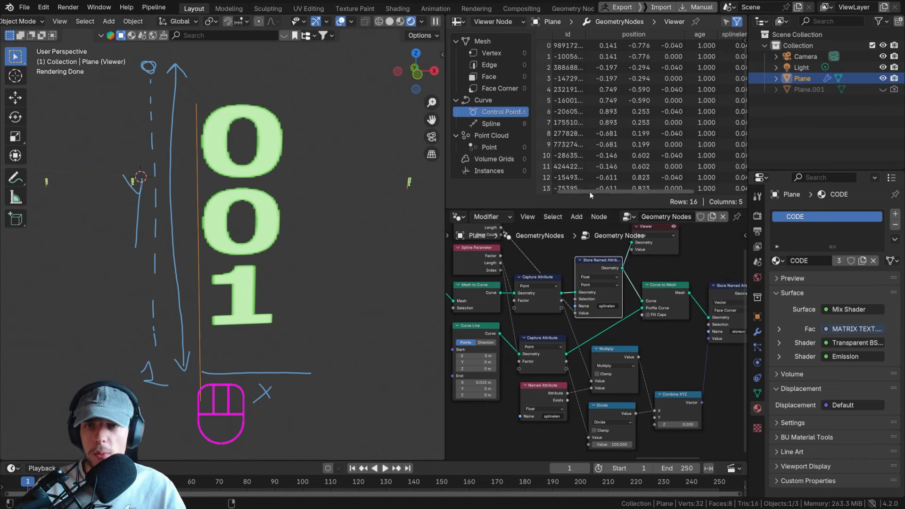
pyautogui.moveTo(592, 192); pyautogui.dragTo(657, 193)
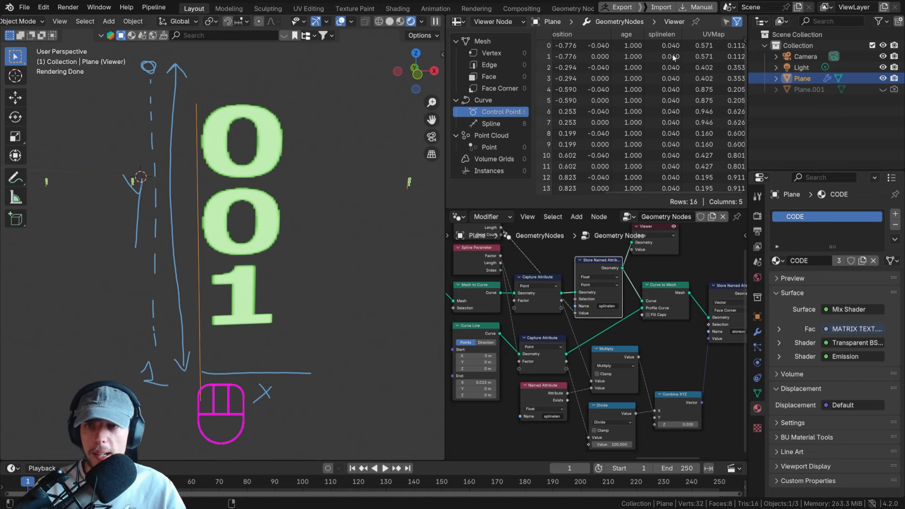
# Preview the Curve to Mesh output in the Viewer and inspect the splinelen column for its vertices.
pyautogui.moveTo(677, 298); pyautogui.dragTo(646, 289, button='middle')
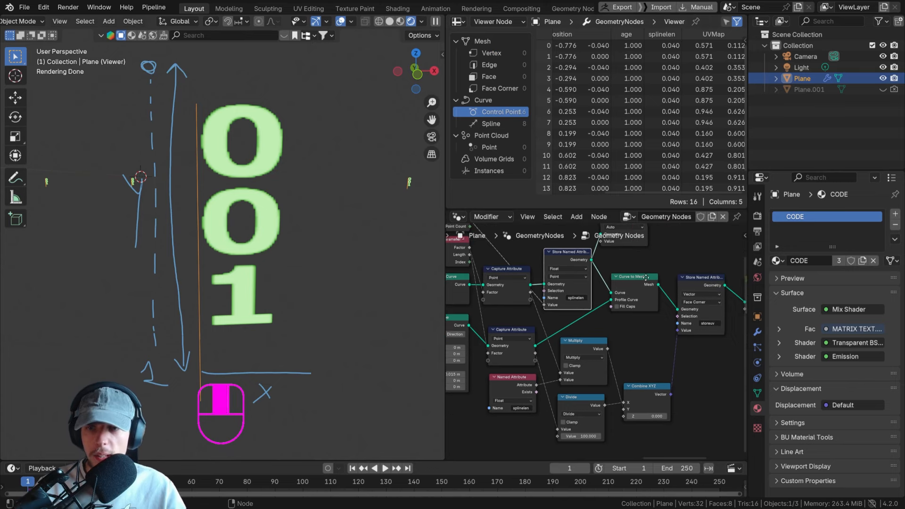
pyautogui.keyDown('ctrl'); pyautogui.keyDown('shift'); pyautogui.click(643, 278); pyautogui.keyUp('shift'); pyautogui.keyUp('ctrl')
pyautogui.moveTo(669, 272); pyautogui.dragTo(654, 268, button='middle')
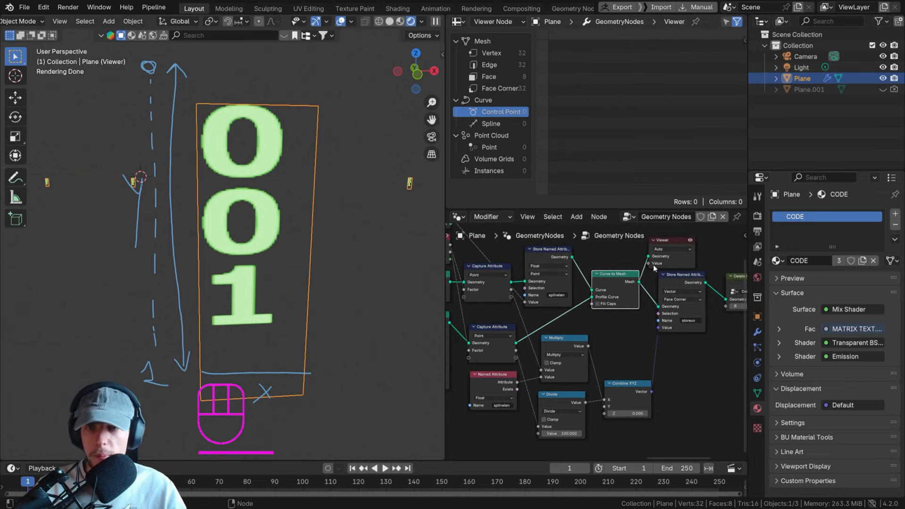
pyautogui.click(500, 57)
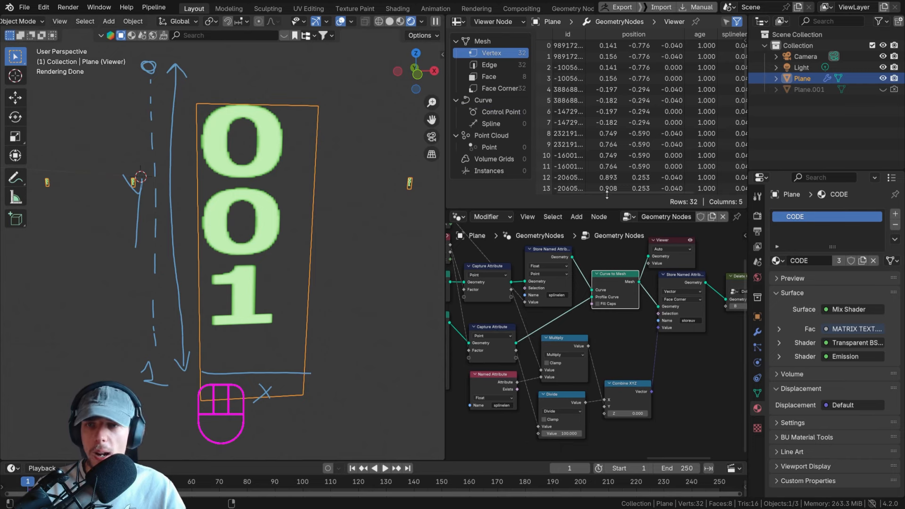
pyautogui.moveTo(607, 193); pyautogui.dragTo(659, 197)
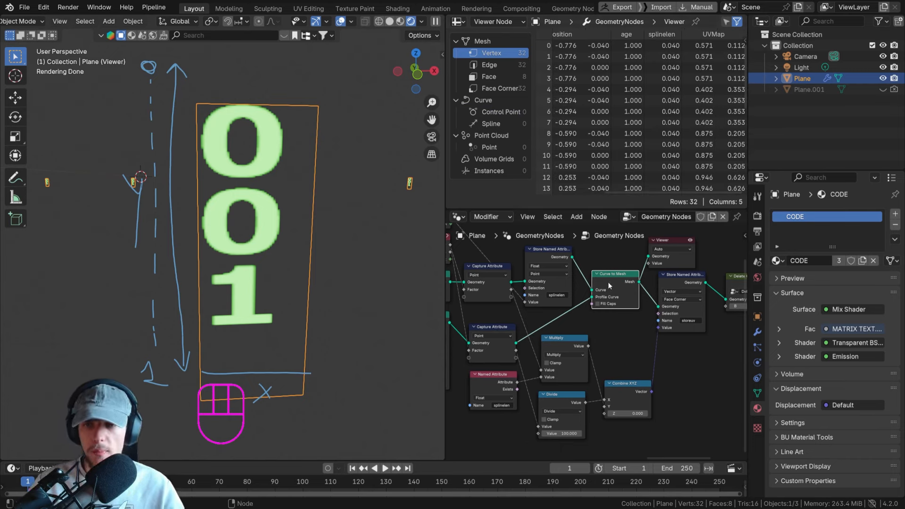
# Preview the storeuv Store Named Attribute output in the Viewer, then delete the Viewer node.
pyautogui.scroll(2, 608, 282)
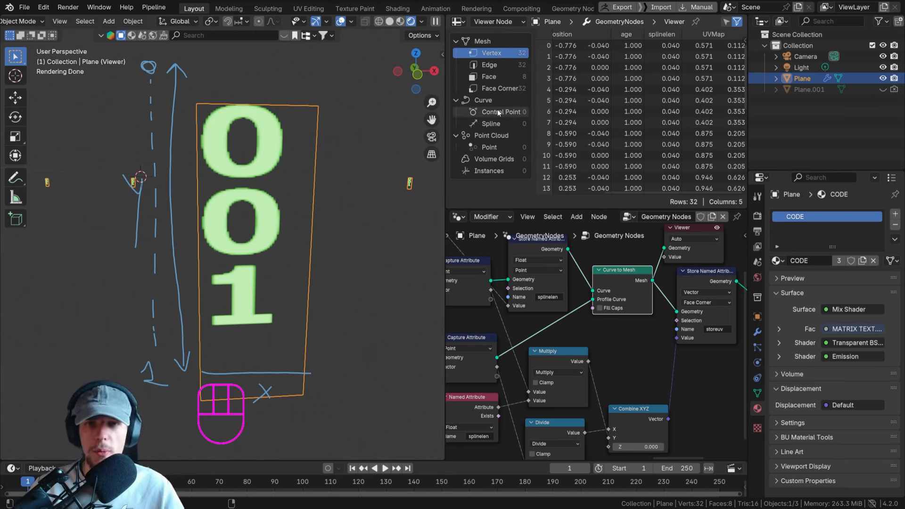
pyautogui.moveTo(622, 294); pyautogui.dragTo(580, 286, button='middle')
pyautogui.keyDown('ctrl'); pyautogui.keyDown('shift'); pyautogui.click(643, 286); pyautogui.keyUp('shift'); pyautogui.keyUp('ctrl')
pyautogui.moveTo(665, 293); pyautogui.dragTo(516, 285, button='middle')
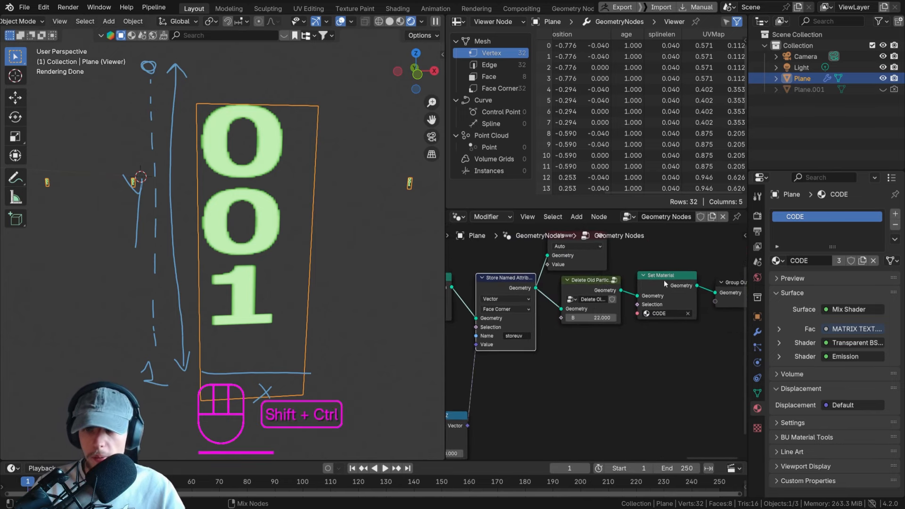
pyautogui.hotkey('ctrl', 'x')
# Play the animation to check the text on the growing strips, then restart it from frame 1 and stop at frame 12.
pyautogui.scroll(-2, 576, 320)
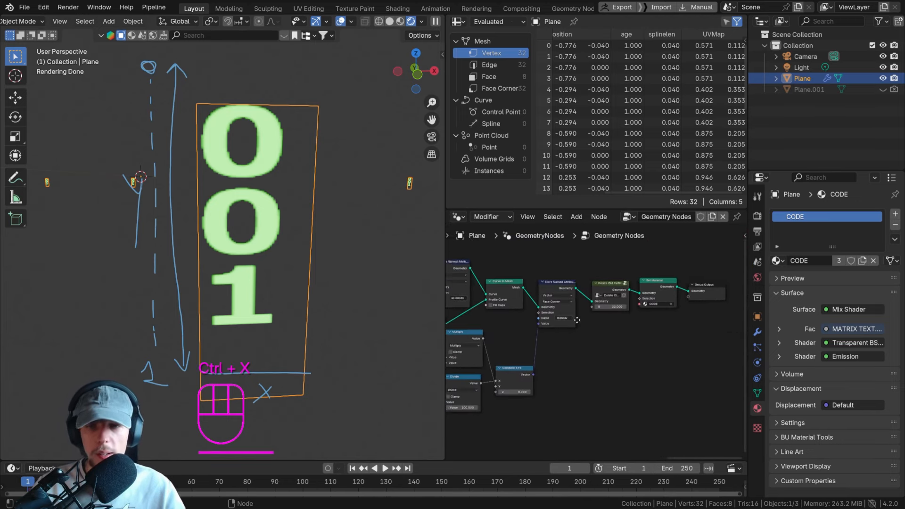
pyautogui.moveTo(577, 320); pyautogui.dragTo(699, 320, button='middle')
pyautogui.scroll(-5, 249, 297)
pyautogui.press('space')
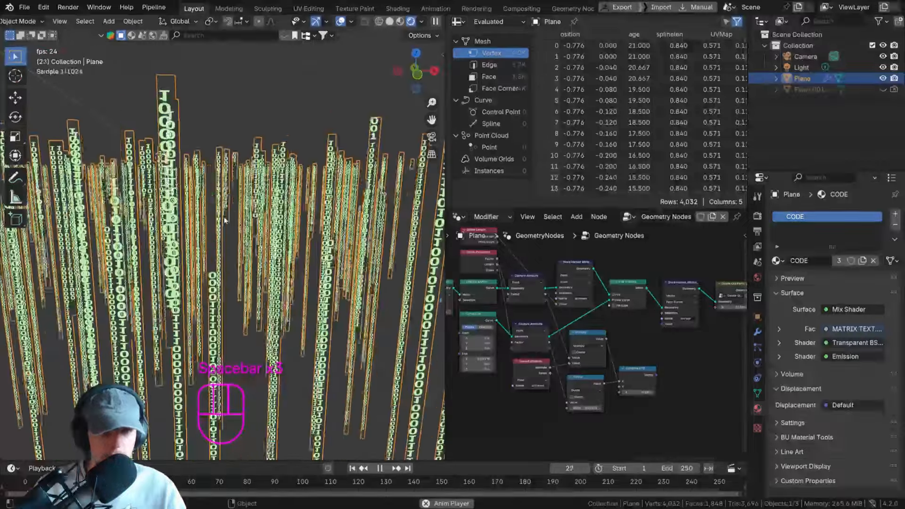
pyautogui.press('space')
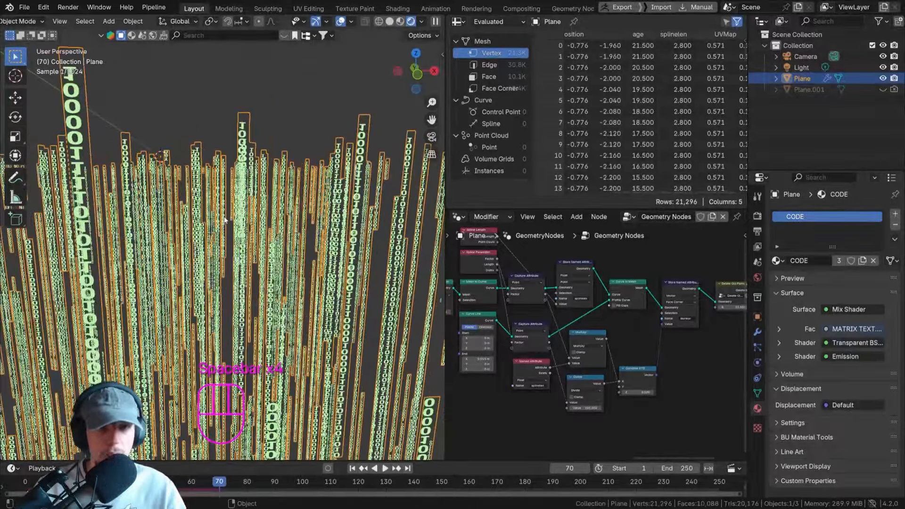
pyautogui.click(354, 468)
pyautogui.press('space')
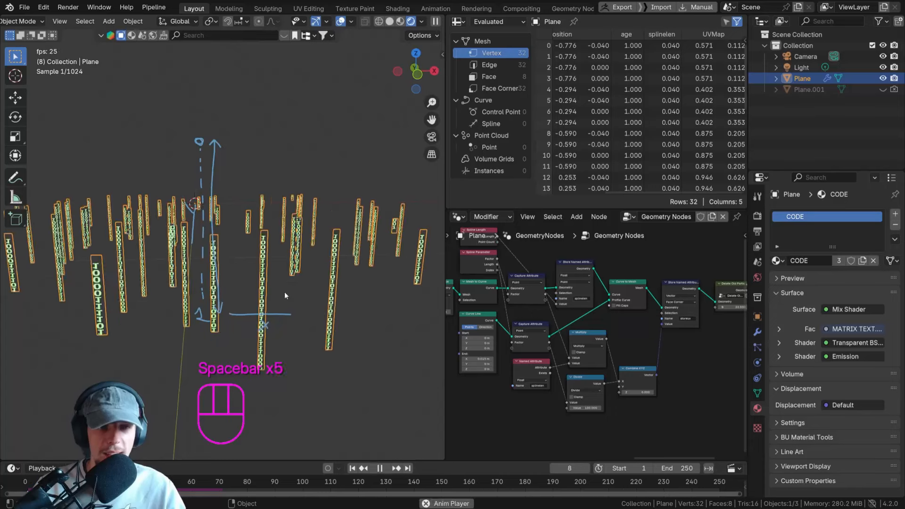
pyautogui.press('space')
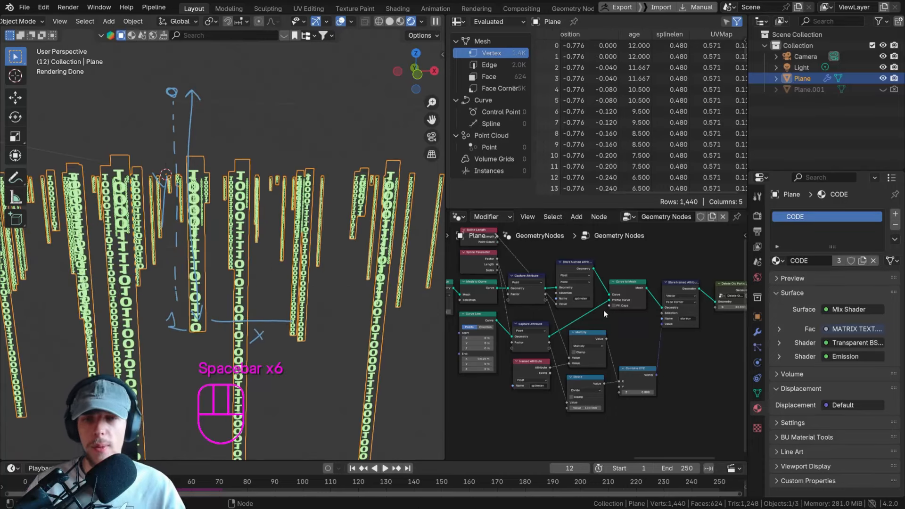
pyautogui.scroll(2, 568, 307)
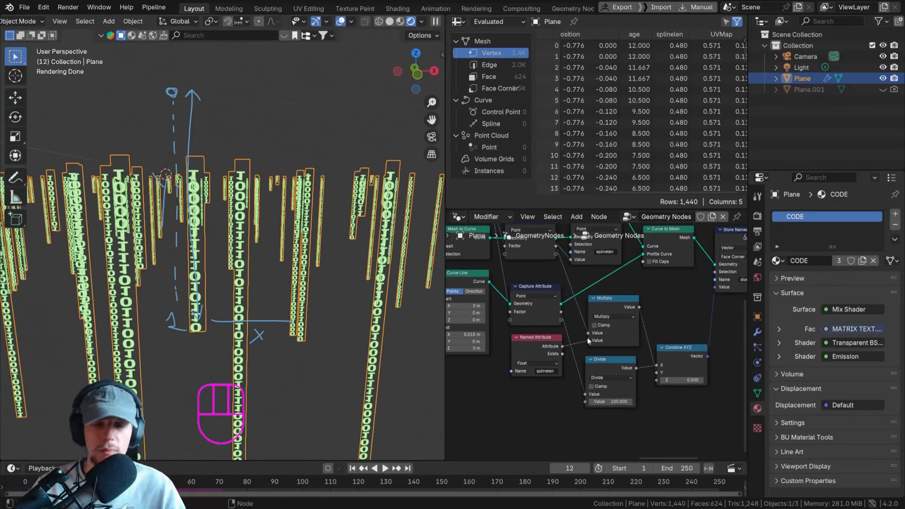
# Insert a Math node set to Multiply by -1 between the splinelen Multiply node and the Combine XYZ Y input.
pyautogui.moveTo(626, 300); pyautogui.dragTo(598, 310, button='middle')
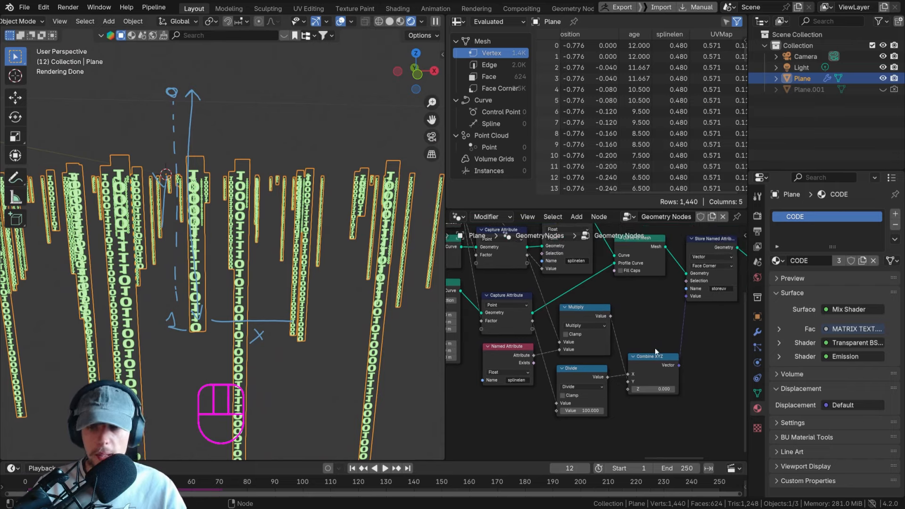
pyautogui.scroll(2, 660, 343)
pyautogui.hotkey('shift', 'a')
pyautogui.write('math')
pyautogui.press('Return')
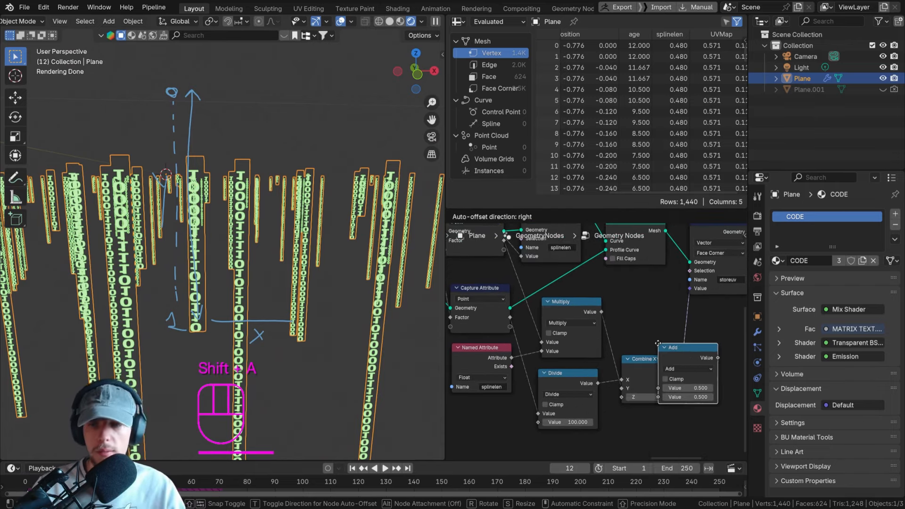
pyautogui.click(617, 308)
pyautogui.click(646, 334)
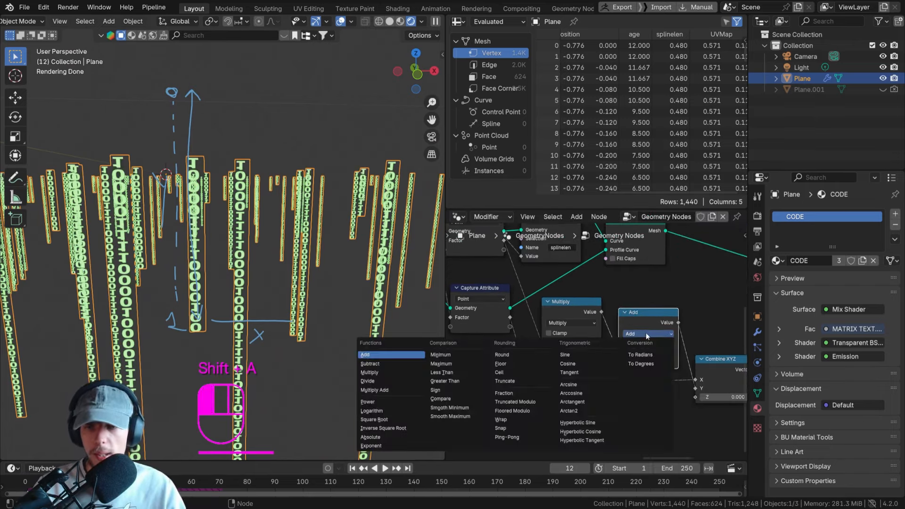
pyautogui.click(389, 372)
pyautogui.write('-1')
pyautogui.press('Return')
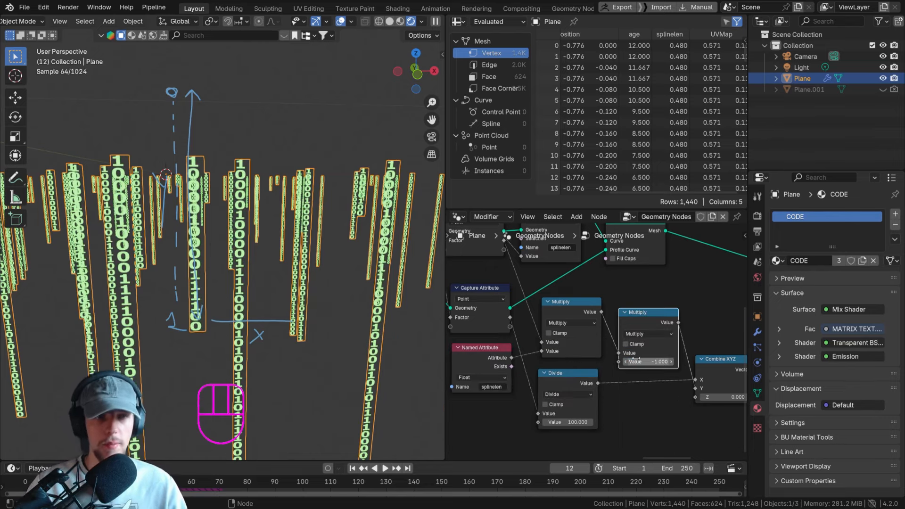
# Replay the animation from frame 1, pausing along the way, and check the text direction on the growing strips.
pyautogui.click(352, 468)
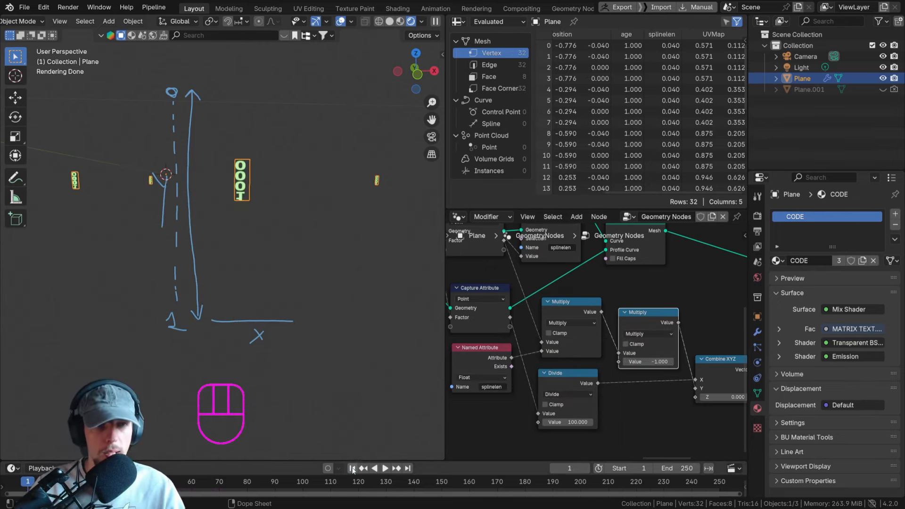
pyautogui.press('space')
pyautogui.press('space')
pyautogui.scroll(-7, 326, 233)
pyautogui.keyDown('shift'); pyautogui.moveTo(326, 233); pyautogui.dragTo(231, 144, button='middle'); pyautogui.keyUp('shift')
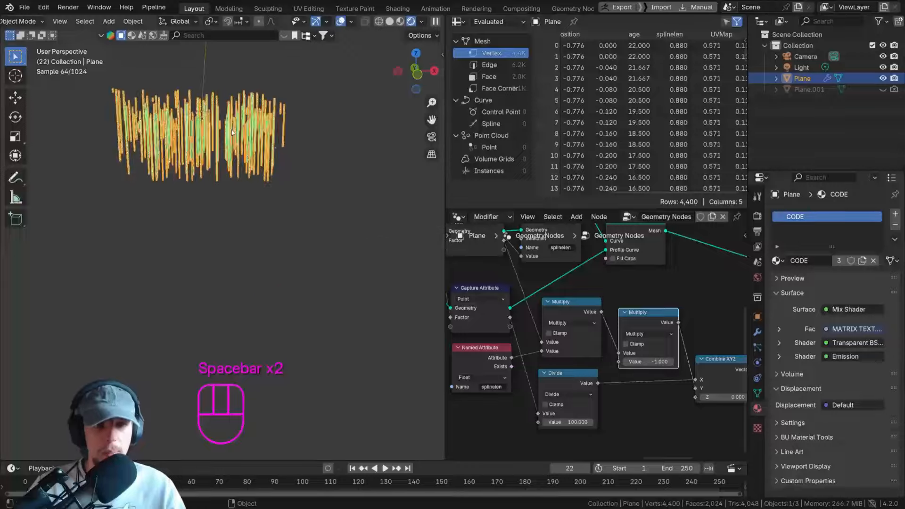
pyautogui.scroll(8, 231, 144)
pyautogui.press('space')
pyautogui.press('space')
pyautogui.press('space')
pyautogui.press('space')
pyautogui.press('space')
pyautogui.press('space')
pyautogui.press('space')
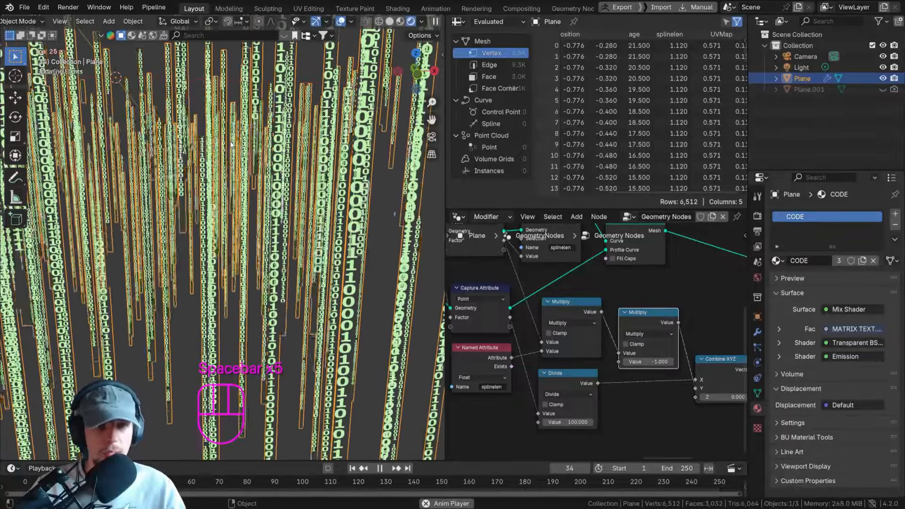
pyautogui.press('space')
pyautogui.press('space')
pyautogui.press('space')
pyautogui.press('space')
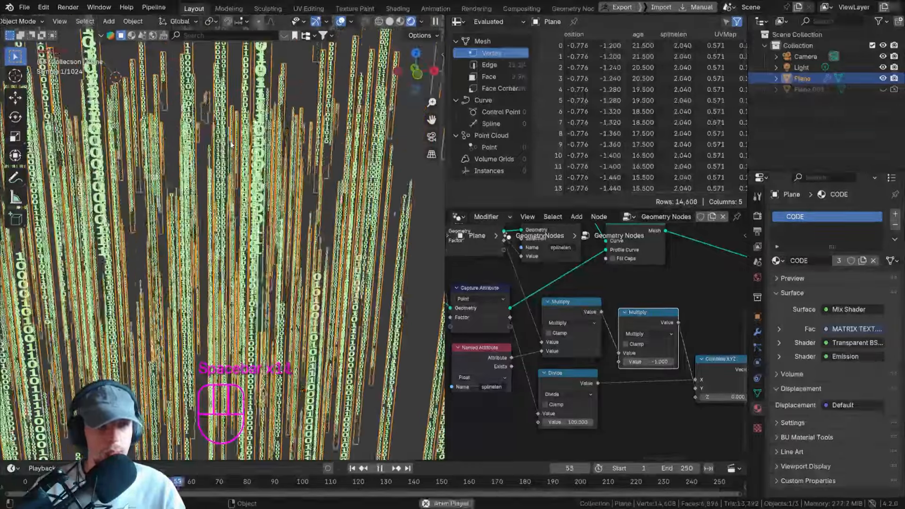
# Inspect the text on the outermost strips up close, then stop playback and scrub to frame 58.
pyautogui.keyDown('shift'); pyautogui.moveTo(231, 144); pyautogui.dragTo(26, 165, button='middle'); pyautogui.keyUp('shift')
pyautogui.scroll(5, 208, 154)
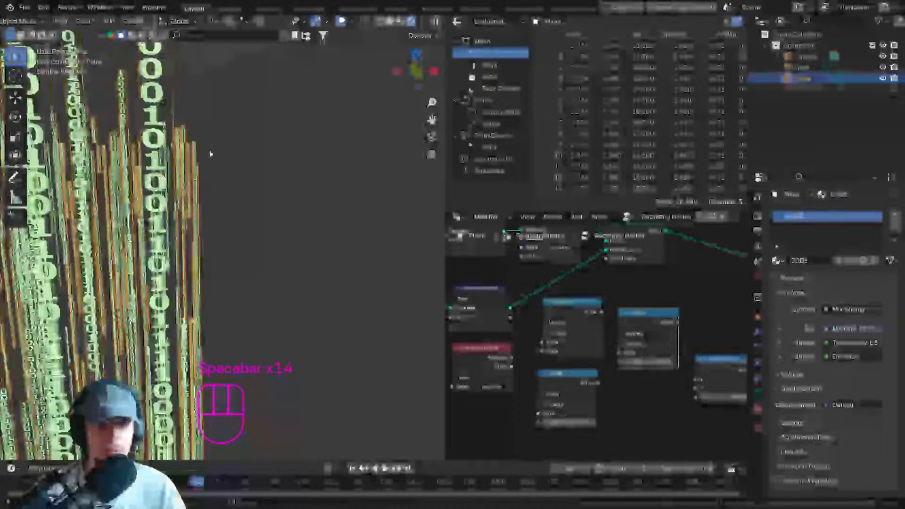
pyautogui.moveTo(207, 153); pyautogui.dragTo(189, 160, button='middle')
pyautogui.press('space')
pyautogui.press('space')
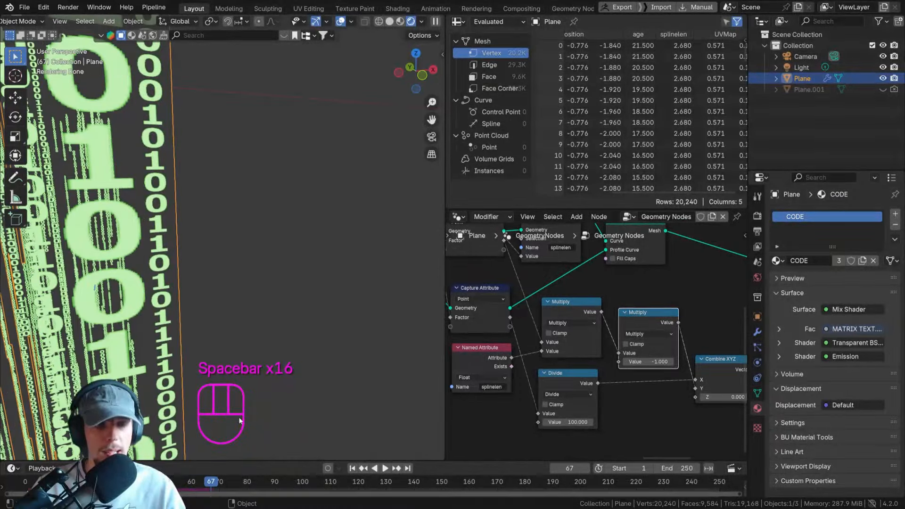
pyautogui.moveTo(201, 483)
pyautogui.mouseDown()
pyautogui.moveTo(174, 482)
pyautogui.moveTo(186, 481)
pyautogui.mouseUp()
# Move the Combine XYZ node up level with the -1 Multiply node.
pyautogui.scroll(-6, 672, 360)
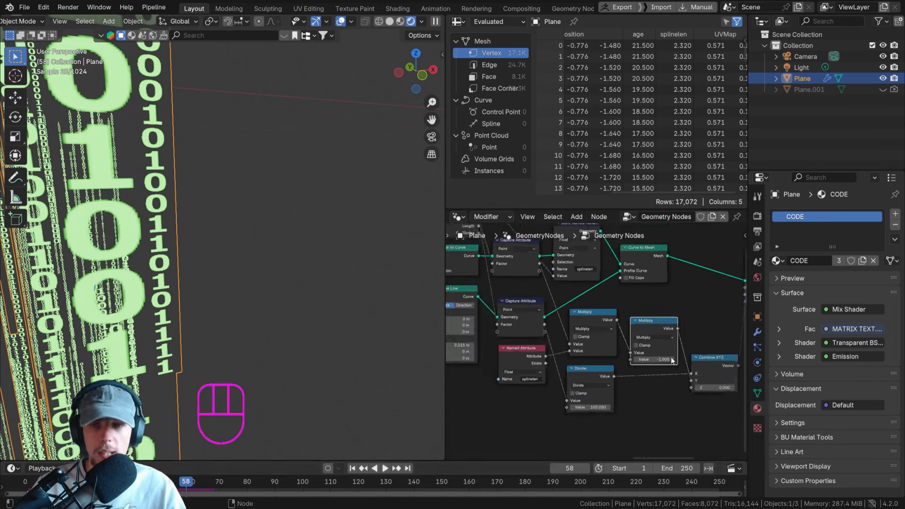
pyautogui.moveTo(667, 349); pyautogui.dragTo(539, 369, button='middle')
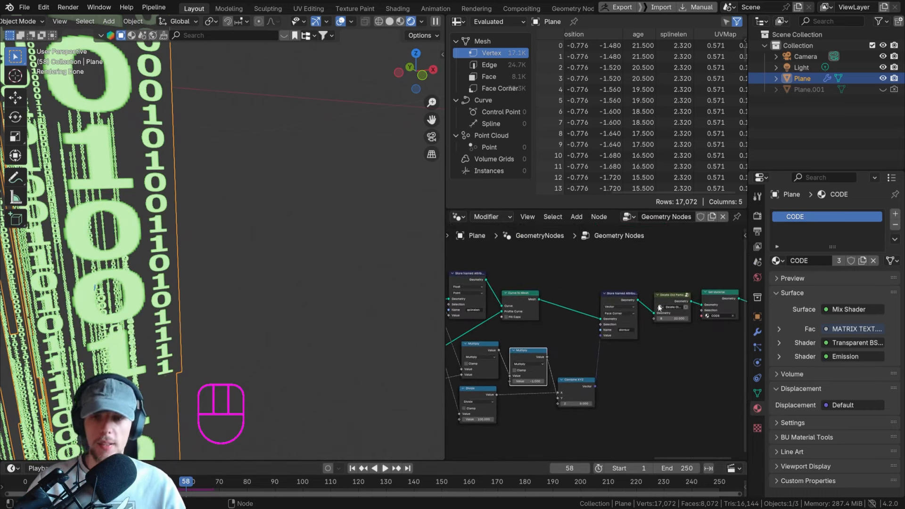
pyautogui.moveTo(583, 387); pyautogui.dragTo(583, 359)
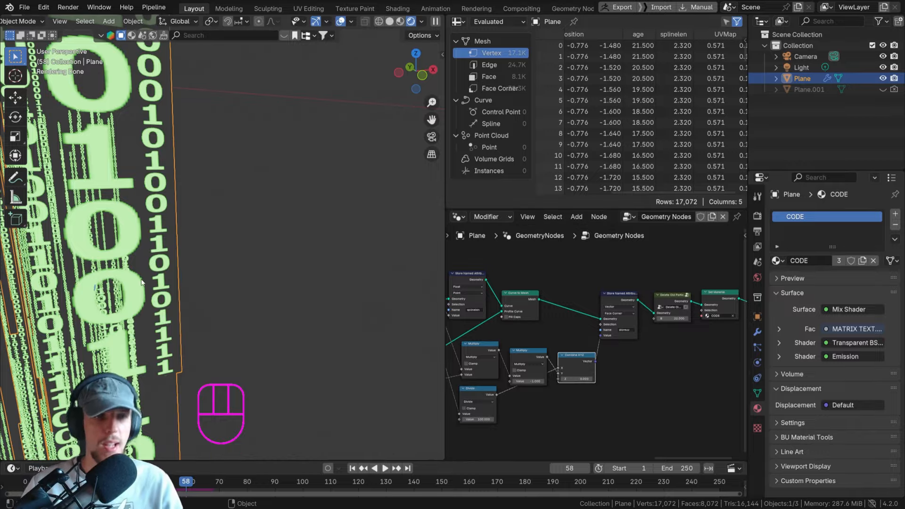
# Examine the digits along the strips at frame 58, both up close and across the whole trail field.
pyautogui.scroll(-10, 255, 255)
pyautogui.keyDown('shift'); pyautogui.moveTo(163, 294); pyautogui.dragTo(337, 233, button='middle'); pyautogui.keyUp('shift')
pyautogui.scroll(4, 340, 229)
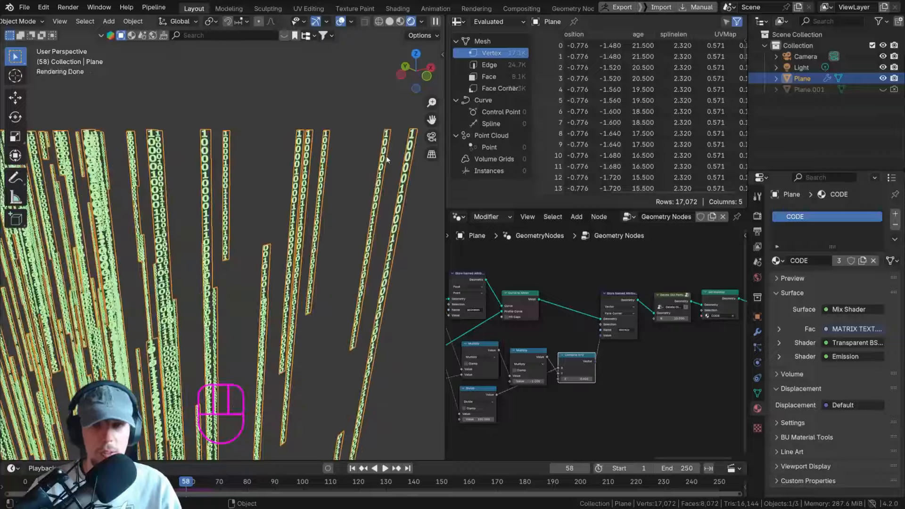
pyautogui.keyDown('shift'); pyautogui.moveTo(385, 156); pyautogui.dragTo(293, 178, button='middle'); pyautogui.keyUp('shift')
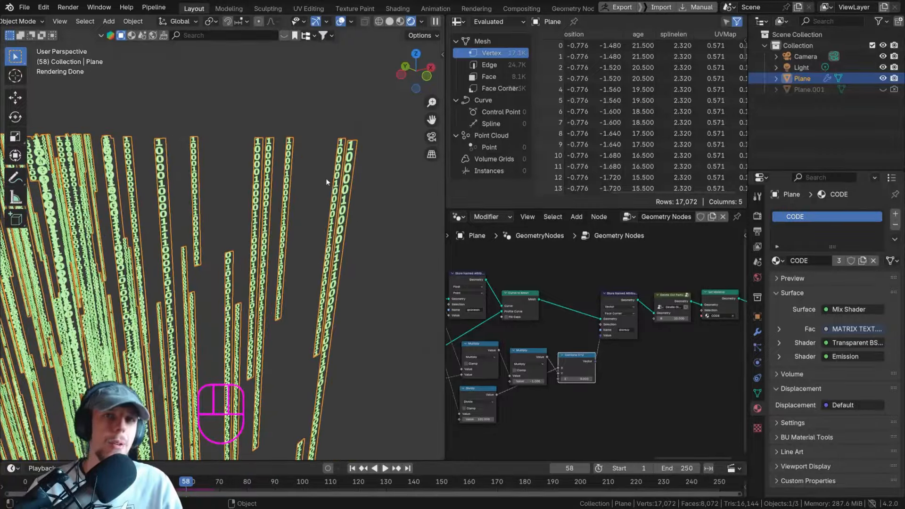
pyautogui.scroll(-3, 324, 182)
pyautogui.keyDown('shift'); pyautogui.moveTo(324, 186); pyautogui.dragTo(262, 257, button='middle'); pyautogui.keyUp('shift')
pyautogui.scroll(3, 261, 259)
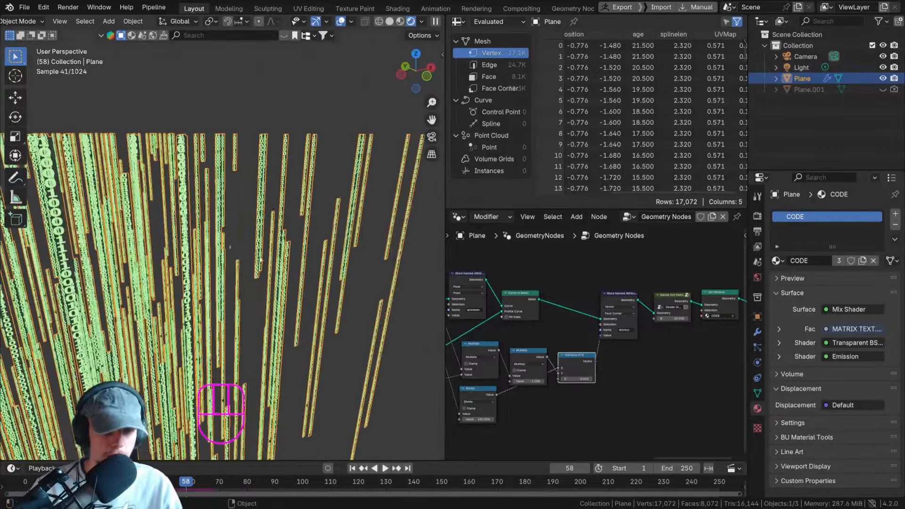
pyautogui.scroll(-6, 198, 190)
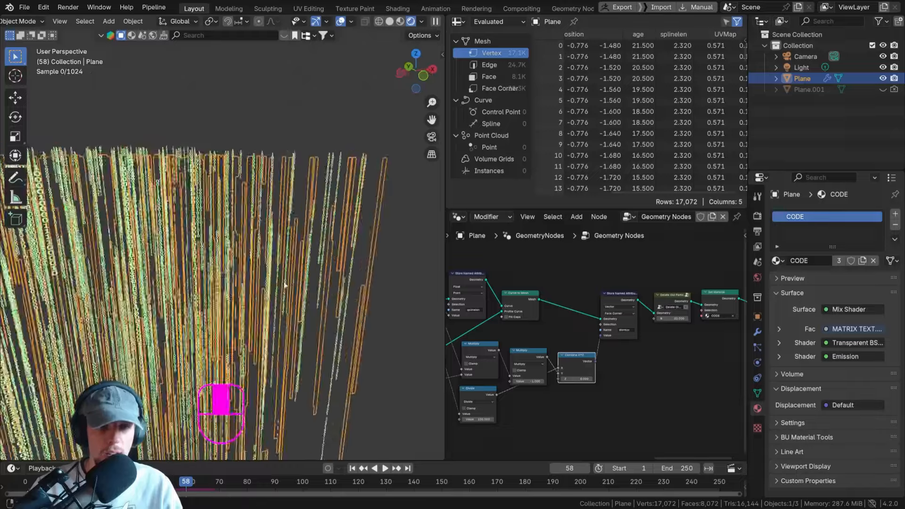
pyautogui.scroll(2, 241, 285)
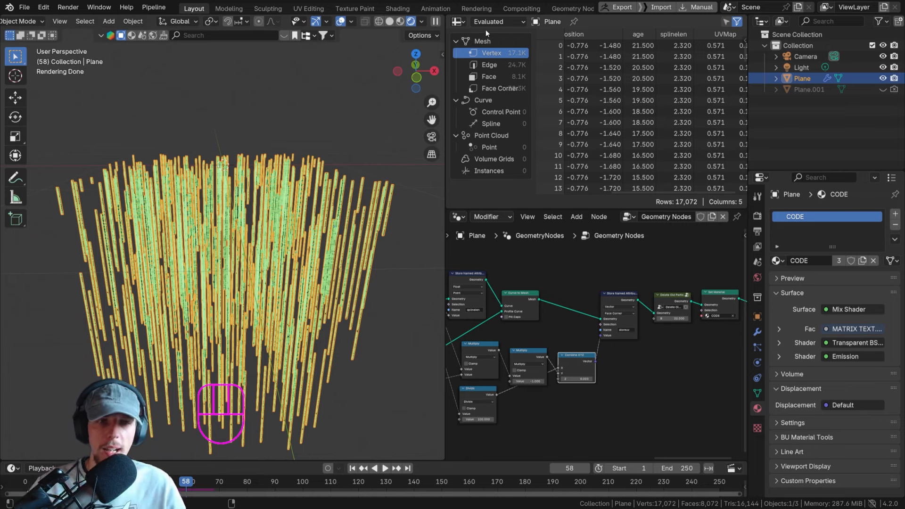
# Replace the Spreadsheet with the Shader Editor, look up the age Store Named Attribute in the geometry nodes, and enlarge the shader area.
pyautogui.click(465, 22)
pyautogui.click(490, 122)
pyautogui.keyDown('ctrl'); pyautogui.hscroll(-5, 634, 326); pyautogui.keyUp('ctrl')
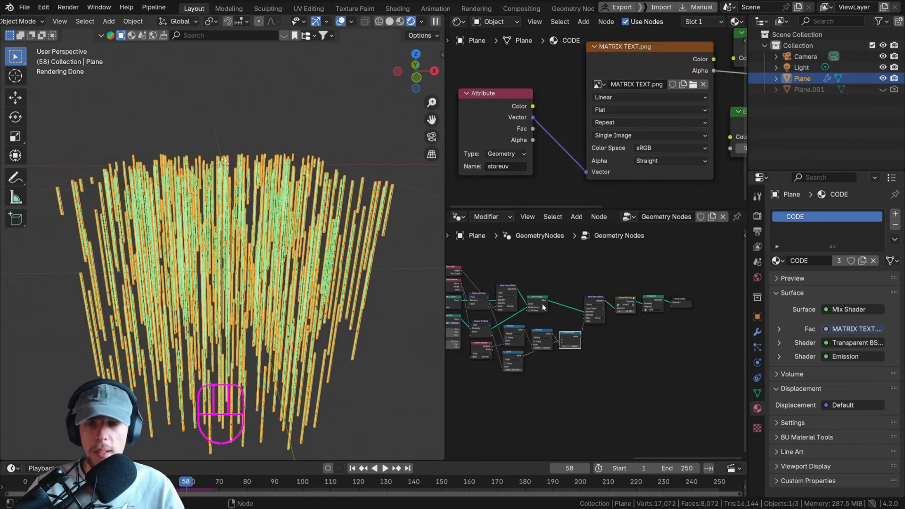
pyautogui.keyDown('ctrl'); pyautogui.hscroll(4, 608, 325); pyautogui.keyUp('ctrl')
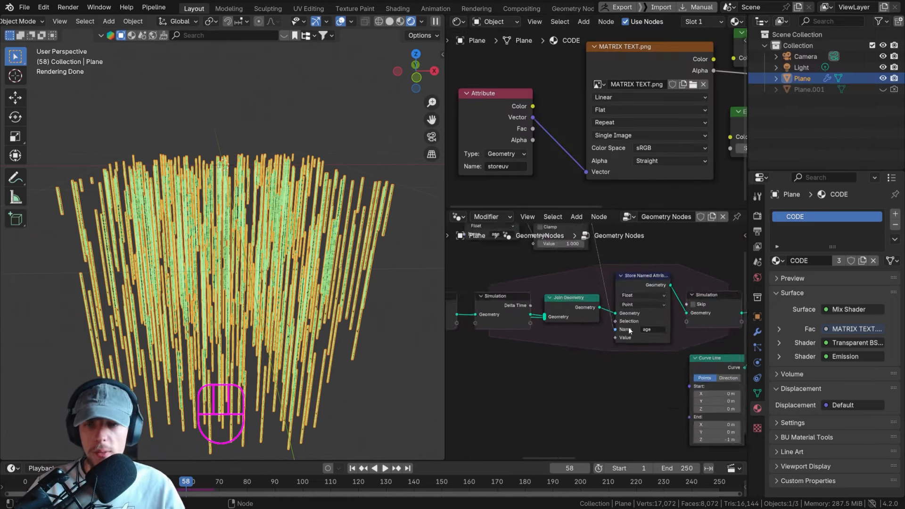
pyautogui.scroll(4, 603, 354)
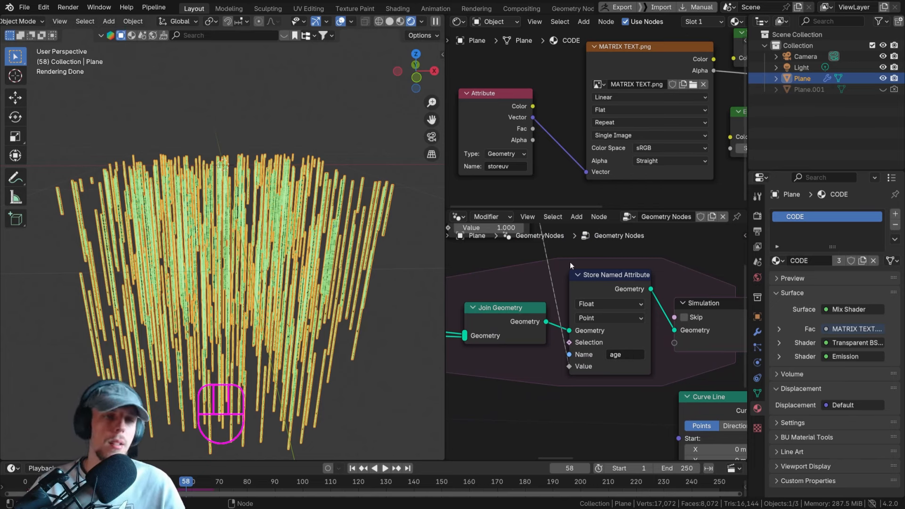
pyautogui.moveTo(569, 211); pyautogui.dragTo(570, 324)
pyautogui.scroll(-3, 523, 242)
pyautogui.keyDown('shift'); pyautogui.scroll(-4, 506, 192); pyautogui.keyUp('shift')
# Duplicate the storeuv Attribute node, rename the copy's attribute to age, and preview its Color on the material output.
pyautogui.hotkey('shift', 'd')
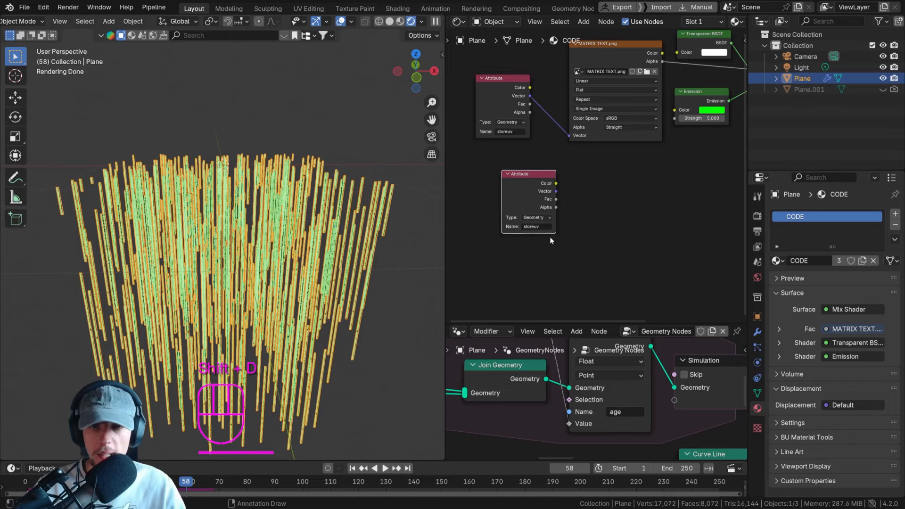
pyautogui.click(534, 187)
pyautogui.moveTo(534, 187); pyautogui.dragTo(640, 174)
pyautogui.keyDown('ctrl'); pyautogui.keyDown('shift'); pyautogui.click(643, 165); pyautogui.keyUp('shift'); pyautogui.keyUp('ctrl')
# Examine the previewed age shading along the strips and at their lower ends in front view.
pyautogui.press('KP_1')
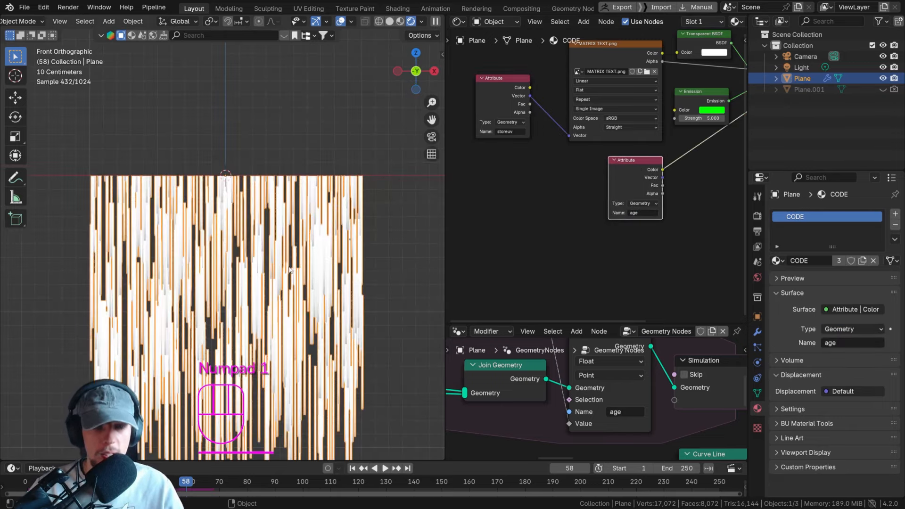
pyautogui.scroll(3, 299, 336)
pyautogui.scroll(2, 282, 384)
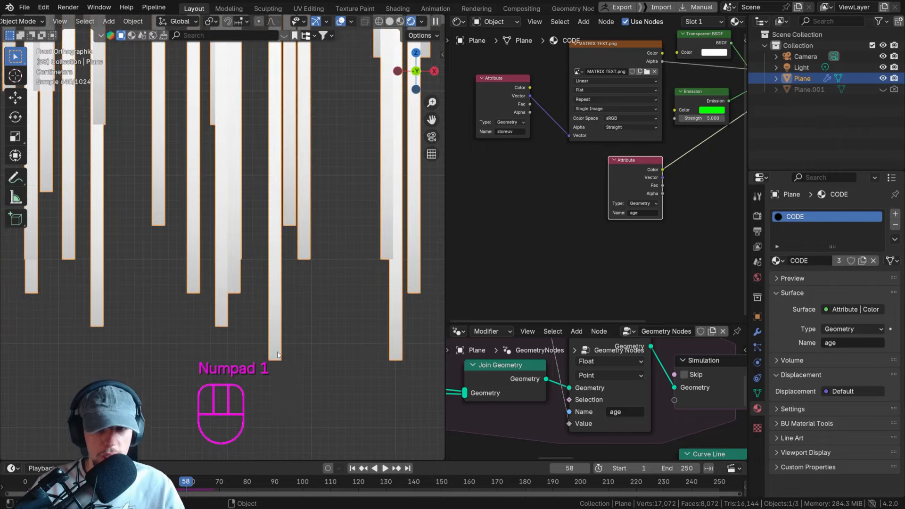
pyautogui.scroll(-3, 273, 363)
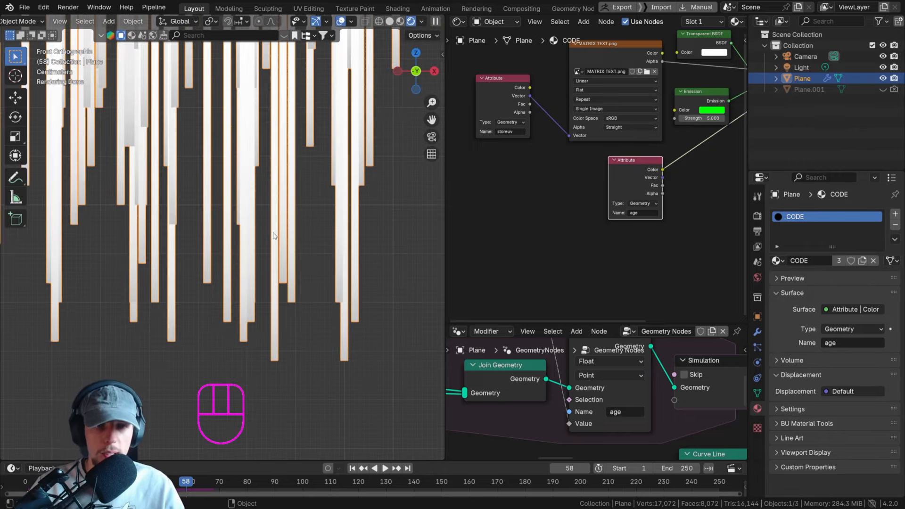
pyautogui.scroll(2, 268, 368)
pyautogui.scroll(3, 267, 371)
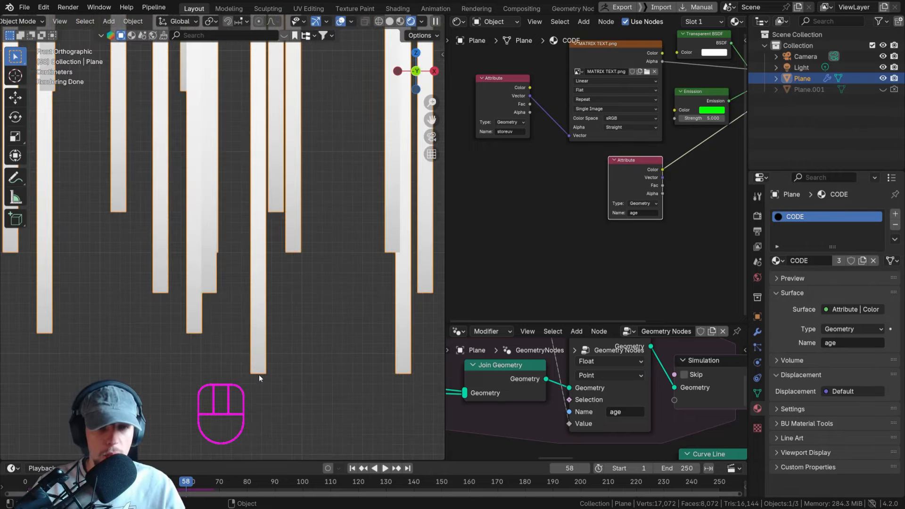
pyautogui.scroll(-7, 252, 370)
pyautogui.keyDown('shift'); pyautogui.moveTo(253, 370); pyautogui.dragTo(242, 149, button='middle'); pyautogui.keyUp('shift')
pyautogui.scroll(-6, 621, 401)
# Trace the geometry nodes from the age Add node to the Delete Old Particles group and read its B value.
pyautogui.moveTo(571, 369); pyautogui.dragTo(638, 438, button='middle')
pyautogui.scroll(5, 578, 400)
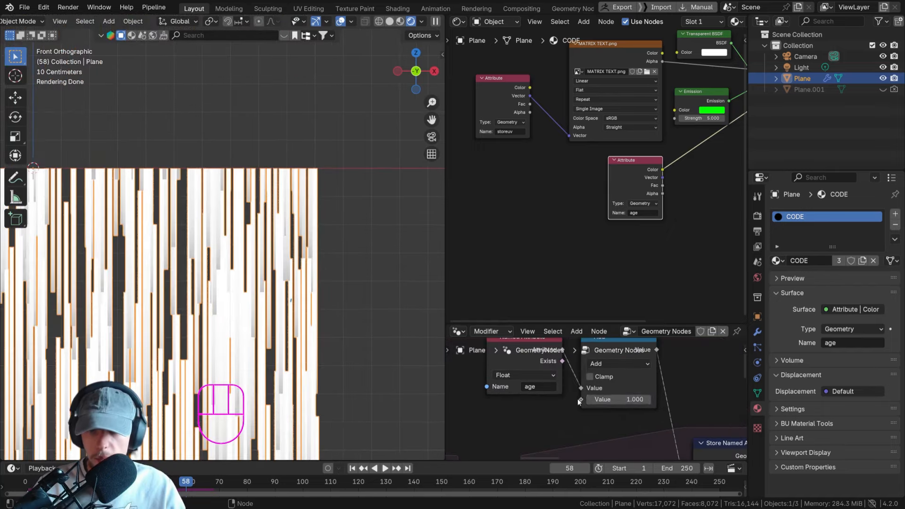
pyautogui.scroll(-4, 586, 413)
pyautogui.moveTo(704, 401); pyautogui.dragTo(497, 345, button='middle')
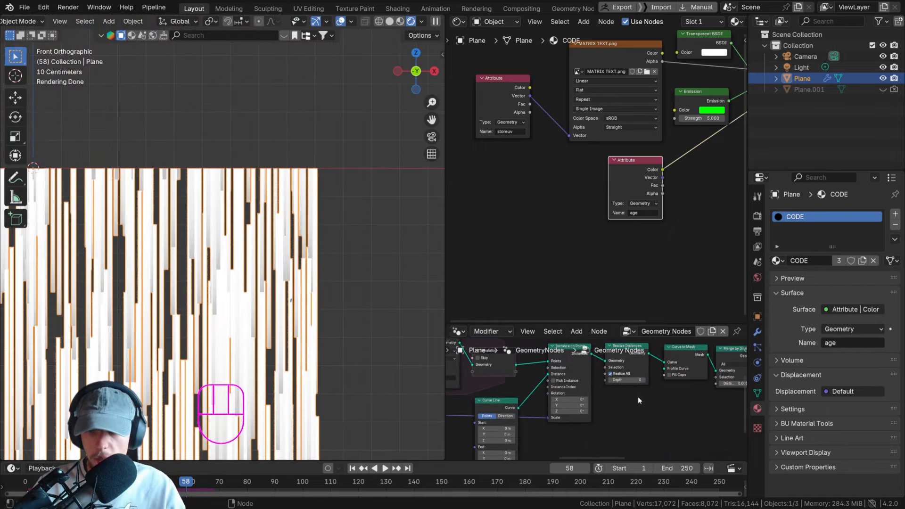
pyautogui.moveTo(625, 380); pyautogui.dragTo(644, 425, button='middle')
pyautogui.scroll(-4, 643, 424)
pyautogui.moveTo(712, 415); pyautogui.dragTo(474, 387, button='middle')
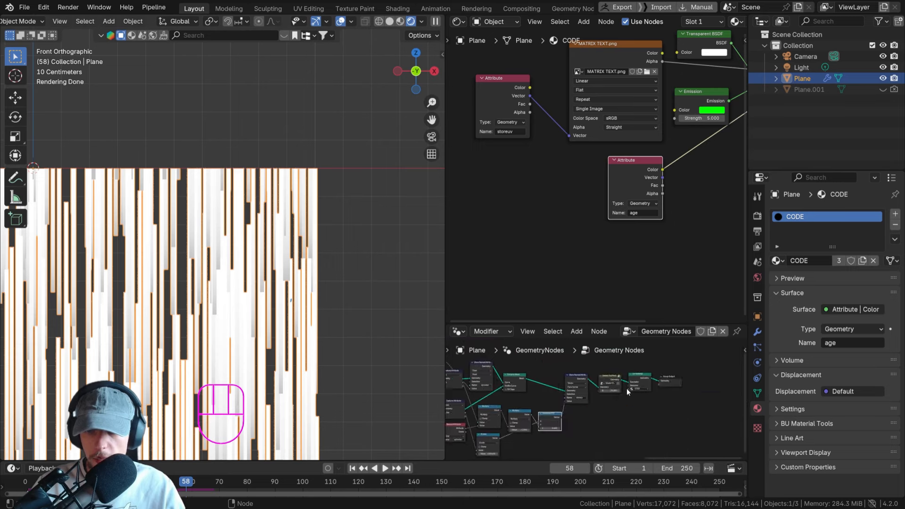
pyautogui.scroll(8, 623, 389)
pyautogui.scroll(3, 601, 386)
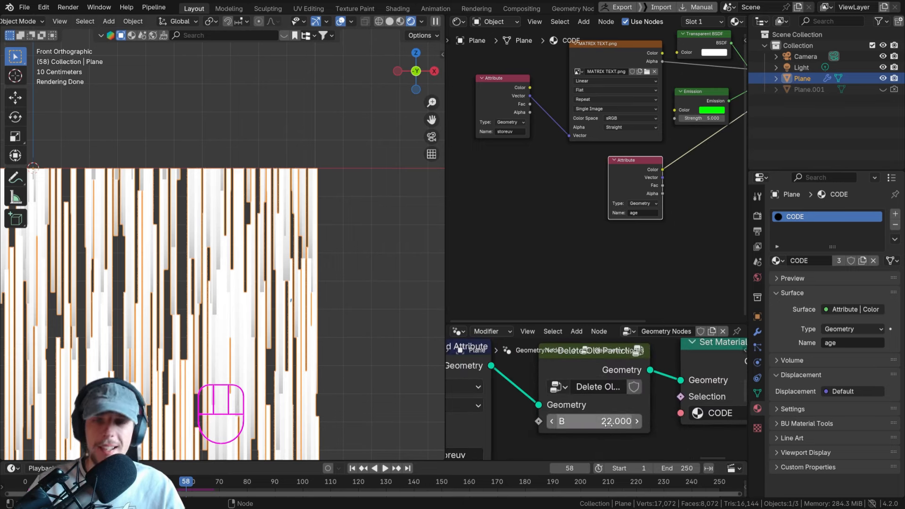
# Move the age Attribute node slightly lower beneath the MATRIX TEXT.png image node.
pyautogui.moveTo(574, 152); pyautogui.dragTo(476, 177, button='middle')
pyautogui.scroll(2, 600, 195)
pyautogui.click(607, 206)
pyautogui.moveTo(553, 196); pyautogui.dragTo(549, 210)
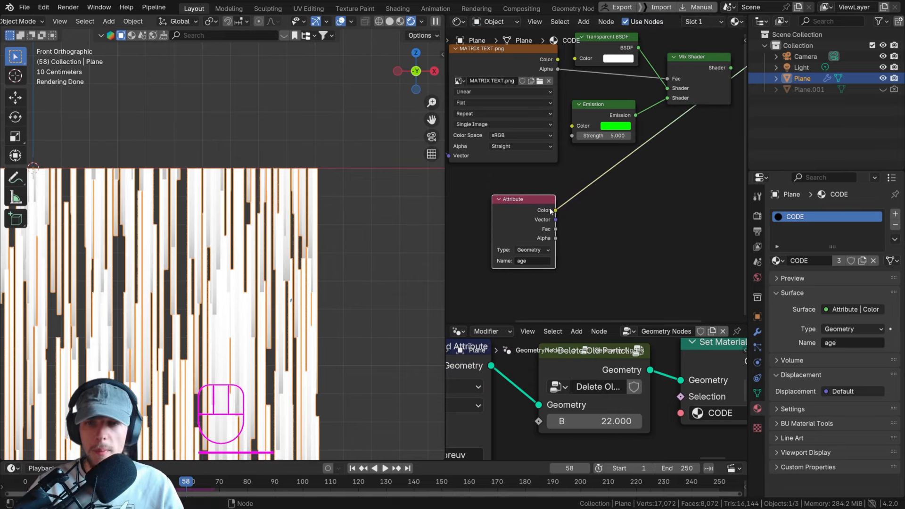
pyautogui.hotkey('shift', 'a')
pyautogui.write('map')
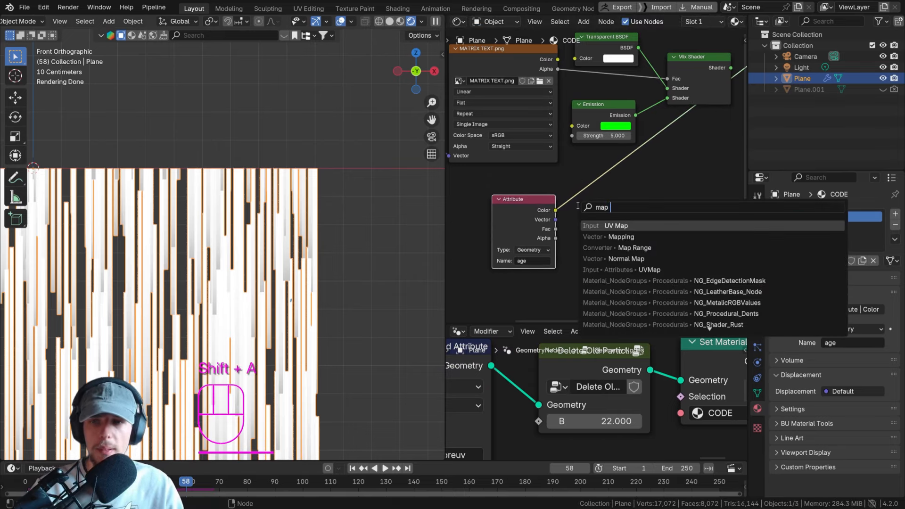
pyautogui.press('Return')
pyautogui.rightClick(577, 205)
# Insert a Map Range node after the age Attribute node's Color output and set its From Max to 22.
pyautogui.hotkey('shift', 'a')
pyautogui.write('map r')
pyautogui.press('Return')
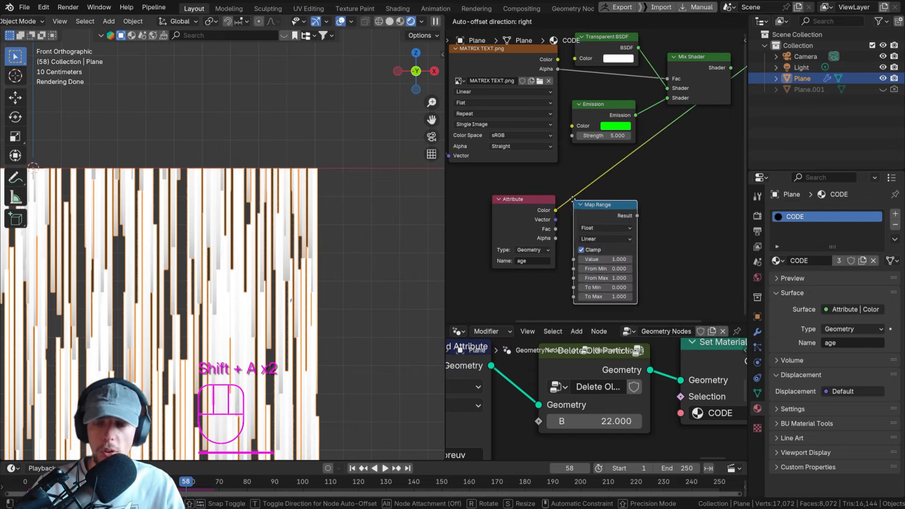
pyautogui.click(610, 254)
pyautogui.write('22')
pyautogui.press('Return')
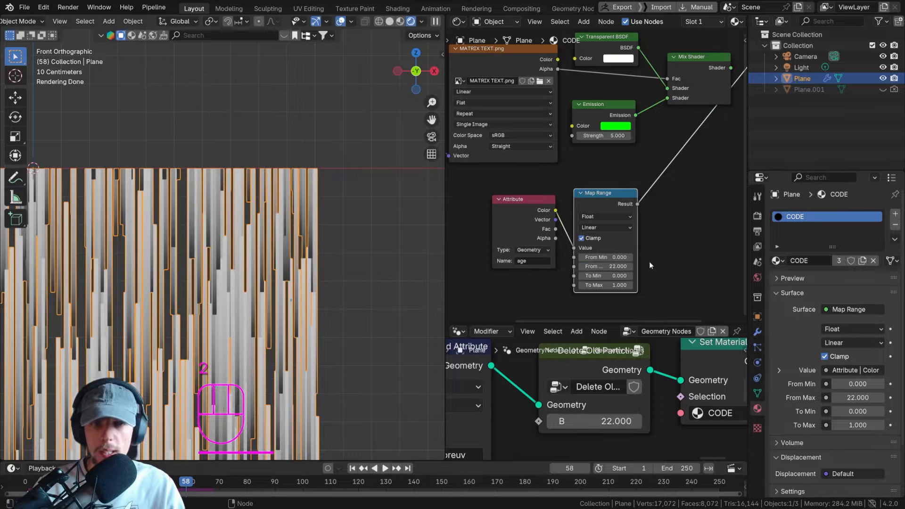
# Examine the remapped age gradient on the trail strips in the viewport.
pyautogui.moveTo(649, 261); pyautogui.dragTo(636, 203, button='middle')
pyautogui.scroll(-5, 282, 207)
pyautogui.keyDown('shift'); pyautogui.moveTo(283, 208); pyautogui.dragTo(233, 220, button='middle'); pyautogui.keyUp('shift')
pyautogui.scroll(3, 233, 220)
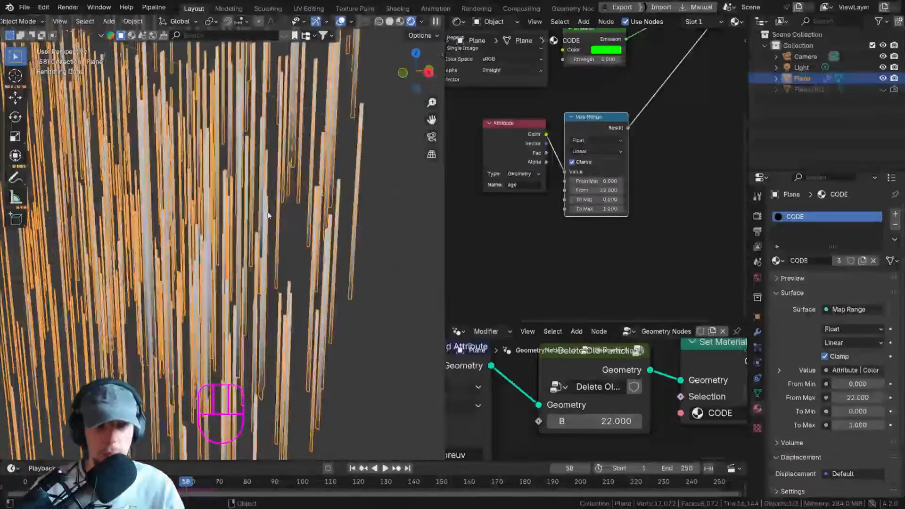
# Insert a Float Curve node between the Map Range node's Result output and the Material Output in the CODE material.
pyautogui.press('KP_1')
pyautogui.moveTo(633, 147); pyautogui.dragTo(578, 226, button='middle')
pyautogui.hotkey('shift', 'a')
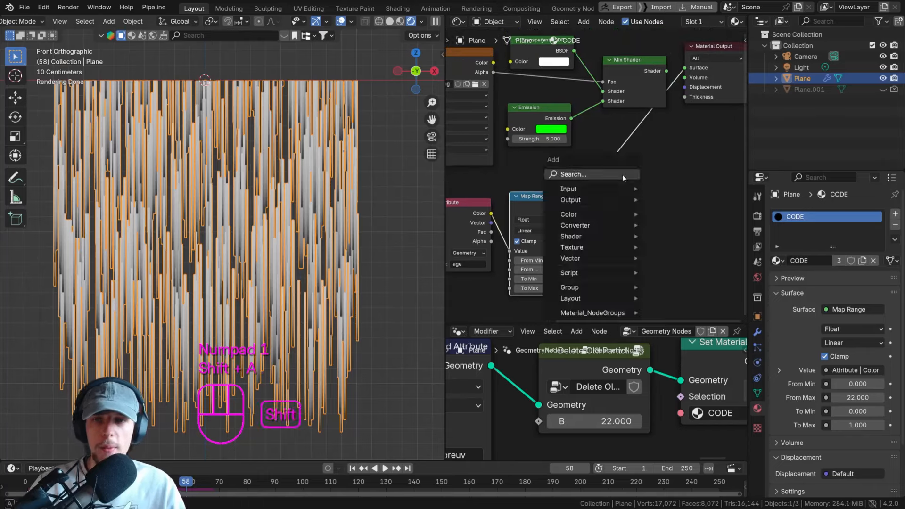
pyautogui.write('floa')
pyautogui.press('Return')
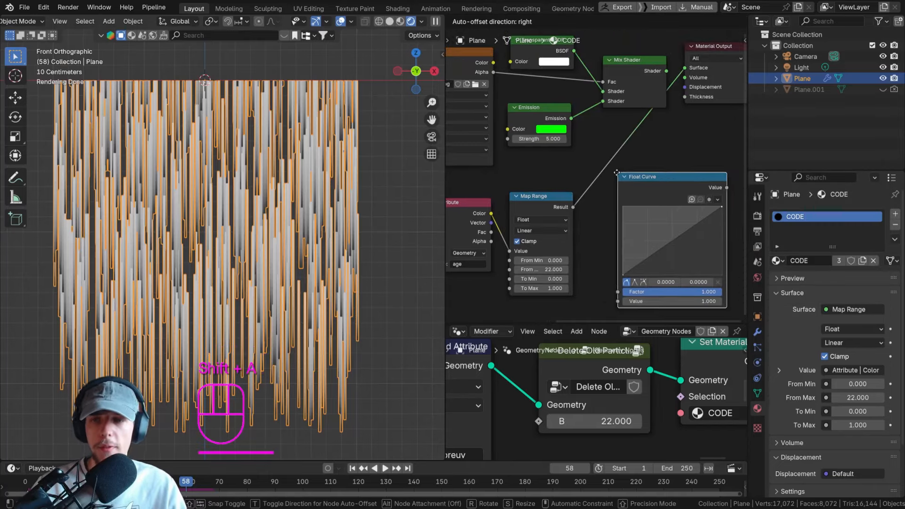
pyautogui.click(643, 208)
pyautogui.moveTo(689, 203); pyautogui.dragTo(654, 174, button='middle')
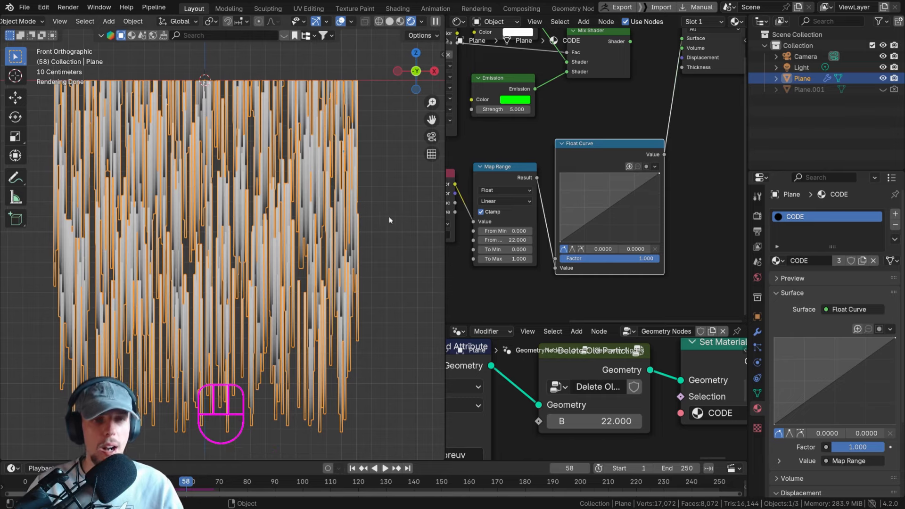
# Lower the Float Curve's end point to 0 and add a peak point at about X 0.61, Y 1.0 to form an arch.
pyautogui.scroll(6, 278, 200)
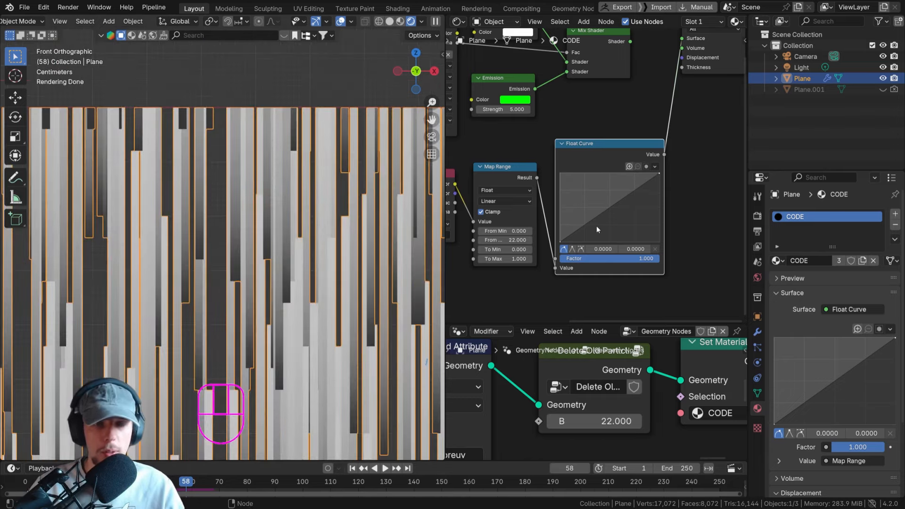
pyautogui.moveTo(657, 173); pyautogui.dragTo(659, 242)
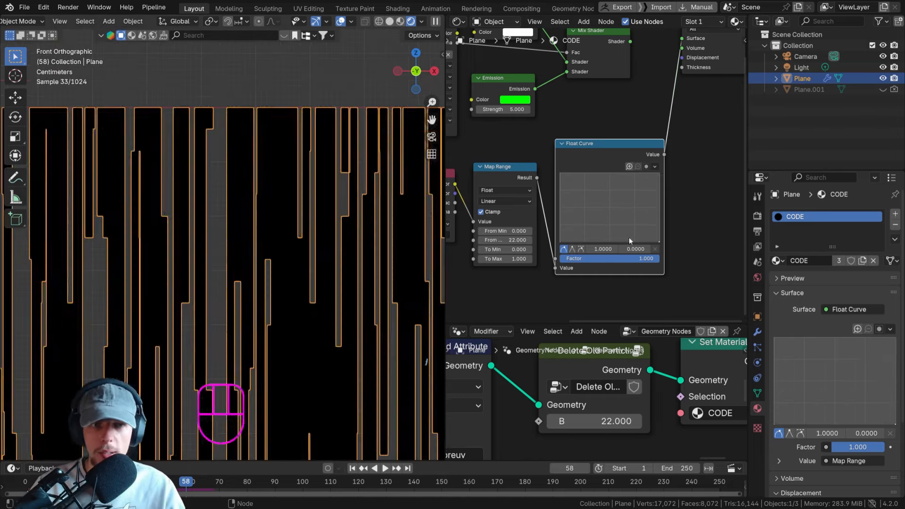
pyautogui.scroll(-3, 298, 275)
pyautogui.keyDown('shift'); pyautogui.moveTo(297, 275); pyautogui.dragTo(278, 204, button='middle'); pyautogui.keyUp('shift')
pyautogui.moveTo(613, 240); pyautogui.dragTo(620, 173)
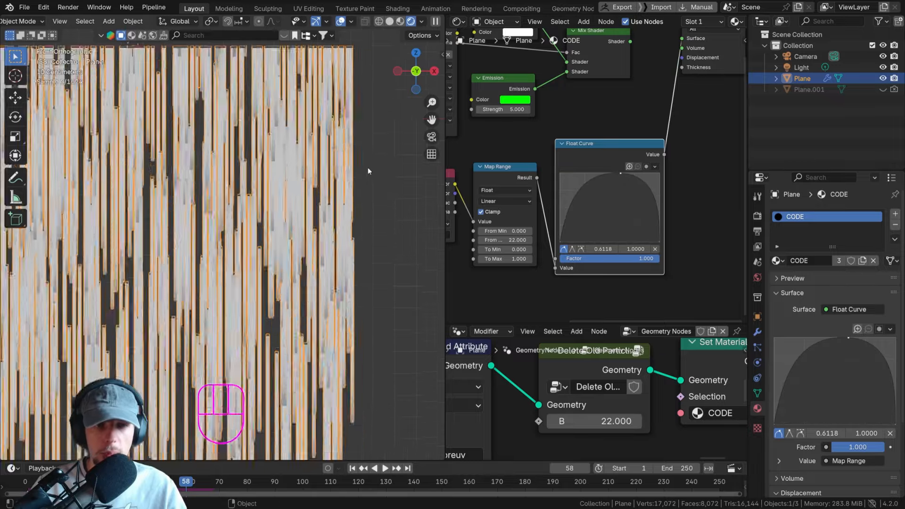
pyautogui.scroll(-2, 349, 141)
pyautogui.scroll(6, 330, 118)
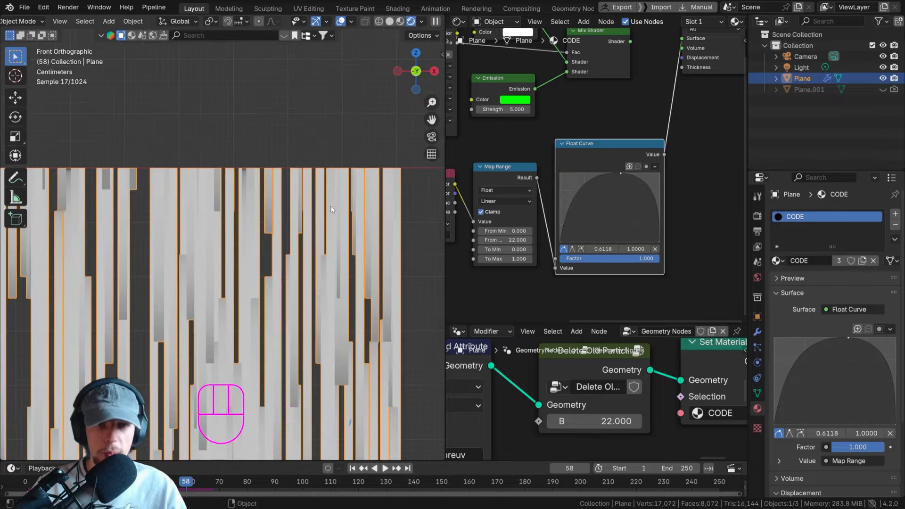
pyautogui.keyDown('shift'); pyautogui.moveTo(350, 242); pyautogui.dragTo(329, 127, button='middle'); pyautogui.keyUp('shift')
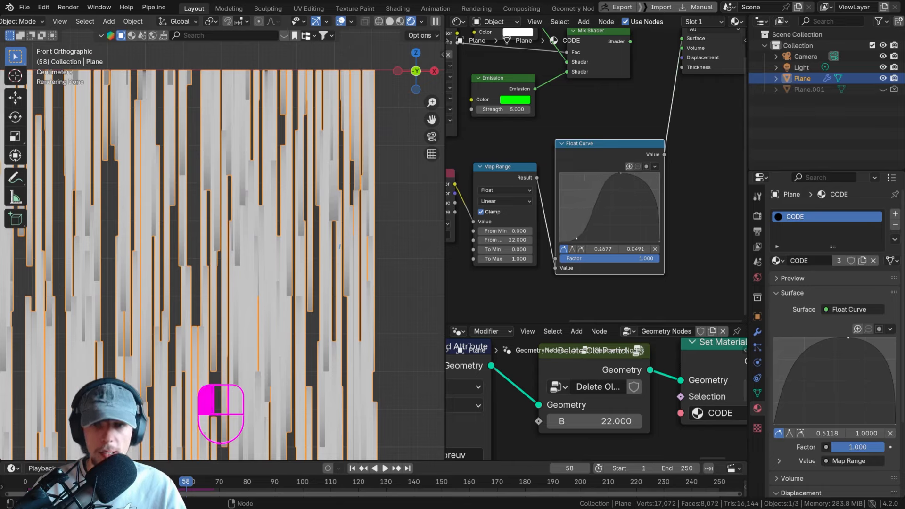
# Add curve points at about (0.17, 0.08) and (0.93, 0.07), plus a second top point at about (0.48, 1.0).
pyautogui.moveTo(575, 239); pyautogui.dragTo(576, 237)
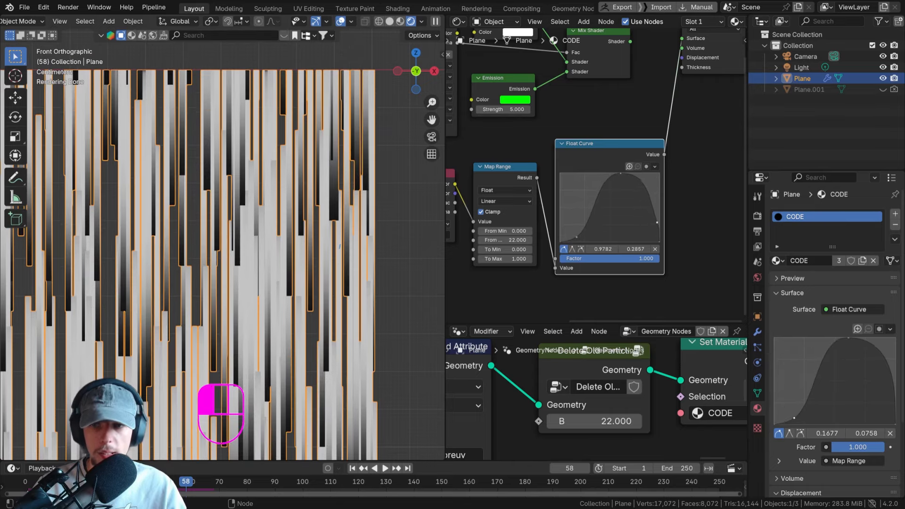
pyautogui.moveTo(657, 222); pyautogui.dragTo(653, 237)
pyautogui.press('g')
pyautogui.click(642, 191)
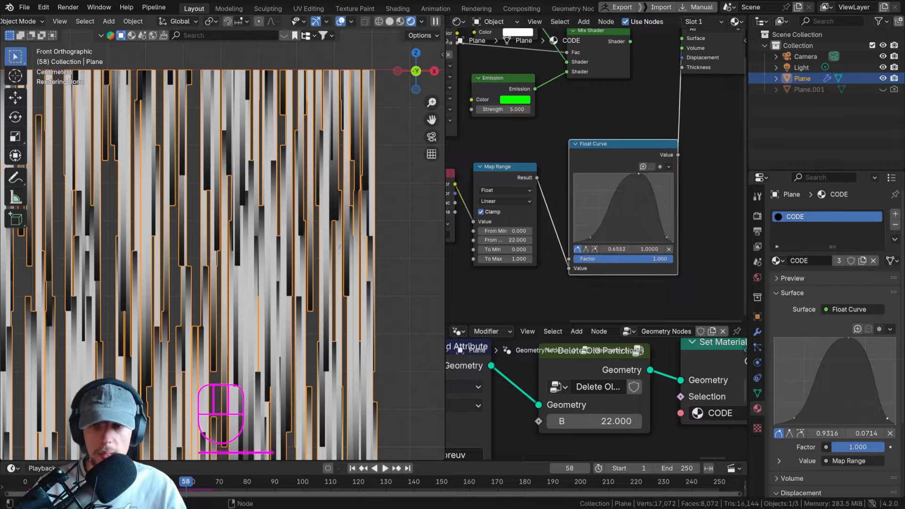
pyautogui.moveTo(638, 173); pyautogui.dragTo(621, 174)
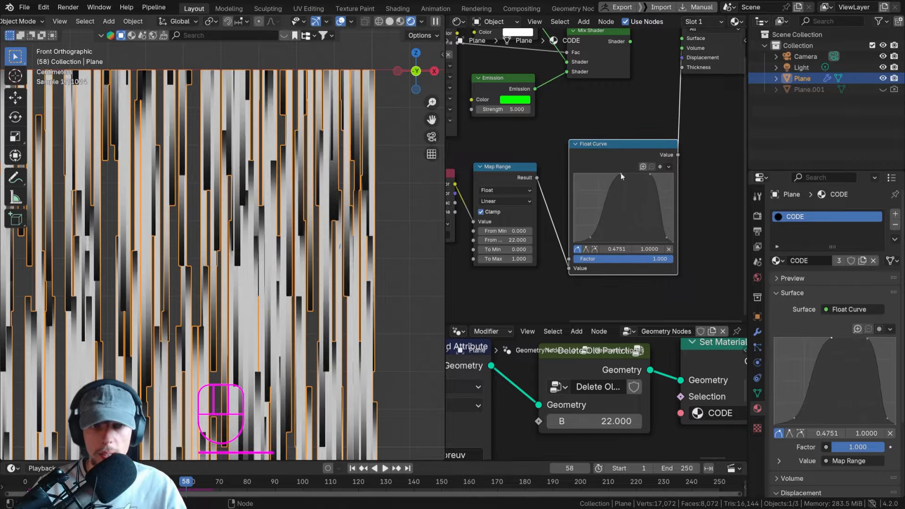
# Play the animation briefly and examine the curve-shaped age gradient on the trail strips from several angles.
pyautogui.moveTo(385, 235); pyautogui.dragTo(334, 193, button='middle')
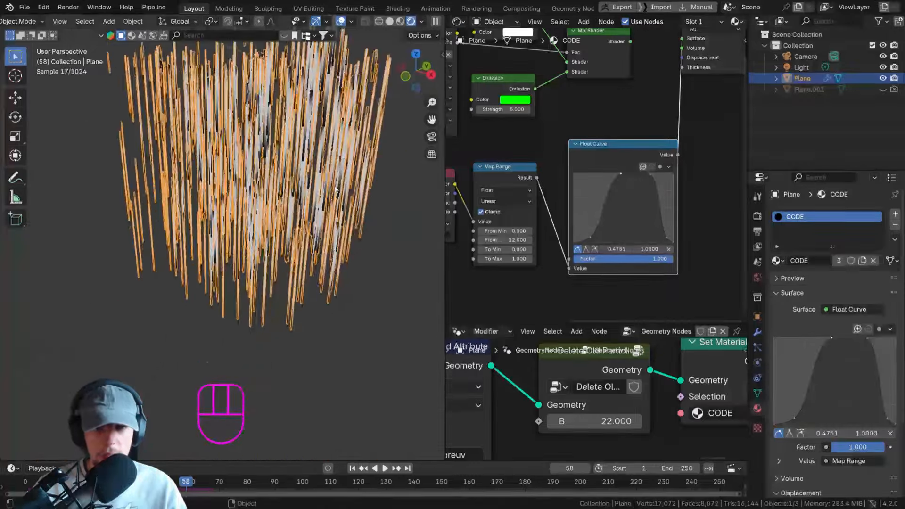
pyautogui.press('space')
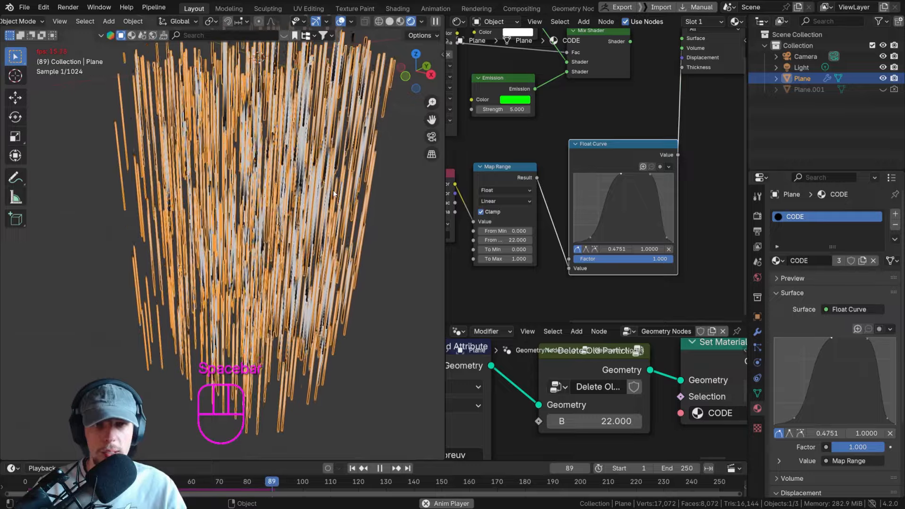
pyautogui.press('space')
pyautogui.keyDown('shift'); pyautogui.moveTo(334, 193); pyautogui.dragTo(267, 127, button='middle'); pyautogui.keyUp('shift')
pyautogui.scroll(4, 267, 127)
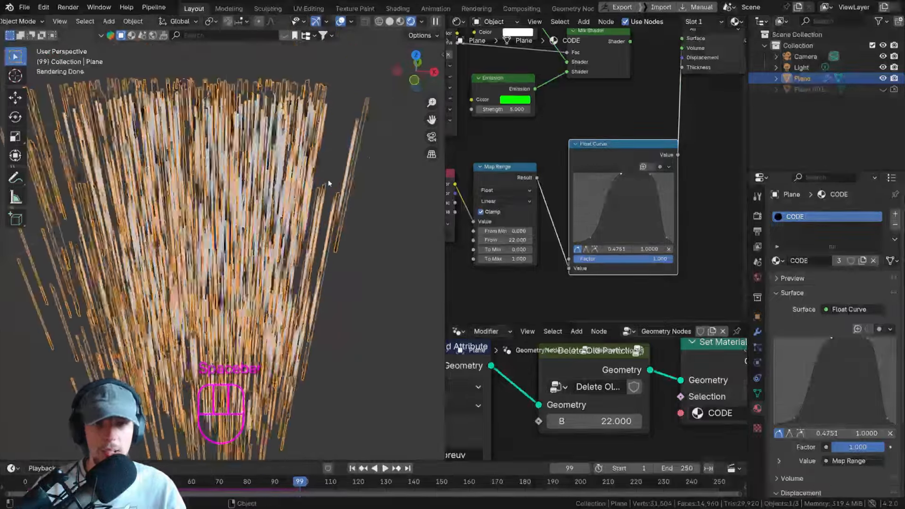
pyautogui.moveTo(342, 261); pyautogui.dragTo(312, 200, button='middle')
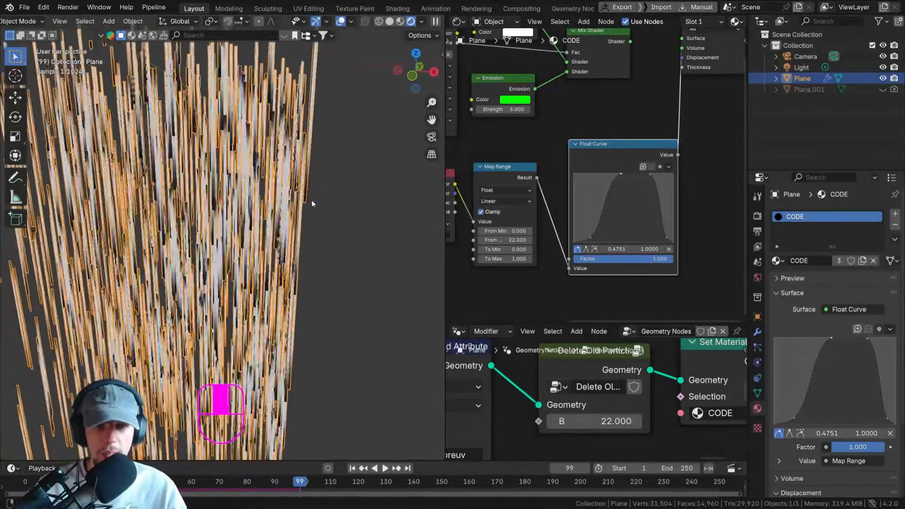
pyautogui.scroll(-3, 561, 171)
# Move the Mix Shader node closer to the Material Output to make room before its Fac input.
pyautogui.moveTo(536, 190); pyautogui.dragTo(581, 174, button='middle')
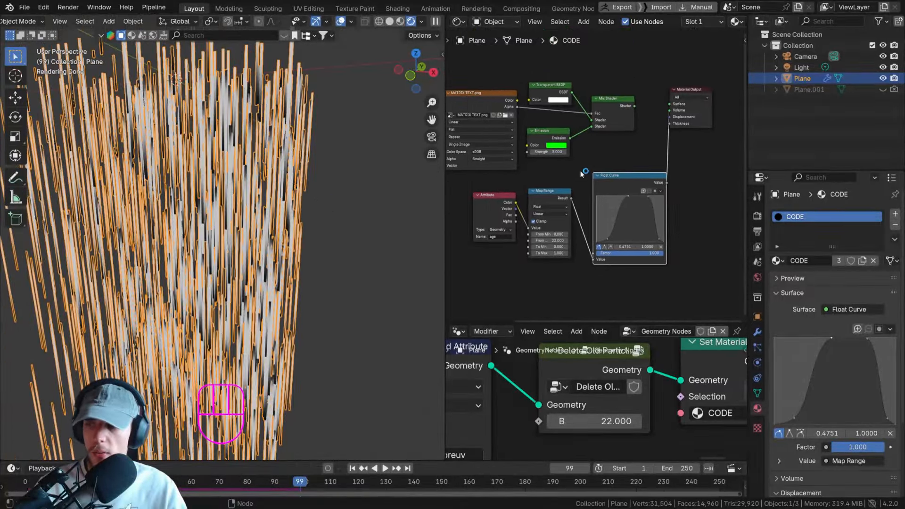
pyautogui.scroll(2, 589, 115)
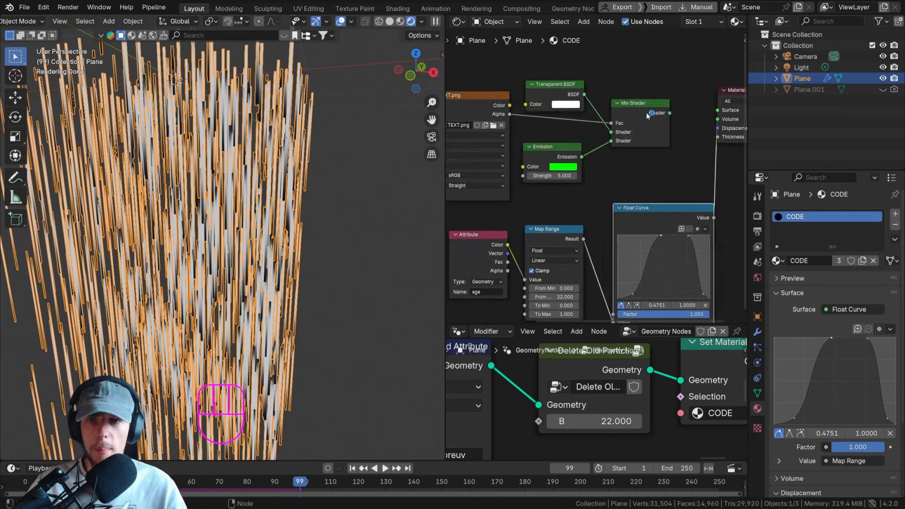
pyautogui.moveTo(653, 107); pyautogui.dragTo(688, 106)
pyautogui.scroll(-2, 638, 122)
pyautogui.scroll(2, 635, 126)
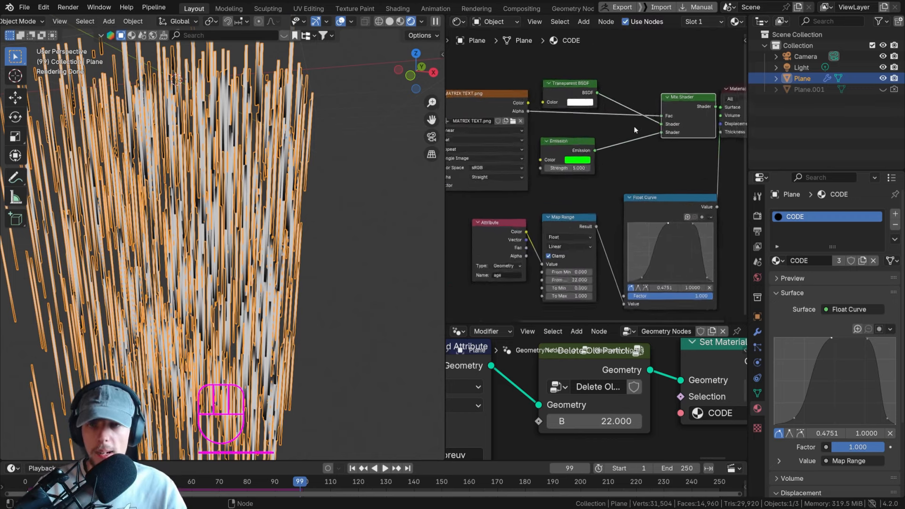
# Insert a Math node set to Multiply between the MATRIX TEXT.png Alpha output and the Mix Shader's Fac input.
pyautogui.hotkey('shift', 'a')
pyautogui.write('math')
pyautogui.press('Return')
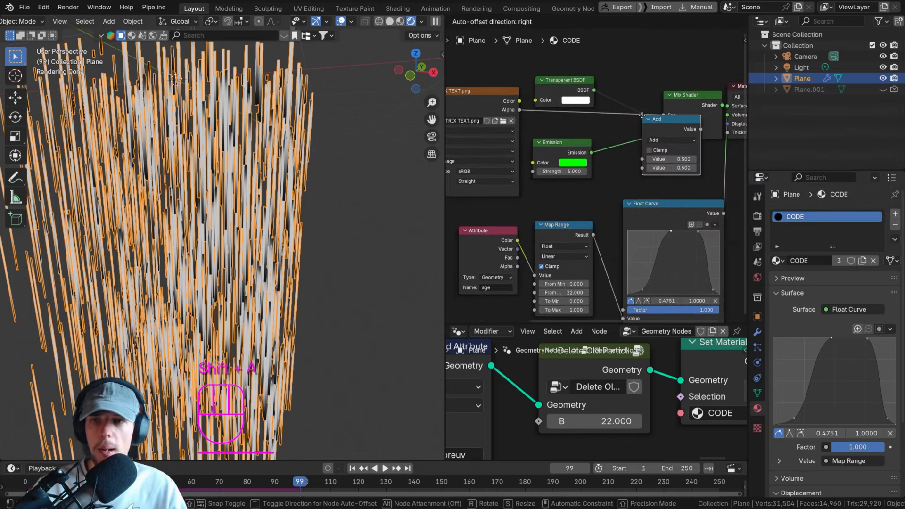
pyautogui.click(619, 140)
pyautogui.click(617, 136)
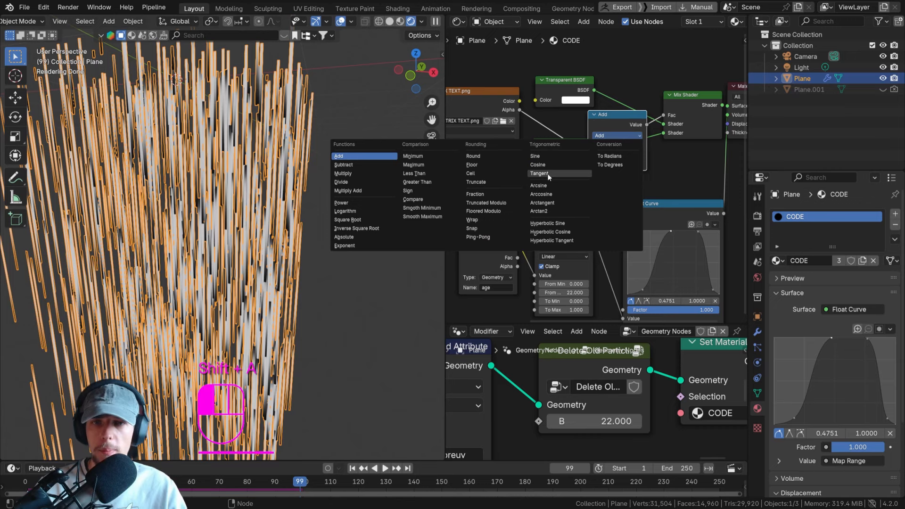
pyautogui.click(380, 171)
# Move the Emission node below the Multiply node and shift the Float Curve node closer to the Map Range node.
pyautogui.moveTo(556, 154); pyautogui.dragTo(558, 189)
pyautogui.scroll(-1, 640, 200)
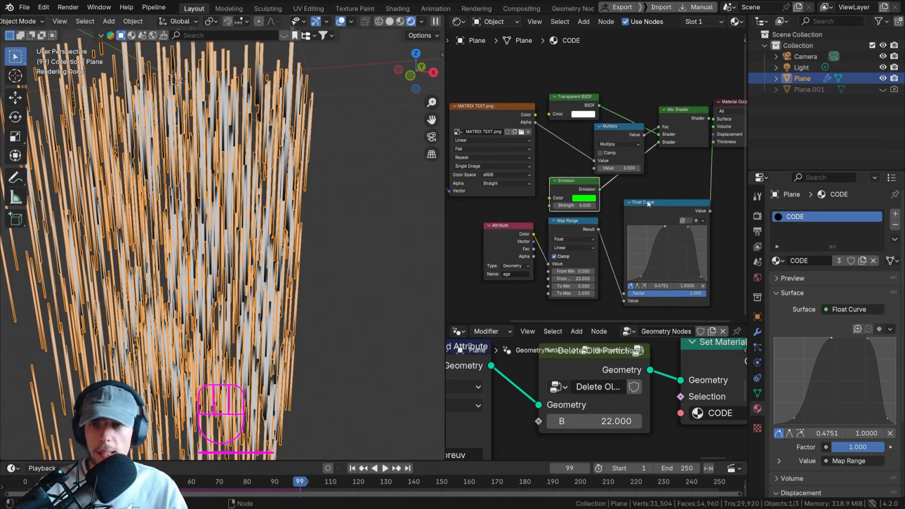
pyautogui.moveTo(677, 184); pyautogui.dragTo(651, 130, button='middle')
pyautogui.moveTo(622, 147); pyautogui.dragTo(609, 164)
pyautogui.moveTo(609, 164); pyautogui.dragTo(636, 184, button='middle')
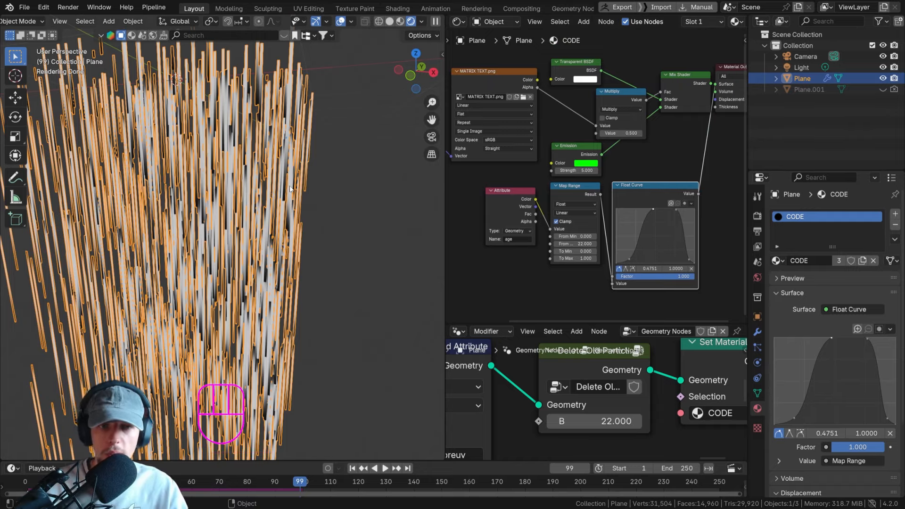
# Connect the Float Curve's output to the Multiply node's second Value and reconnect the Mix Shader to the Material Output's Surface.
pyautogui.scroll(3, 290, 188)
pyautogui.scroll(-3, 297, 150)
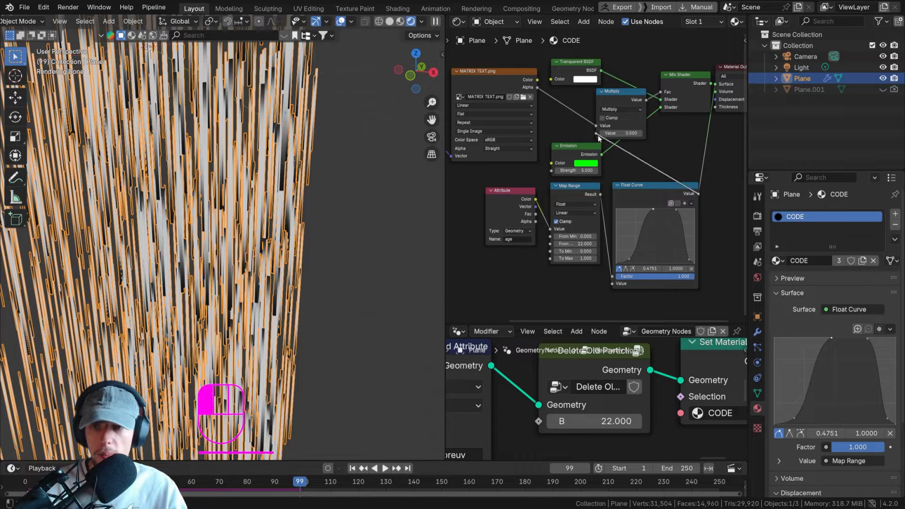
pyautogui.moveTo(729, 119); pyautogui.dragTo(664, 145, button='middle')
pyautogui.keyDown('ctrl'); pyautogui.keyDown('shift'); pyautogui.click(620, 115); pyautogui.keyUp('shift'); pyautogui.keyUp('ctrl')
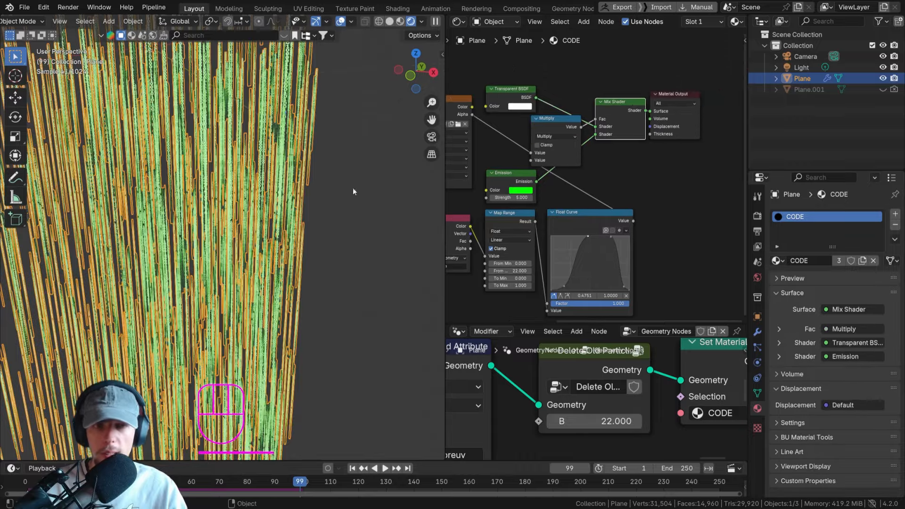
# Deselect the plane, play a few frames and examine how the green text trails fade at their ends.
pyautogui.click(355, 170)
pyautogui.moveTo(355, 170); pyautogui.dragTo(325, 272, button='middle')
pyautogui.scroll(4, 325, 272)
pyautogui.moveTo(303, 160); pyautogui.dragTo(302, 121, button='middle')
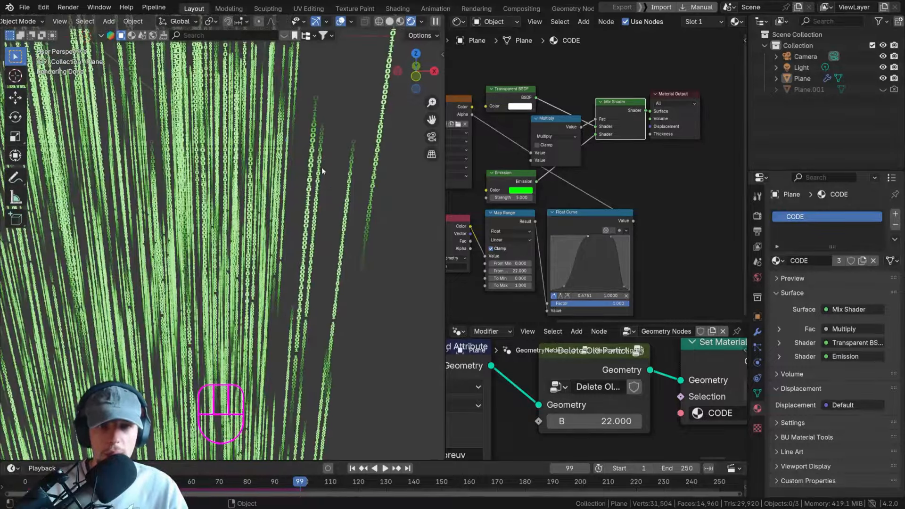
pyautogui.press('space')
pyautogui.press('space')
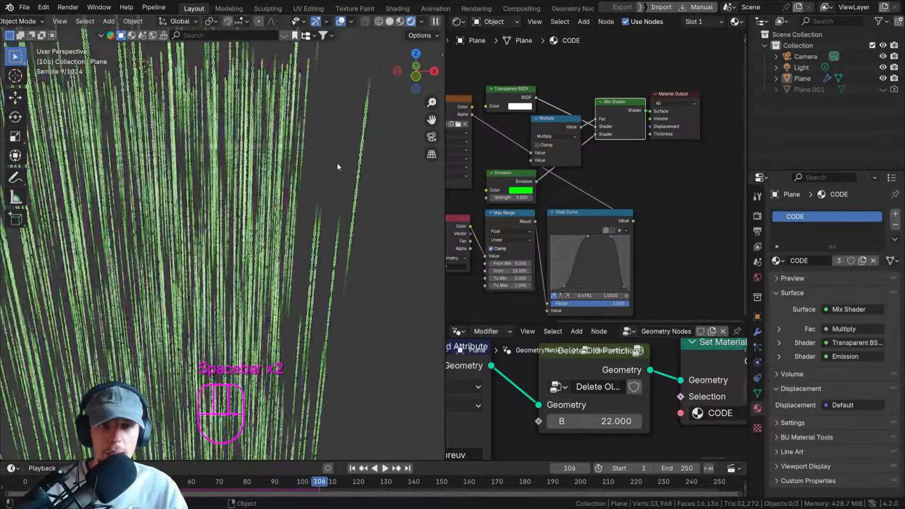
pyautogui.scroll(-5, 338, 166)
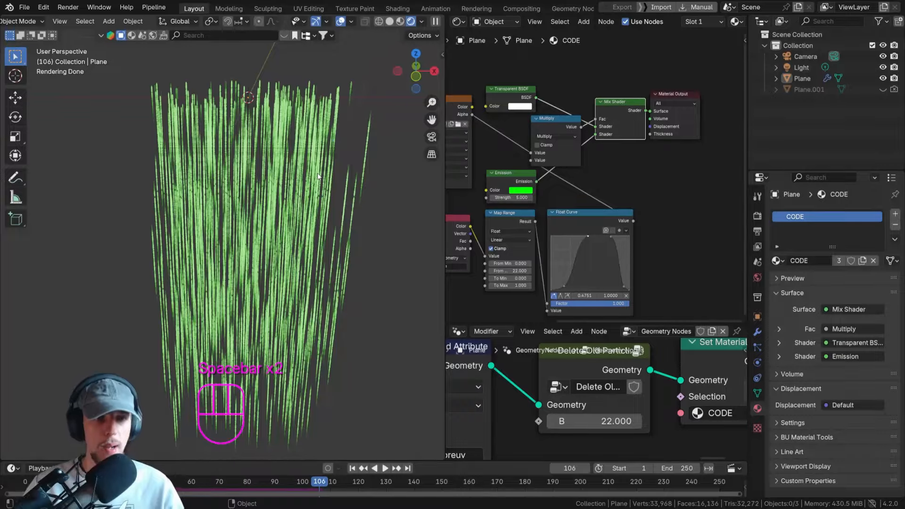
# Frame the green code trails up close and align the scene camera to that view.
pyautogui.press('KP_0')
pyautogui.press('KP_0')
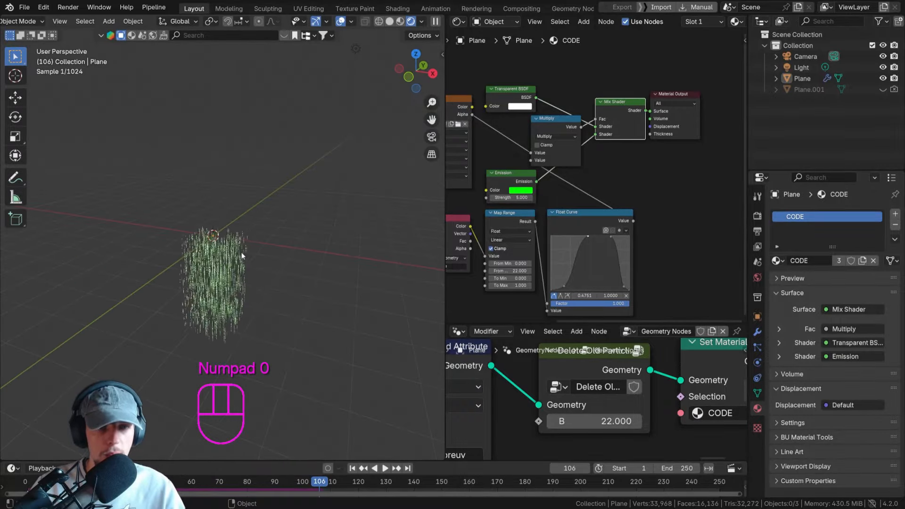
pyautogui.scroll(8, 222, 266)
pyautogui.moveTo(226, 264); pyautogui.dragTo(253, 272, button='middle')
pyautogui.scroll(6, 215, 273)
pyautogui.scroll(-8, 238, 266)
pyautogui.scroll(5, 251, 253)
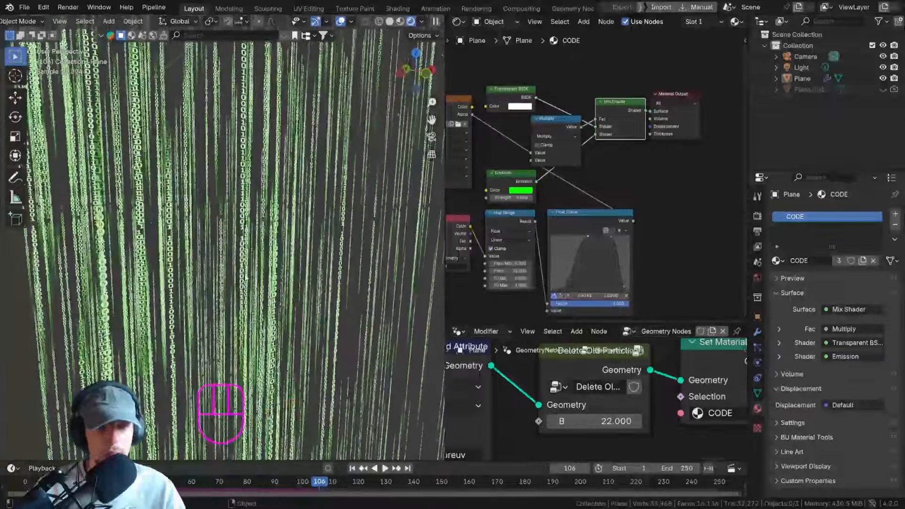
pyautogui.press('ctrl+alt+KP_0')
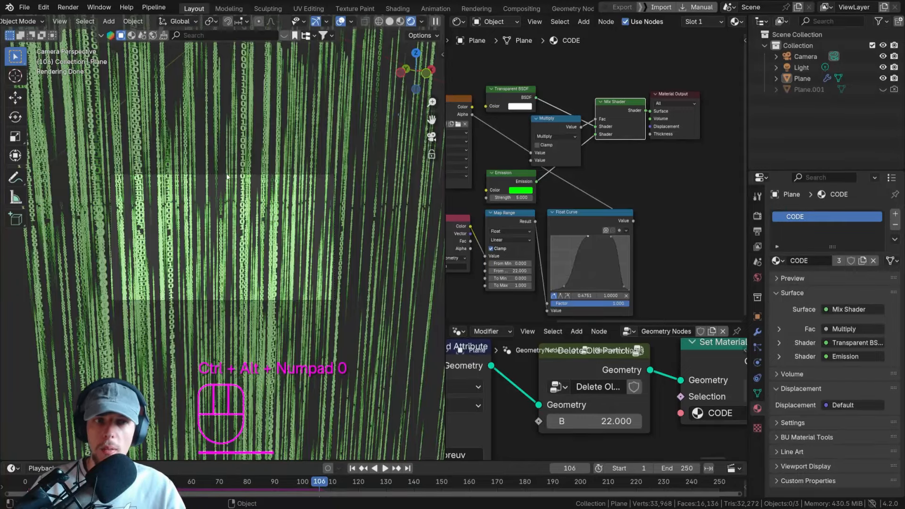
# Set a render region around the camera frame so only the camera's area is rendered.
pyautogui.hotkey('ctrl', 'b')
pyautogui.moveTo(108, 168); pyautogui.dragTo(347, 324)
pyautogui.scroll(2, 222, 263)
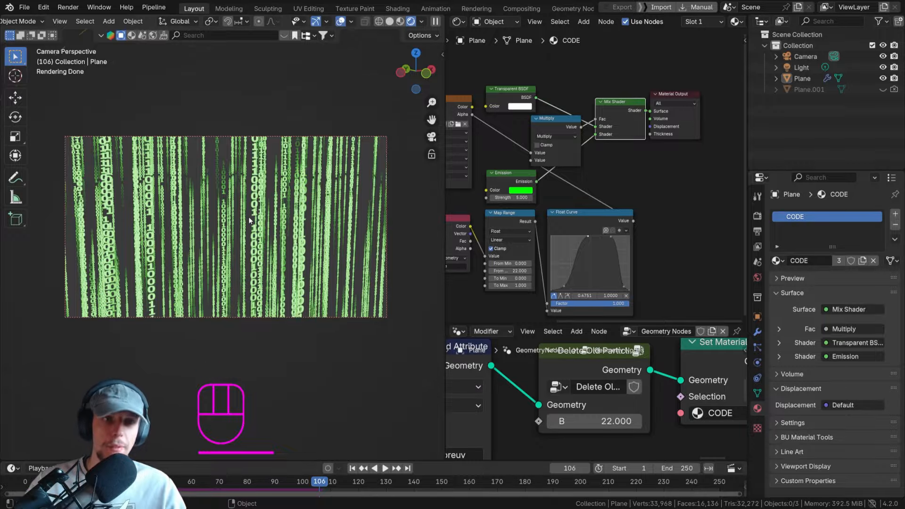
pyautogui.scroll(3, 248, 217)
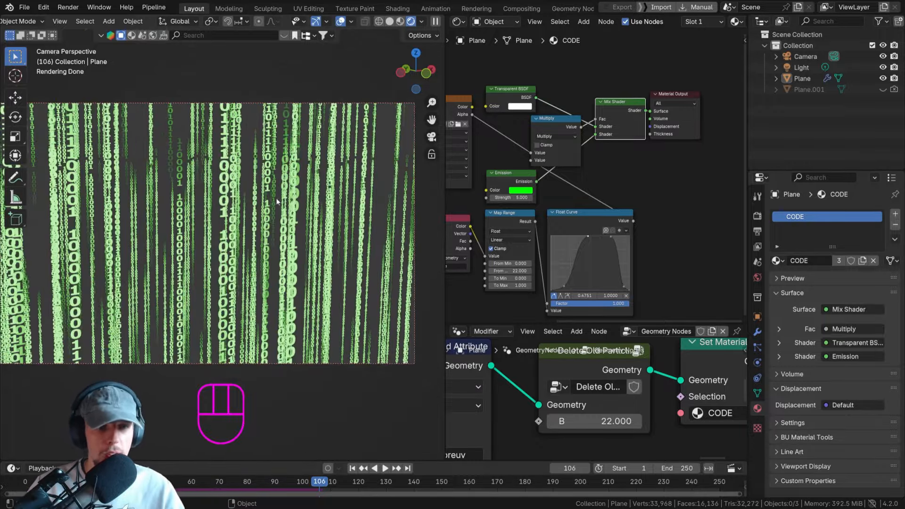
# Leave the camera view to examine the fading trails from other angles, and view the whole CODE shader node tree.
pyautogui.moveTo(241, 188); pyautogui.dragTo(151, 249, button='middle')
pyautogui.scroll(-8, 198, 198)
pyautogui.scroll(5, 242, 161)
pyautogui.keyDown('shift'); pyautogui.moveTo(249, 127); pyautogui.dragTo(243, 149, button='middle'); pyautogui.keyUp('shift')
pyautogui.scroll(2, 207, 144)
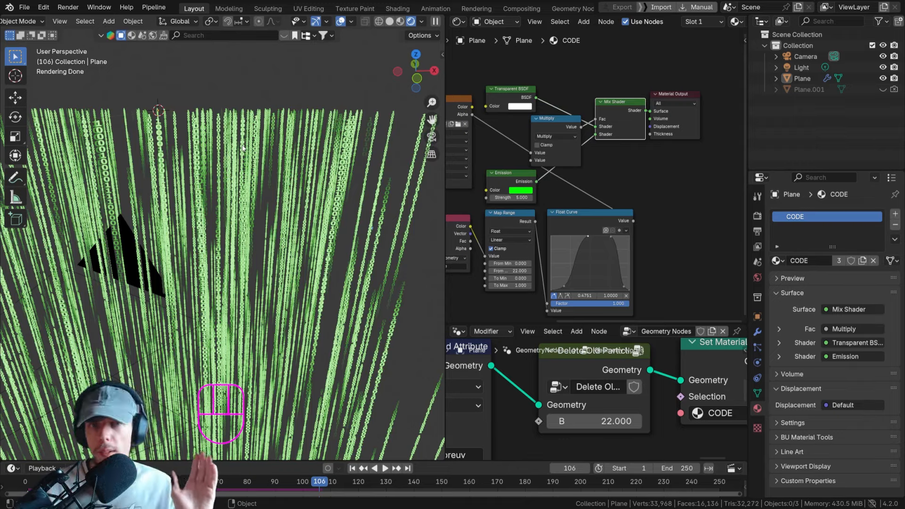
pyautogui.moveTo(209, 126); pyautogui.dragTo(188, 160, button='middle')
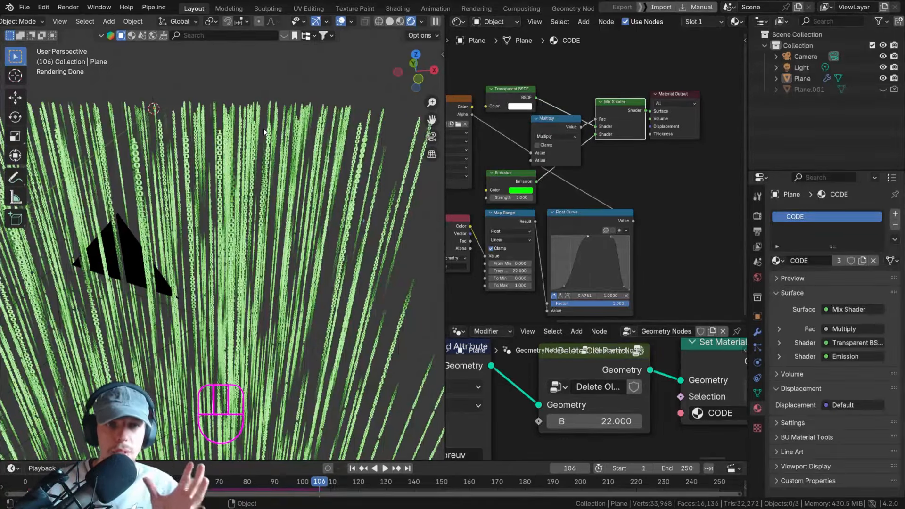
pyautogui.scroll(-3, 724, 160)
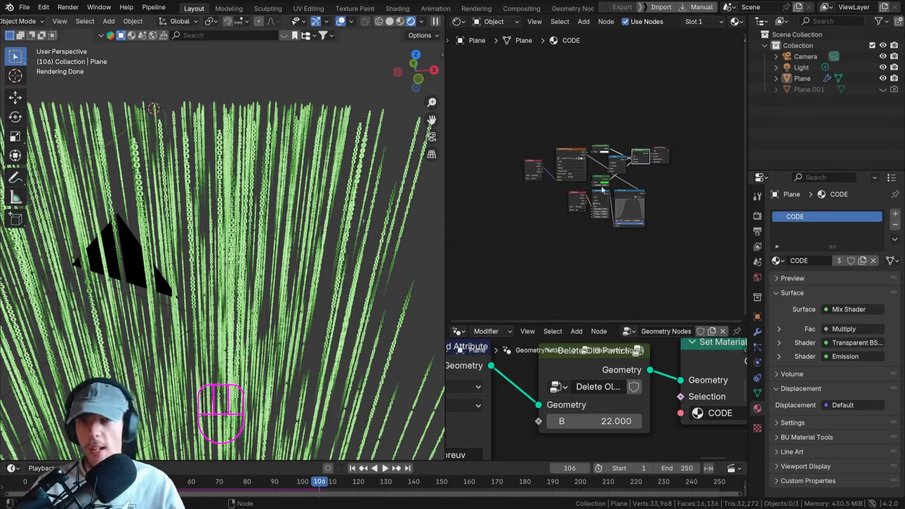
# Enlarge the geometry node editor and examine the nodes that build the stored UVs, from Mesh to Curve through Combine XYZ.
pyautogui.moveTo(580, 321); pyautogui.dragTo(581, 133)
pyautogui.scroll(-10, 587, 283)
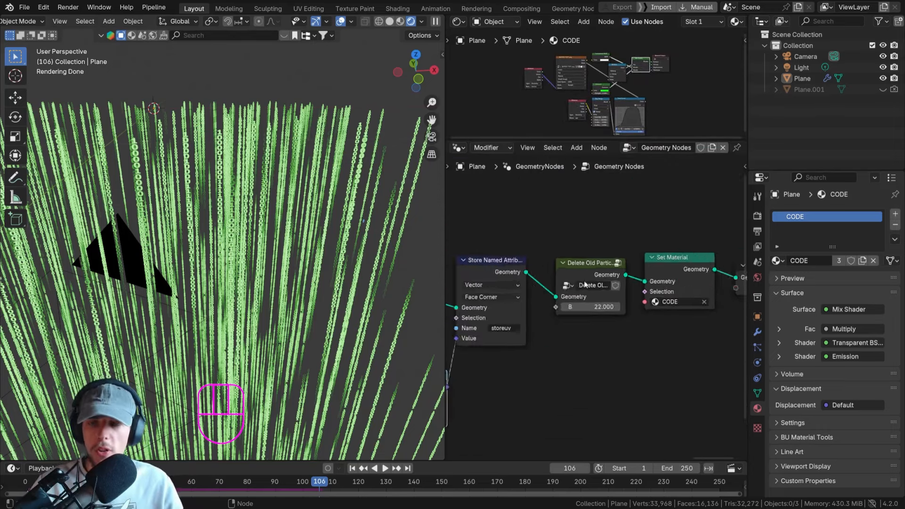
pyautogui.moveTo(498, 316); pyautogui.dragTo(631, 256, button='middle')
pyautogui.scroll(4, 628, 269)
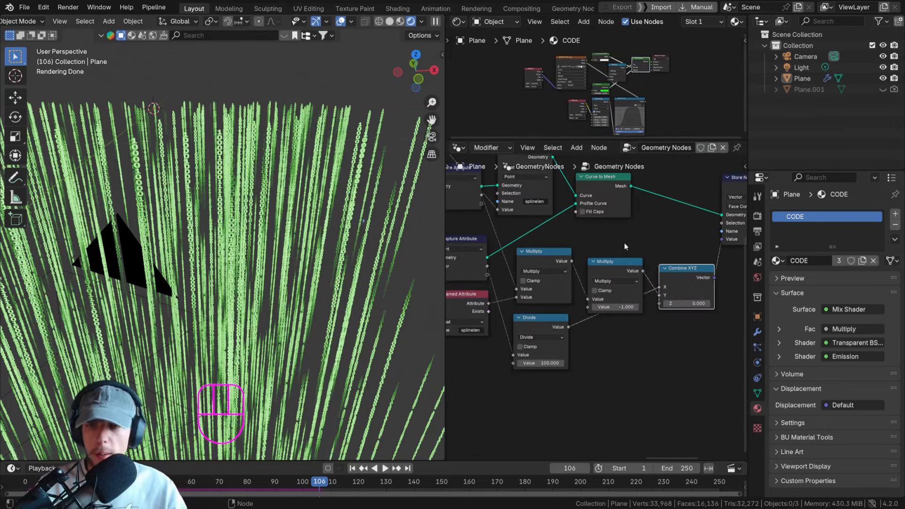
pyautogui.scroll(2, 626, 250)
pyautogui.scroll(-2, 551, 243)
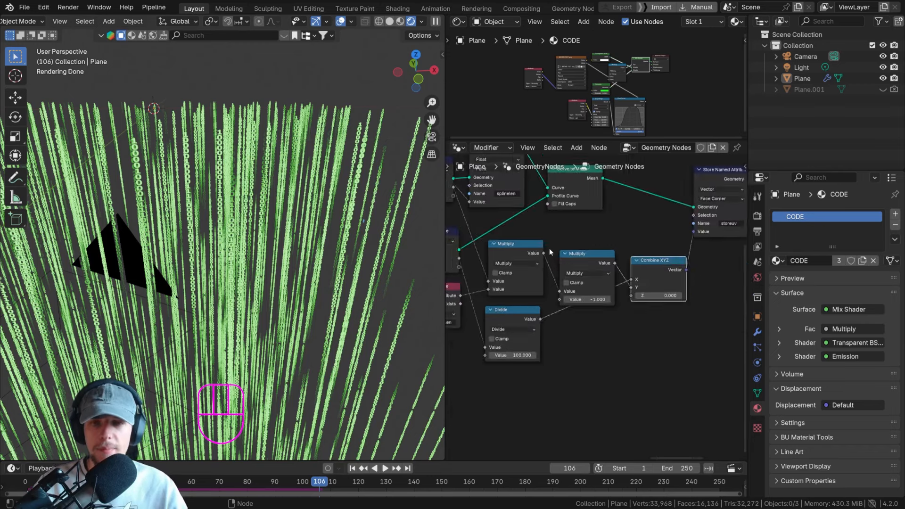
pyautogui.moveTo(652, 263); pyautogui.dragTo(655, 243, button='middle')
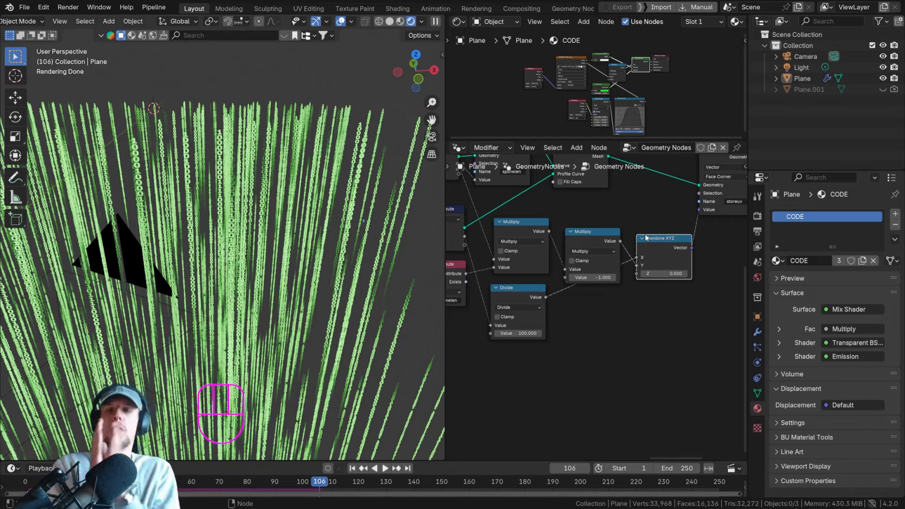
pyautogui.scroll(-2, 608, 238)
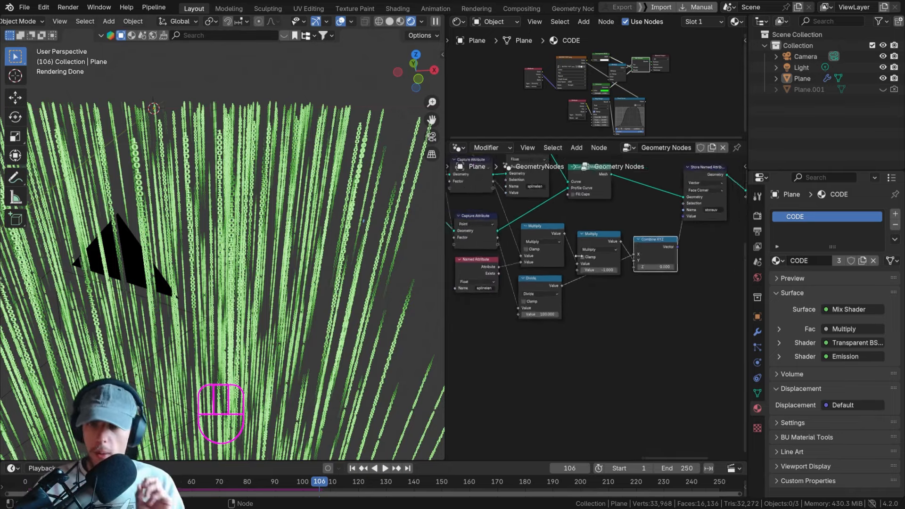
pyautogui.moveTo(483, 232); pyautogui.dragTo(612, 243, button='middle')
pyautogui.moveTo(676, 244); pyautogui.dragTo(646, 231, button='middle')
pyautogui.moveTo(703, 235); pyautogui.dragTo(608, 245, button='middle')
pyautogui.scroll(2, 608, 245)
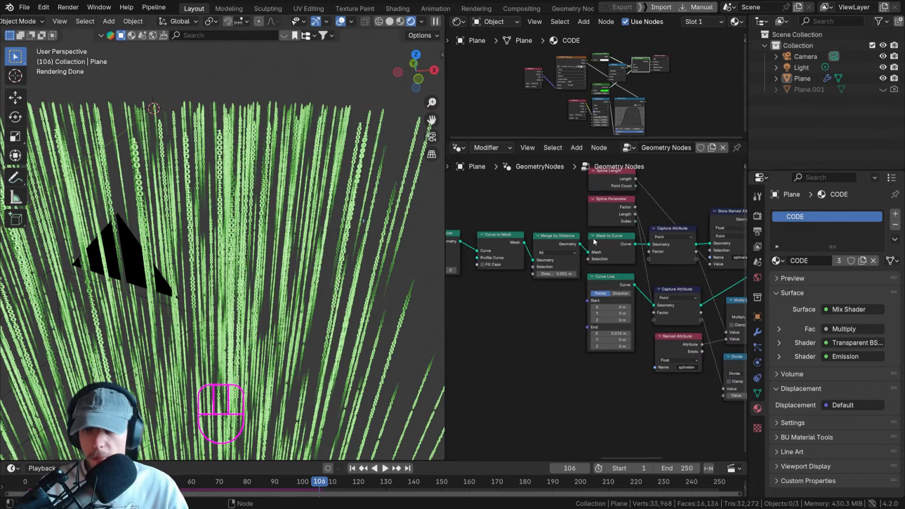
# Shift all nodes following Mesh to Curve further along the X axis to make room for another node behind it.
pyautogui.click(594, 241)
pyautogui.scroll(2, 594, 242)
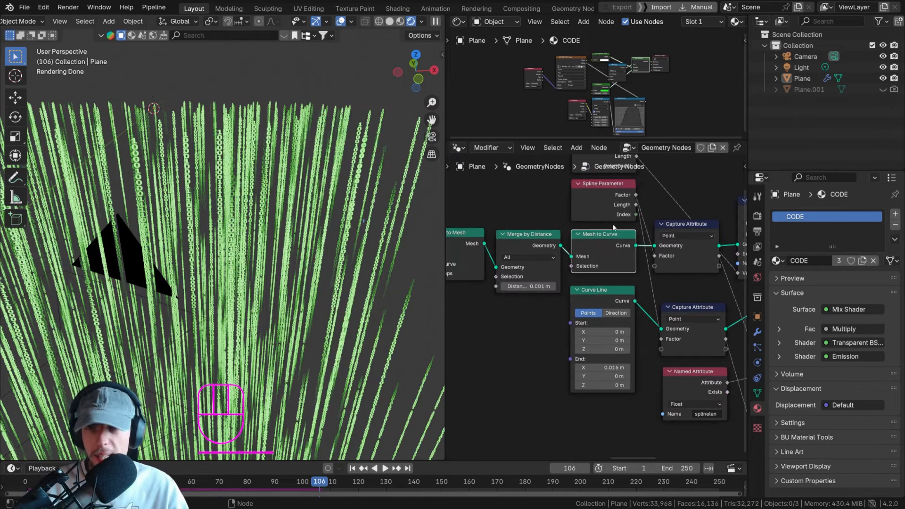
pyautogui.scroll(-5, 612, 224)
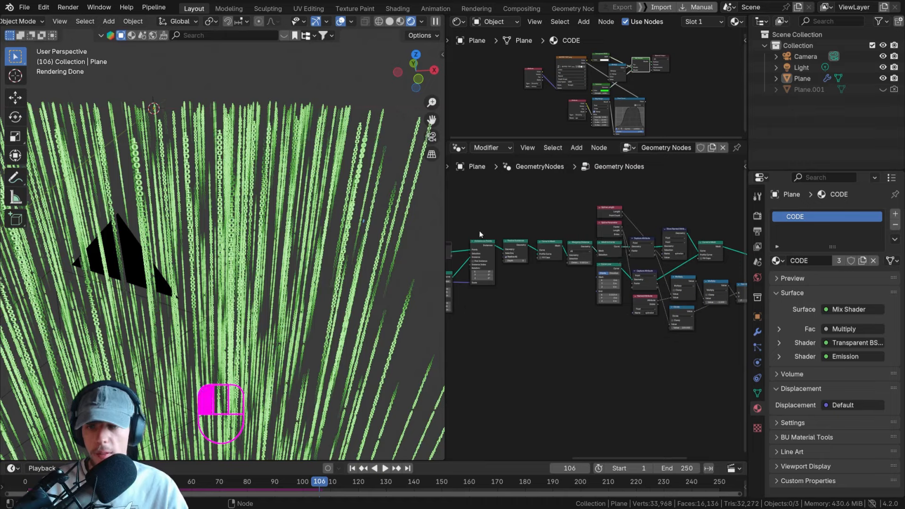
pyautogui.moveTo(478, 230); pyautogui.dragTo(592, 296)
pyautogui.scroll(-5, 591, 292)
pyautogui.moveTo(659, 307); pyautogui.dragTo(563, 290, button='middle')
pyautogui.moveTo(725, 315); pyautogui.dragTo(541, 224)
pyautogui.scroll(6, 521, 219)
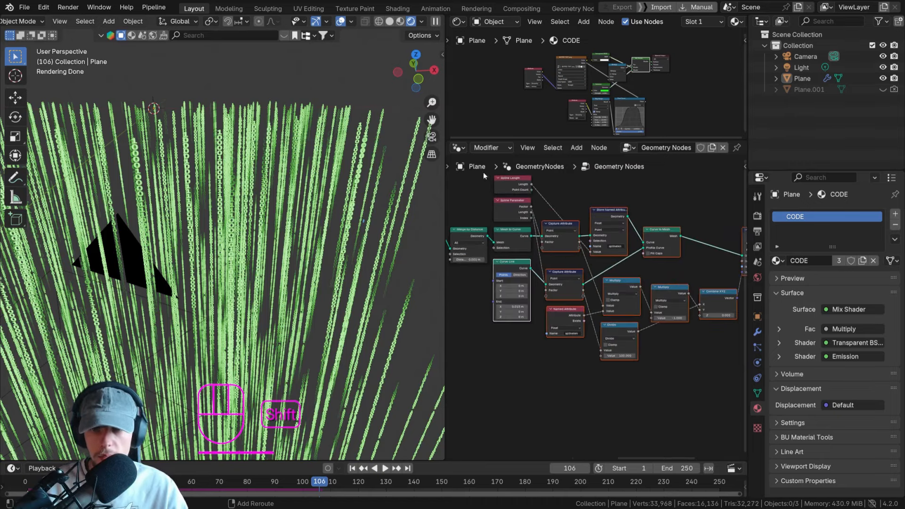
pyautogui.press('g')
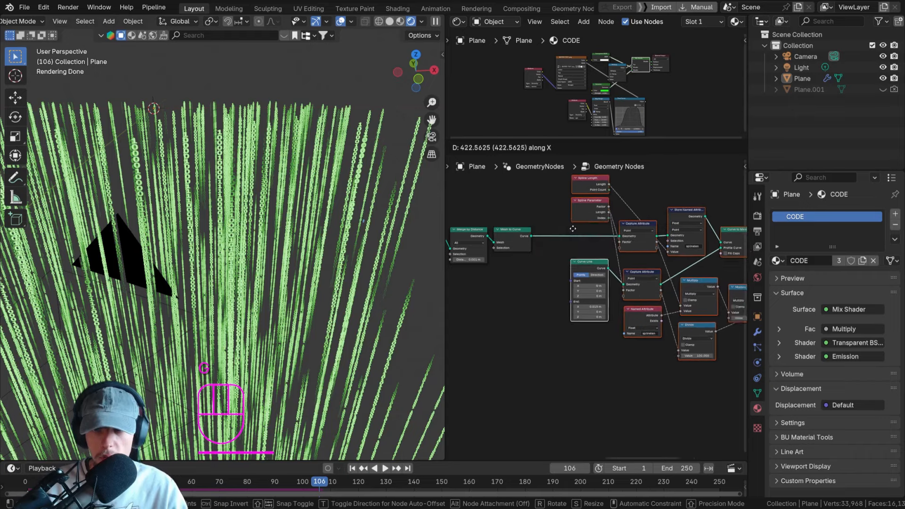
pyautogui.click(573, 229)
# Insert a Store Named Attribute node on the link between Mesh to Curve and the Capture Attribute node.
pyautogui.scroll(4, 604, 228)
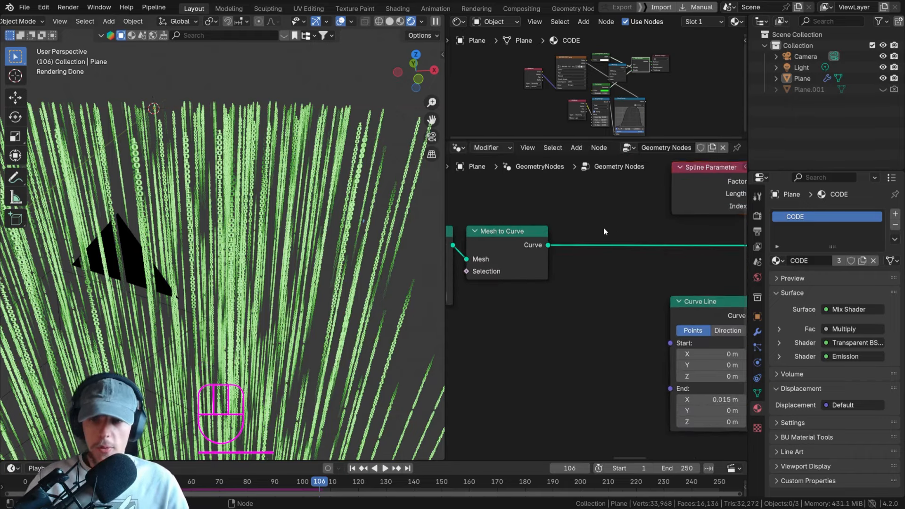
pyautogui.scroll(-3, 555, 238)
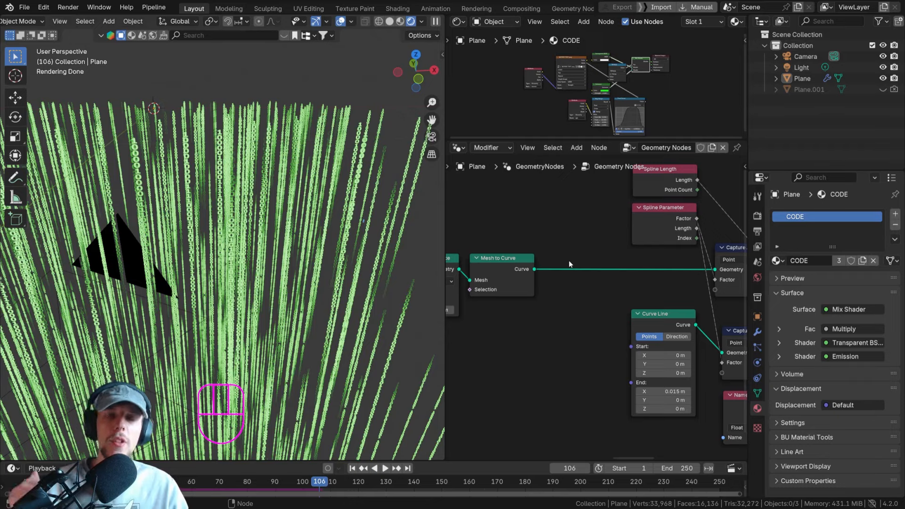
pyautogui.hotkey('shift', 'a')
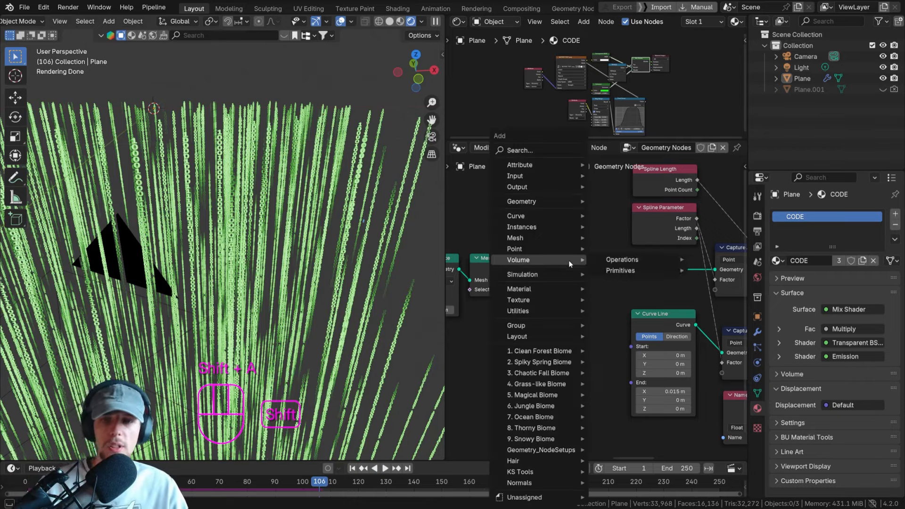
pyautogui.write('store na')
pyautogui.press('Return')
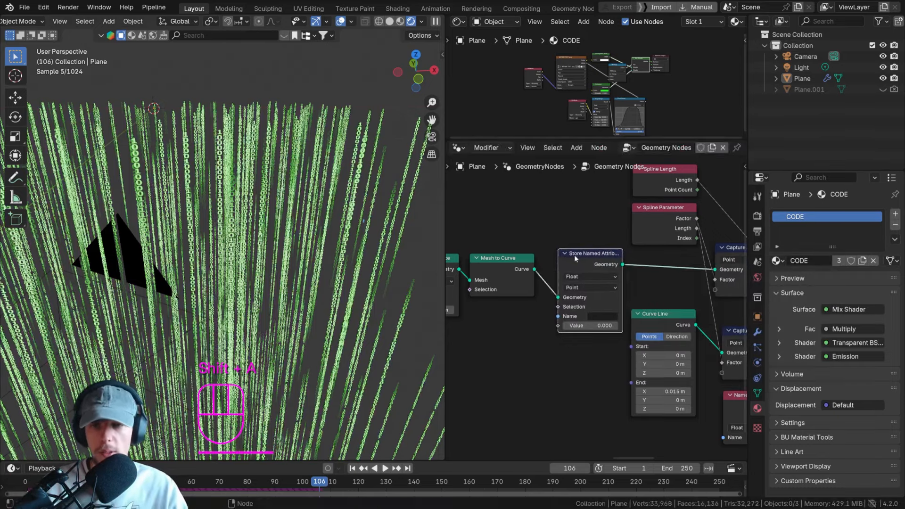
pyautogui.press('g')
pyautogui.press('g')
pyautogui.scroll(2, 555, 265)
# Set the new Store Named Attribute node's data type to Integer and its domain to Spline.
pyautogui.click(560, 277)
pyautogui.click(564, 284)
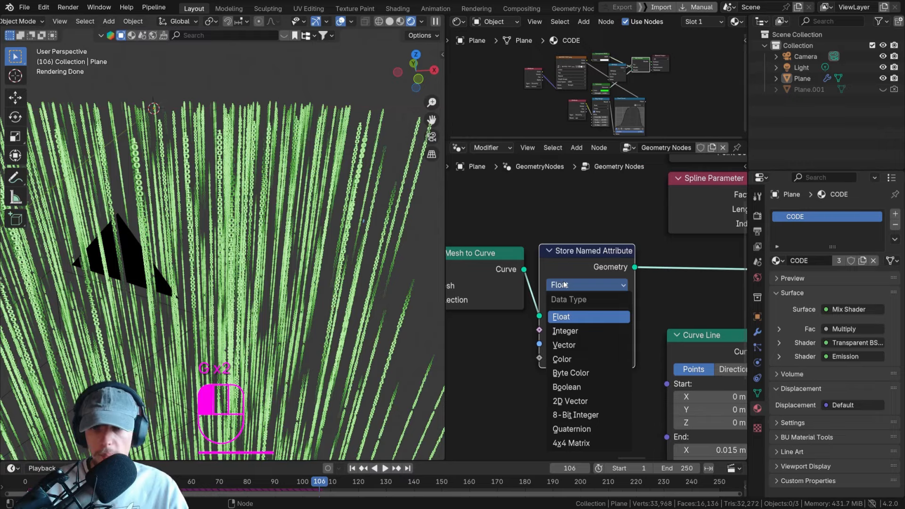
pyautogui.click(564, 331)
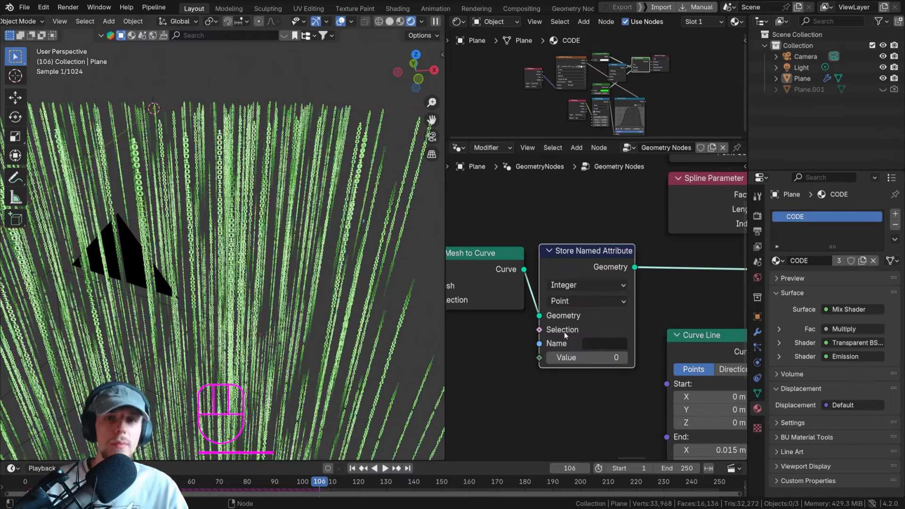
pyautogui.click(572, 302)
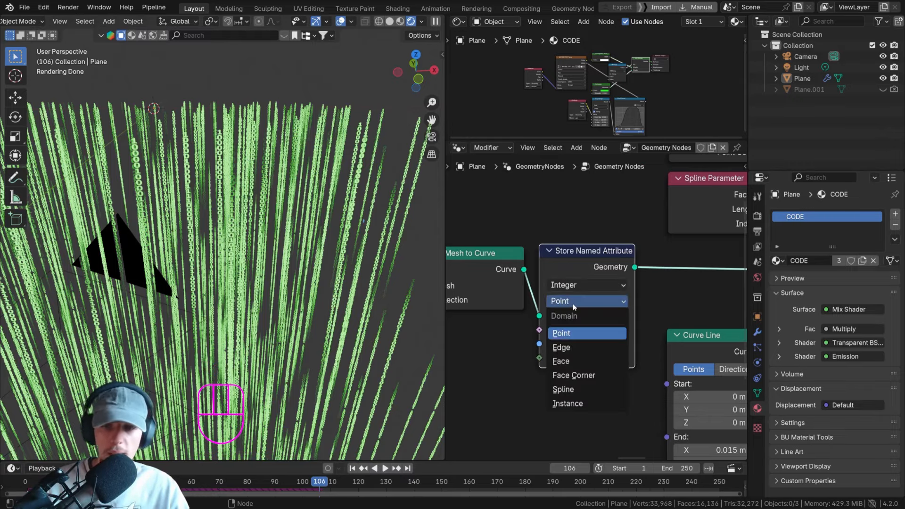
pyautogui.click(563, 390)
pyautogui.moveTo(558, 339); pyautogui.dragTo(579, 295, button='middle')
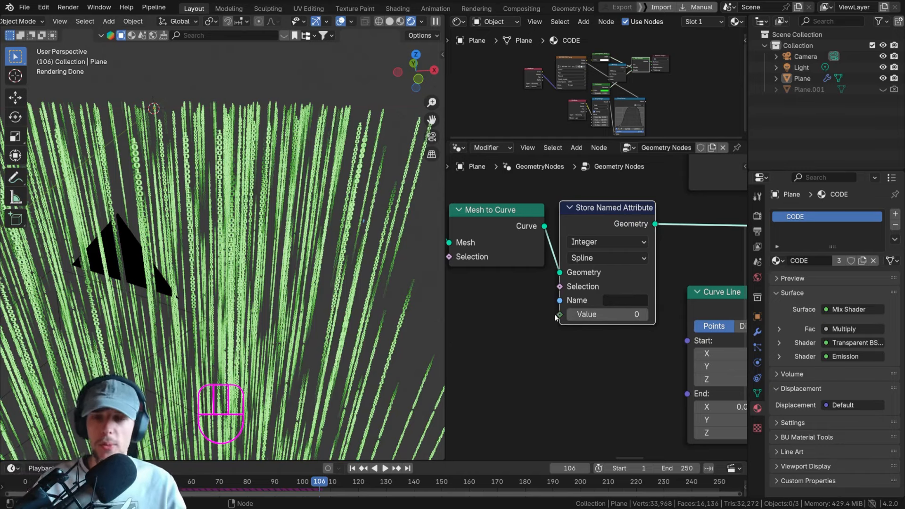
# Feed the stored attribute's Value from a new integer Random Value node, placed just below Mesh to Curve.
pyautogui.moveTo(560, 315); pyautogui.dragTo(466, 348)
pyautogui.write('random')
pyautogui.press('Return')
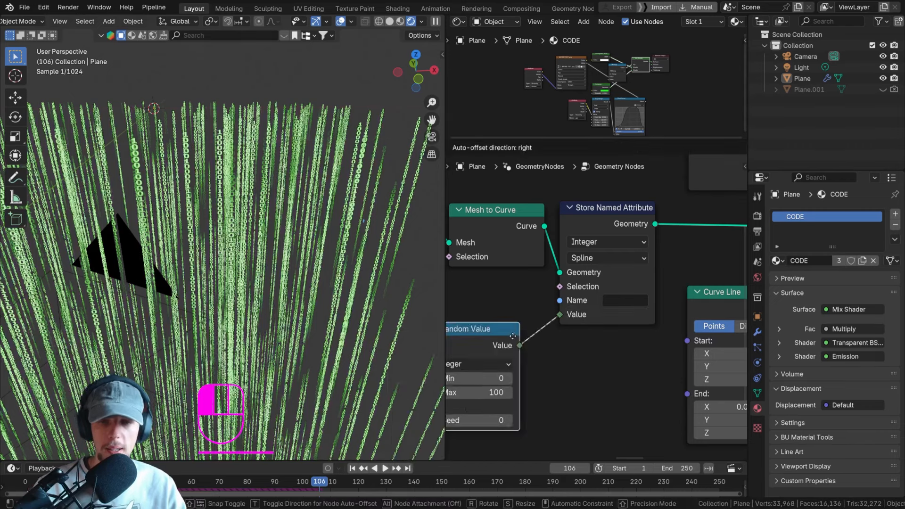
pyautogui.click(537, 299)
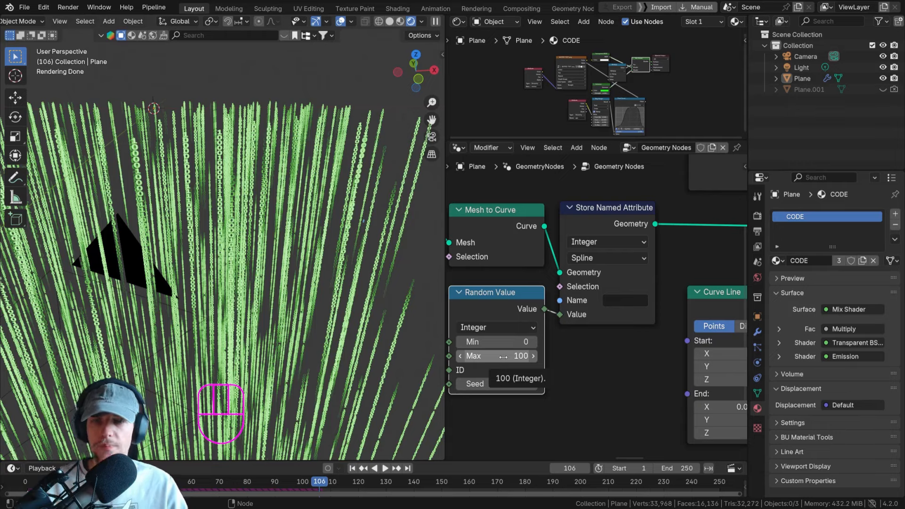
pyautogui.moveTo(501, 350); pyautogui.dragTo(500, 344)
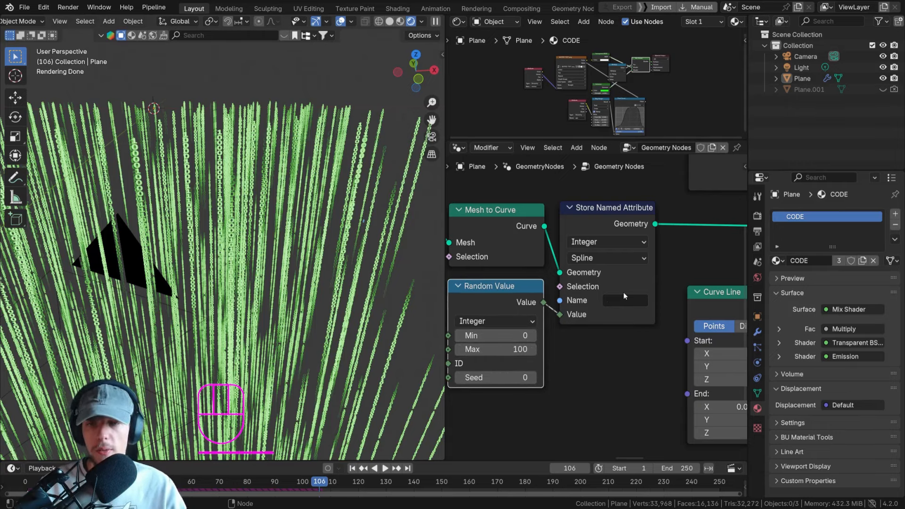
# Name the stored integer spline attribute "column".
pyautogui.click(624, 296)
pyautogui.write('col')
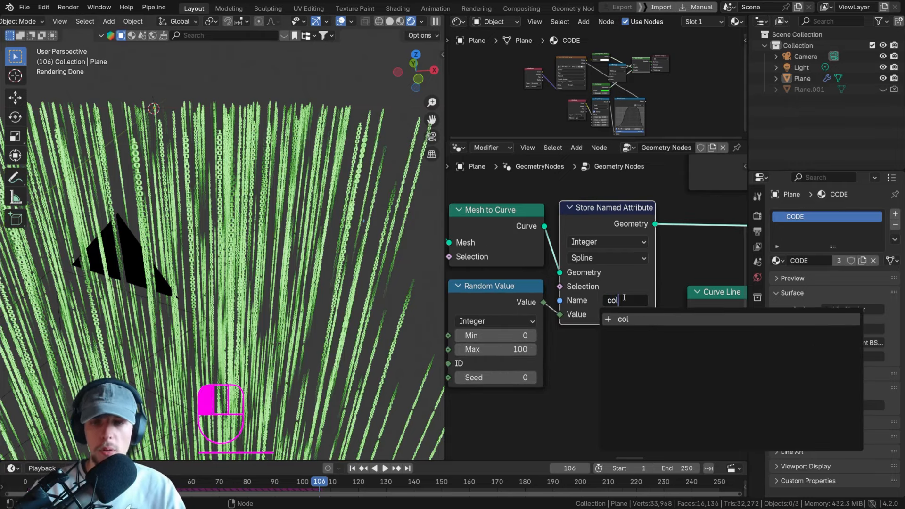
pyautogui.write('umn')
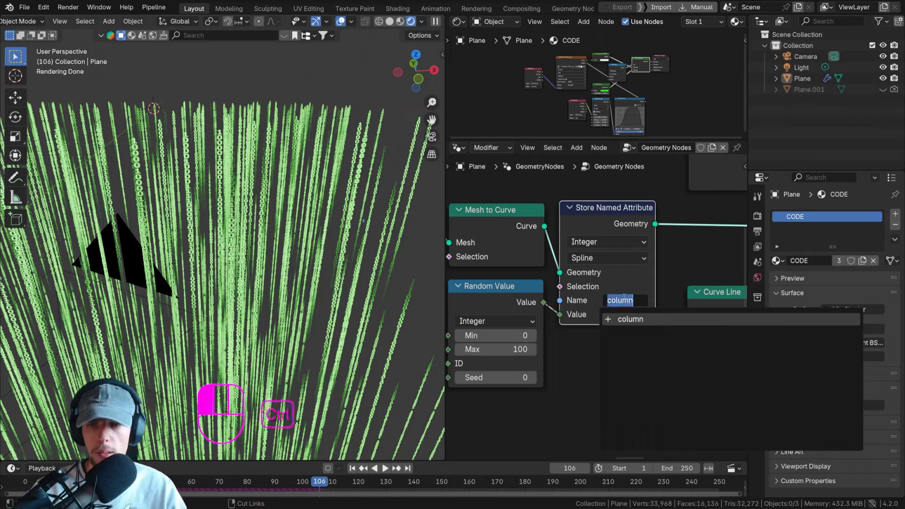
pyautogui.press('Return')
# Move the -1 Multiply node up and the Combine XYZ node away to free space after the Divide node.
pyautogui.scroll(-3, 614, 251)
pyautogui.scroll(-2, 613, 252)
pyautogui.moveTo(721, 278); pyautogui.dragTo(601, 266, button='middle')
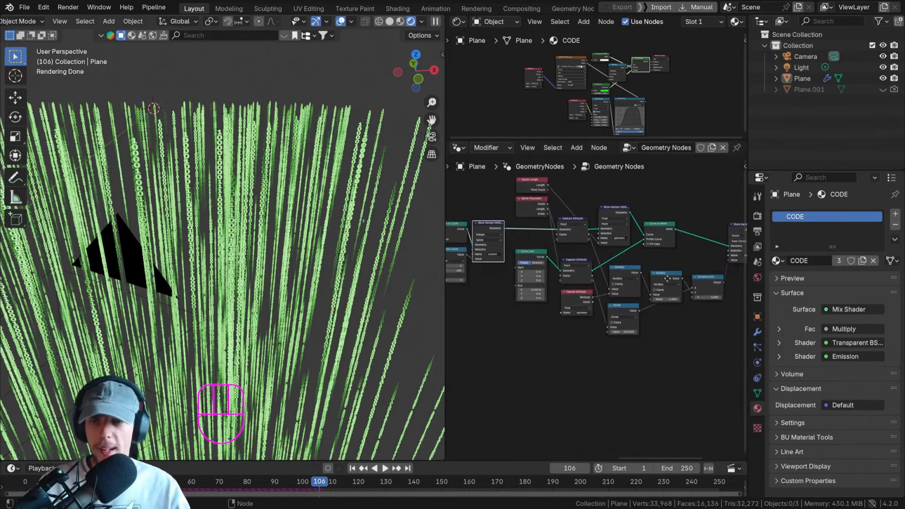
pyautogui.moveTo(667, 285); pyautogui.dragTo(615, 264, button='middle')
pyautogui.scroll(2, 616, 271)
pyautogui.scroll(2, 636, 271)
pyautogui.moveTo(610, 246); pyautogui.dragTo(610, 216)
pyautogui.click(679, 251)
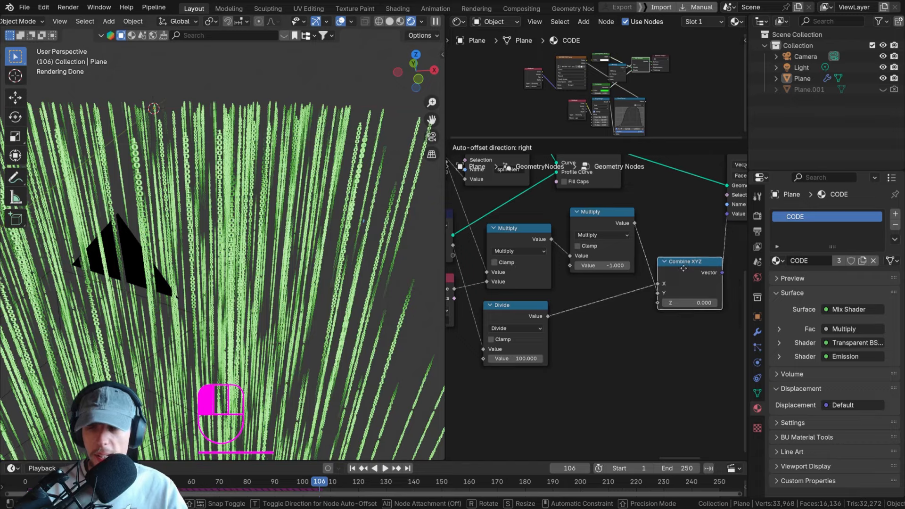
# Insert a Math node set to Add on the link between Divide and the X input of Combine XYZ.
pyautogui.scroll(3, 612, 299)
pyautogui.hotkey('shift', 'a')
pyautogui.write('math')
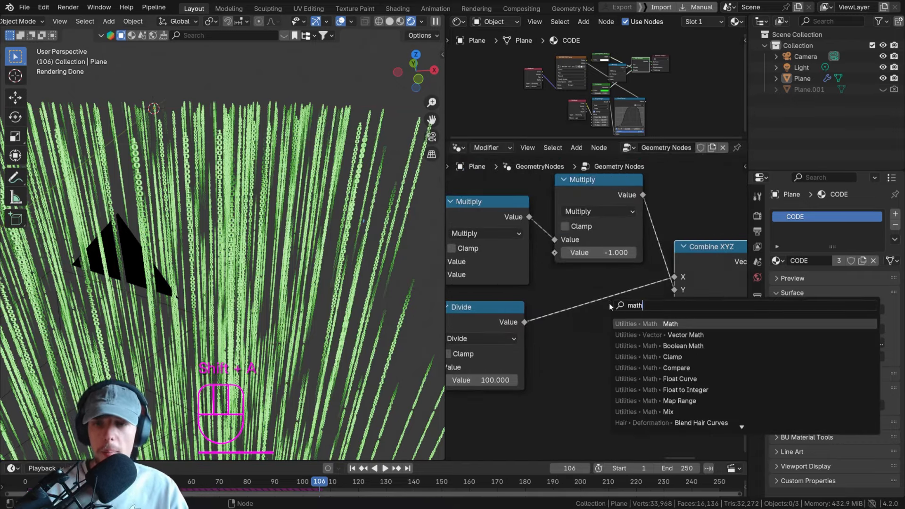
pyautogui.press('Return')
pyautogui.click(574, 292)
pyautogui.press('g')
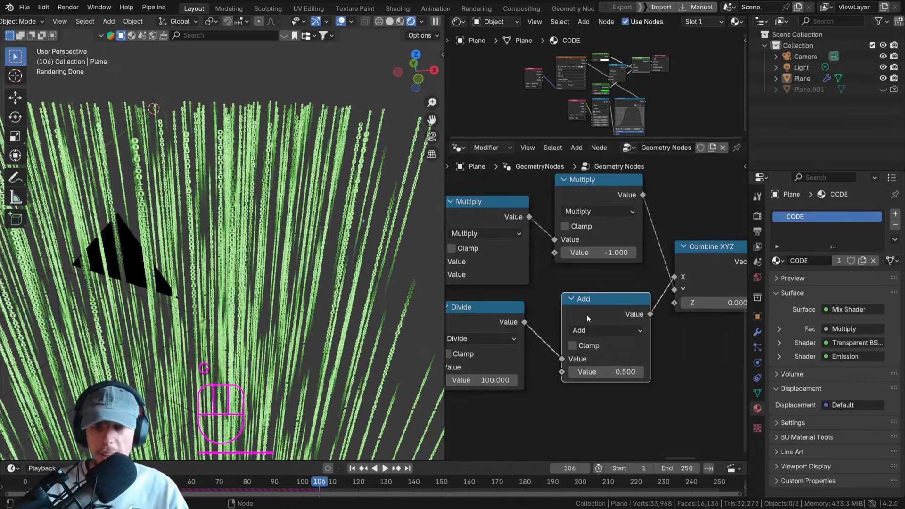
# Add a Named Attribute node below the Divide node that reads the integer attribute "column".
pyautogui.scroll(-5, 558, 364)
pyautogui.moveTo(537, 356); pyautogui.dragTo(718, 332, button='middle')
pyautogui.moveTo(580, 319); pyautogui.dragTo(711, 380, button='middle')
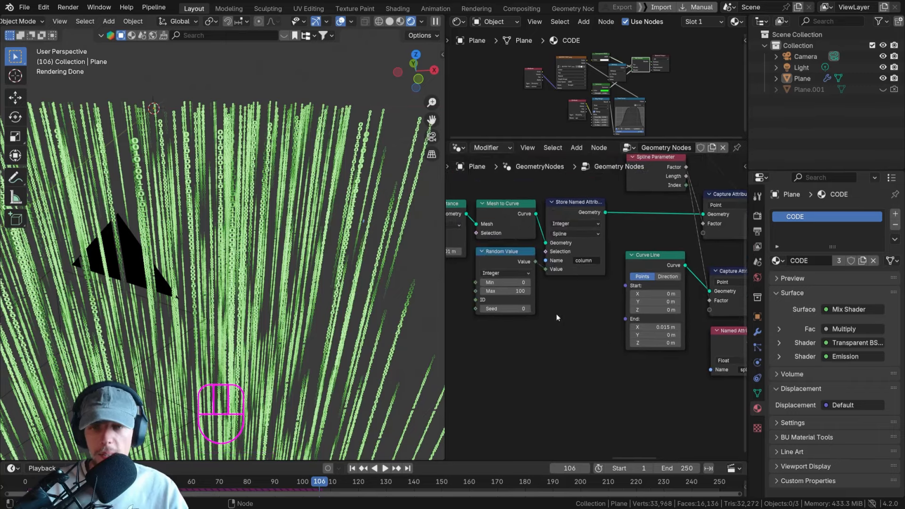
pyautogui.moveTo(668, 310)
pyautogui.mouseDown(button='middle')
pyautogui.moveTo(661, 299)
pyautogui.moveTo(608, 290)
pyautogui.moveTo(626, 291)
pyautogui.moveTo(595, 263)
pyautogui.moveTo(666, 293)
pyautogui.mouseUp(button='middle')
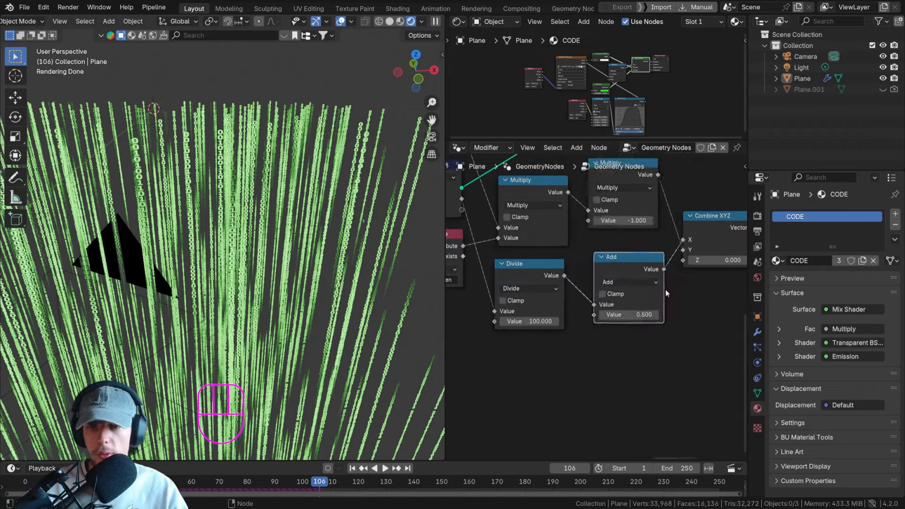
pyautogui.hotkey('shift', 'a')
pyautogui.write('named')
pyautogui.press('Return')
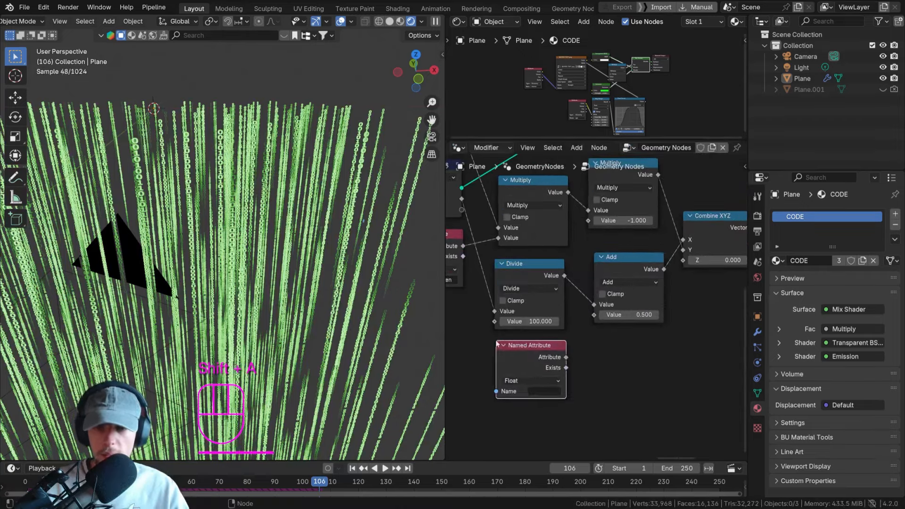
pyautogui.click(537, 393)
pyautogui.write('column')
pyautogui.press('Return')
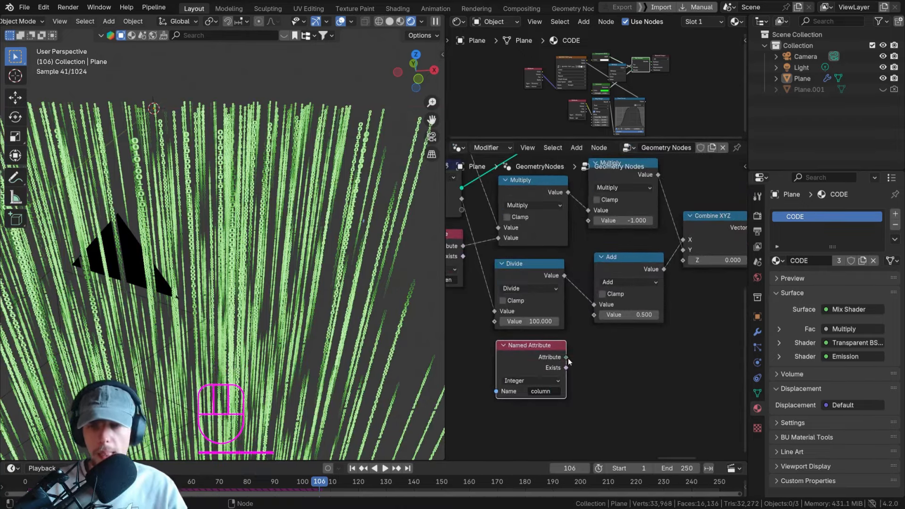
# Connect the "column" attribute to the second value of the Add node and move its node away from Divide.
pyautogui.moveTo(566, 357); pyautogui.dragTo(594, 314)
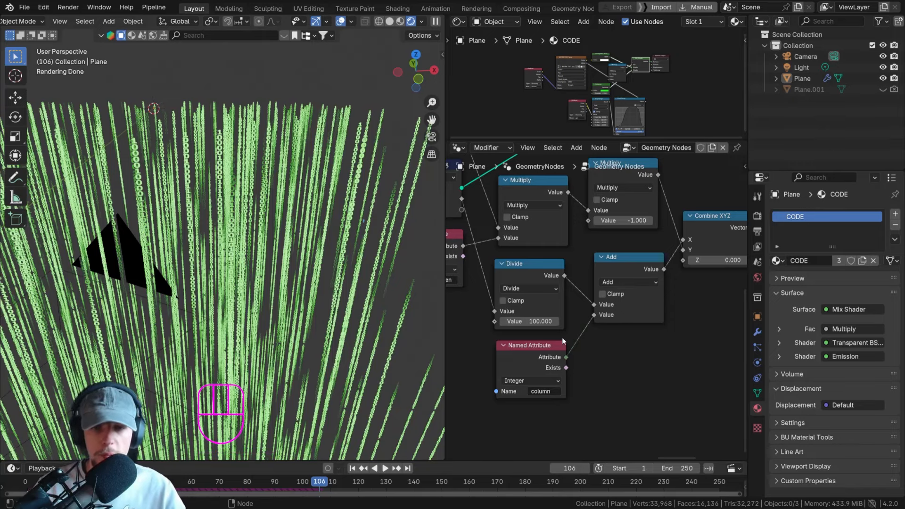
pyautogui.moveTo(546, 349); pyautogui.dragTo(495, 359)
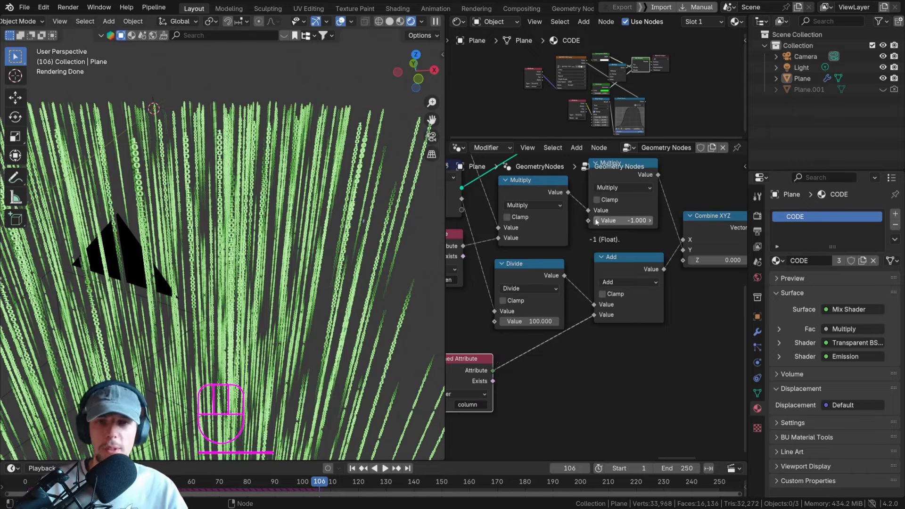
pyautogui.moveTo(565, 349); pyautogui.dragTo(606, 290, button='middle')
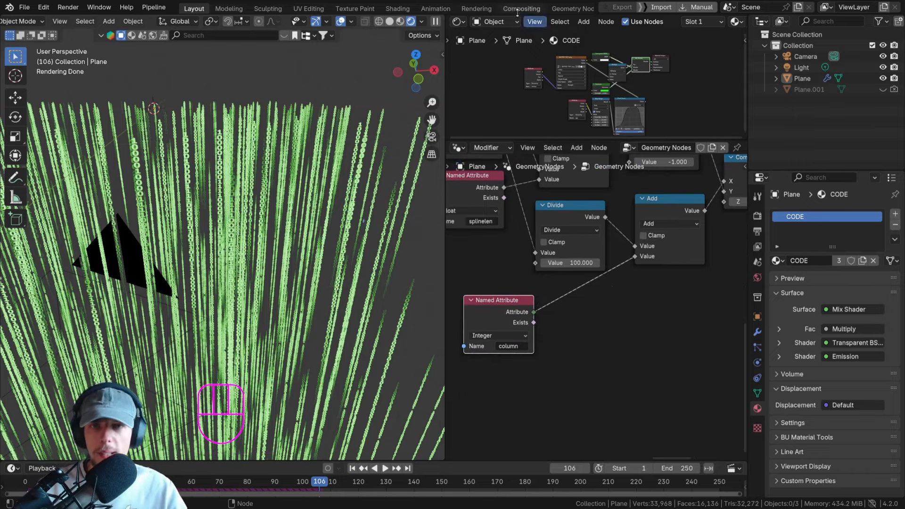
# Change the Shader Editor area to a UV Editor and enlarge it down over the node editor.
pyautogui.click(459, 21)
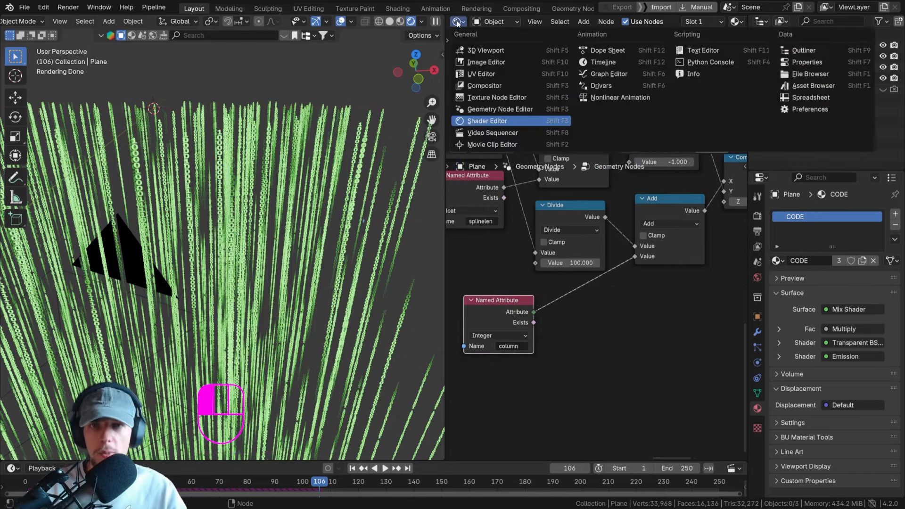
pyautogui.click(493, 74)
pyautogui.moveTo(549, 140); pyautogui.dragTo(549, 257)
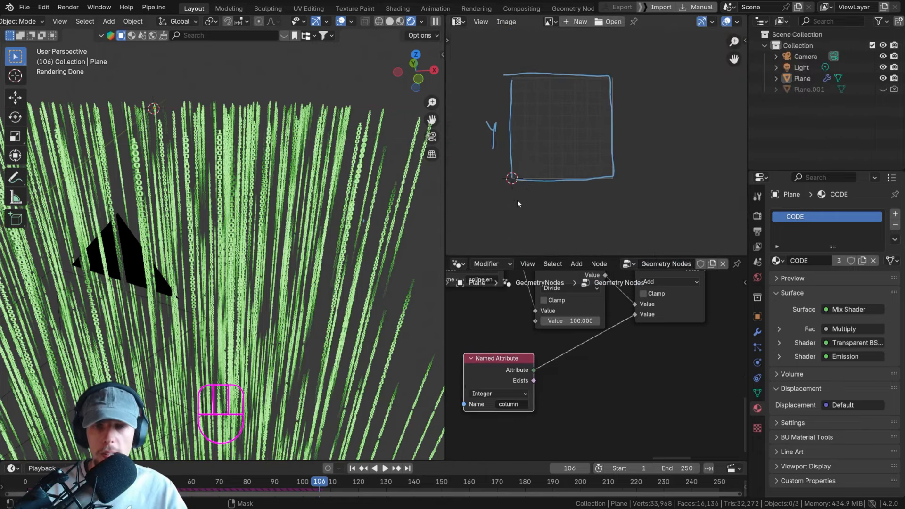
# Annotate the lower corners of the UV square with a 0 at its origin and a 1 at its far corner.
pyautogui.scroll(3, 515, 199)
pyautogui.moveTo(511, 154); pyautogui.dragTo(509, 159)
pyautogui.scroll(-3, 541, 165)
pyautogui.moveTo(670, 143); pyautogui.dragTo(671, 164)
pyautogui.scroll(-2, 563, 313)
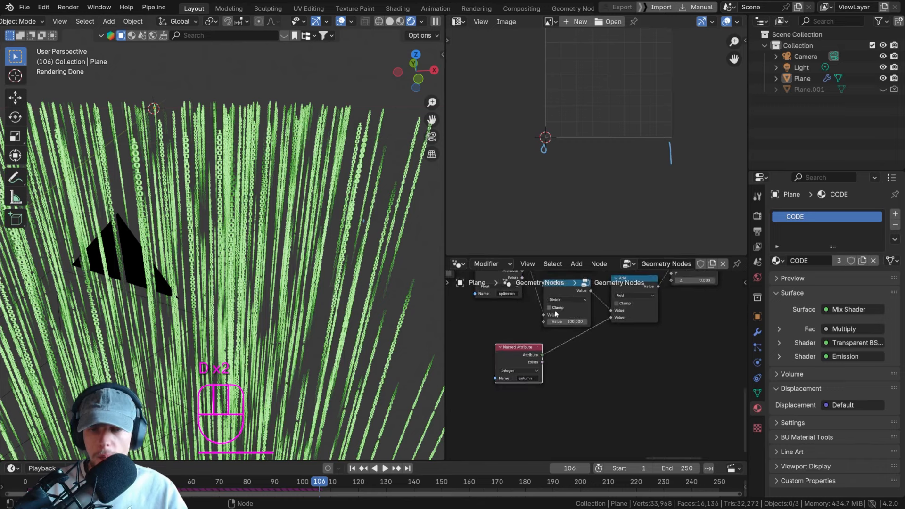
# Annotate the end of the first grid column with a vertical line, a dashed extension below the UV square and a decimal label.
pyautogui.scroll(5, 563, 120)
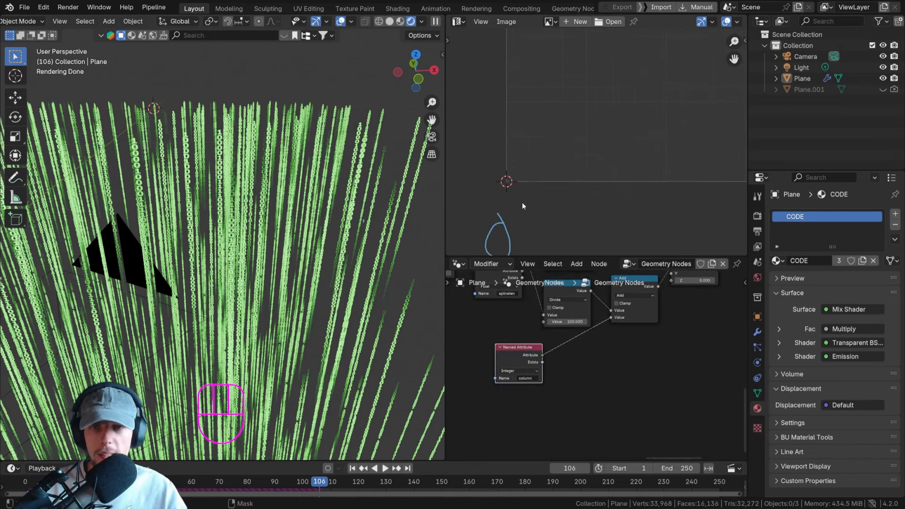
pyautogui.moveTo(590, 106); pyautogui.dragTo(586, 237)
pyautogui.scroll(-3, 586, 245)
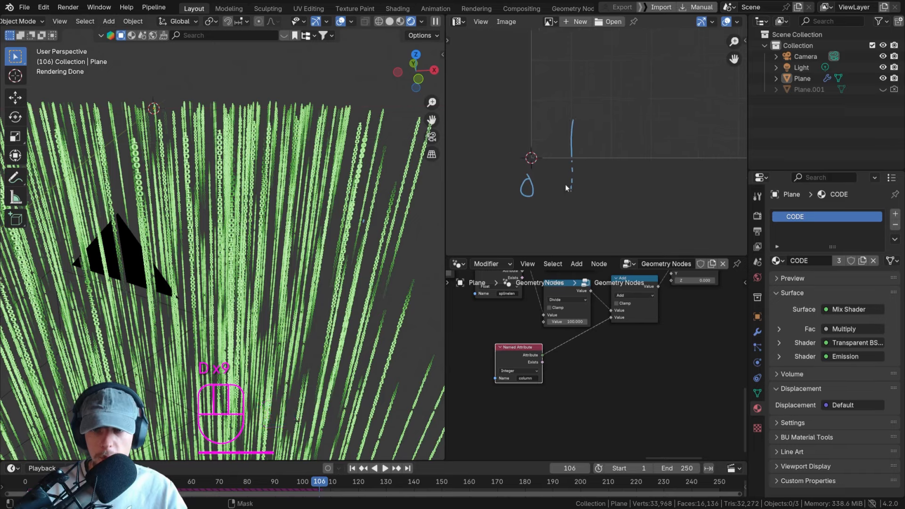
pyautogui.moveTo(554, 188); pyautogui.dragTo(588, 196)
pyautogui.click(569, 204)
pyautogui.scroll(-4, 610, 201)
pyautogui.moveTo(639, 185); pyautogui.dragTo(609, 179, button='middle')
pyautogui.scroll(3, 591, 192)
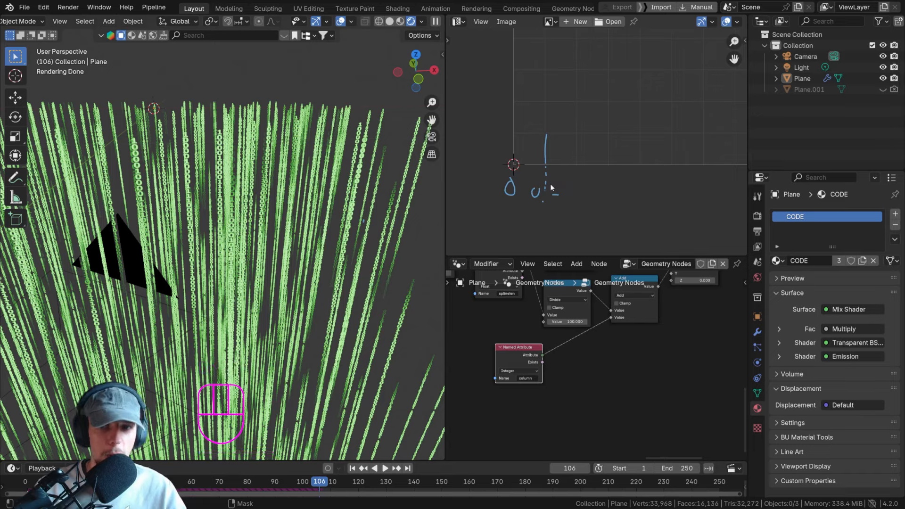
pyautogui.scroll(-4, 558, 195)
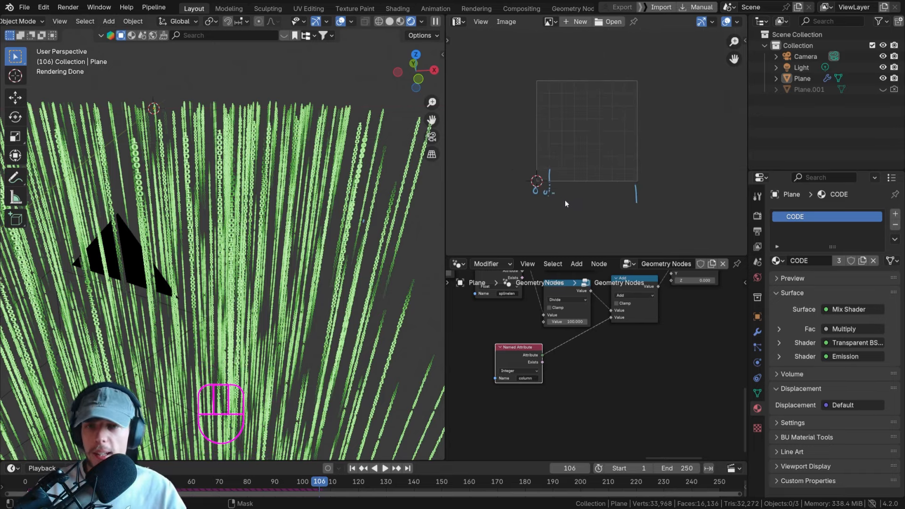
pyautogui.scroll(2, 584, 198)
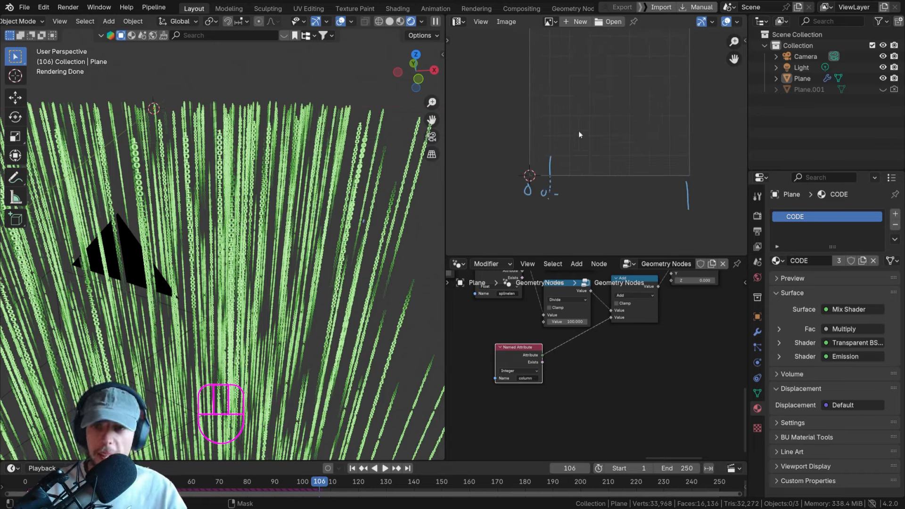
# Sketch an annotation box in the first grid column and two more boxes outside the UV square beyond the 1 mark.
pyautogui.moveTo(548, 155)
pyautogui.mouseDown()
pyautogui.moveTo(528, 172)
pyautogui.moveTo(549, 174)
pyautogui.mouseUp()
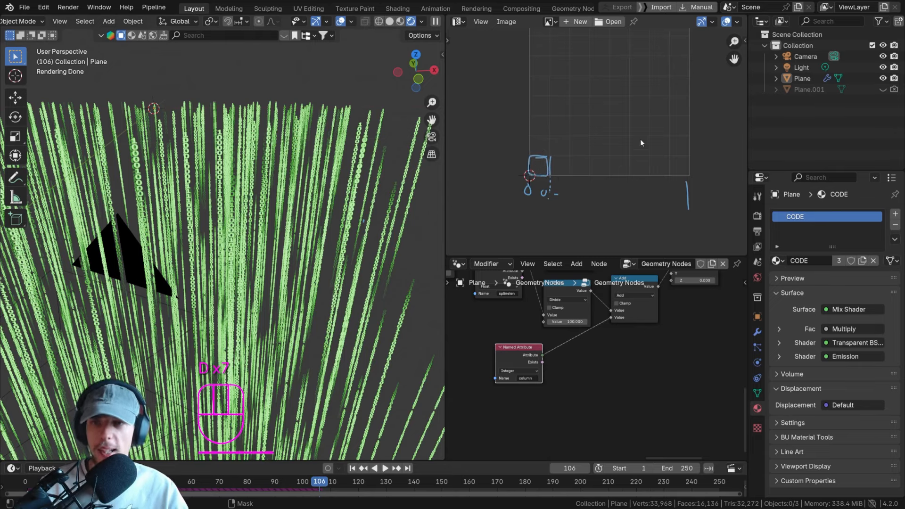
pyautogui.moveTo(640, 140); pyautogui.dragTo(513, 145, button='middle')
pyautogui.moveTo(571, 166)
pyautogui.mouseDown()
pyautogui.moveTo(609, 172)
pyautogui.moveTo(572, 182)
pyautogui.moveTo(570, 166)
pyautogui.mouseUp()
pyautogui.scroll(-3, 621, 174)
pyautogui.moveTo(630, 169); pyautogui.dragTo(530, 163, button='middle')
pyautogui.moveTo(598, 160)
pyautogui.mouseDown()
pyautogui.moveTo(606, 171)
pyautogui.moveTo(615, 163)
pyautogui.moveTo(598, 161)
pyautogui.mouseUp()
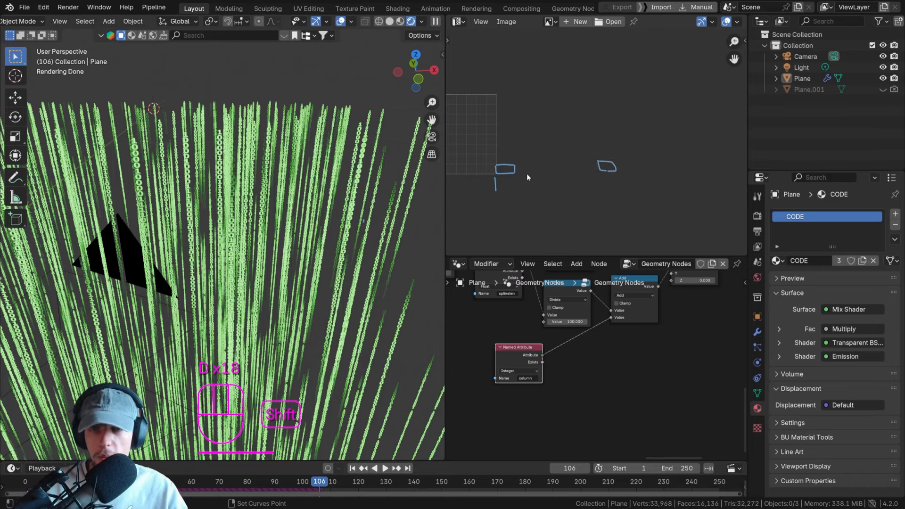
# Erase the two annotation boxes drawn outside the UV square.
pyautogui.keyDown('shift'); pyautogui.moveTo(527, 174); pyautogui.dragTo(617, 183, button='middle'); pyautogui.keyUp('shift')
pyautogui.moveTo(699, 169); pyautogui.dragTo(582, 191, button='right')
pyautogui.scroll(6, 512, 190)
pyautogui.scroll(1, 533, 169)
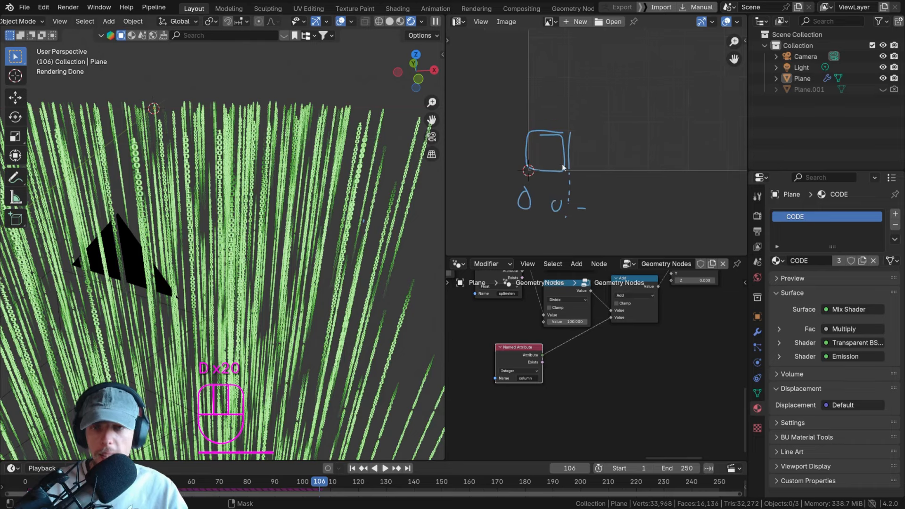
pyautogui.scroll(3, 549, 346)
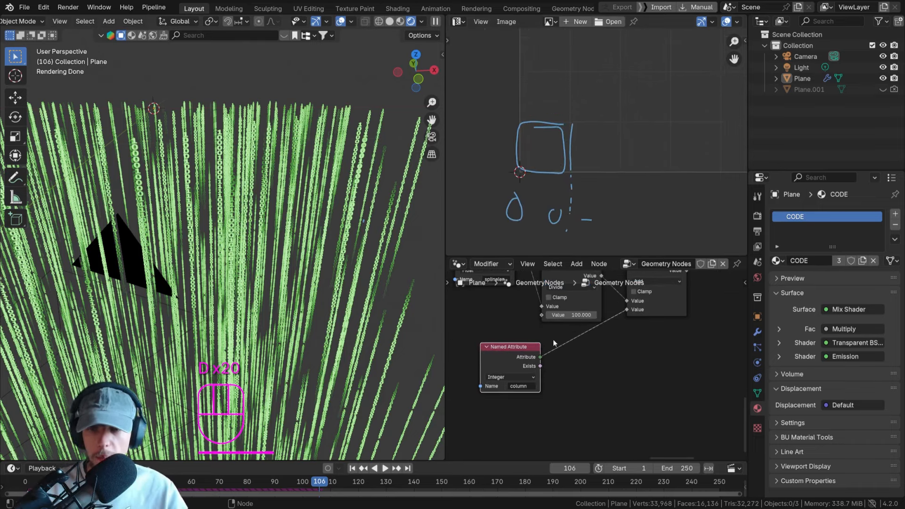
pyautogui.scroll(-1, 540, 343)
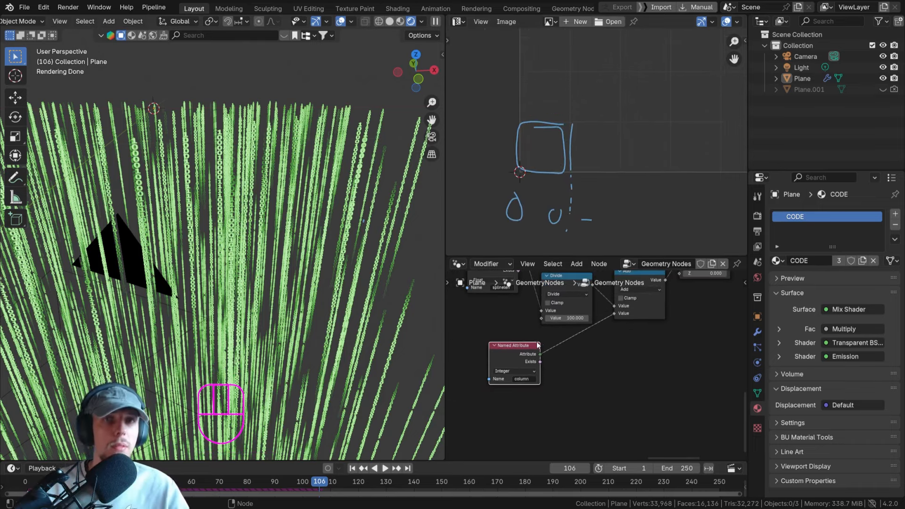
pyautogui.scroll(2, 569, 370)
# Insert a Map Range node between the "column" attribute and the Add node, and set its From Max to 100.
pyautogui.hotkey('shift', 'a')
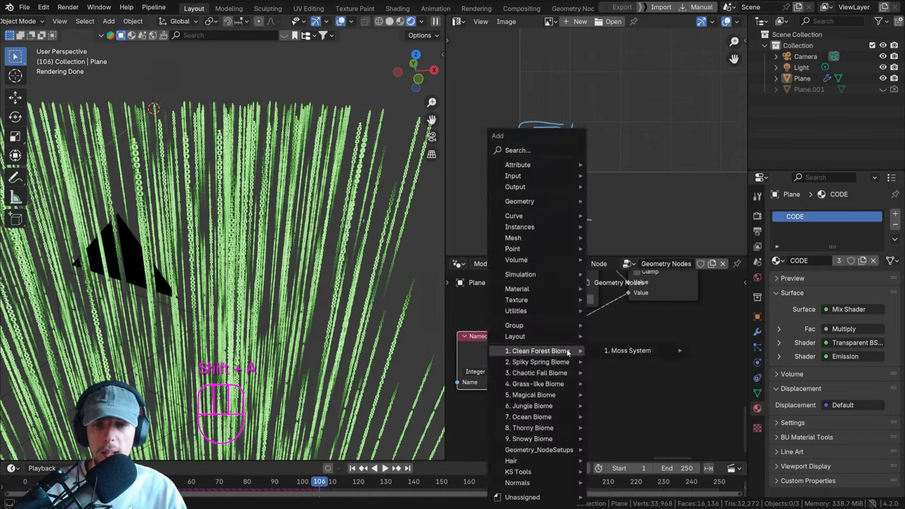
pyautogui.write('map ra')
pyautogui.press('Return')
pyautogui.moveTo(584, 380); pyautogui.dragTo(589, 345, button='middle')
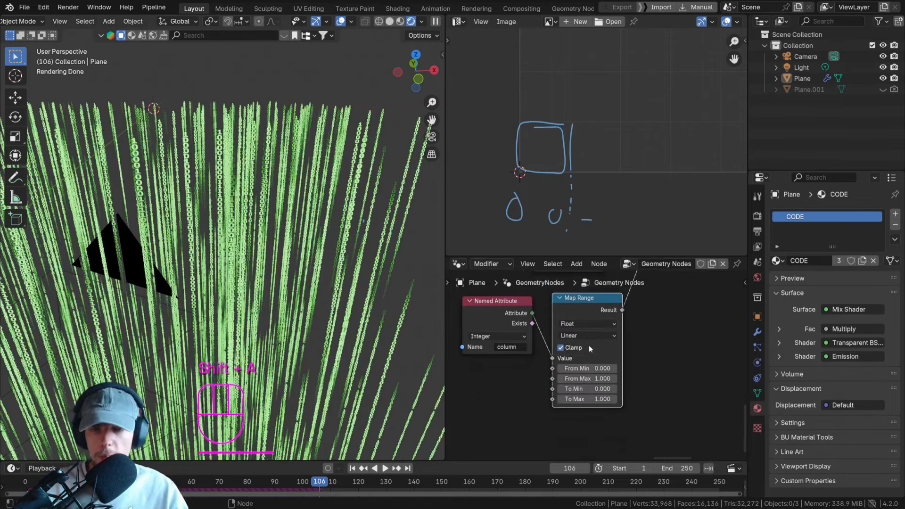
pyautogui.click(589, 379)
pyautogui.write('100')
pyautogui.press('Return')
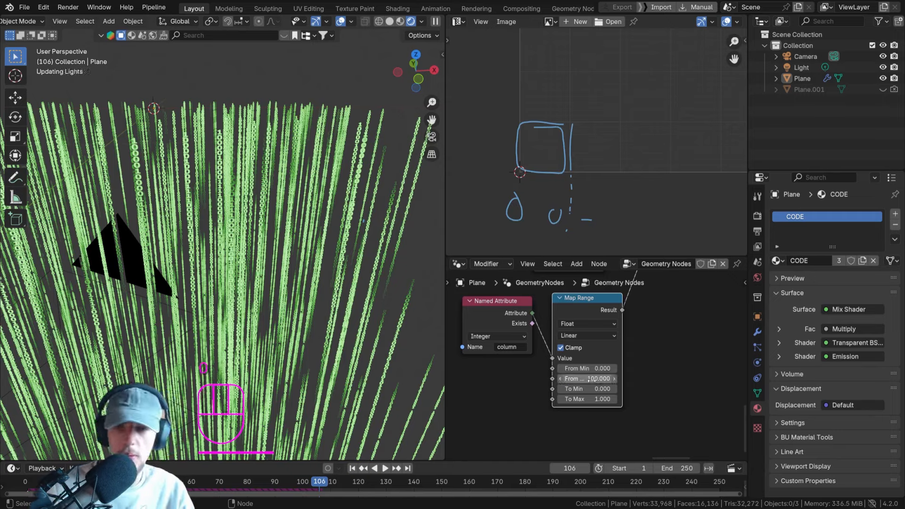
# Sketch further annotation boxes at successive positions along the lower edge of the UV square to illustrate the column offsets.
pyautogui.scroll(-2, 556, 334)
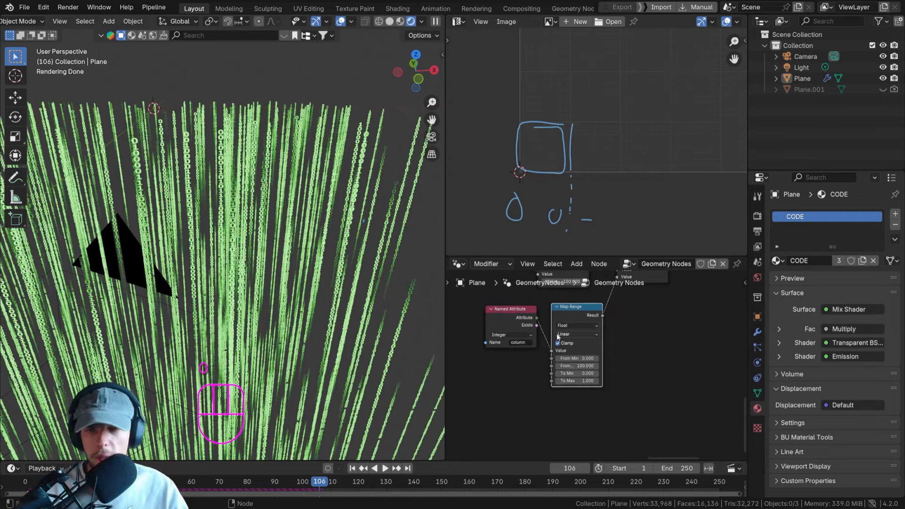
pyautogui.scroll(-4, 584, 143)
pyautogui.keyDown('shift'); pyautogui.moveTo(584, 142); pyautogui.dragTo(530, 157, button='middle'); pyautogui.keyUp('shift')
pyautogui.scroll(4, 531, 155)
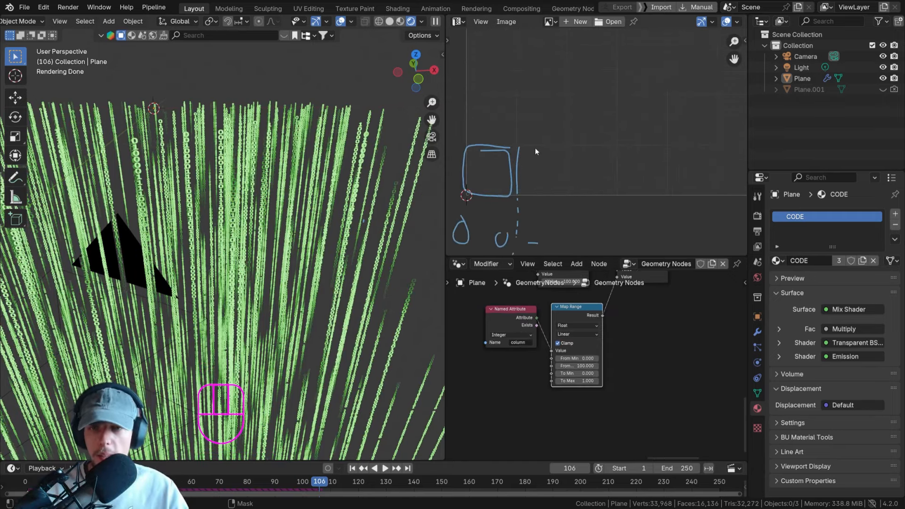
pyautogui.moveTo(523, 147)
pyautogui.mouseDown()
pyautogui.moveTo(555, 149)
pyautogui.moveTo(554, 184)
pyautogui.moveTo(504, 193)
pyautogui.mouseUp()
pyautogui.click(555, 163)
pyautogui.click(551, 195)
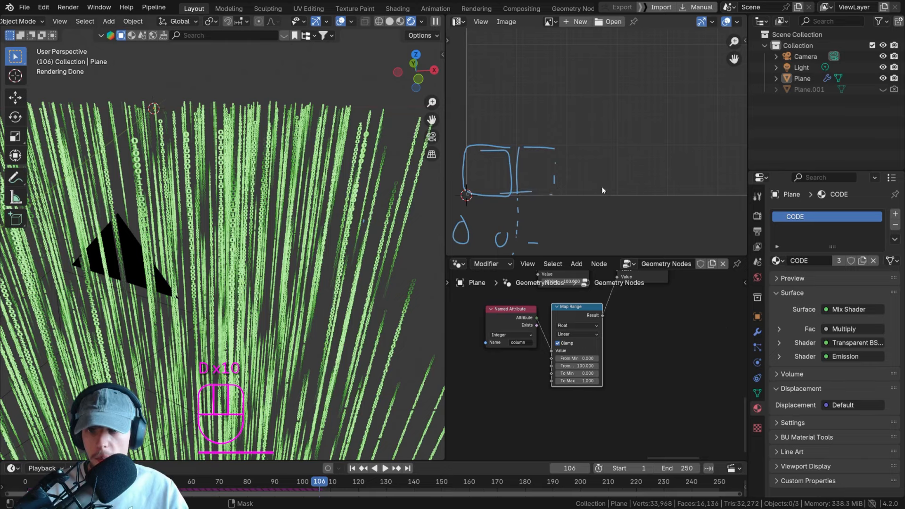
pyautogui.moveTo(618, 164); pyautogui.dragTo(554, 159, button='middle')
pyautogui.moveTo(546, 149)
pyautogui.mouseDown()
pyautogui.moveTo(572, 182)
pyautogui.moveTo(544, 148)
pyautogui.mouseUp()
pyautogui.moveTo(693, 154); pyautogui.dragTo(616, 151, button='middle')
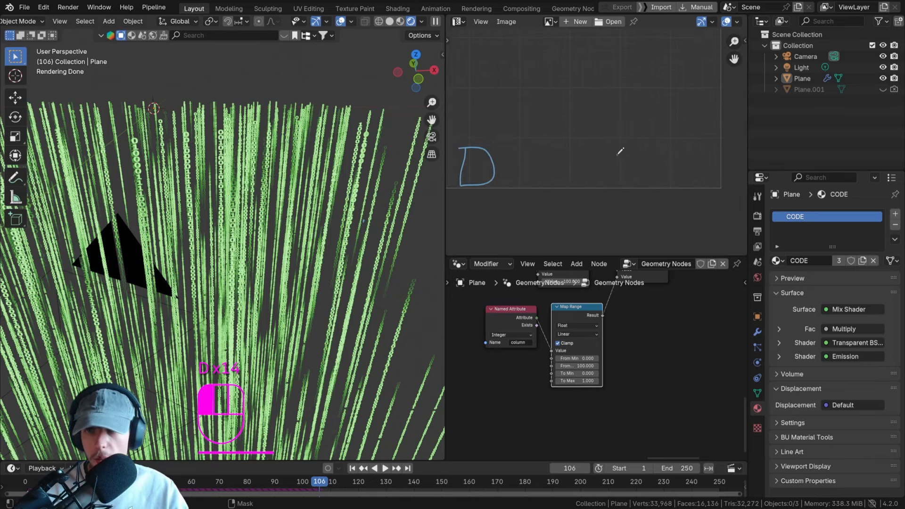
pyautogui.moveTo(616, 151); pyautogui.dragTo(632, 168)
# Erase the annotations drawn along the lower edge of the UV square.
pyautogui.scroll(-6, 634, 173)
pyautogui.moveTo(652, 175)
pyautogui.mouseDown(button='right')
pyautogui.moveTo(580, 169)
pyautogui.moveTo(605, 191)
pyautogui.mouseUp(button='right')
pyautogui.moveTo(605, 191); pyautogui.dragTo(504, 194, button='middle')
# Replay the animation from the start to frame 10 and examine the characters on neighbouring trails up close.
pyautogui.moveTo(154, 142)
pyautogui.mouseDown(button='middle')
pyautogui.moveTo(183, 152)
pyautogui.moveTo(204, 246)
pyautogui.moveTo(317, 435)
pyautogui.mouseUp(button='middle')
pyautogui.scroll(5, 183, 152)
pyautogui.scroll(-5, 179, 150)
pyautogui.scroll(2, 204, 245)
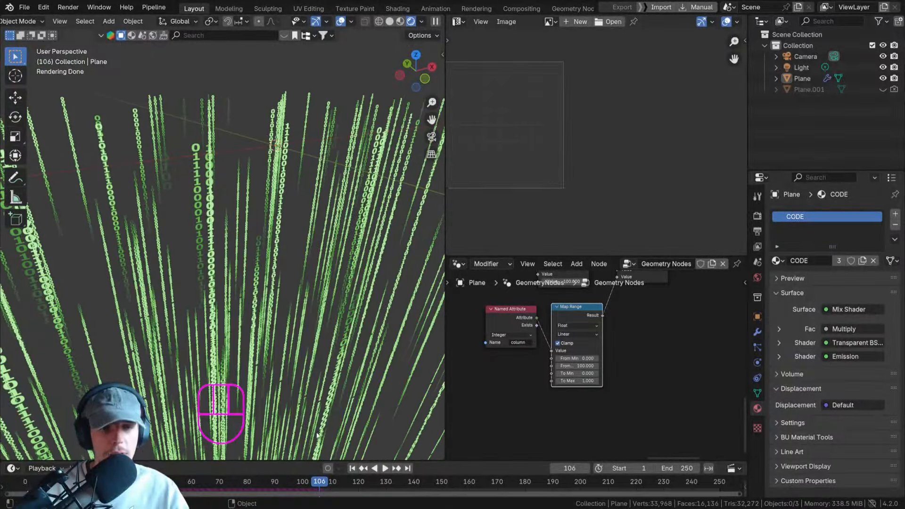
pyautogui.click(353, 468)
pyautogui.press('space')
pyautogui.press('space')
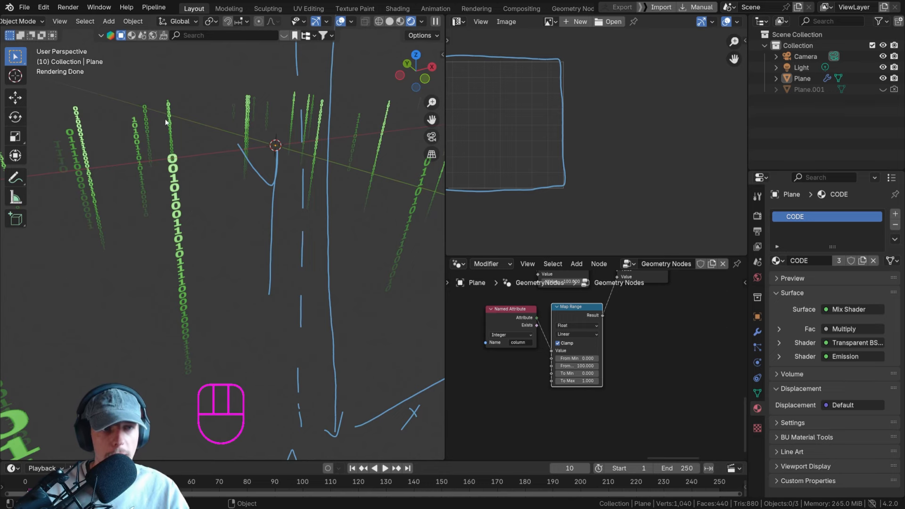
pyautogui.keyDown('shift'); pyautogui.moveTo(165, 121); pyautogui.dragTo(241, 184, button='middle'); pyautogui.keyUp('shift')
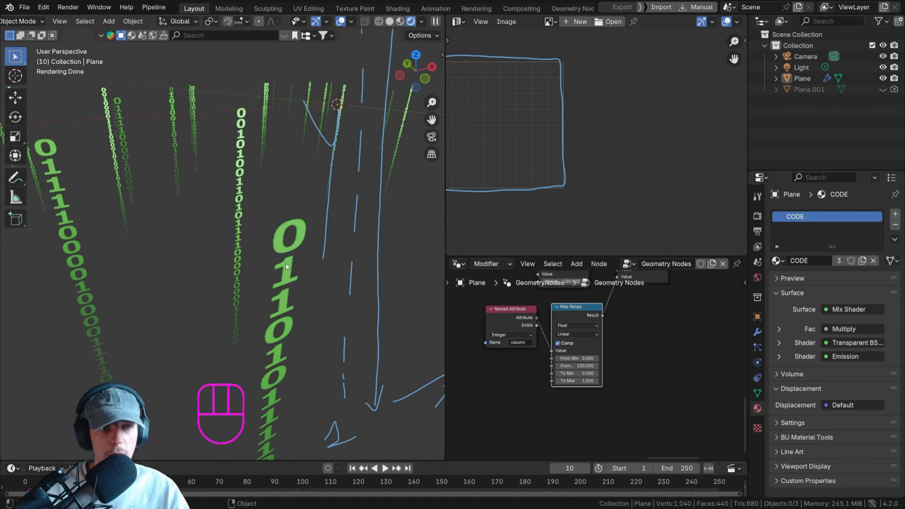
pyautogui.scroll(-3, 224, 249)
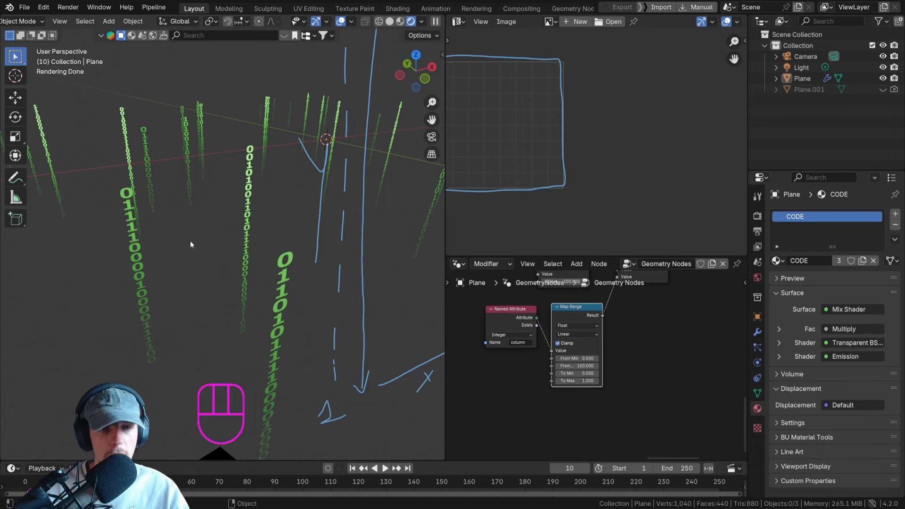
pyautogui.moveTo(590, 292); pyautogui.dragTo(568, 348, button='middle')
pyautogui.scroll(-3, 588, 341)
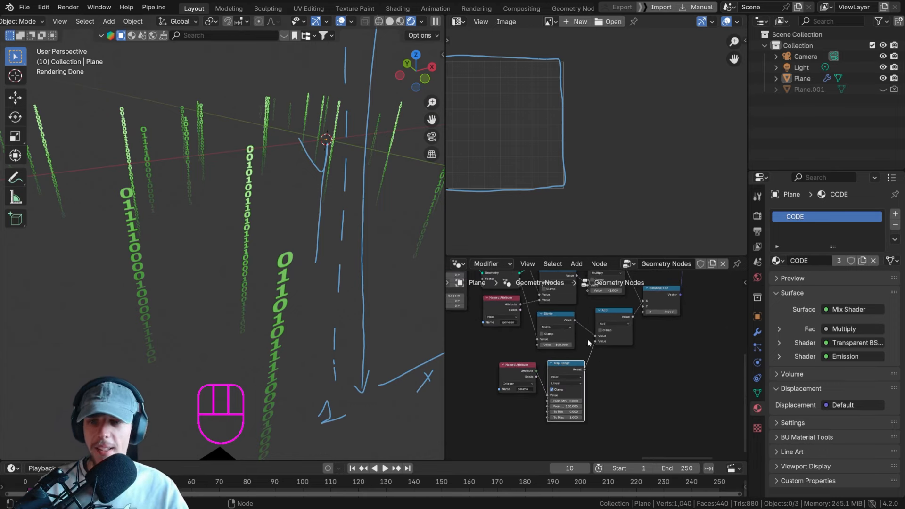
# Erase the leftover axis and range annotations from the 3D viewport.
pyautogui.scroll(-4, 364, 302)
pyautogui.keyDown('shift'); pyautogui.moveTo(347, 269); pyautogui.dragTo(293, 260, button='middle'); pyautogui.keyUp('shift')
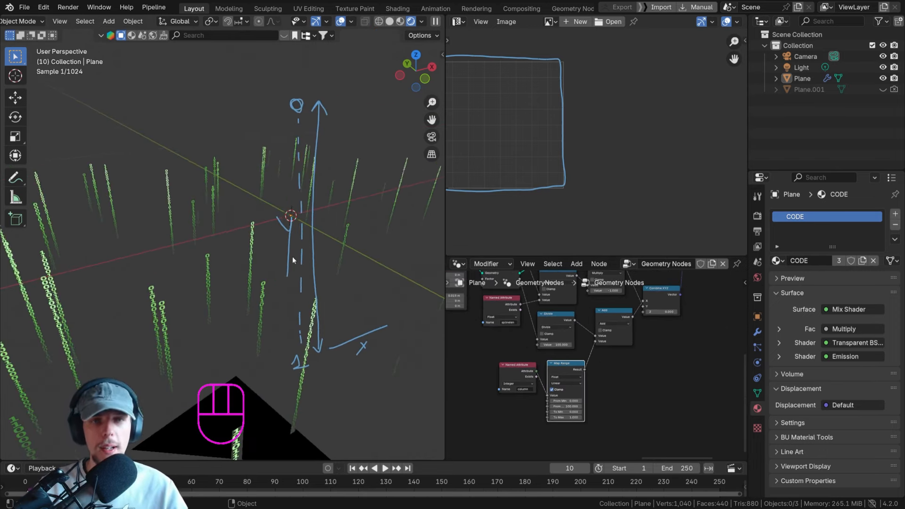
pyautogui.press('d')
pyautogui.moveTo(295, 97); pyautogui.dragTo(319, 129, button='right')
pyautogui.press('d')
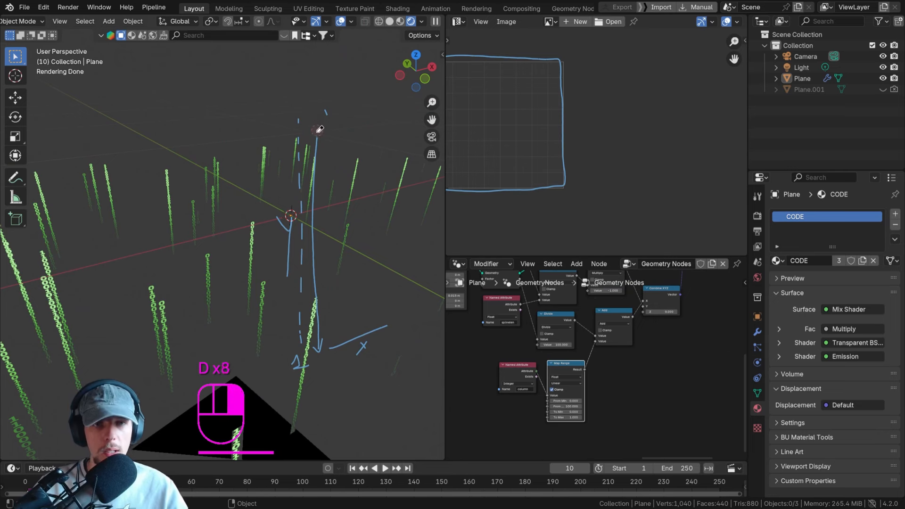
pyautogui.moveTo(404, 324)
pyautogui.mouseDown(button='right')
pyautogui.moveTo(300, 362)
pyautogui.moveTo(302, 238)
pyautogui.mouseUp(button='right')
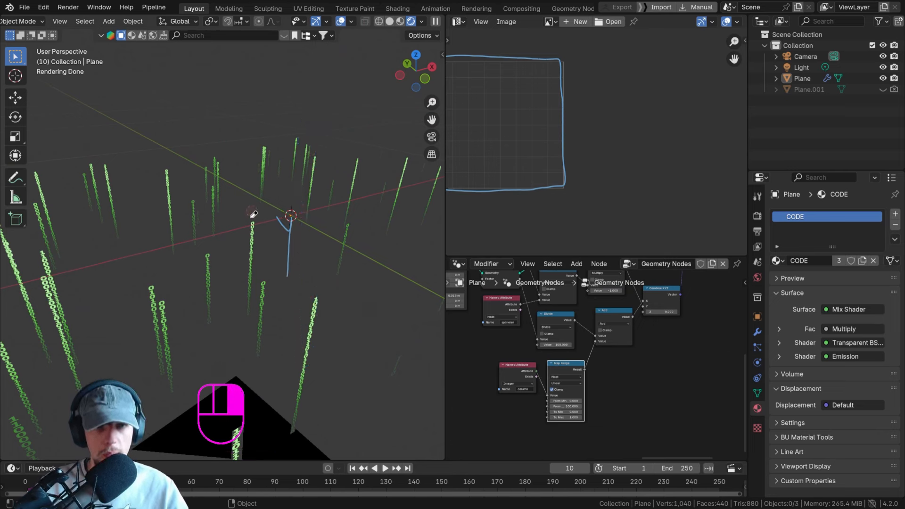
pyautogui.moveTo(290, 276); pyautogui.dragTo(308, 265, button='right')
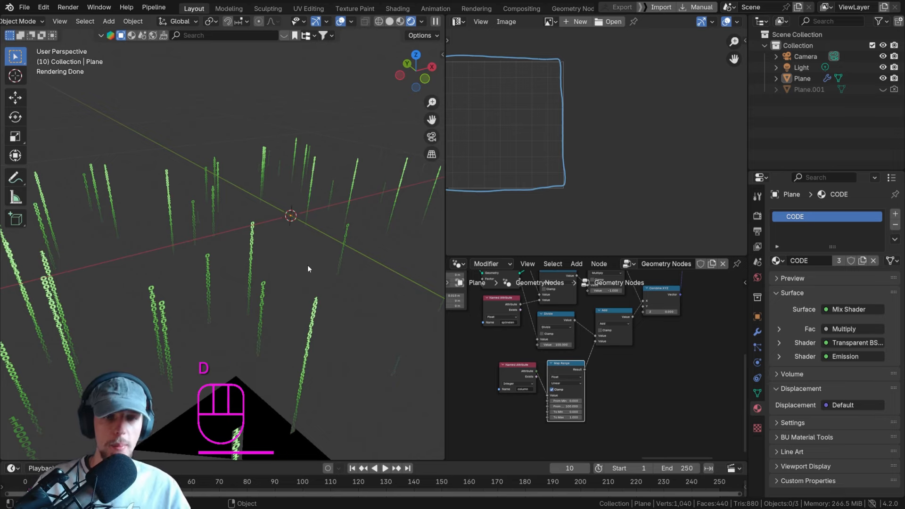
# Look through the camera and play the animation up to frame 50 to check the code rain.
pyautogui.press('KP_0')
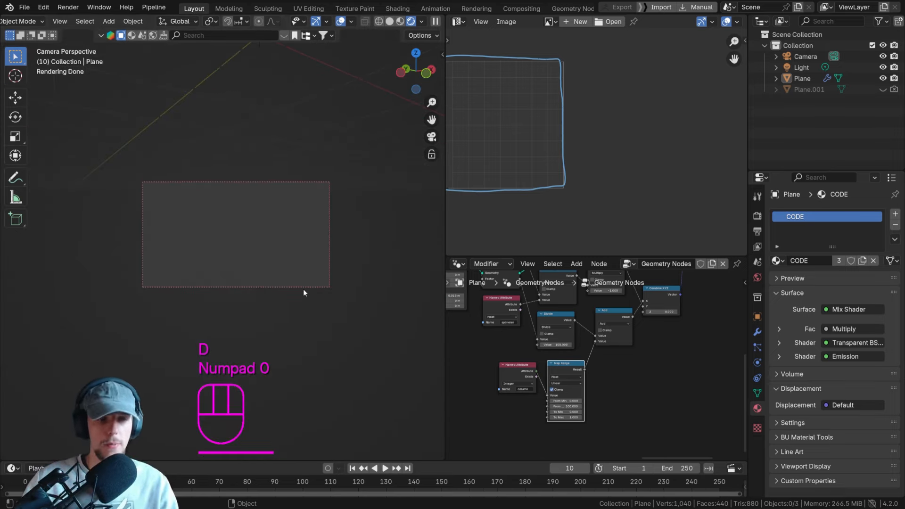
pyautogui.press('space')
pyautogui.press('space')
pyautogui.scroll(3, 264, 259)
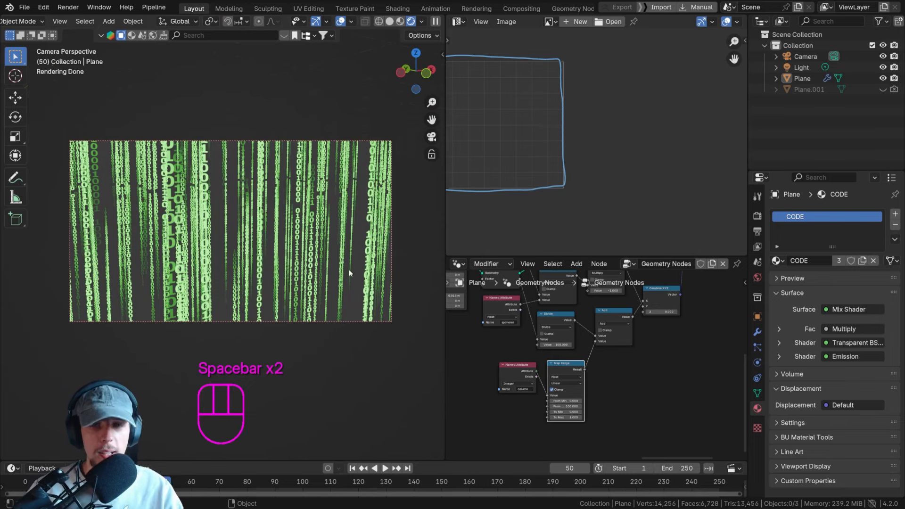
# Move the "column" Named Attribute and Map Range nodes together slightly farther from the Add node.
pyautogui.moveTo(504, 354); pyautogui.dragTo(567, 394)
pyautogui.press('g')
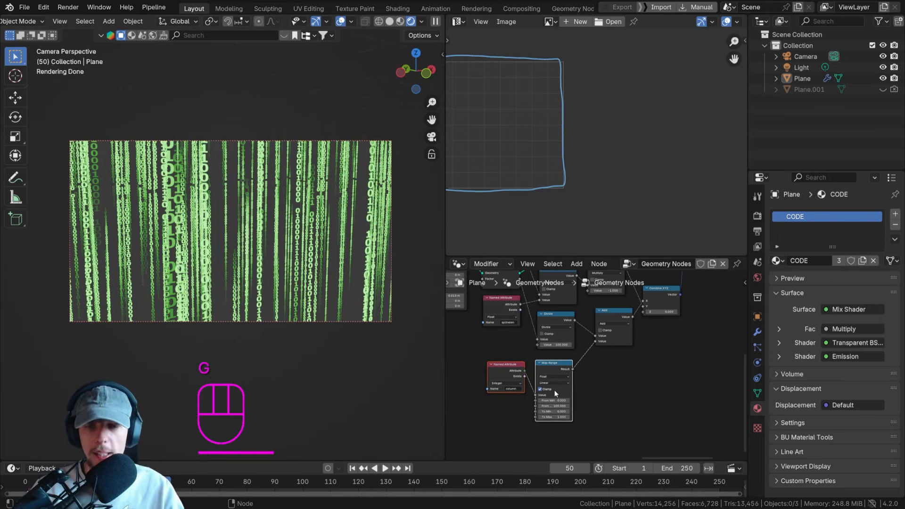
pyautogui.scroll(-4, 532, 367)
pyautogui.moveTo(531, 367); pyautogui.dragTo(575, 400, button='middle')
pyautogui.moveTo(659, 312); pyautogui.dragTo(520, 344, button='middle')
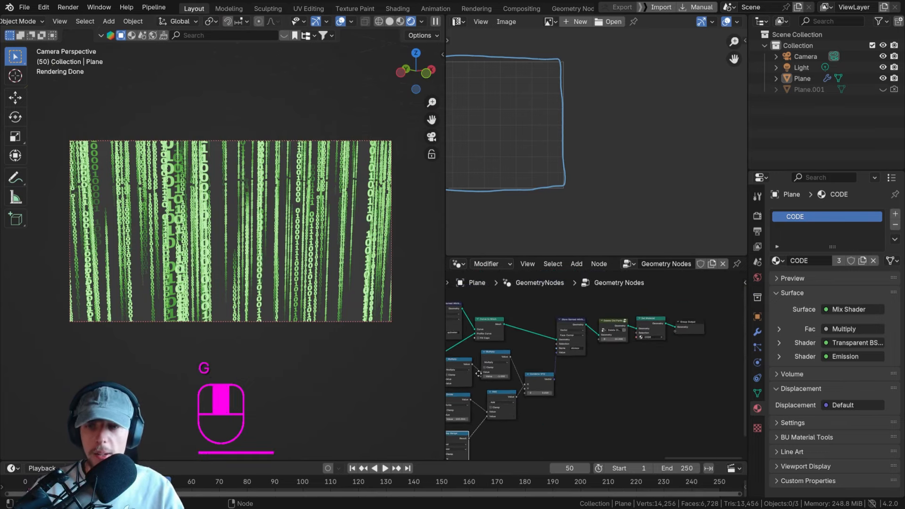
pyautogui.scroll(6, 636, 341)
pyautogui.scroll(2, 580, 304)
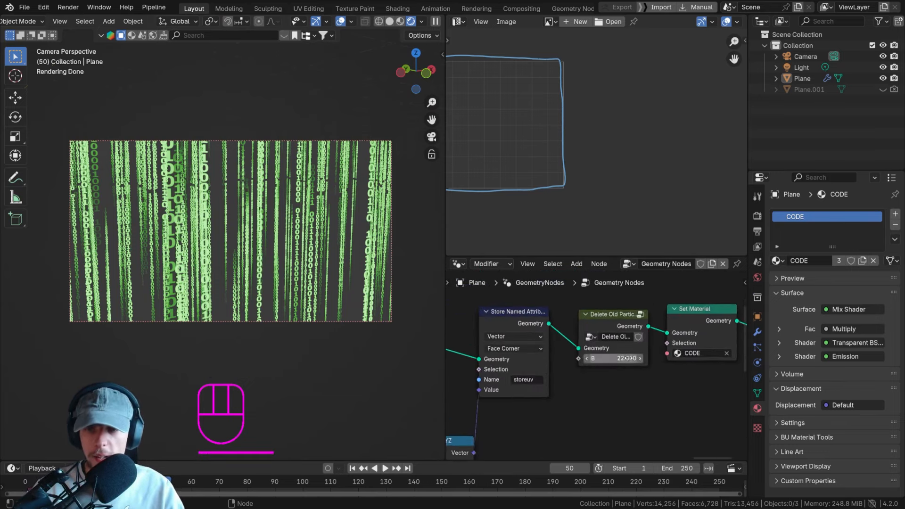
# Change the UV Editor area back to the Shader Editor showing the CODE material.
pyautogui.click(456, 22)
pyautogui.click(477, 111)
pyautogui.scroll(2, 576, 159)
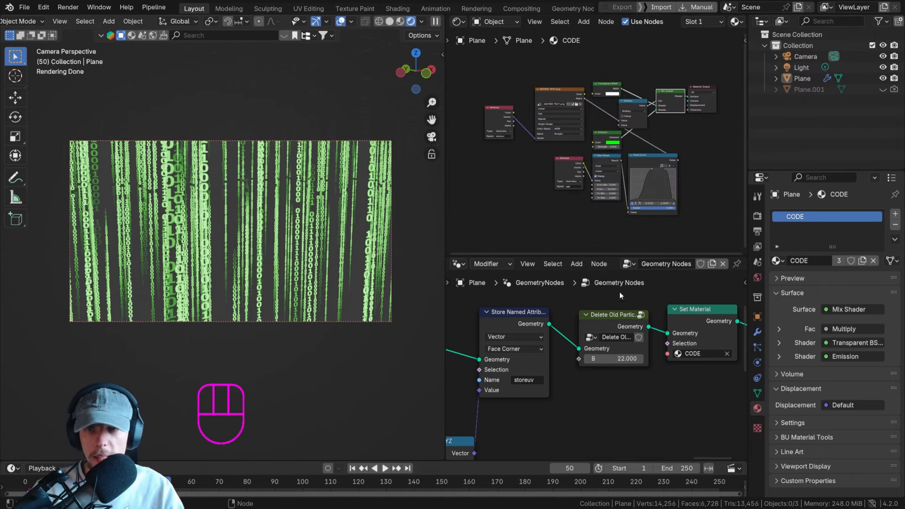
# Set the B value of the Delete Old Particles node to 14.
pyautogui.scroll(2, 637, 377)
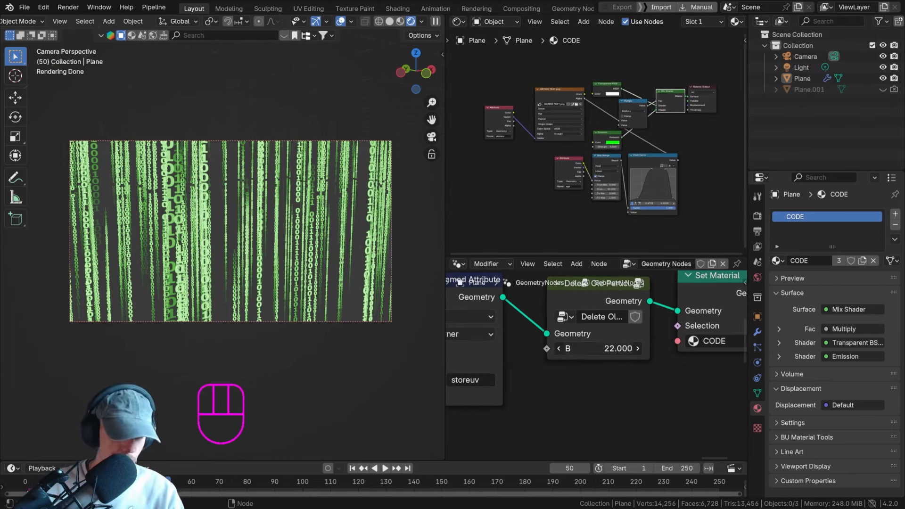
pyautogui.click(608, 349)
pyautogui.write('14')
pyautogui.press('Return')
# Set From Max to 14 on the Map Range node fed by the "age" attribute in the CODE material.
pyautogui.scroll(1, 587, 255)
pyautogui.scroll(3, 598, 207)
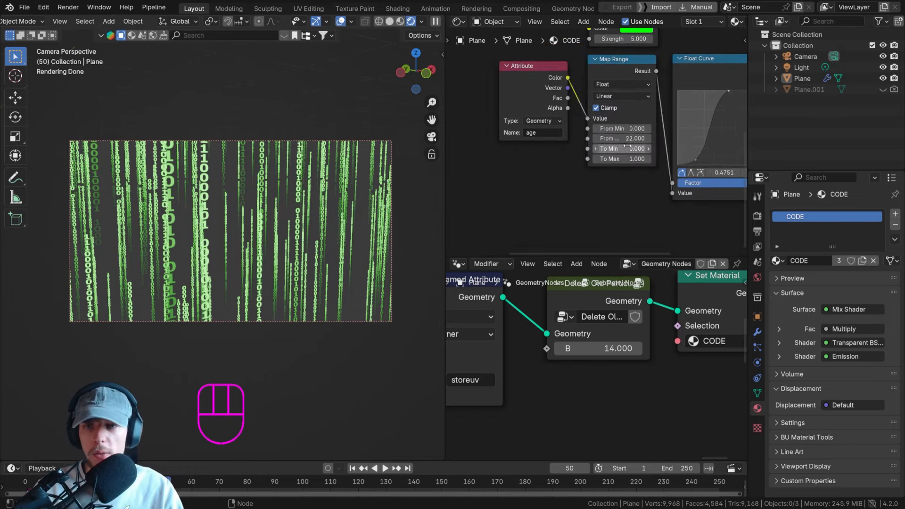
pyautogui.click(629, 139)
pyautogui.write('1')
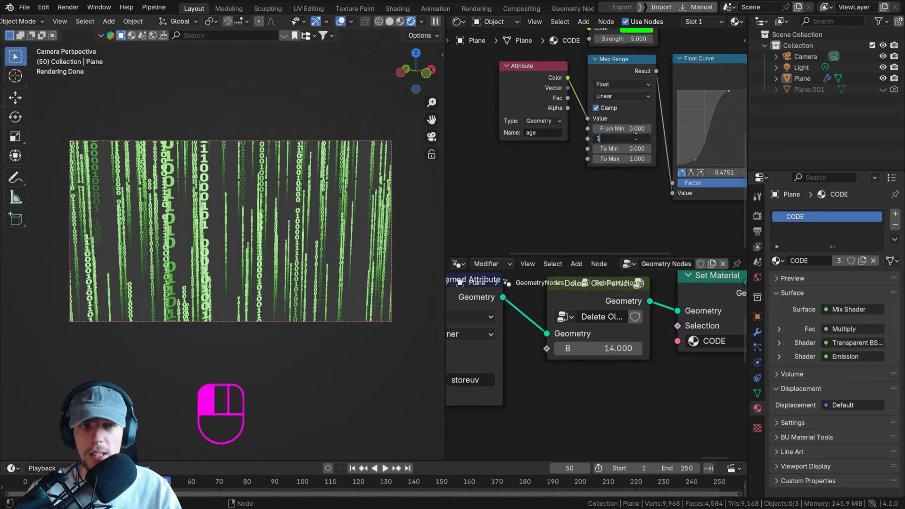
pyautogui.write('4')
pyautogui.press('Return')
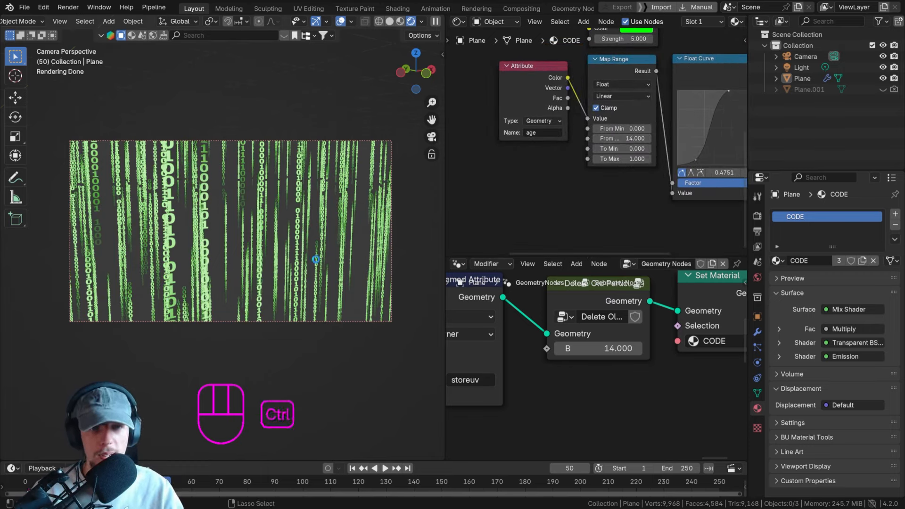
# Save the file and play the animation up to frame 94 to check the shorter trails.
pyautogui.hotkey('ctrl', 's')
pyautogui.press('space')
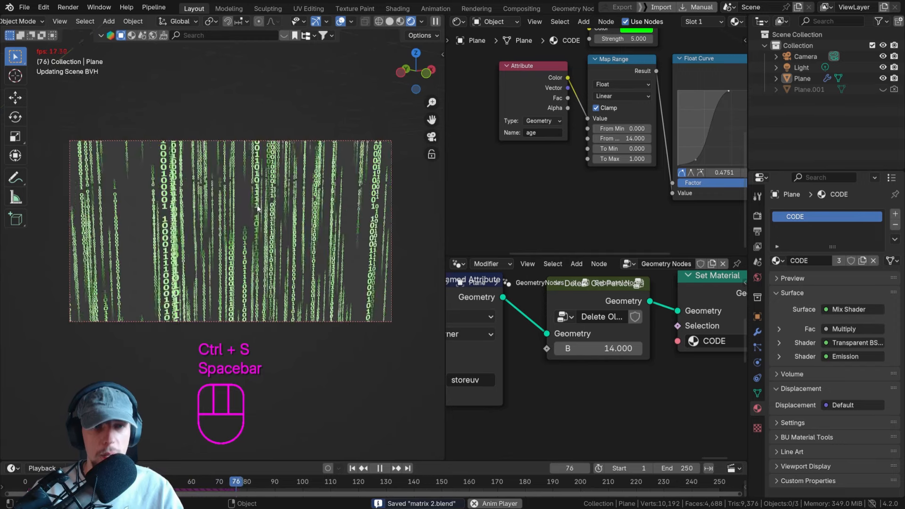
pyautogui.press('space')
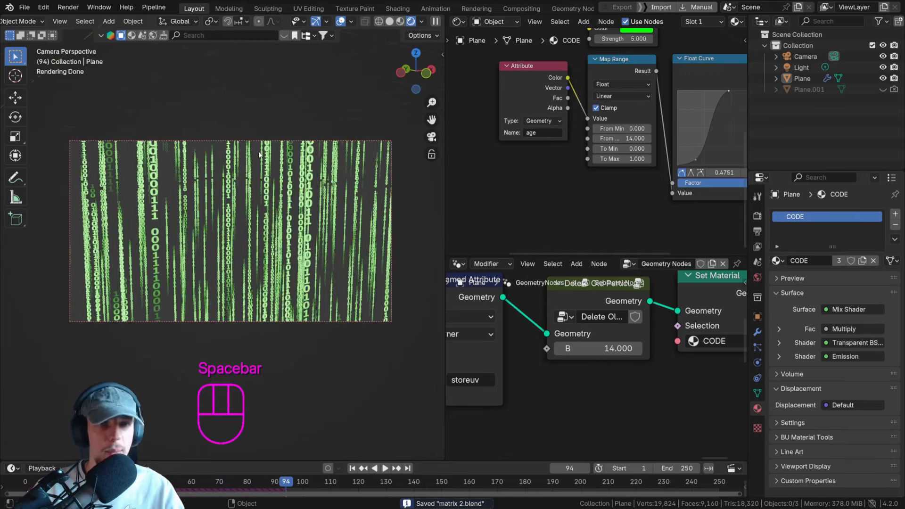
pyautogui.scroll(1, 257, 184)
# Set the Density of the Distribute Points on Faces node to 4.
pyautogui.scroll(-2, 540, 195)
pyautogui.scroll(-6, 544, 301)
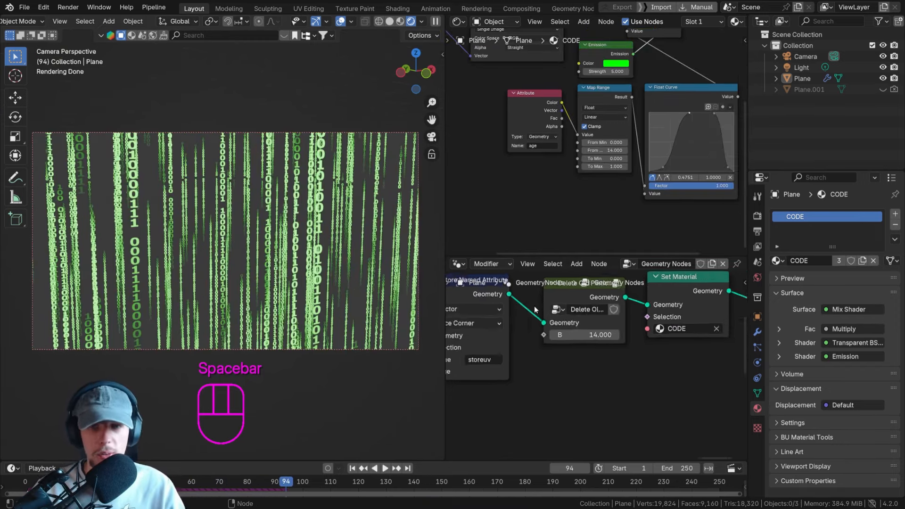
pyautogui.moveTo(544, 311); pyautogui.dragTo(674, 320, button='middle')
pyautogui.scroll(-4, 518, 348)
pyautogui.moveTo(517, 349); pyautogui.dragTo(746, 349, button='middle')
pyautogui.moveTo(535, 342); pyautogui.dragTo(664, 354, button='middle')
pyautogui.moveTo(516, 360); pyautogui.dragTo(663, 348, button='middle')
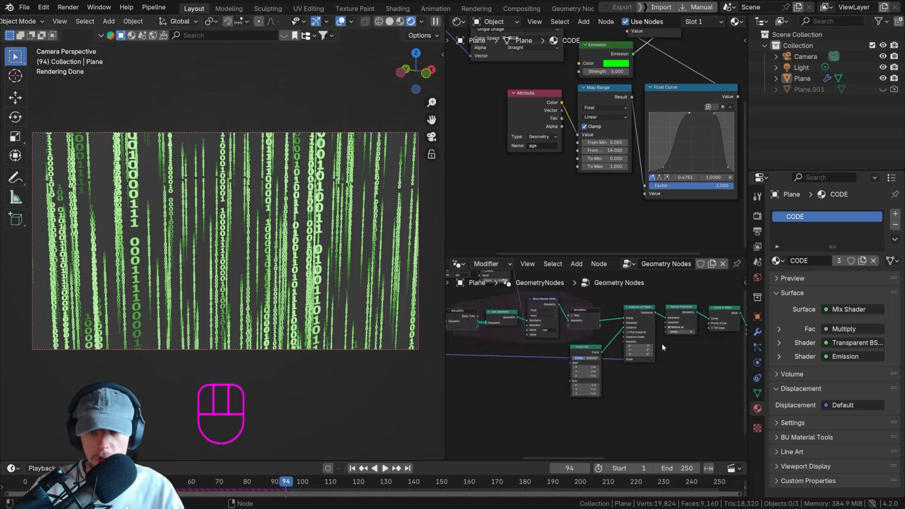
pyautogui.moveTo(523, 328); pyautogui.dragTo(740, 345, button='middle')
pyautogui.moveTo(548, 341); pyautogui.dragTo(642, 337, button='middle')
pyautogui.scroll(5, 557, 356)
pyautogui.moveTo(558, 355); pyautogui.dragTo(586, 313, button='middle')
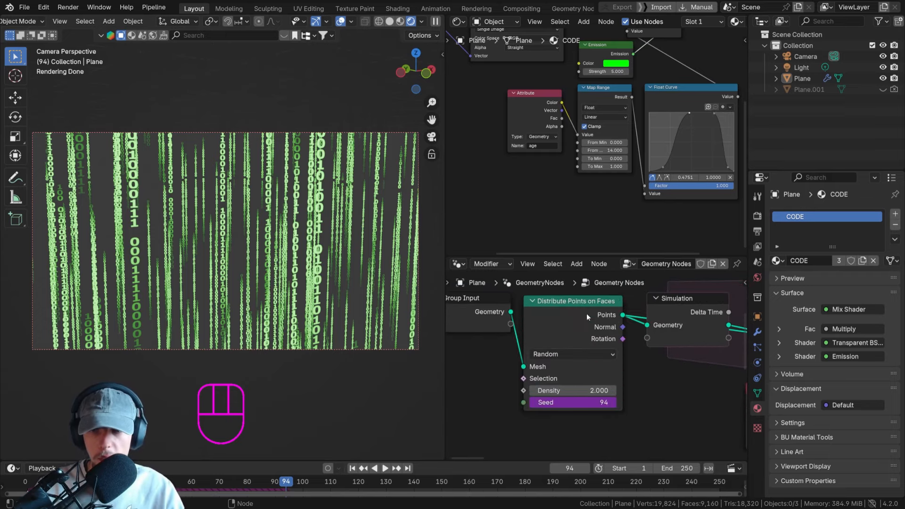
pyautogui.doubleClick(577, 391)
pyautogui.write('4')
pyautogui.press('Return')
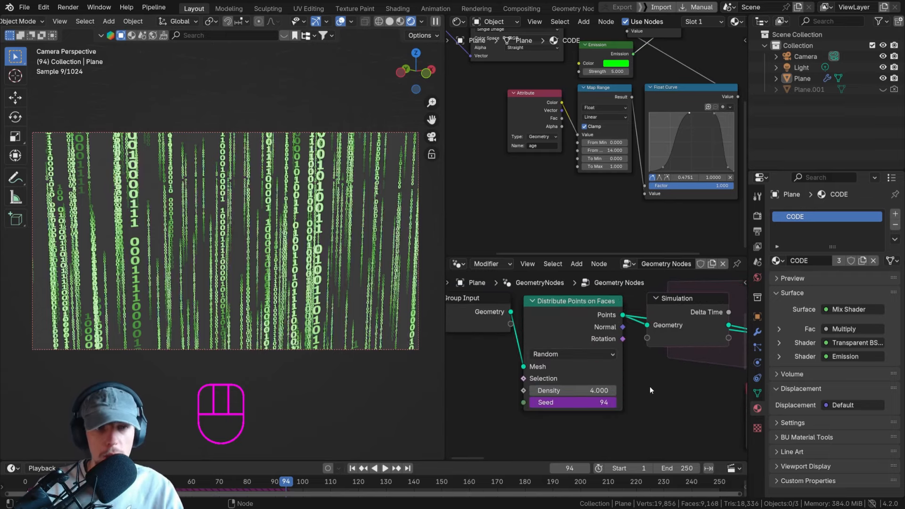
# Rewind to the first frame and play the animation up to frame 56 to check the denser code rain.
pyautogui.click(352, 469)
pyautogui.press('space')
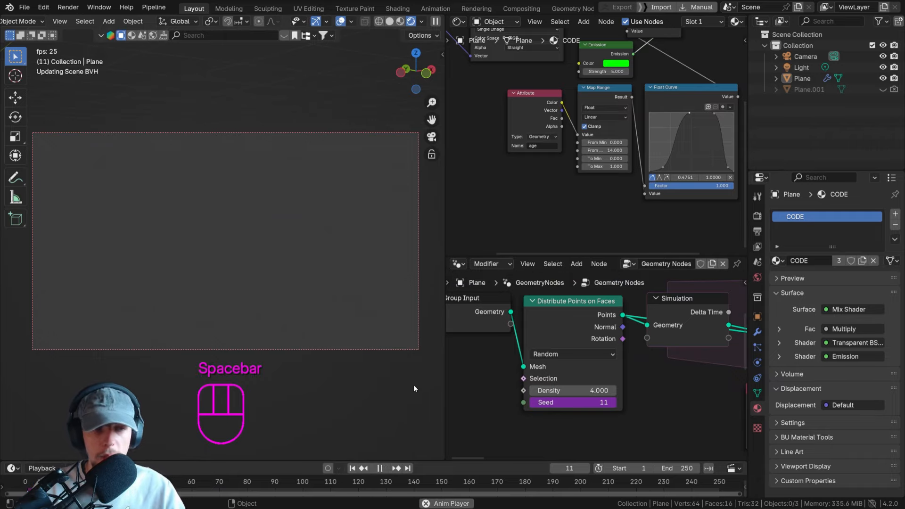
pyautogui.press('space')
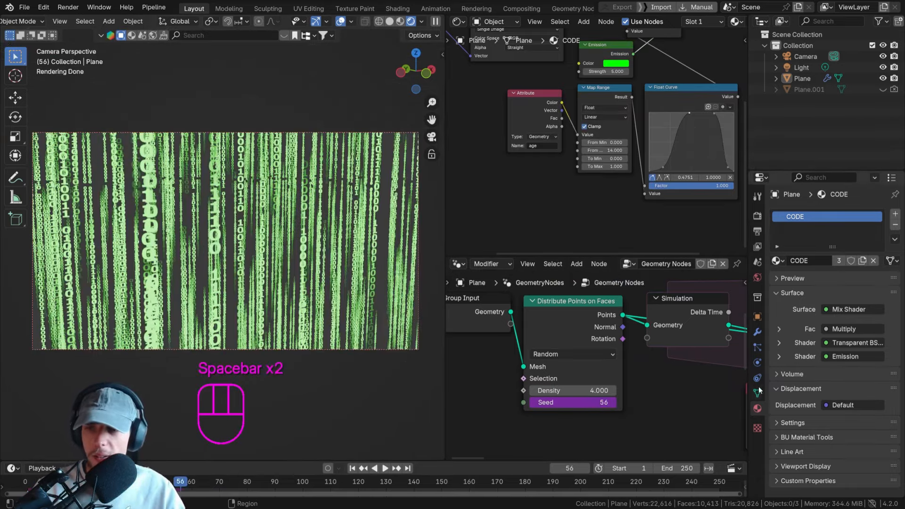
# Enable depth of field on the camera with a 0.43 m focus distance and an F-Stop of 6.6.
pyautogui.click(386, 132)
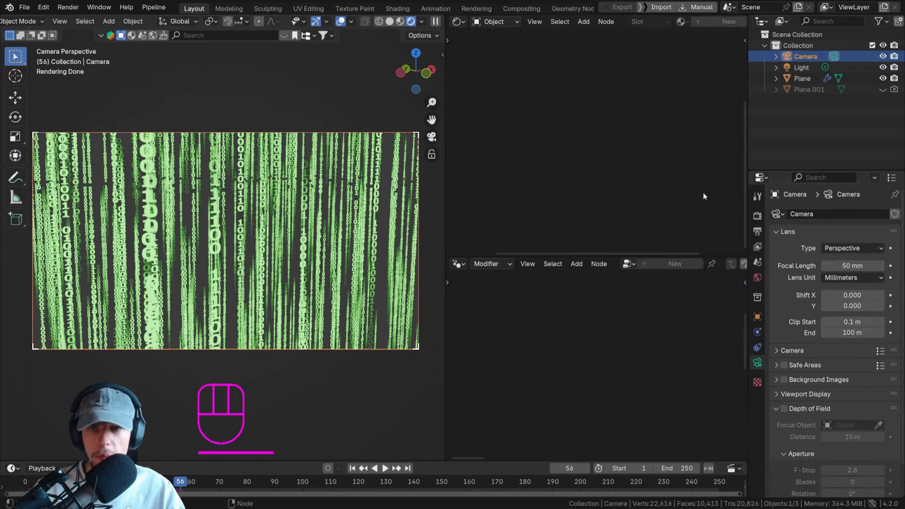
pyautogui.click(784, 408)
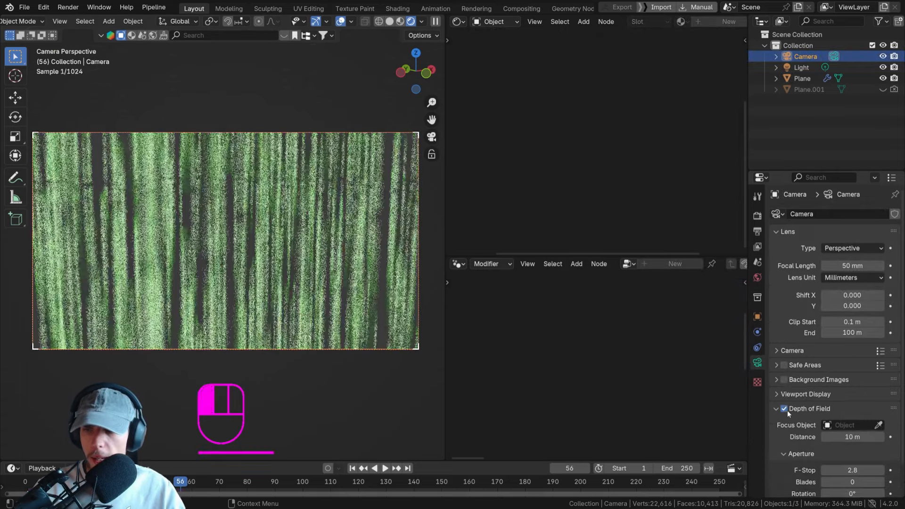
pyautogui.scroll(-2, 838, 381)
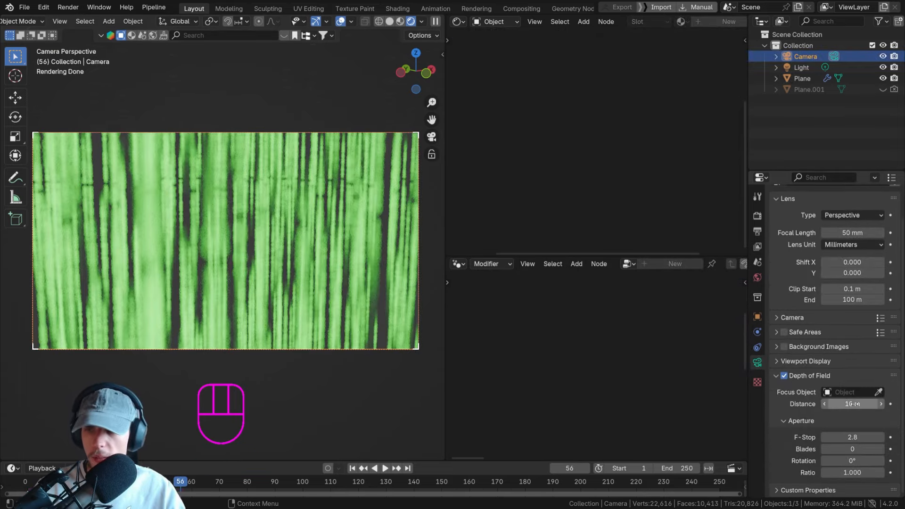
pyautogui.moveTo(855, 403)
pyautogui.mouseDown()
pyautogui.moveTo(813, 404)
pyautogui.moveTo(849, 404)
pyautogui.mouseUp()
pyautogui.moveTo(852, 436)
pyautogui.mouseDown()
pyautogui.moveTo(886, 436)
pyautogui.moveTo(864, 437)
pyautogui.mouseUp()
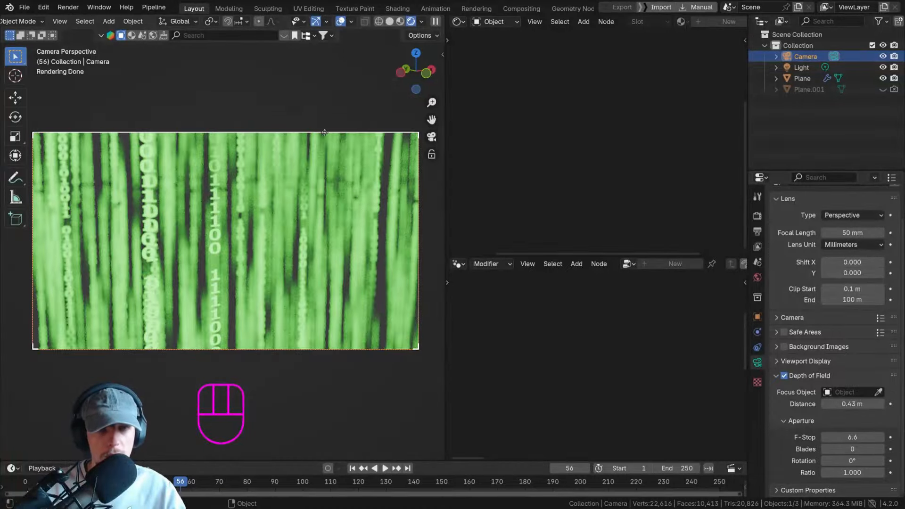
# Rotate and move the camera to reframe the code rain, and set the World background strength to 0.
pyautogui.press('r')
pyautogui.press('g')
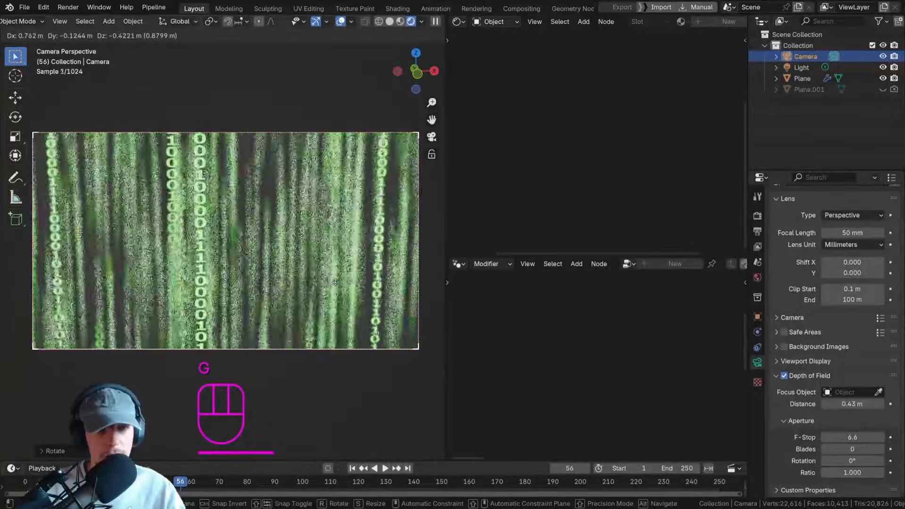
pyautogui.click(422, 290)
pyautogui.click(757, 277)
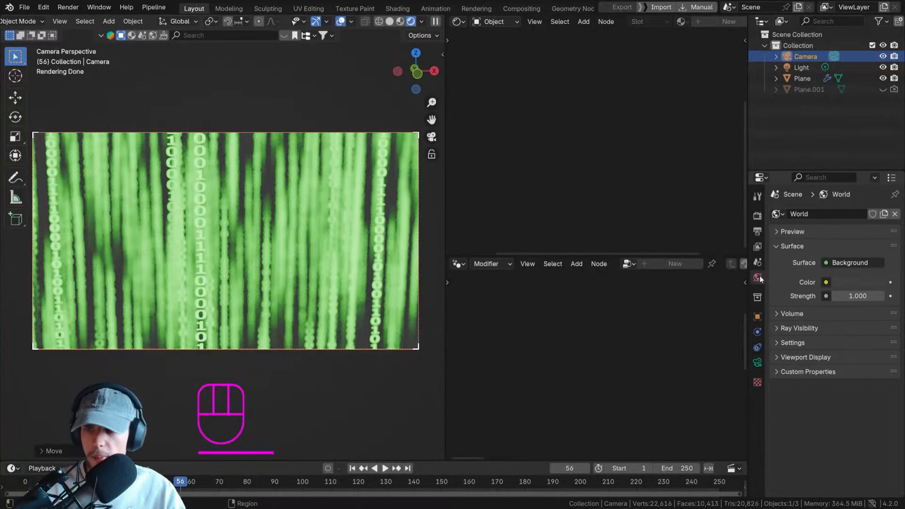
pyautogui.moveTo(858, 296); pyautogui.dragTo(675, 273)
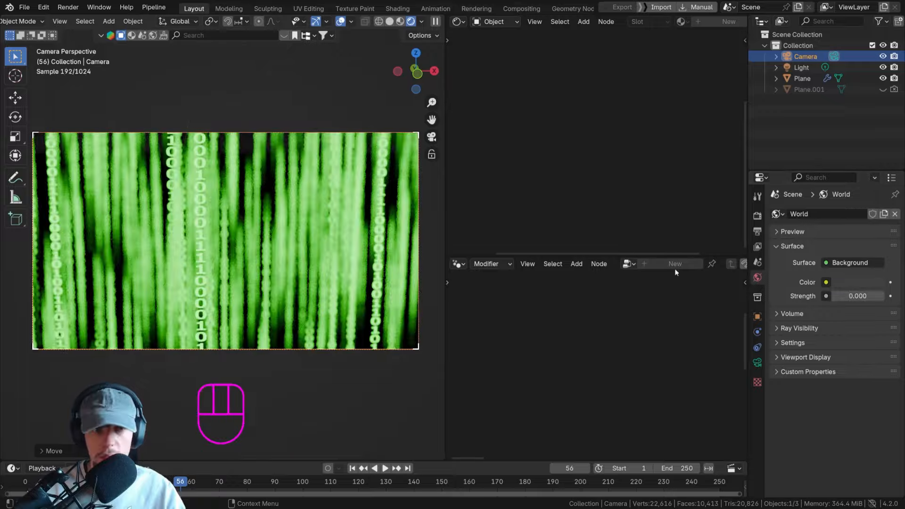
# Refine the camera's framing with several small moves and rotations for an angled view into the code columns.
pyautogui.press('g')
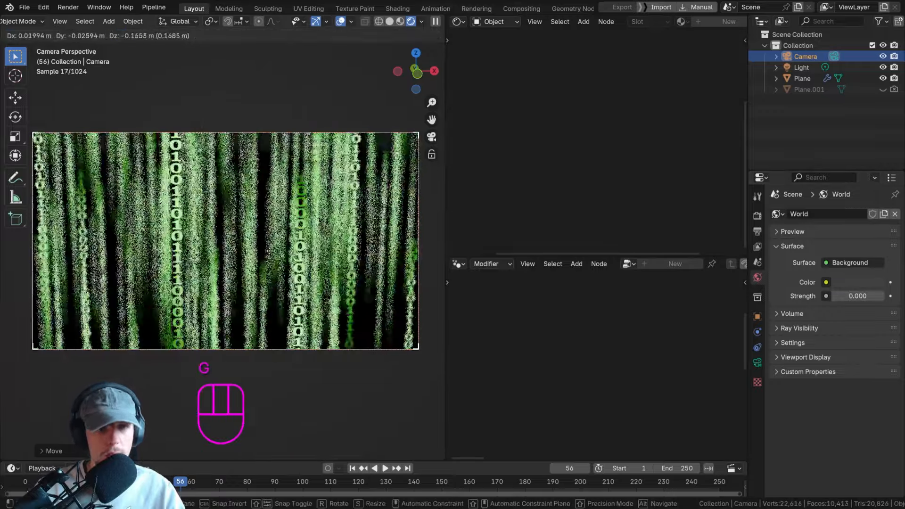
pyautogui.click(365, 244)
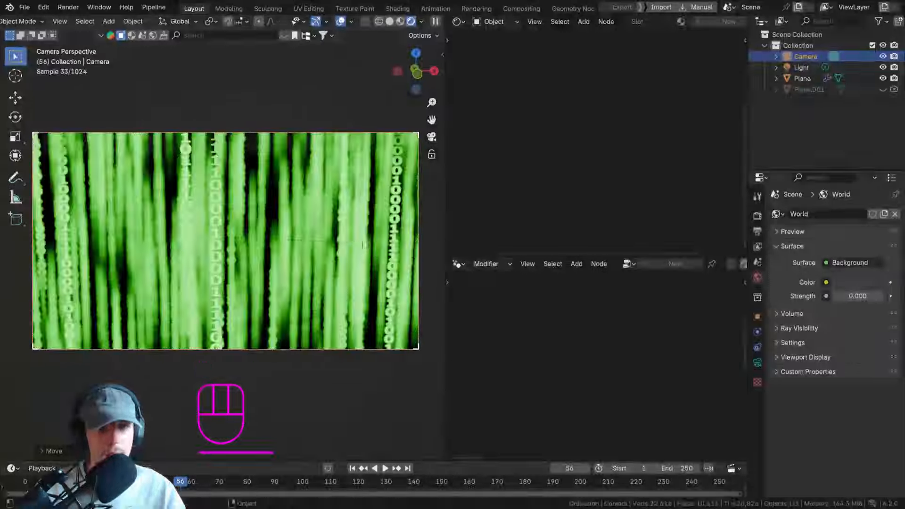
pyautogui.press('r')
pyautogui.press('x')
pyautogui.click(367, 256)
pyautogui.press('g')
pyautogui.click(391, 256)
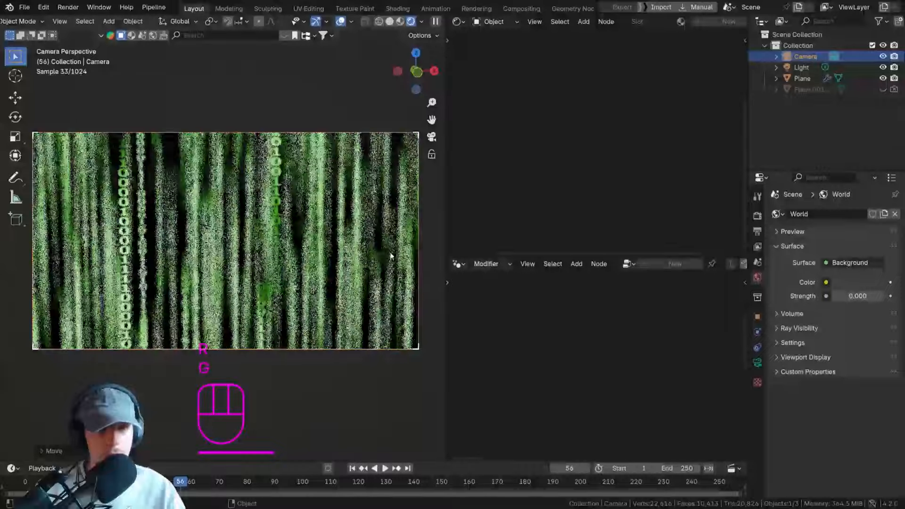
pyautogui.press('r')
pyautogui.click(325, 310)
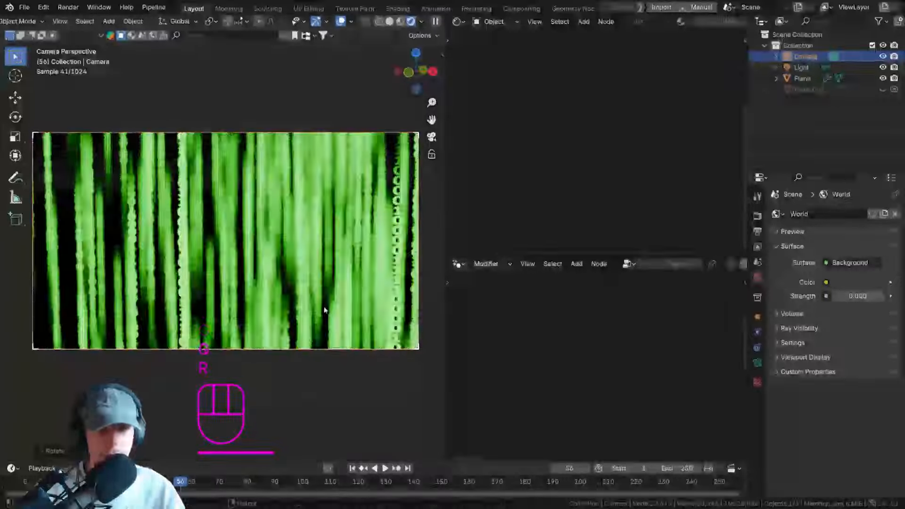
pyautogui.press('g')
pyautogui.click(382, 284)
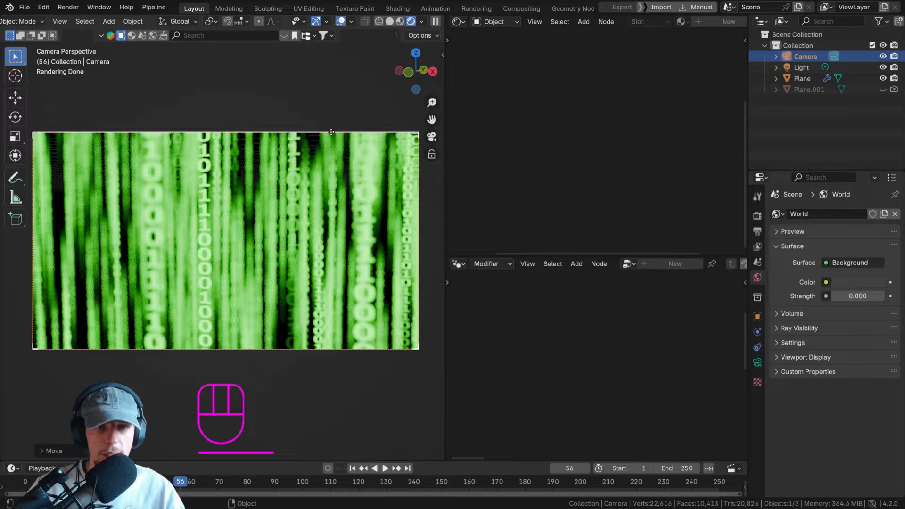
# Set the camera's depth of field to a 0.38 m focus distance and an F-Stop of 8.4.
pyautogui.click(757, 362)
pyautogui.scroll(-2, 847, 395)
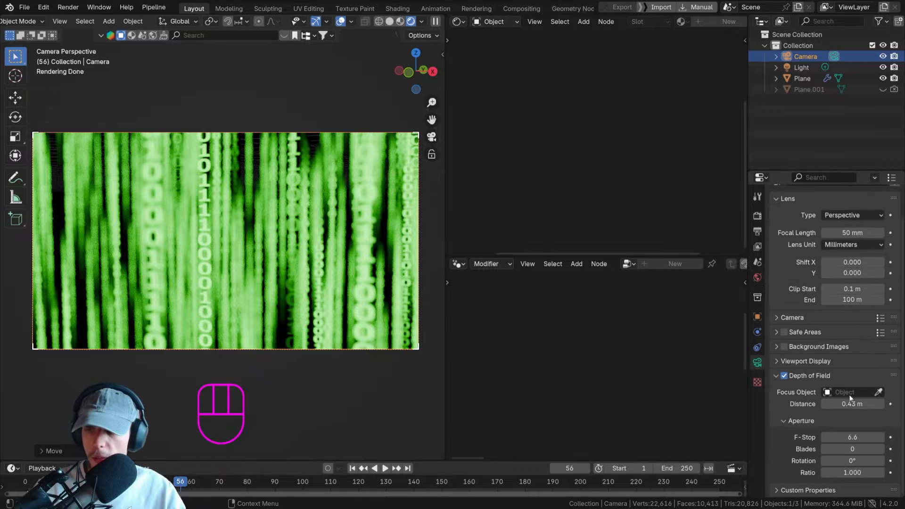
pyautogui.moveTo(849, 402)
pyautogui.keyDown('shift'); pyautogui.mouseDown()
pyautogui.moveTo(825, 402)
pyautogui.moveTo(846, 402)
pyautogui.mouseUp(); pyautogui.keyUp('shift')
pyautogui.moveTo(851, 437)
pyautogui.mouseDown()
pyautogui.moveTo(872, 437)
pyautogui.moveTo(863, 437)
pyautogui.mouseUp()
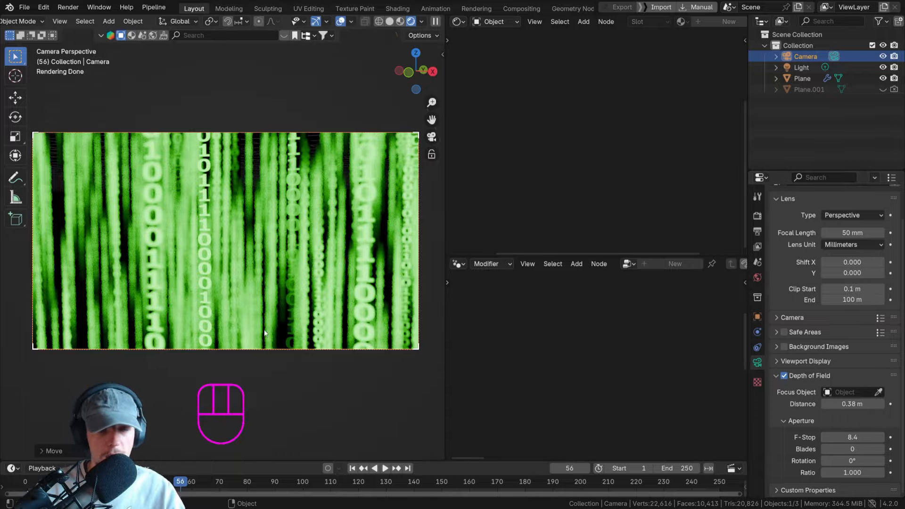
# Play the animation up to frame 89 and set the camera's focus distance to 0.5 m.
pyautogui.press('space')
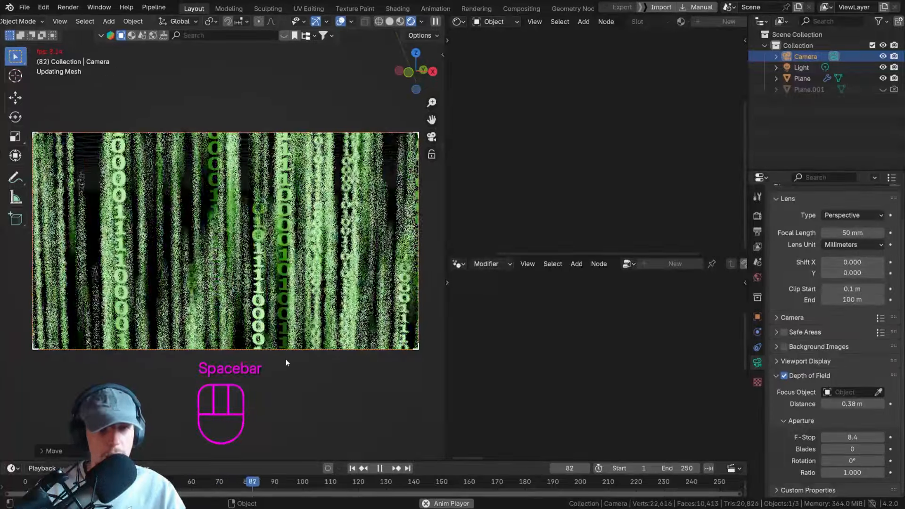
pyautogui.press('space')
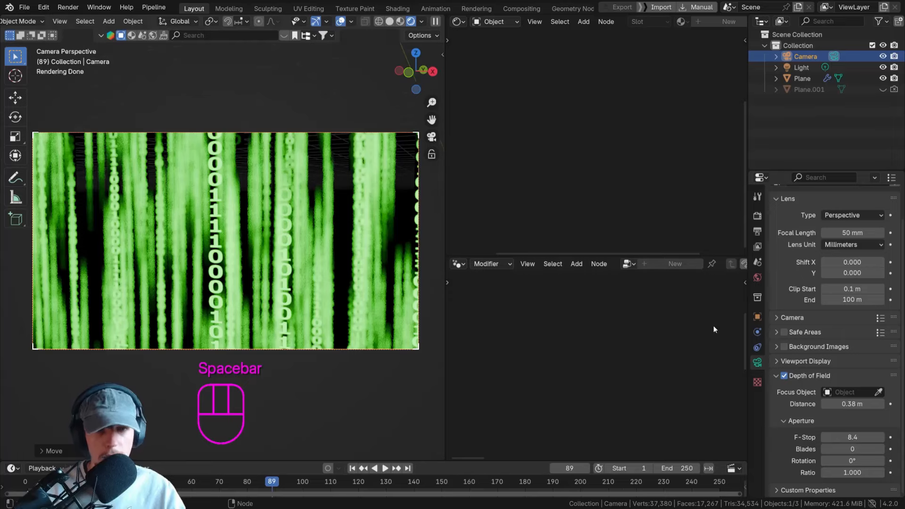
pyautogui.keyDown('shift'); pyautogui.moveTo(852, 404); pyautogui.dragTo(870, 404); pyautogui.keyUp('shift')
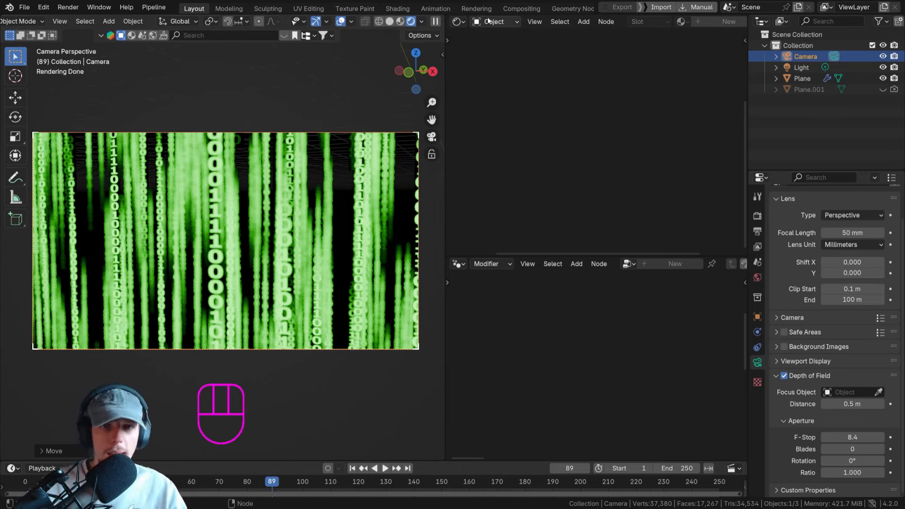
# Insert a Bake node between Set Material and Group Output in the Plane's geometry nodes, and bake it as Animation.
pyautogui.click(353, 278)
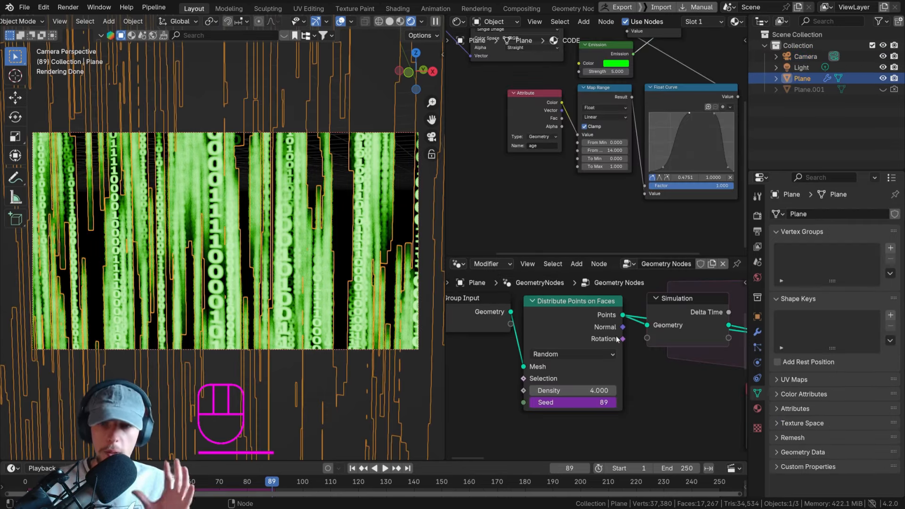
pyautogui.scroll(-9, 616, 339)
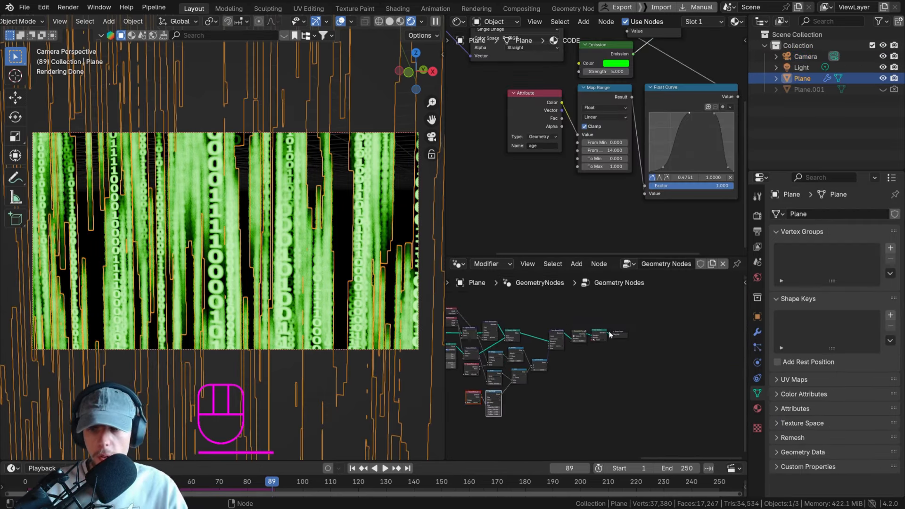
pyautogui.scroll(5, 613, 332)
pyautogui.hotkey('shift', 'a')
pyautogui.moveTo(621, 332)
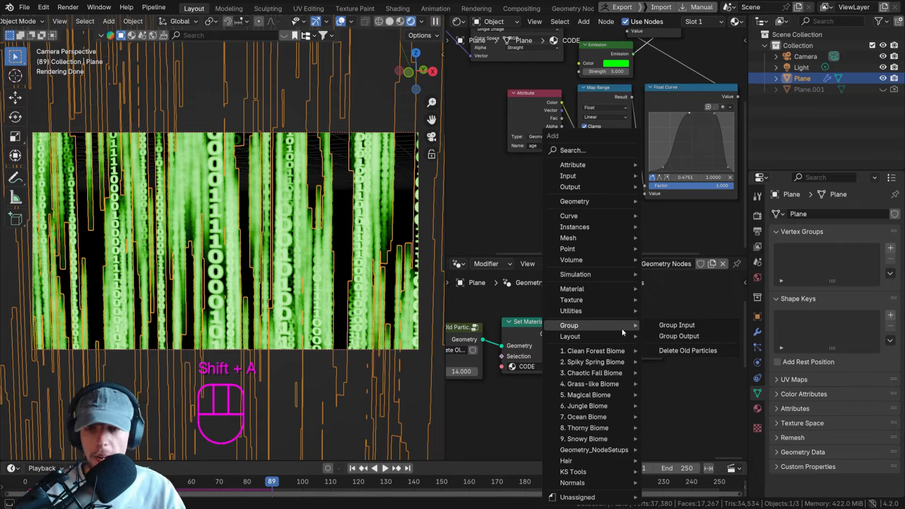
pyautogui.write('bake')
pyautogui.press('Return')
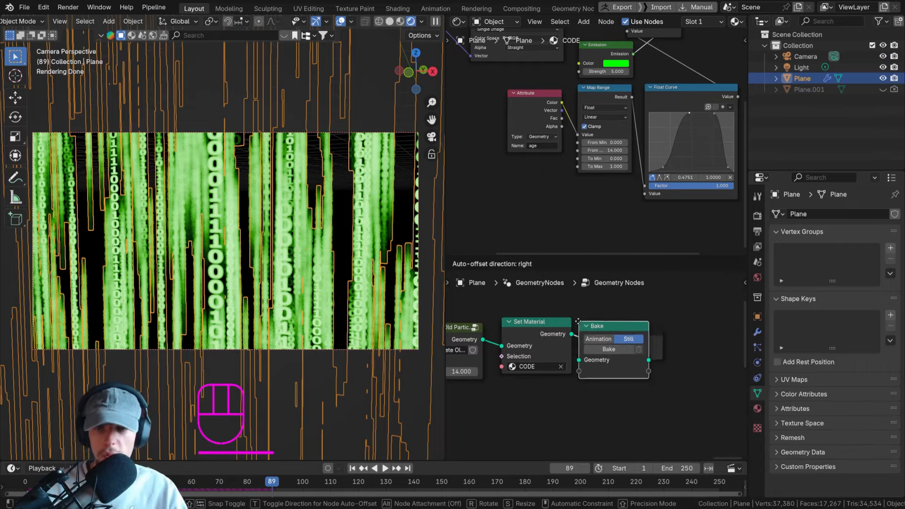
pyautogui.click(590, 322)
pyautogui.click(614, 339)
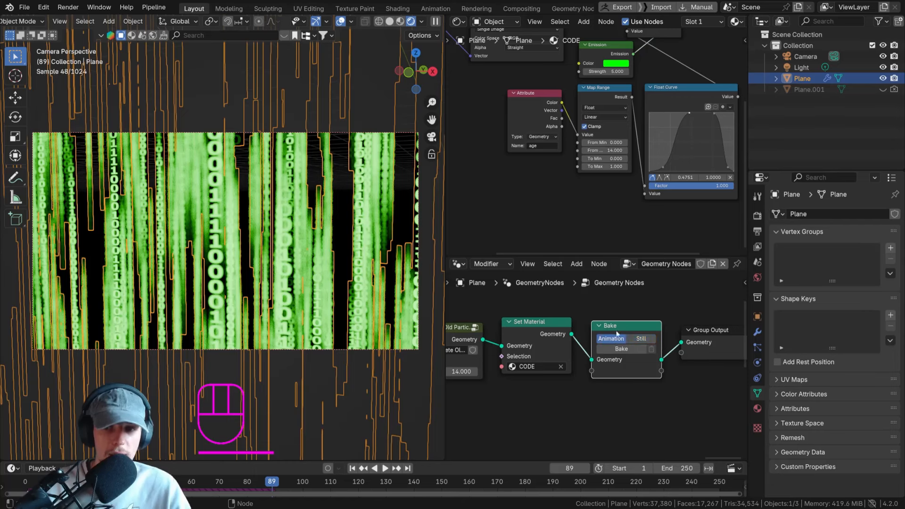
pyautogui.click(633, 349)
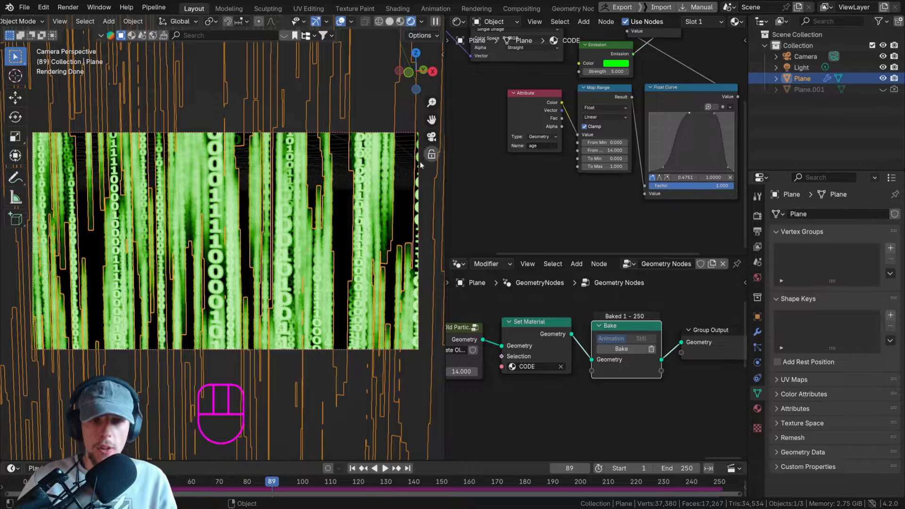
# Save the file and play the baked animation from frame 64 to about frame 101.
pyautogui.hotkey('ctrl', 's')
pyautogui.moveTo(311, 481); pyautogui.dragTo(202, 482)
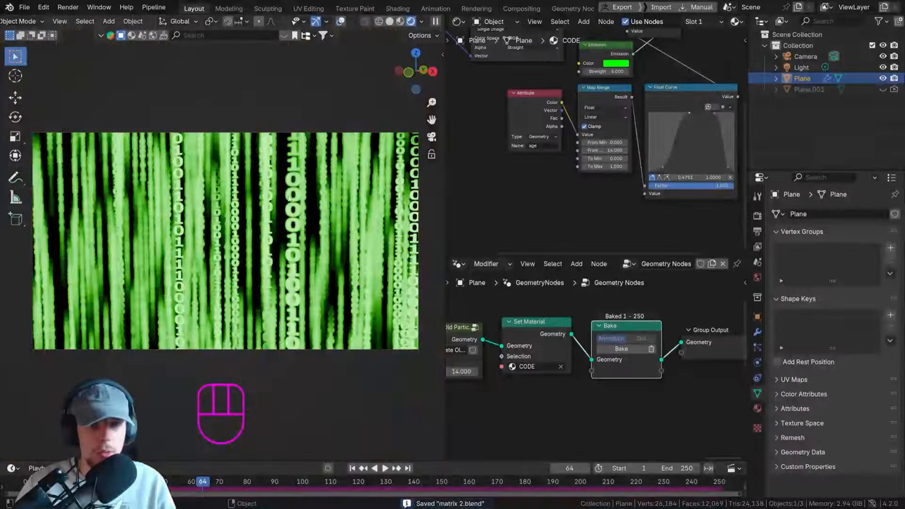
pyautogui.press('space')
pyautogui.press('space')
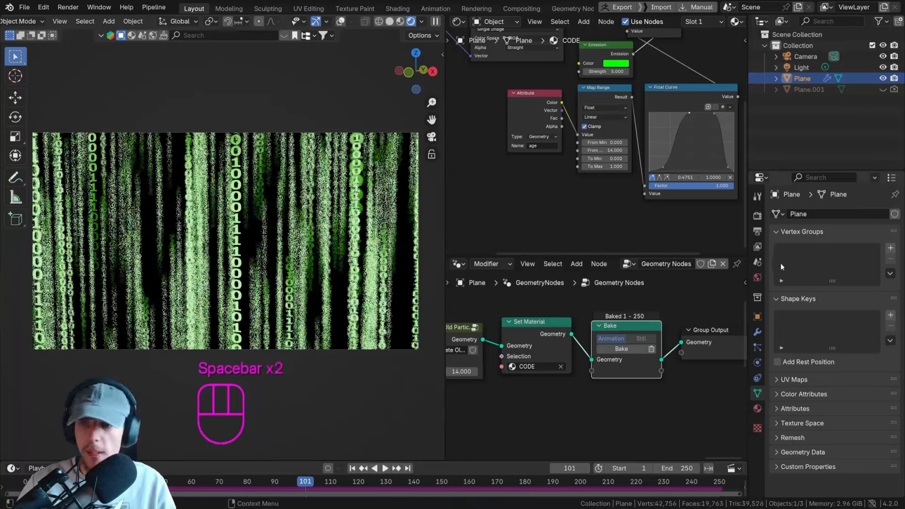
# Enable viewport denoising in the Cycles render settings and play the animation to frame 220.
pyautogui.click(757, 215)
pyautogui.click(792, 345)
pyautogui.press('space')
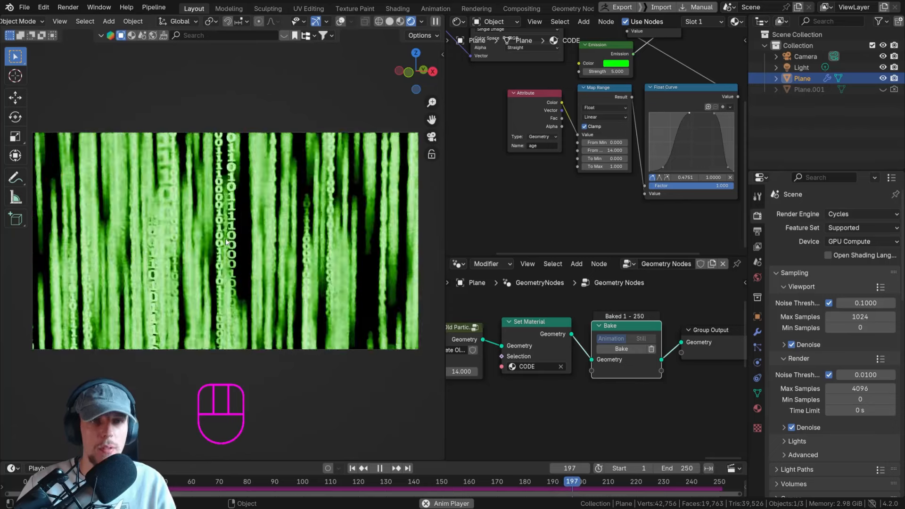
pyautogui.press('space')
# Switch the render engine to EEVEE for the rendered camera view.
pyautogui.click(841, 216)
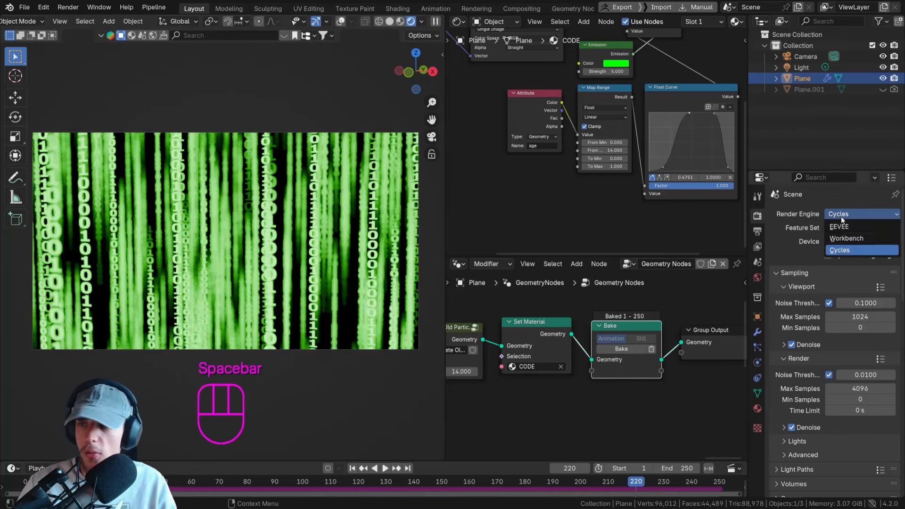
pyautogui.click(840, 227)
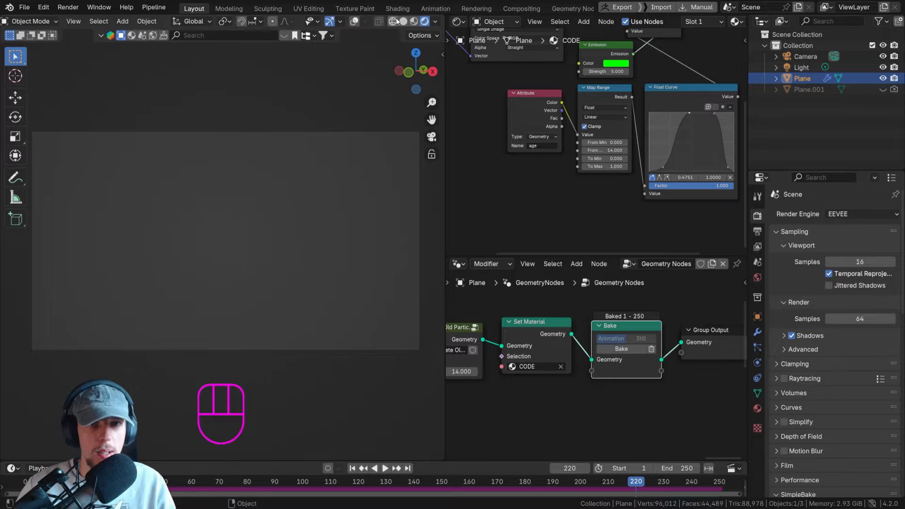
pyautogui.click(353, 22)
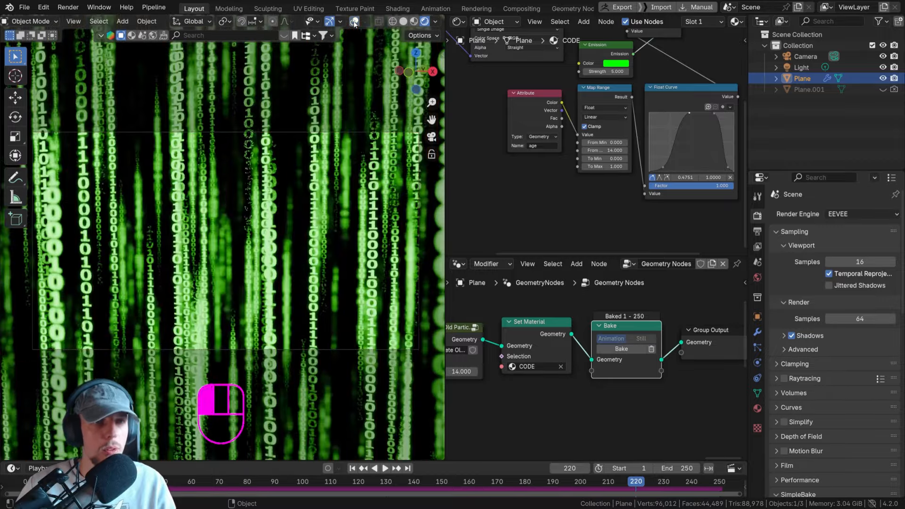
# Play the code rain in the EEVEE camera view to check its motion, stopping around frame 152.
pyautogui.press('space')
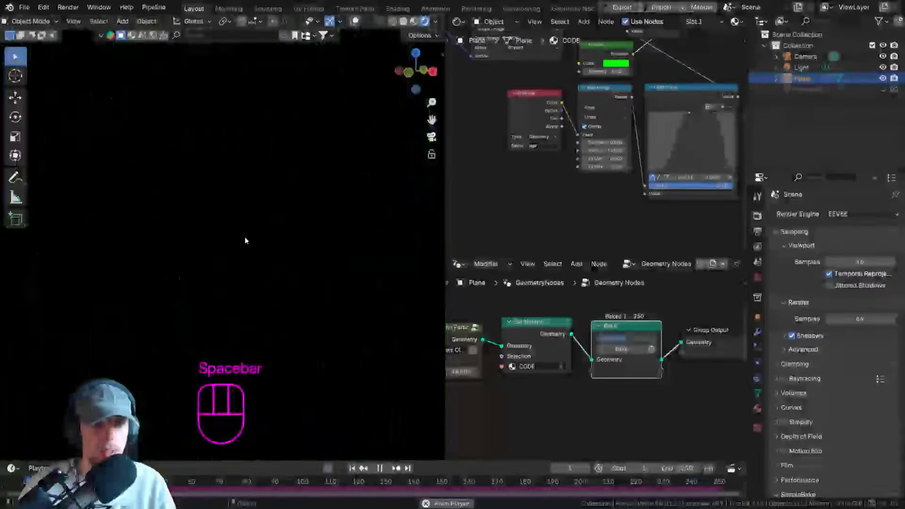
pyautogui.press('space')
pyautogui.press('space')
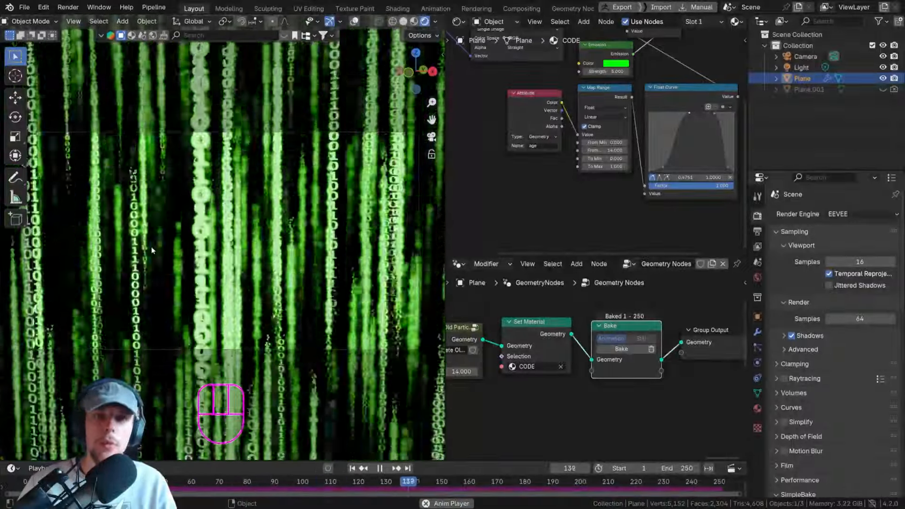
pyautogui.press('space')
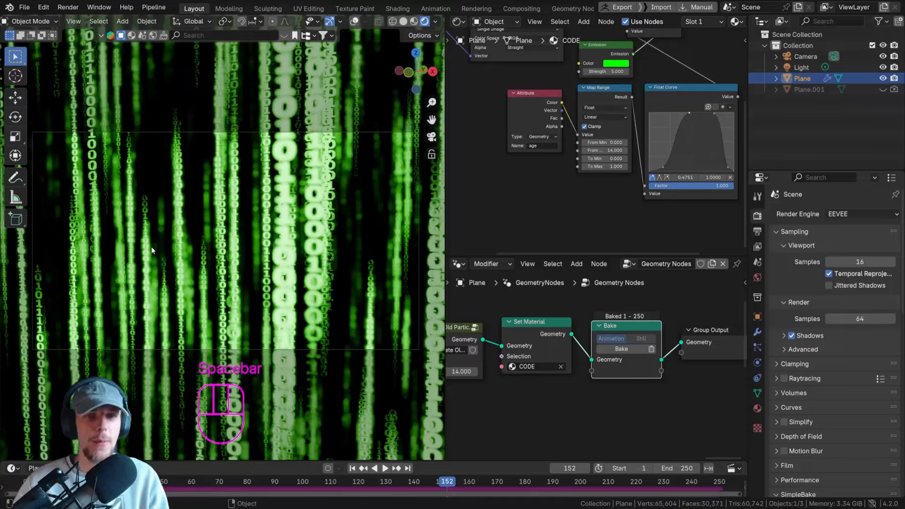
pyautogui.press('space')
pyautogui.press('space')
# Step back and forth frame by frame from about frame 152 to 184 to examine how the code trails appear and fade.
pyautogui.press('Left')
pyautogui.press('Left')
pyautogui.press('Right')
pyautogui.press('Right')
pyautogui.press('Right')
pyautogui.press('Right')
pyautogui.press('Right')
pyautogui.press('Right')
pyautogui.press('Right')
pyautogui.press('Right')
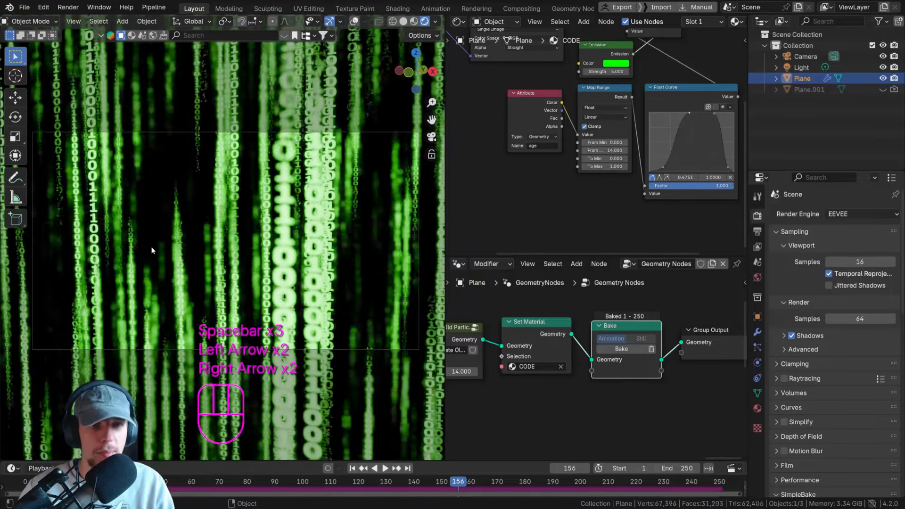
pyautogui.press('Right')
pyautogui.press('Right')
pyautogui.press('Right')
pyautogui.press('Right')
pyautogui.press('Right')
pyautogui.press('Right')
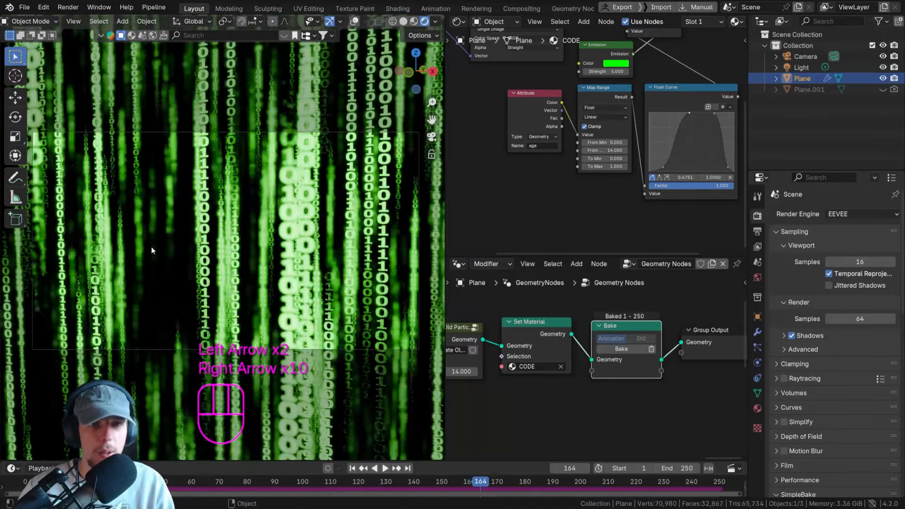
pyautogui.press('Right')
pyautogui.press('Right')
pyautogui.press('Right')
pyautogui.press('Right')
pyautogui.press('Right')
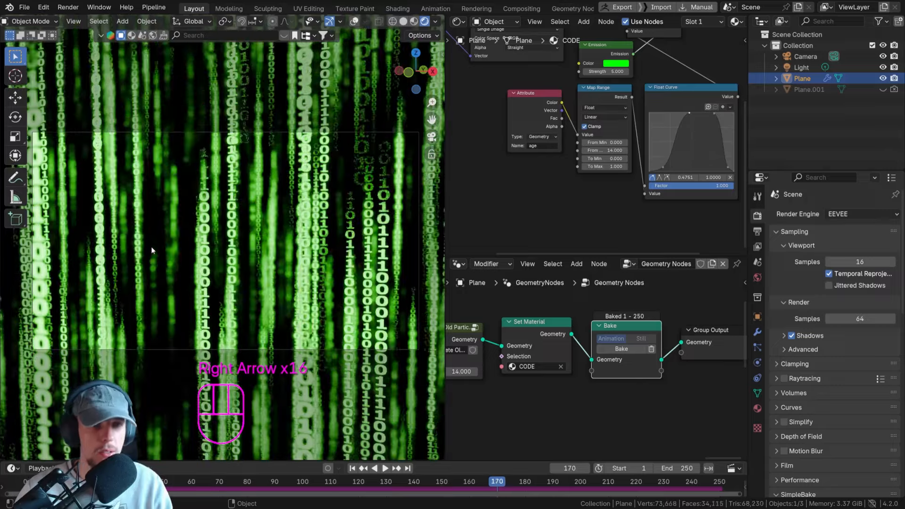
pyautogui.press('Left')
pyautogui.press('Left')
pyautogui.press('Left')
pyautogui.press('Right')
pyautogui.press('Right')
pyautogui.press('Right')
pyautogui.press('Right')
pyautogui.press('Right')
pyautogui.press('Right')
pyautogui.press('Right')
pyautogui.press('Right')
pyautogui.press('Right')
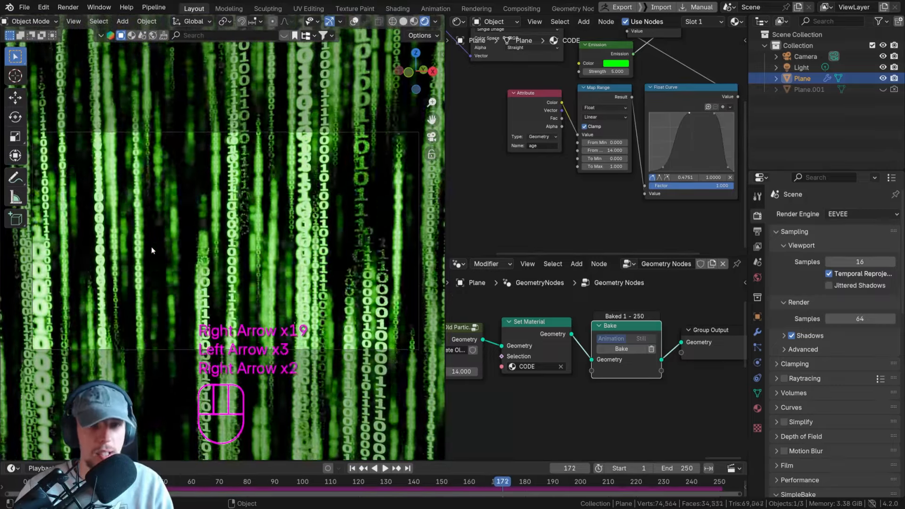
pyautogui.press('Right')
pyautogui.press('Right')
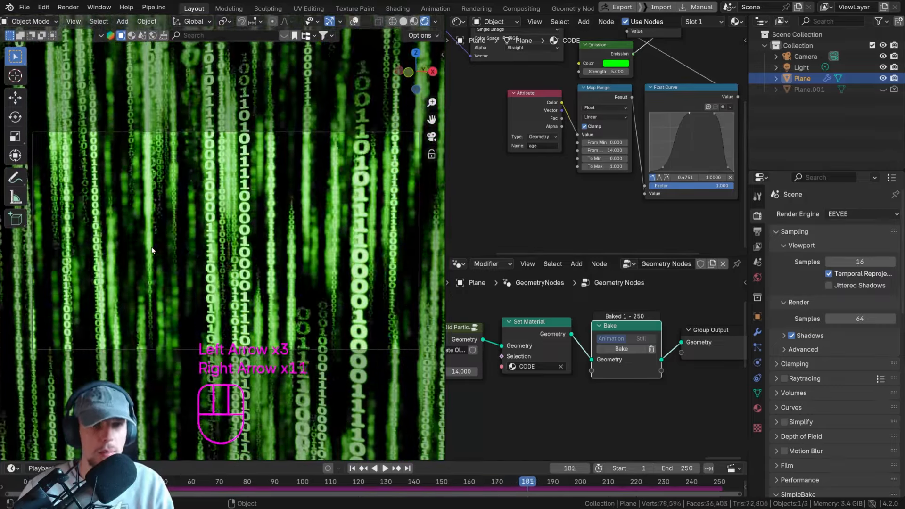
pyautogui.press('Right')
pyautogui.press('Right')
pyautogui.press('Right')
pyautogui.press('Right')
pyautogui.press('Right')
pyautogui.press('Right')
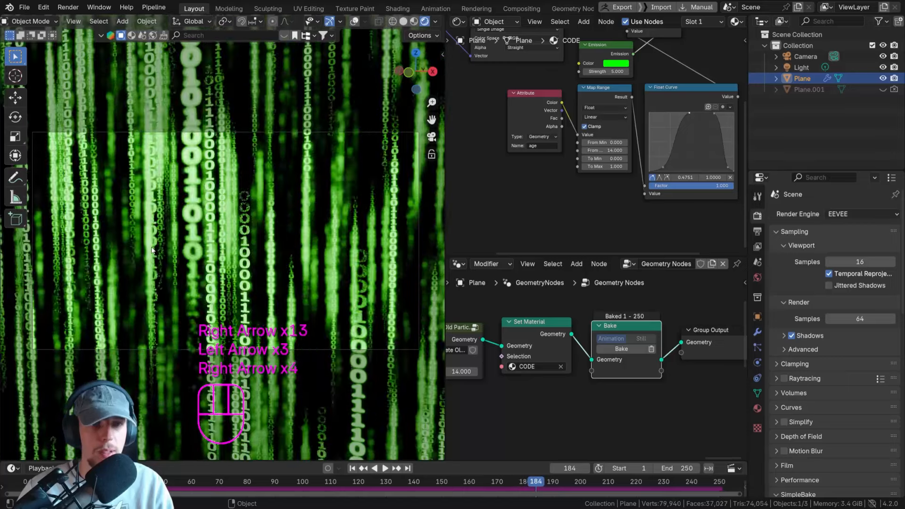